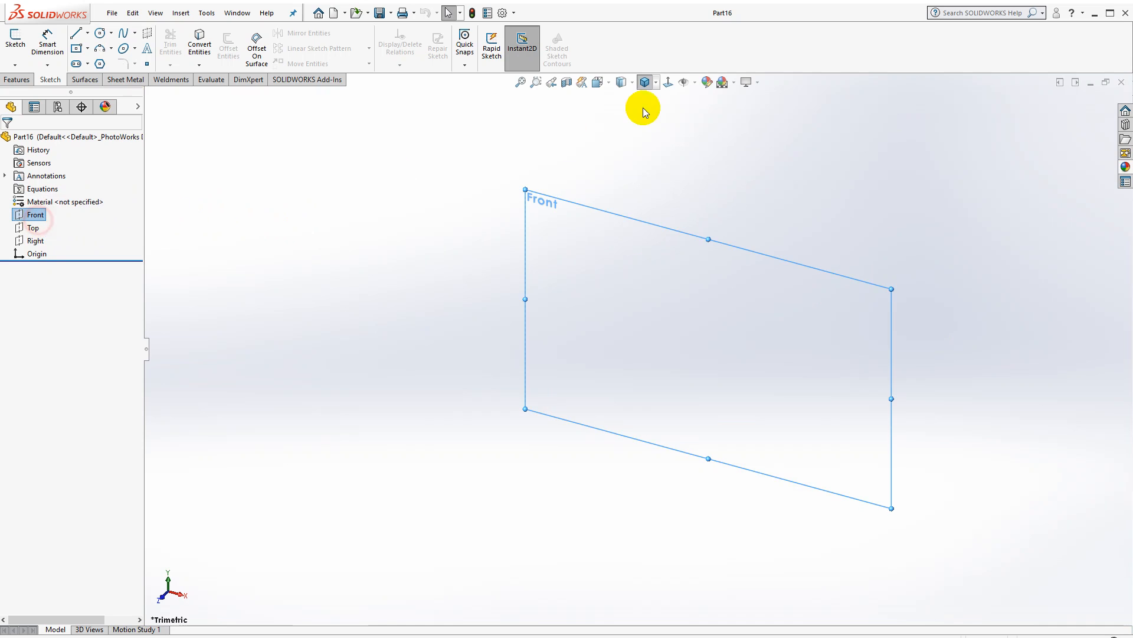
Start a sketch on the Front plane and draw a horizontal centerline about 88 mm long through the origin.
click(670, 82)
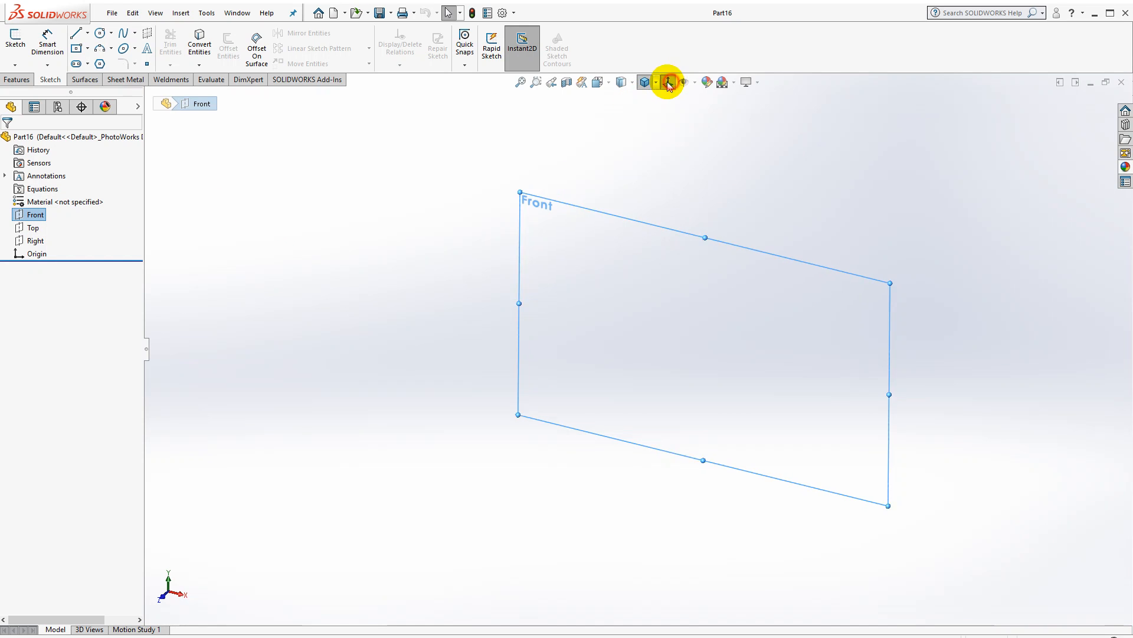
click(15, 40)
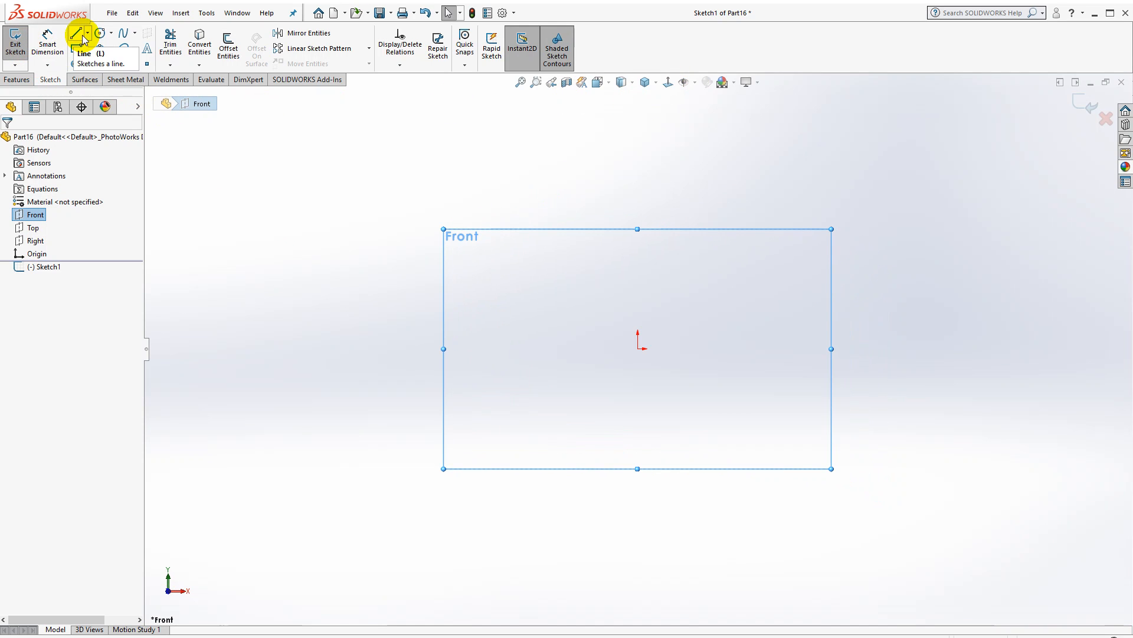
click(88, 34)
click(98, 61)
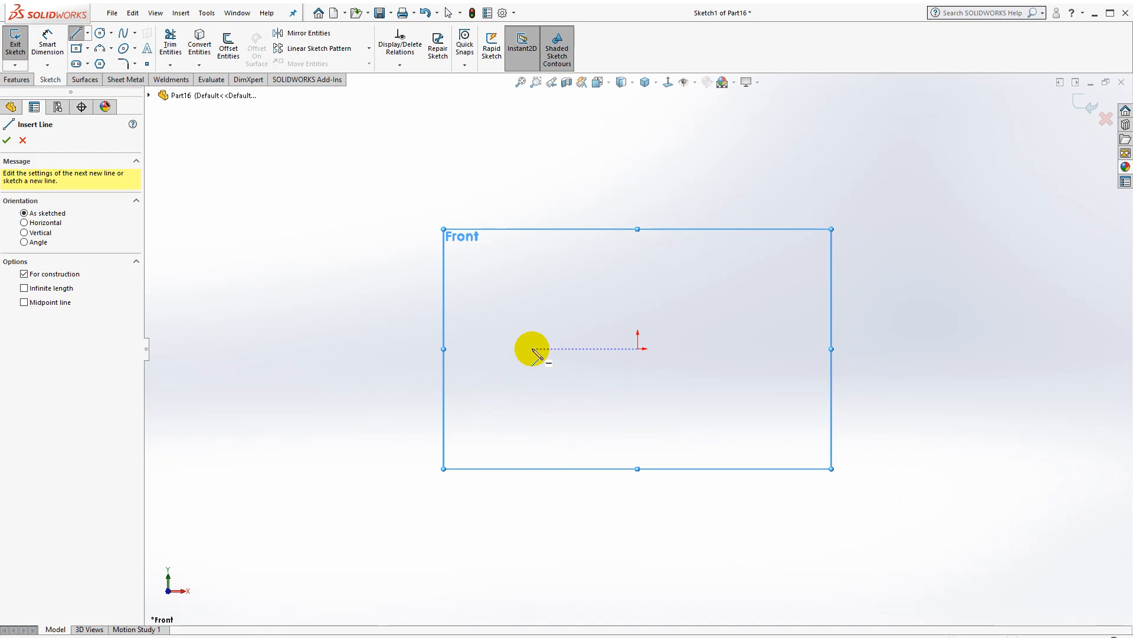
drag(532, 349, 740, 349)
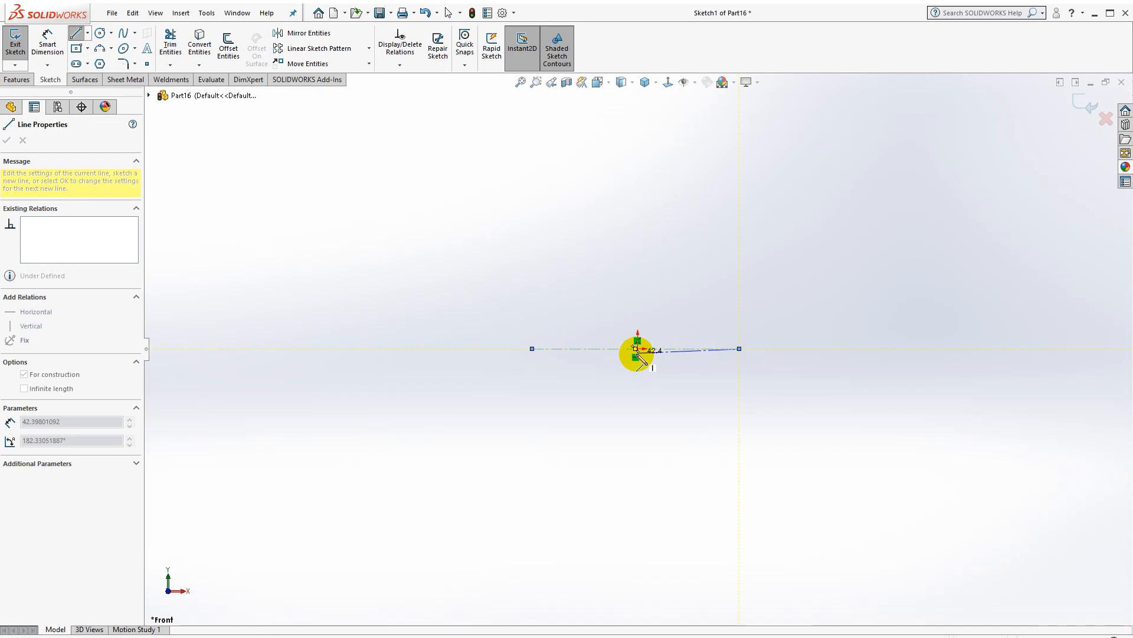
Draw a vertical centerline from the origin upward.
drag(638, 349, 649, 124)
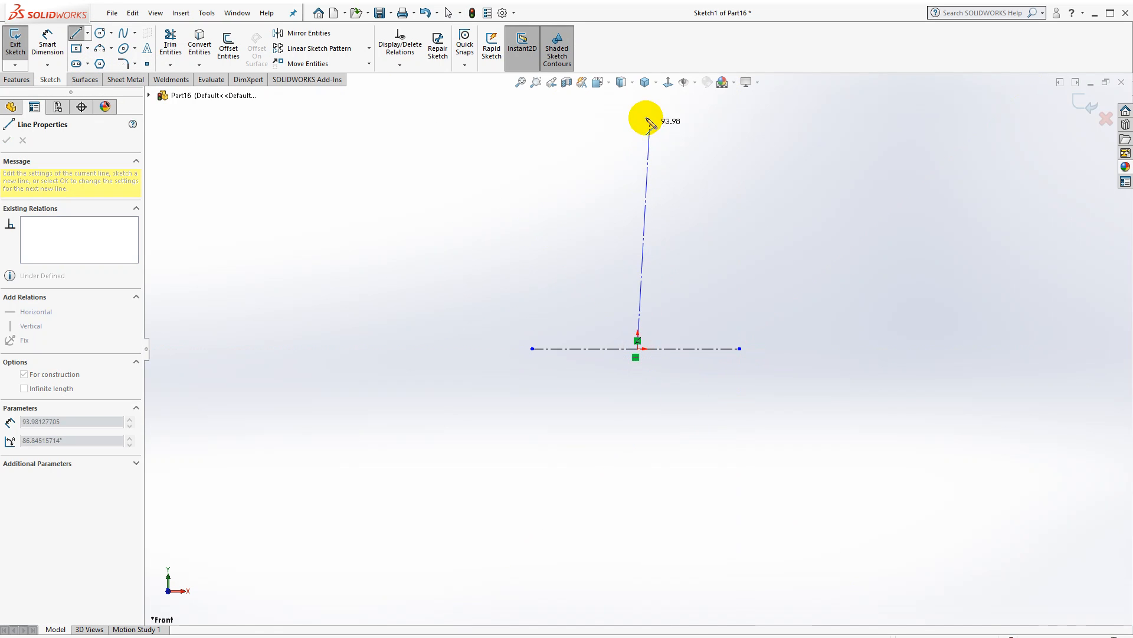
click(638, 111)
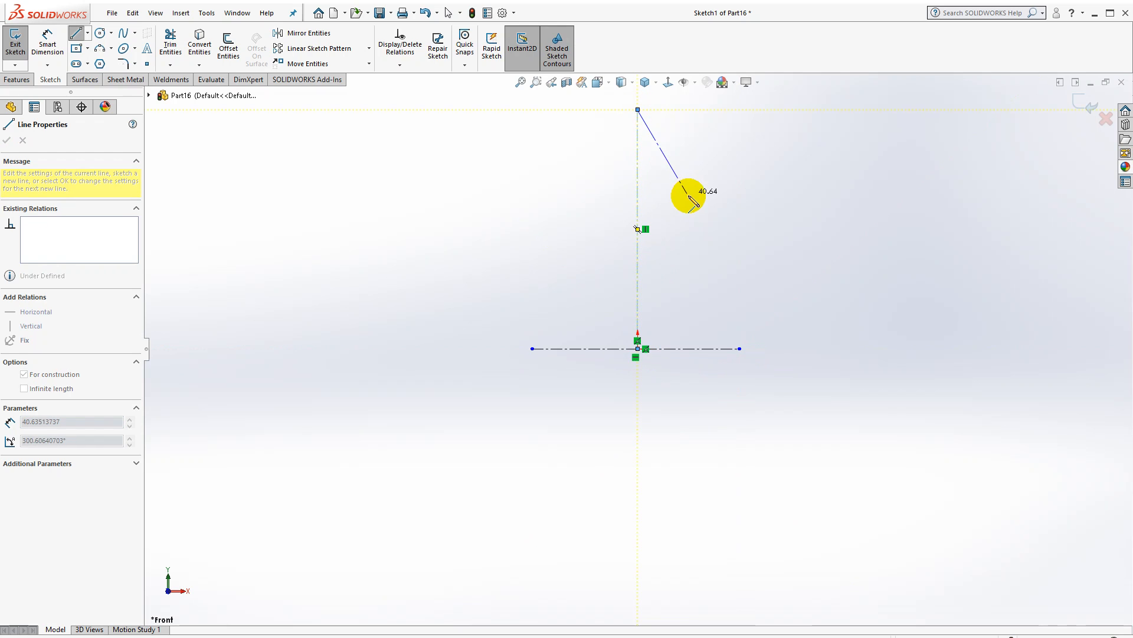
key(Escape)
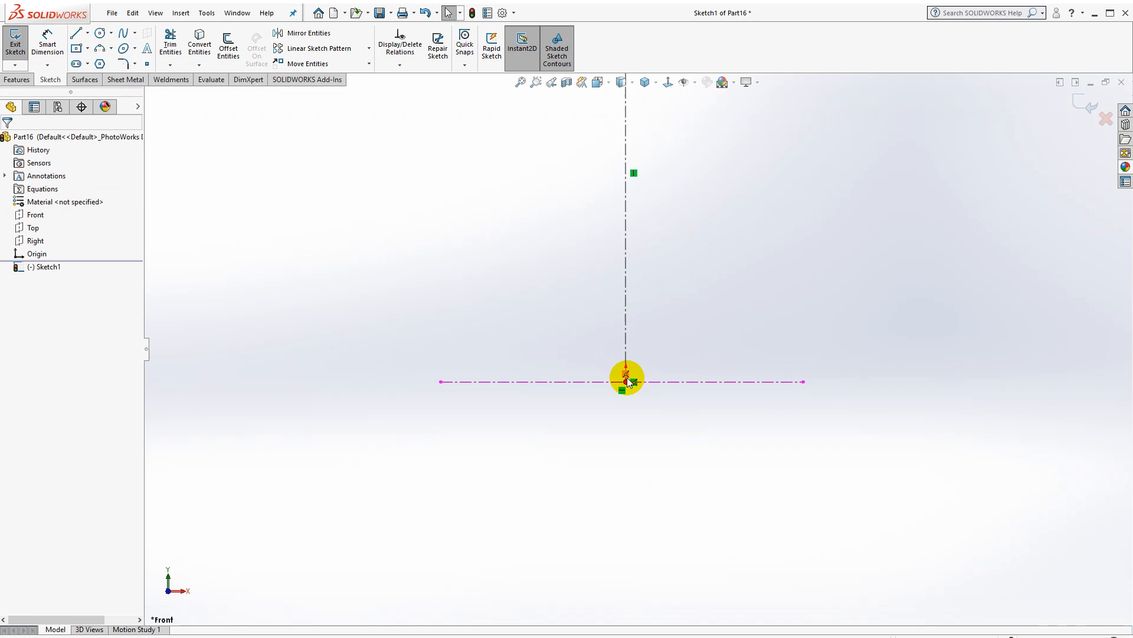
Make the origin point the midpoint of the horizontal centerline.
click(626, 382)
ctrl+click(674, 387)
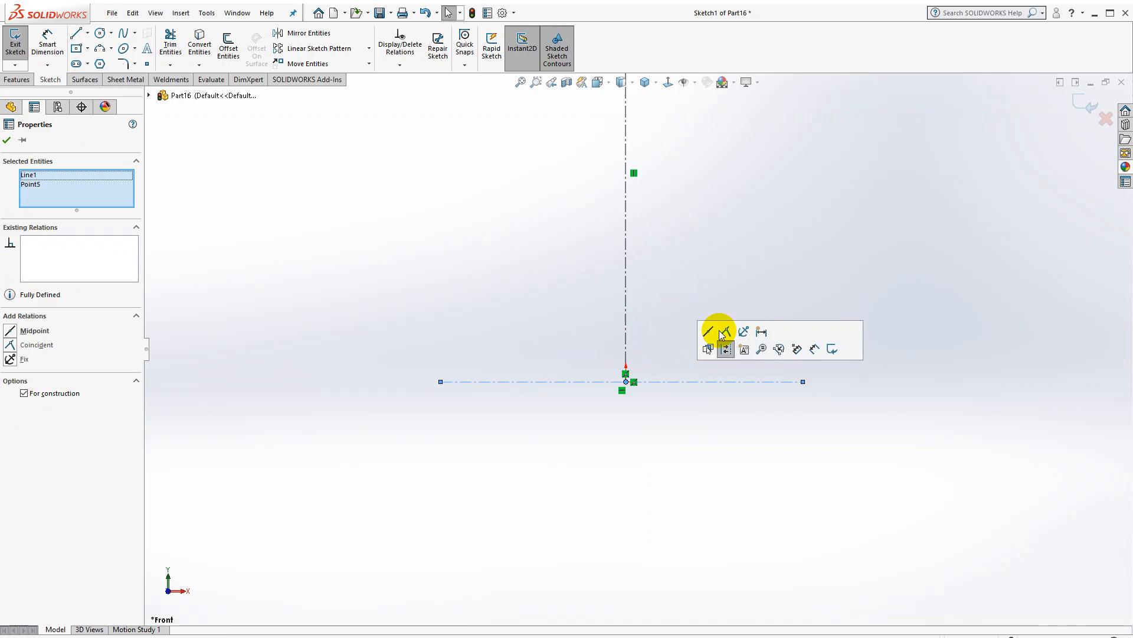
click(711, 332)
Dimension the horizontal centerline's length as 110 mm and place the dimension well below the line.
click(47, 45)
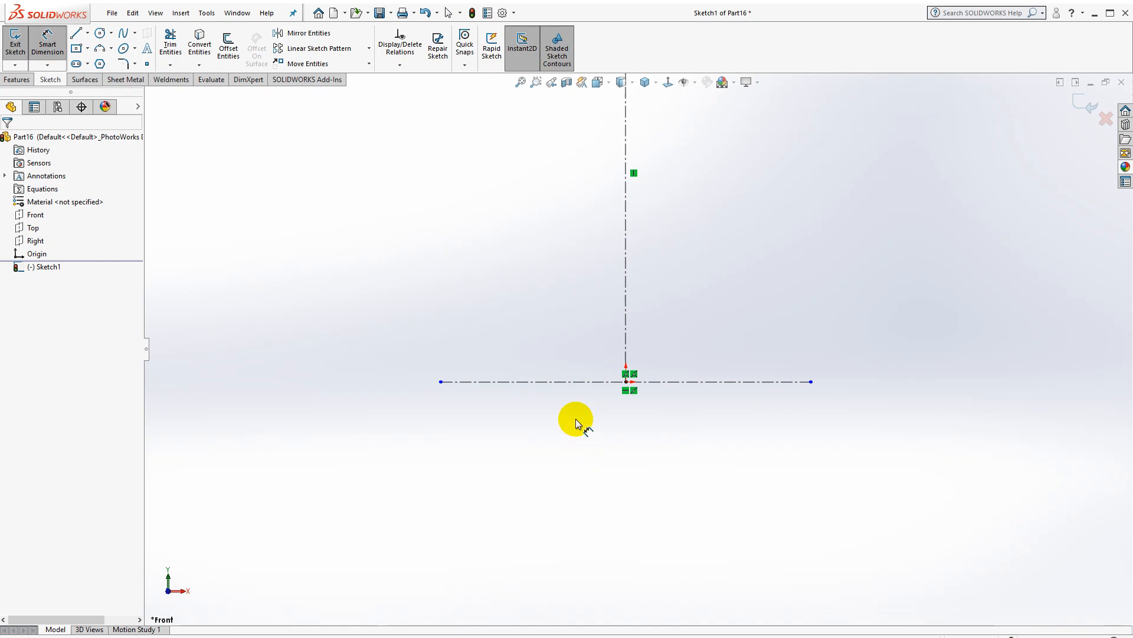
click(578, 385)
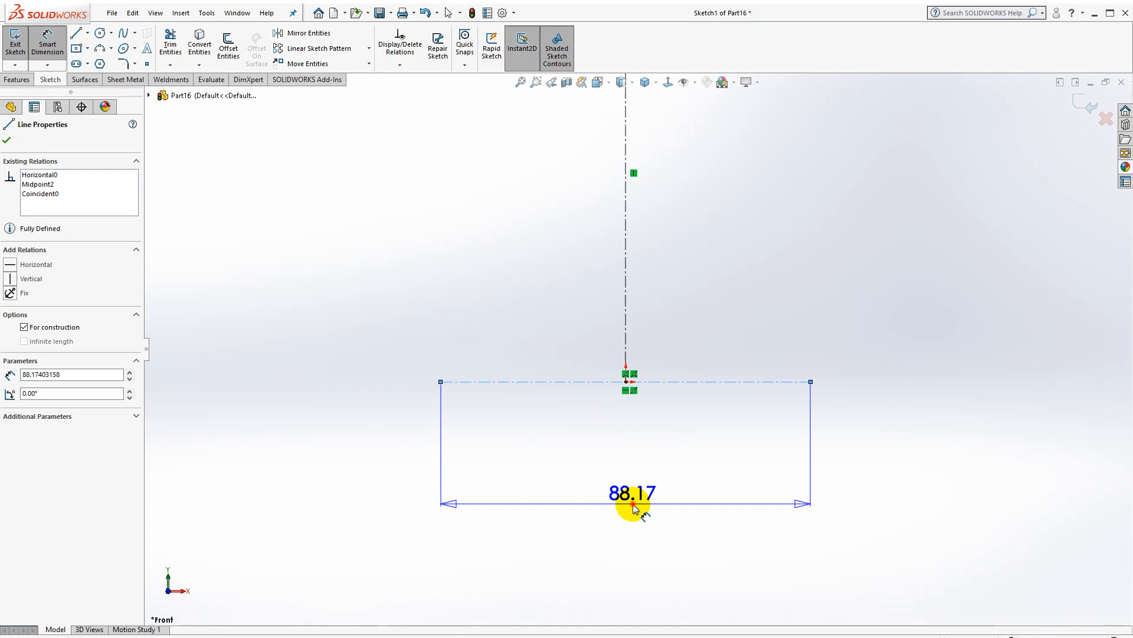
click(634, 507)
text(110)
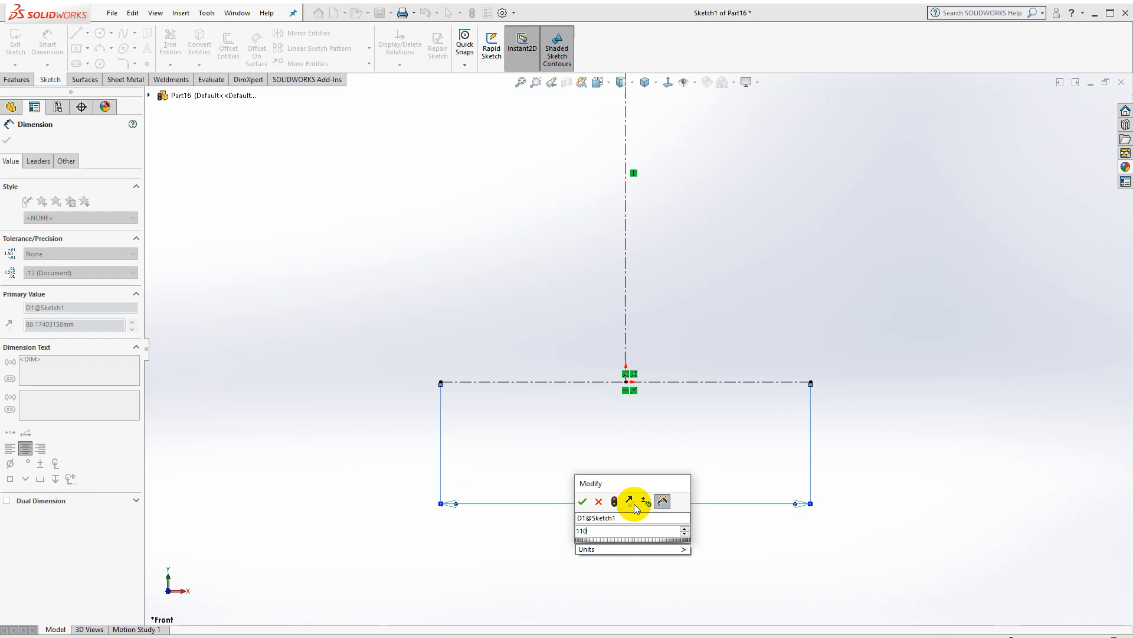
key(Return)
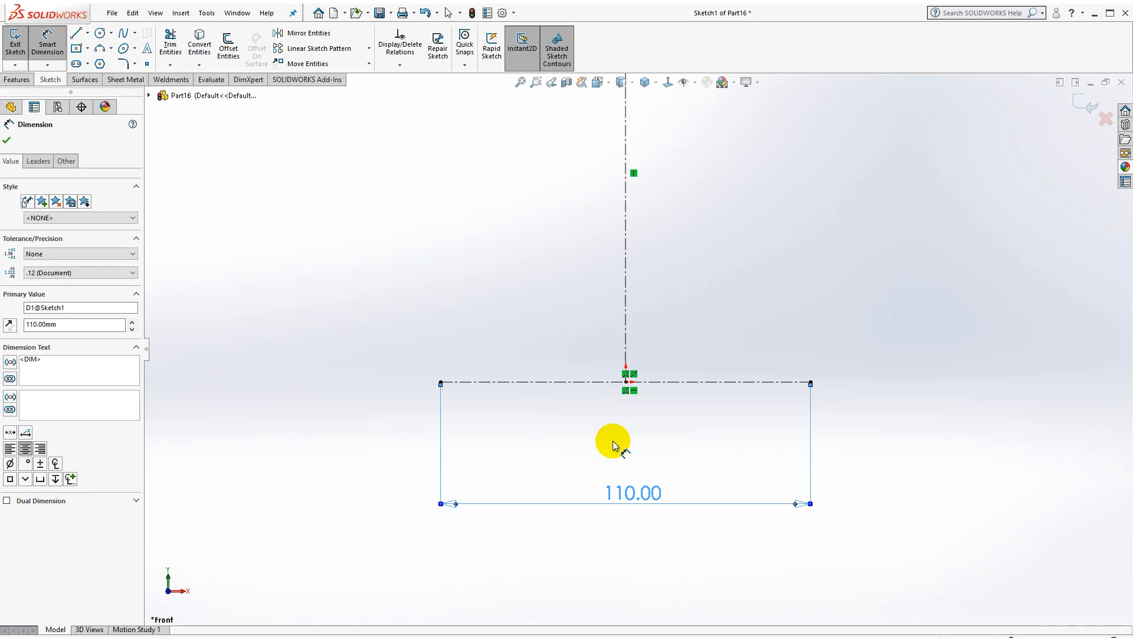
drag(653, 502, 653, 597)
click(642, 431)
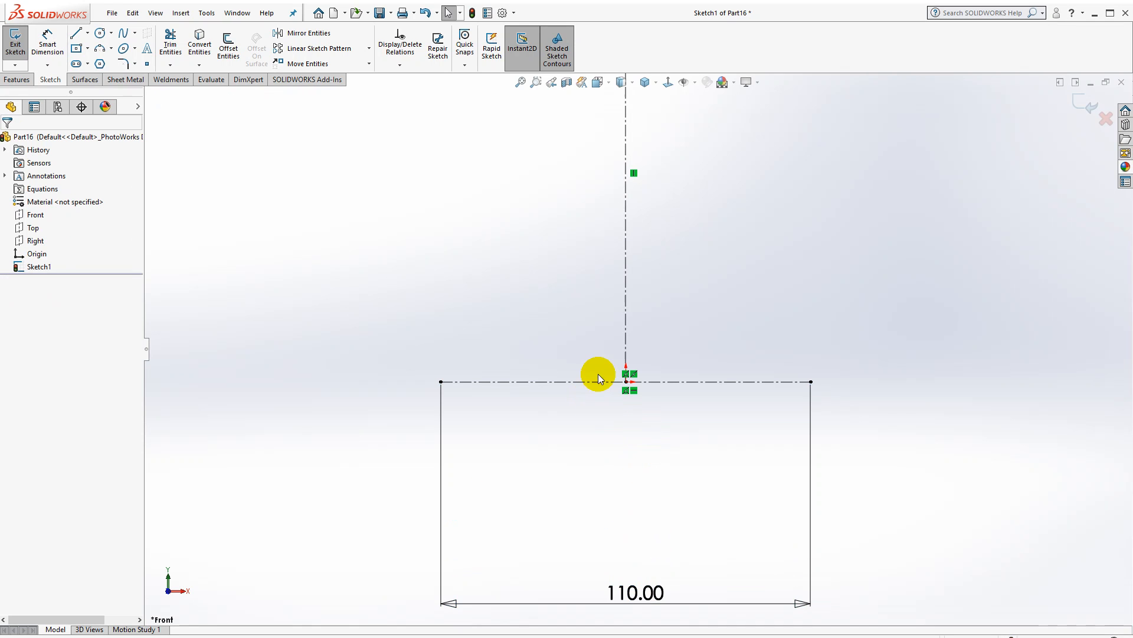
Sketch two concentric circles centred on the origin, about 49 mm and 94 mm in diameter.
scroll(598, 374, up, 2)
scroll(712, 232, down, 1)
scroll(687, 244, up, 1)
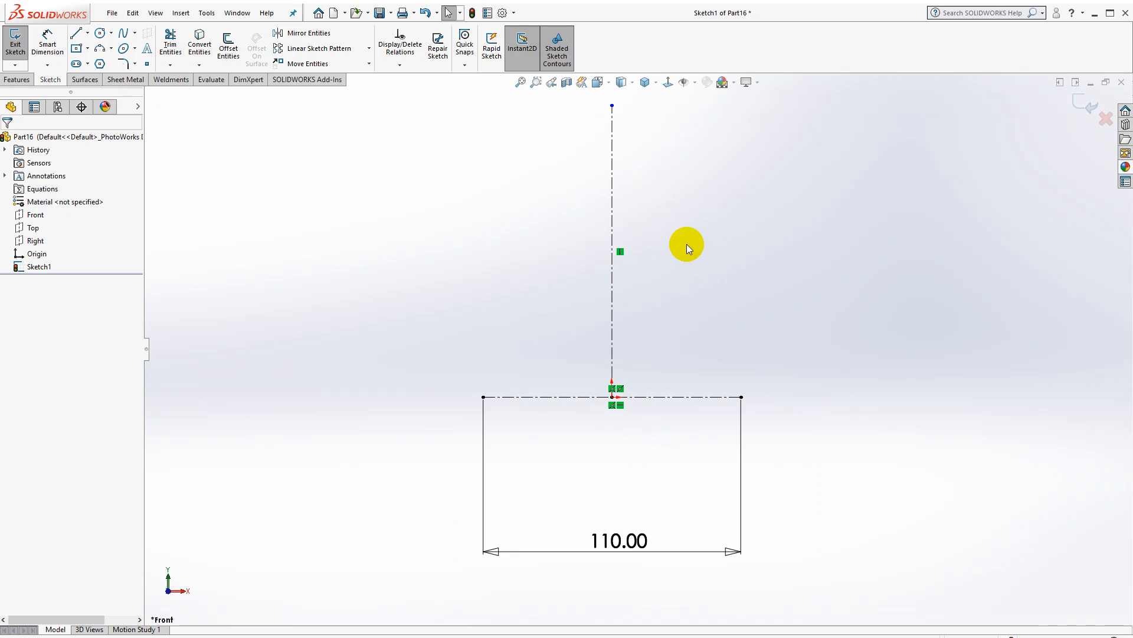
click(99, 33)
click(613, 396)
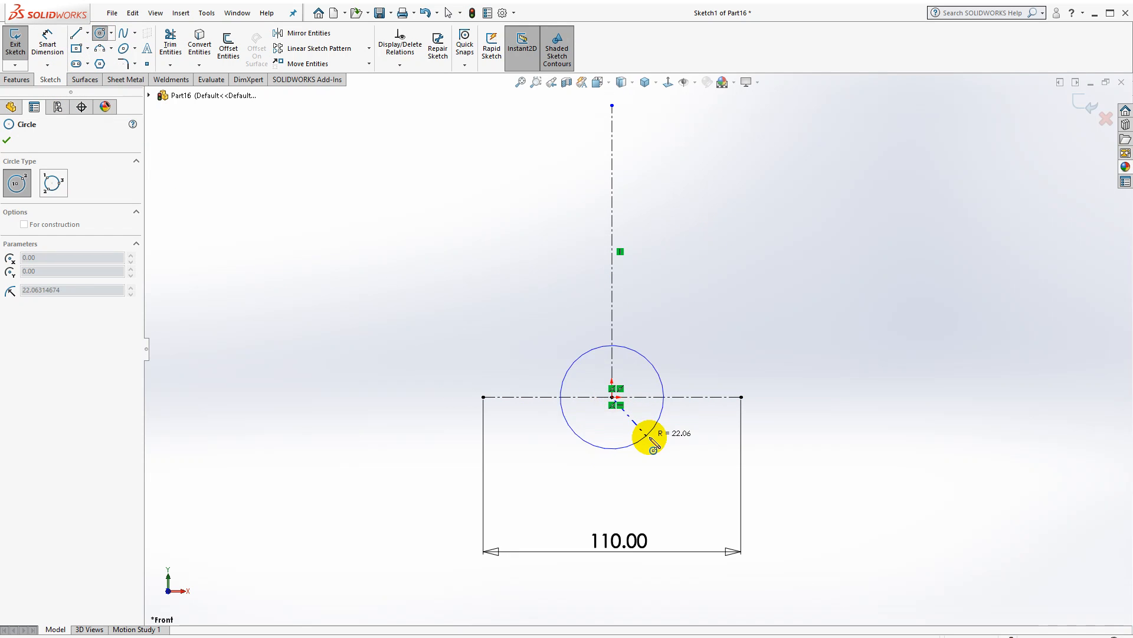
click(647, 437)
click(613, 397)
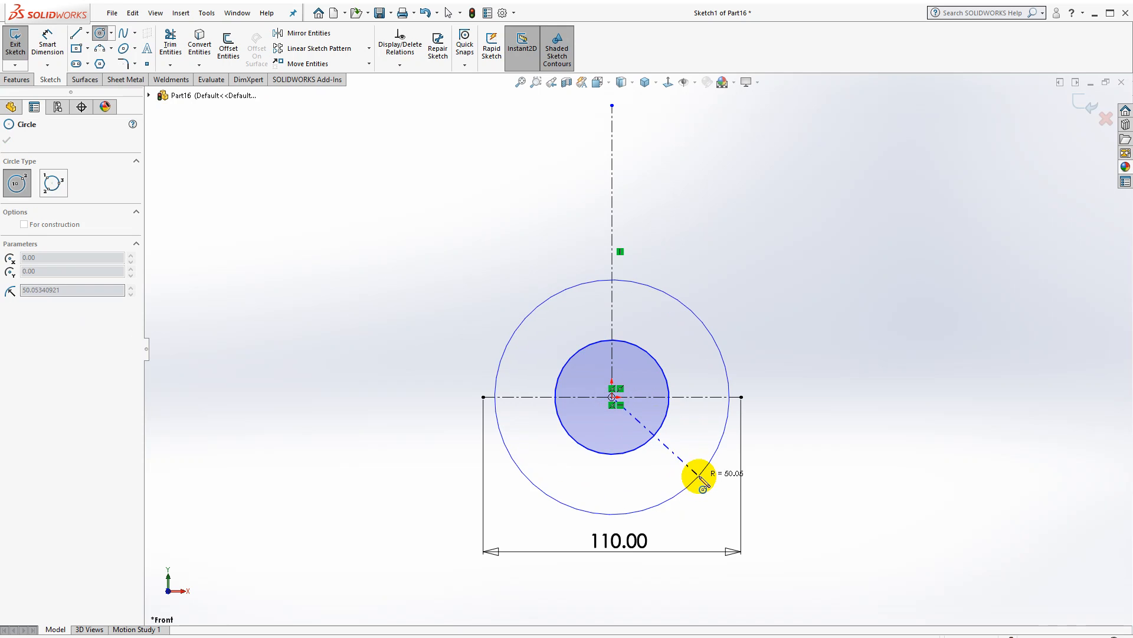
click(693, 472)
key(Escape)
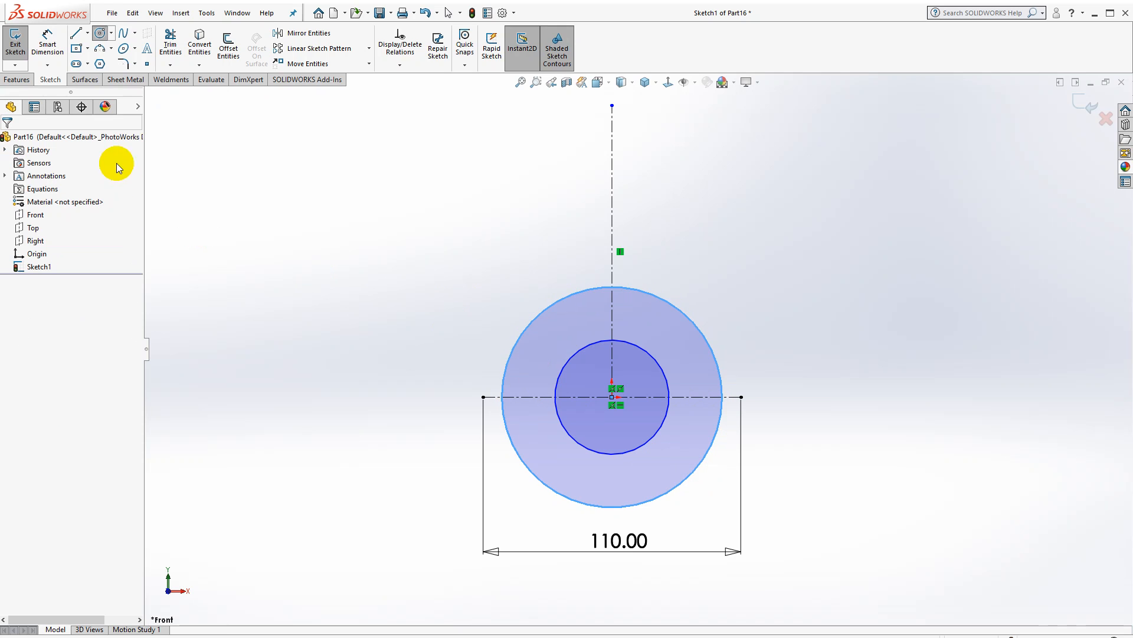
Dimension the outer circle's diameter as 41*2 (82 mm), placing the dimension below the circle.
click(50, 39)
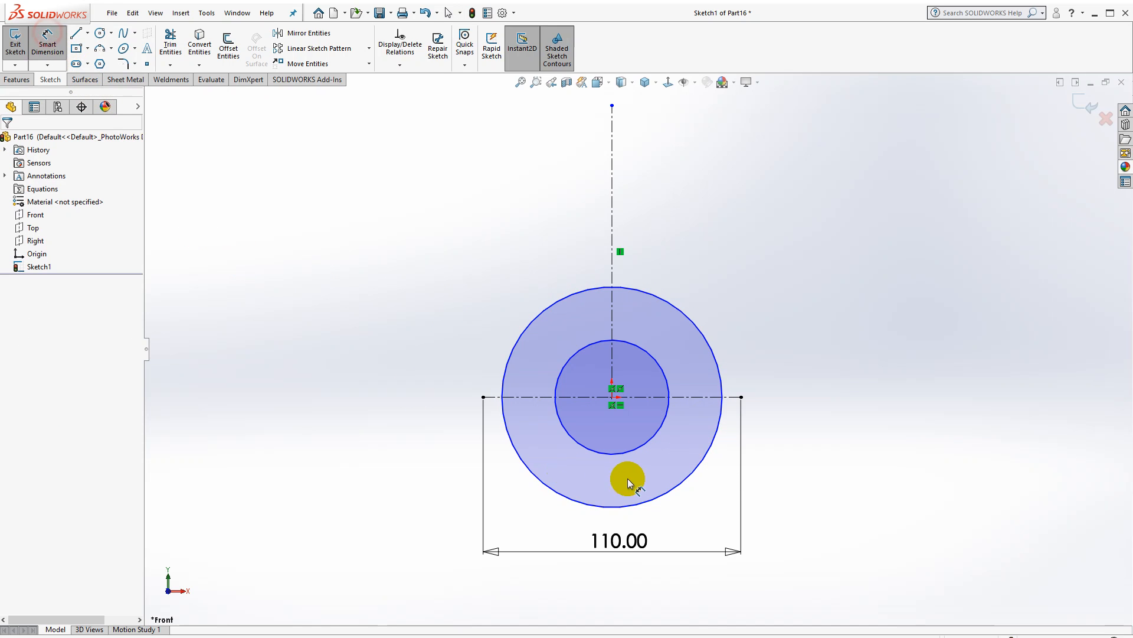
click(658, 498)
click(614, 527)
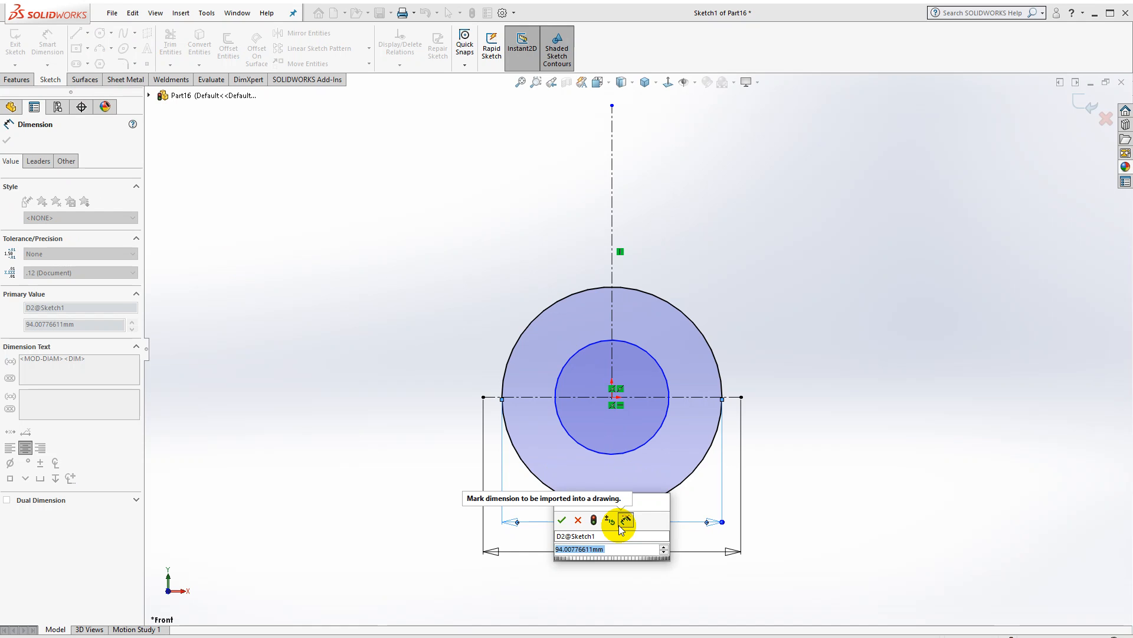
text(4)
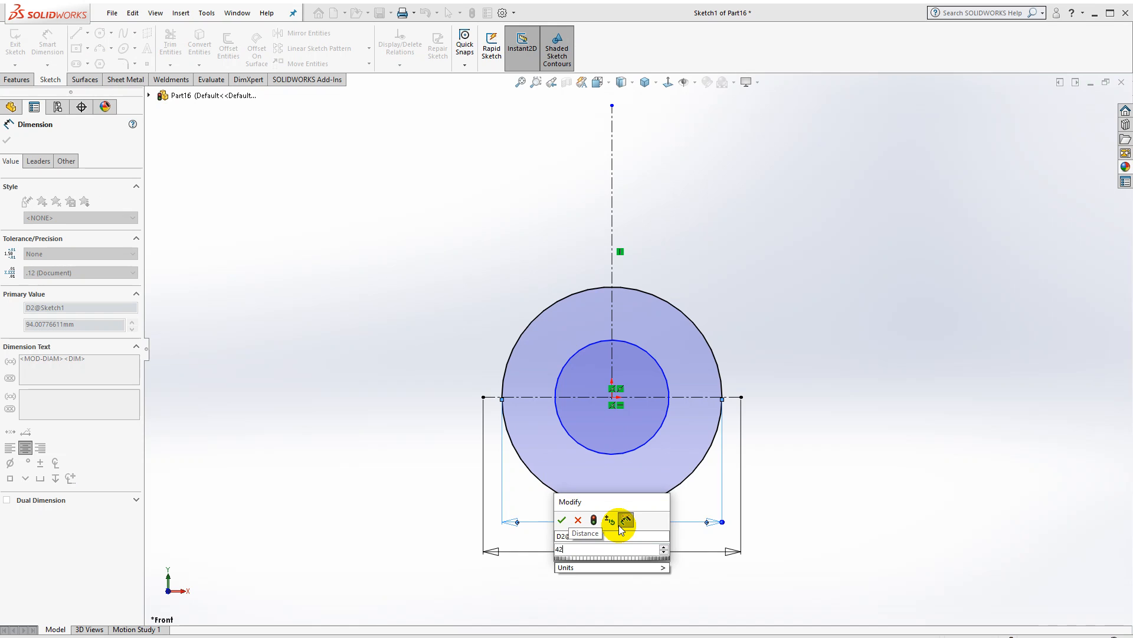
text(1*2)
key(Return)
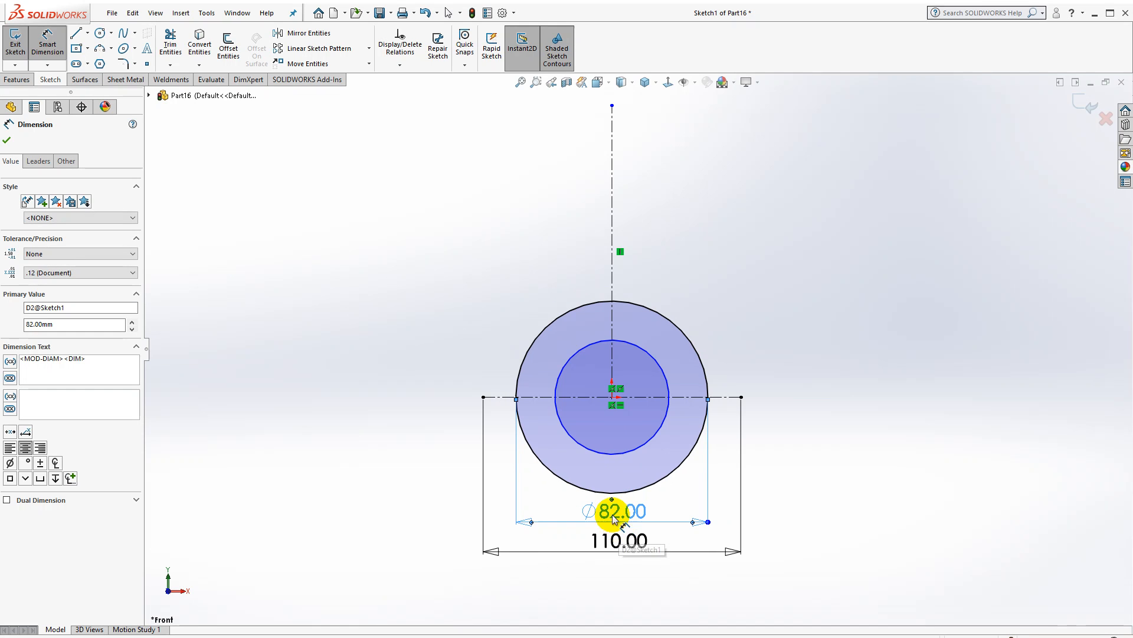
Dimension the inner circle's diameter as 29*2 (58 mm).
click(612, 455)
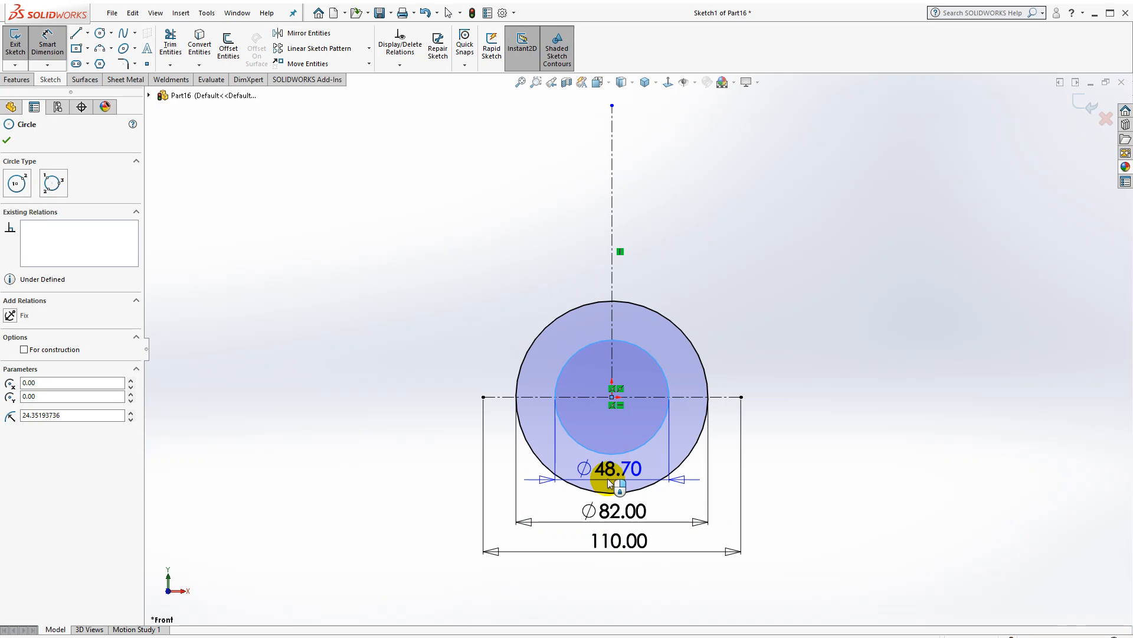
click(608, 478)
text(29*)
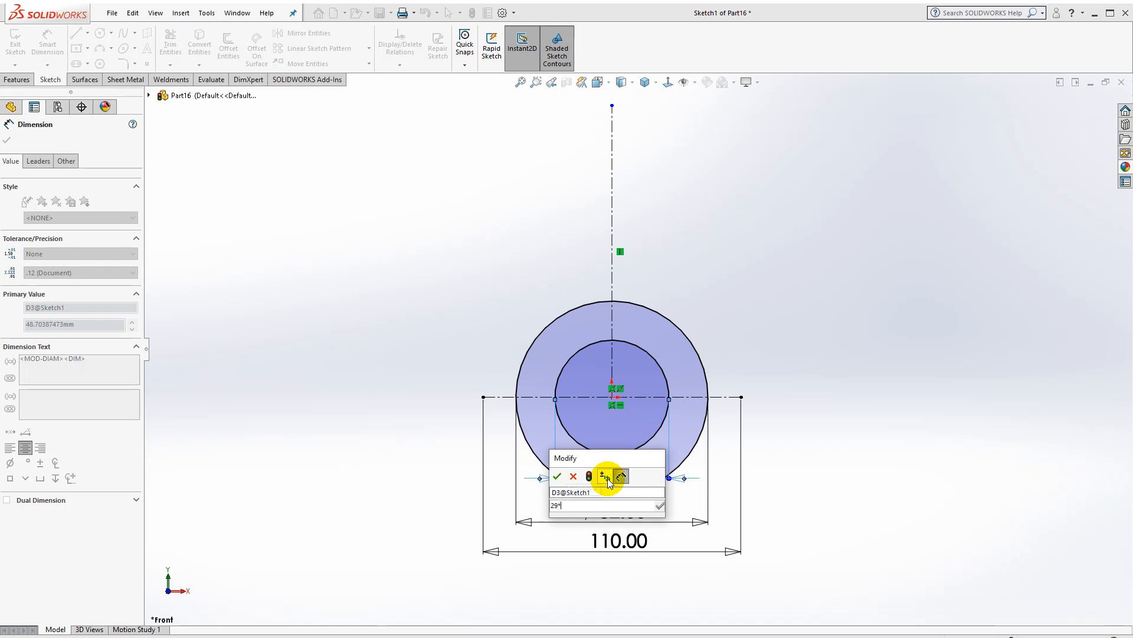
text(2)
key(Return)
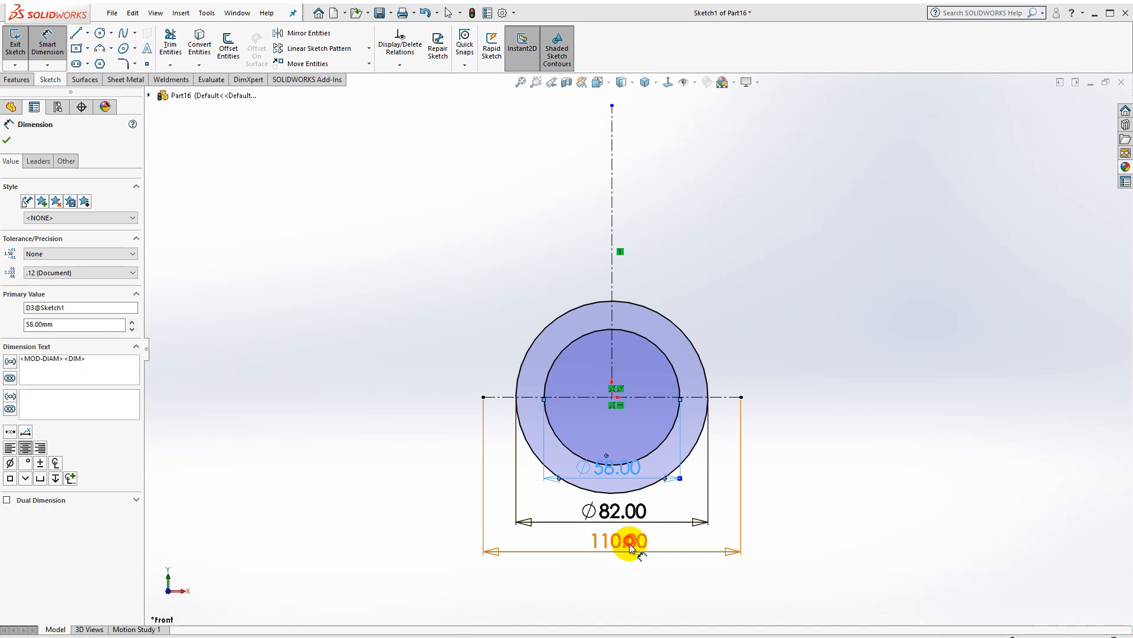
Move the 110, 82 and 58 mm dimensions further down so they stack clear below the circles.
drag(630, 541, 630, 577)
drag(628, 513, 628, 542)
drag(628, 465, 629, 524)
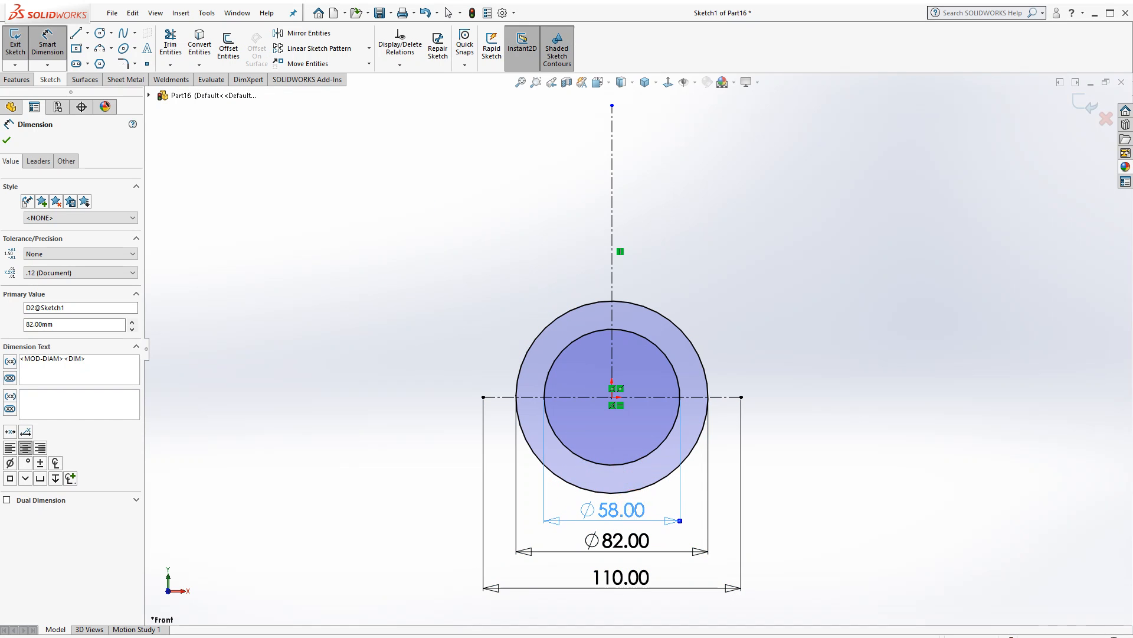
Sketch a third circle about 200 mm in diameter, centred on the origin around the other two circles.
click(613, 398)
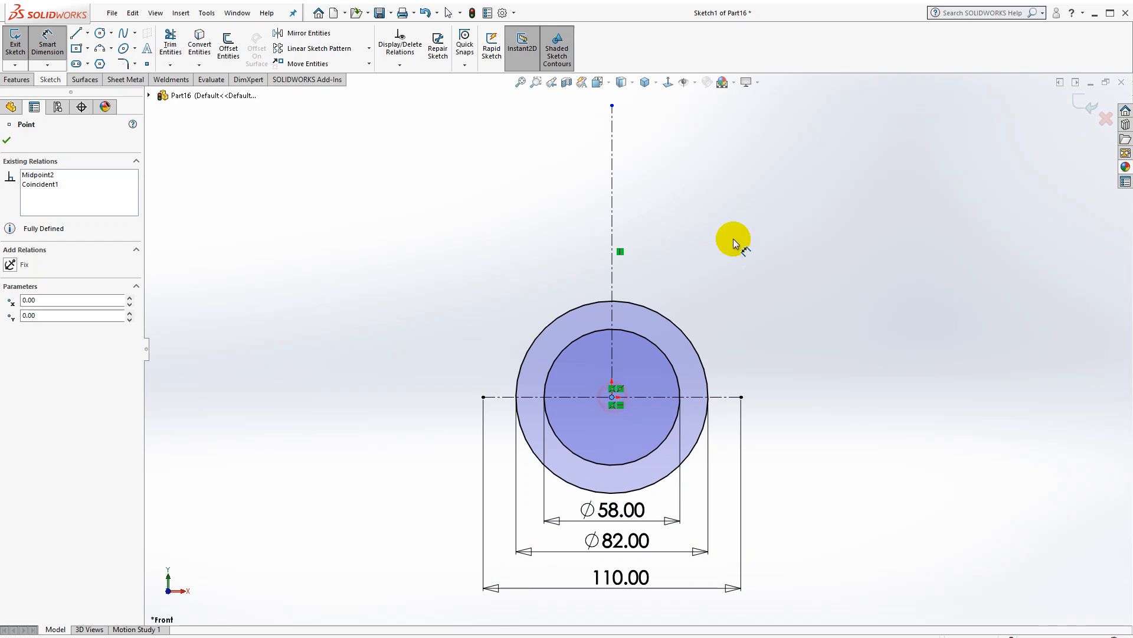
click(101, 34)
click(613, 398)
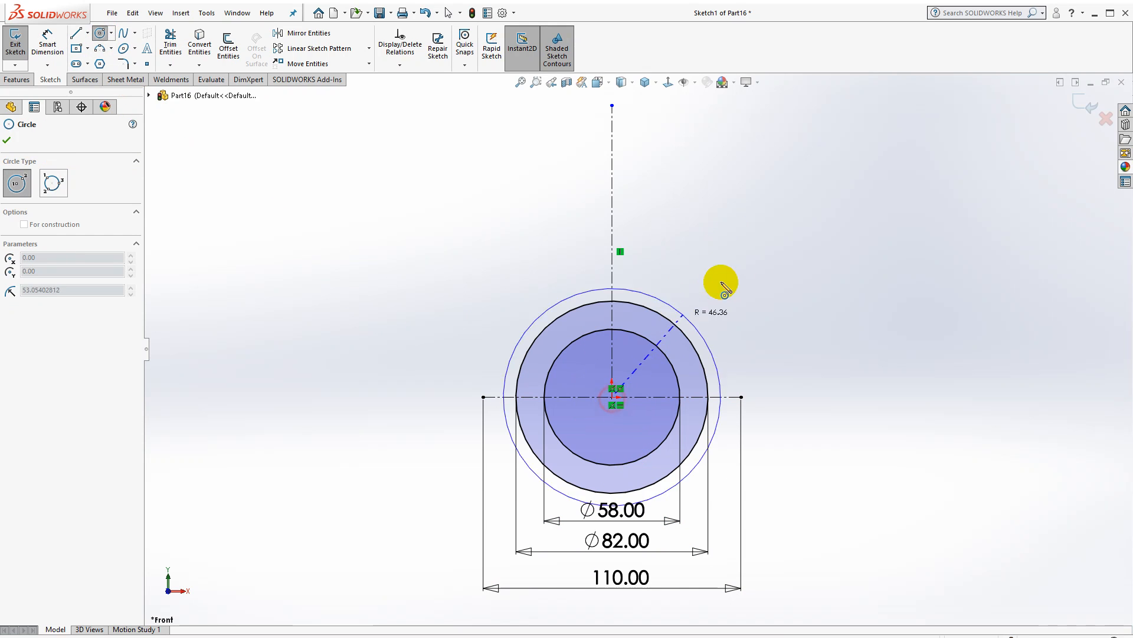
click(779, 234)
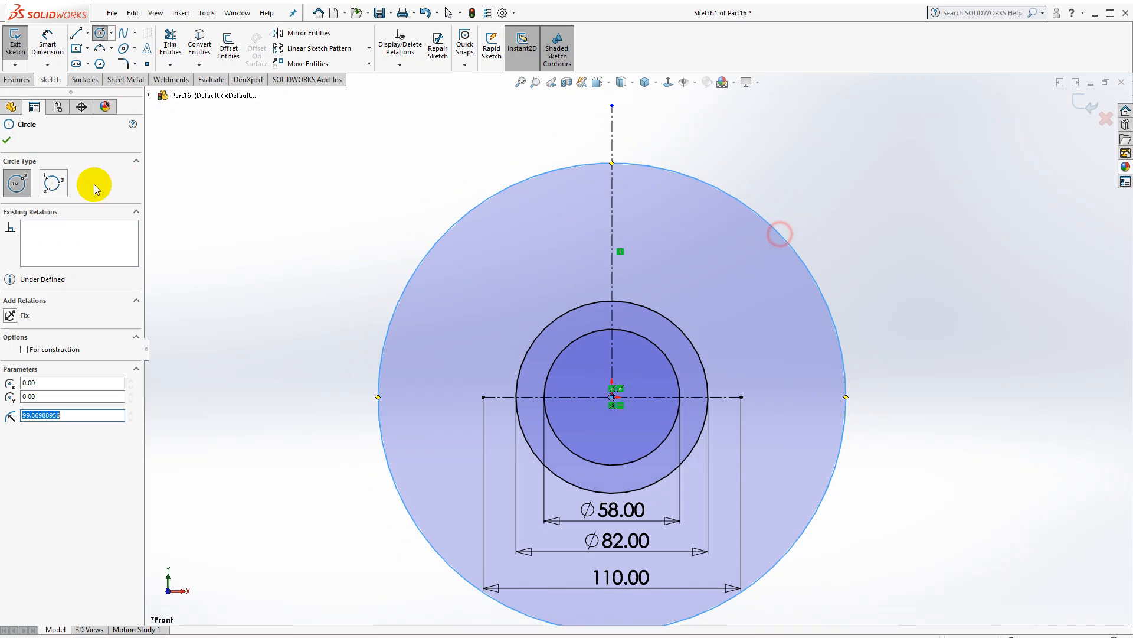
Dimension the largest circle's diameter as 90*2 (180 mm), placing the dimension to the left of the circle.
click(32, 47)
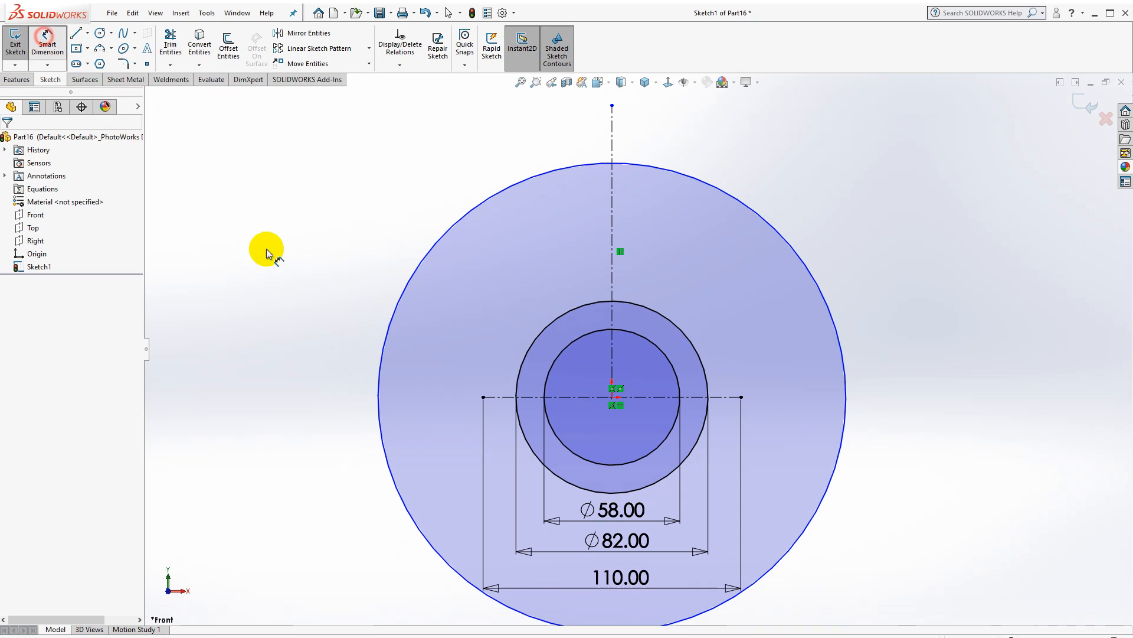
click(405, 293)
click(294, 415)
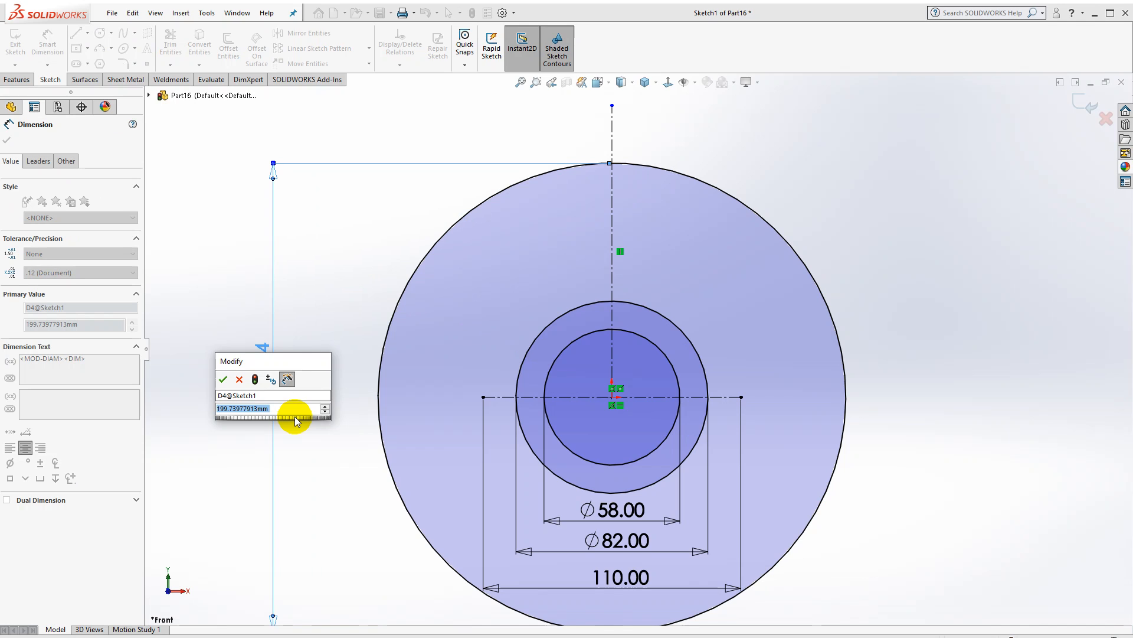
text(90)
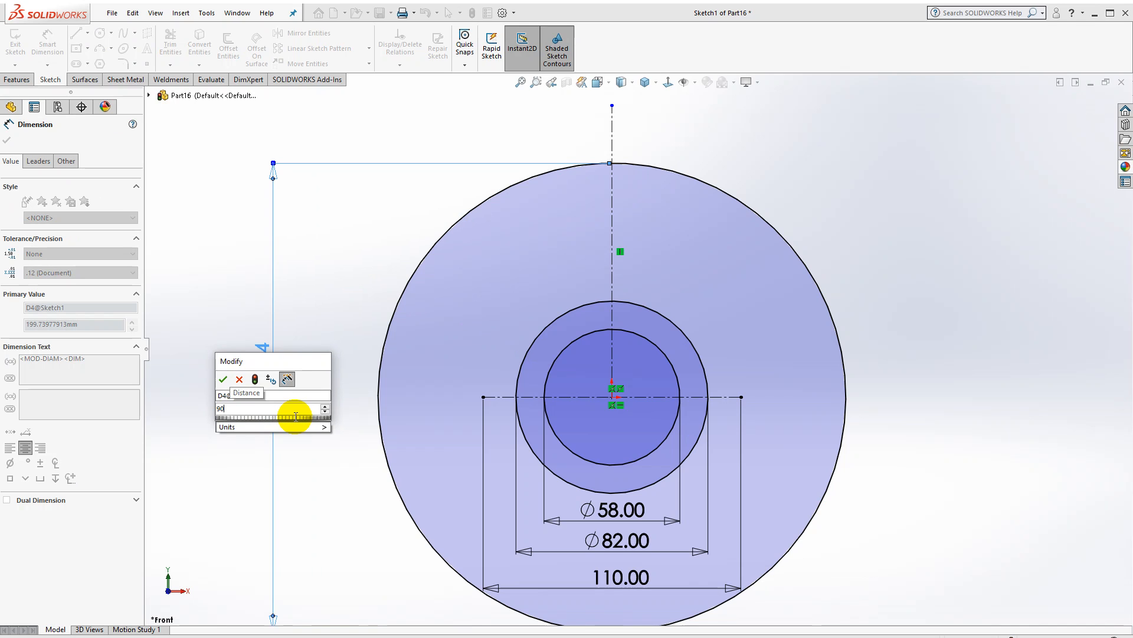
text(*2)
key(Return)
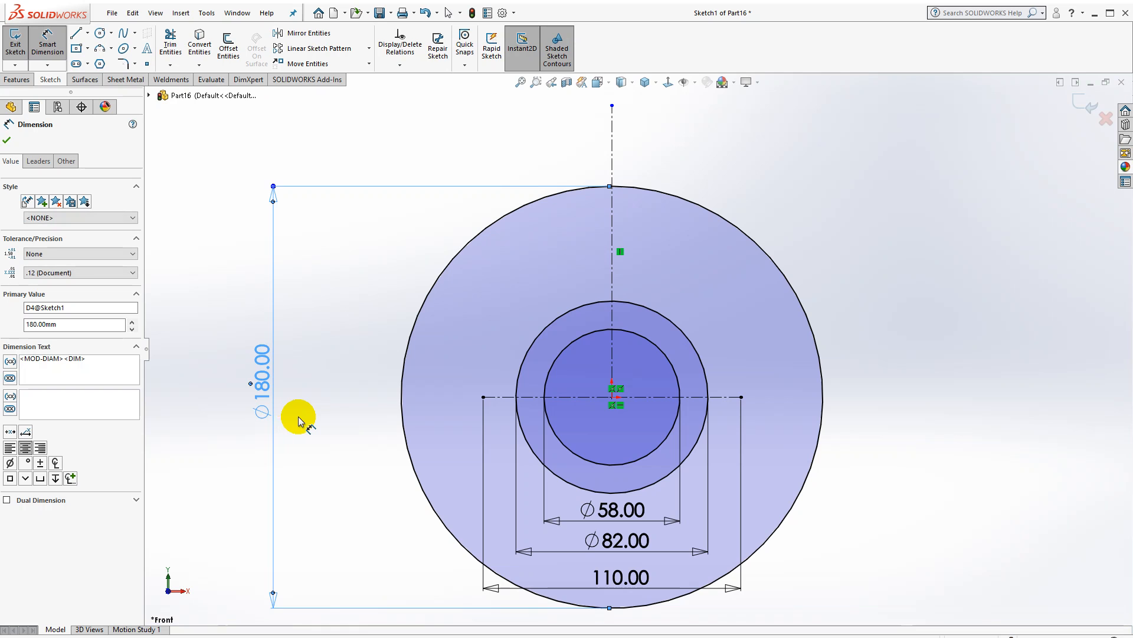
click(8, 140)
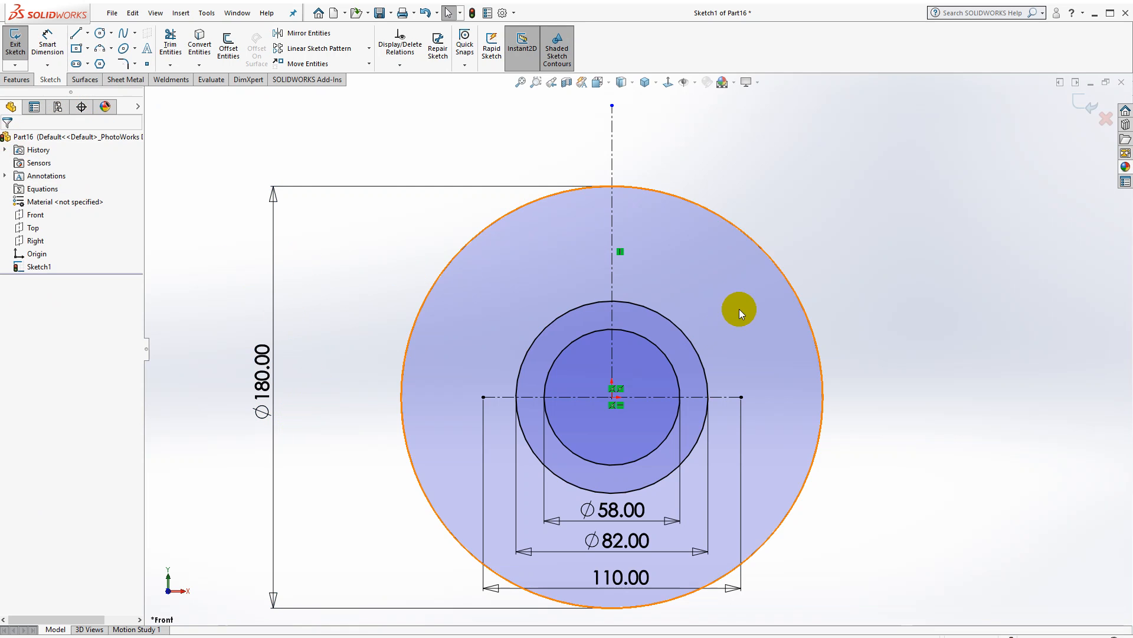
Sketch a slanted line about 45 mm long from each end of the horizontal centerline up and outward to the largest circle.
scroll(740, 309, up, 3)
click(76, 33)
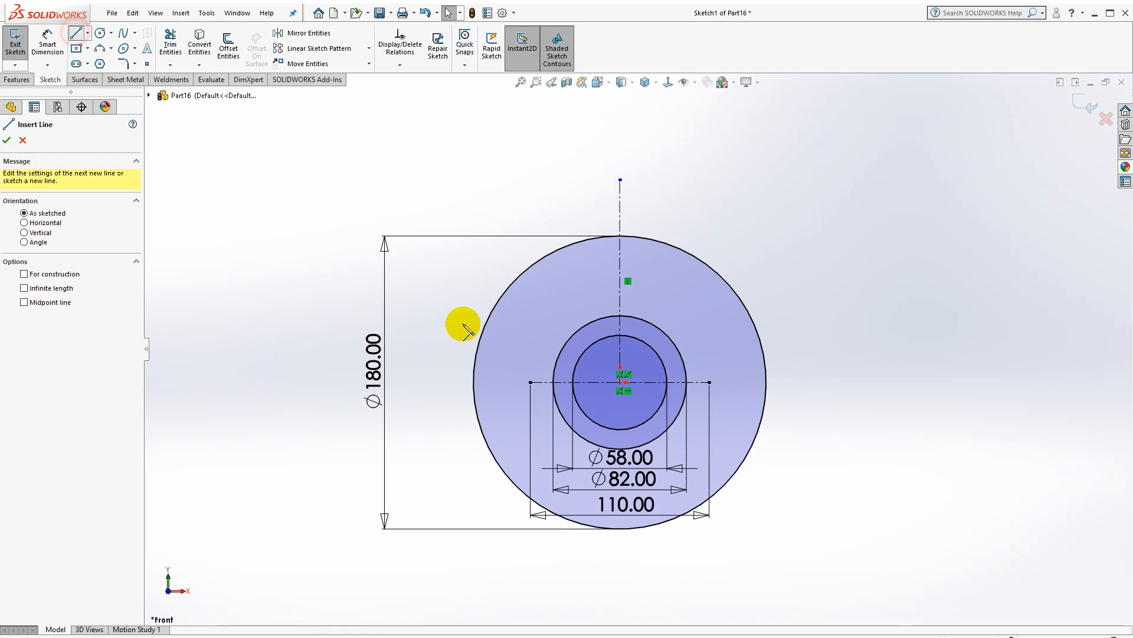
click(530, 382)
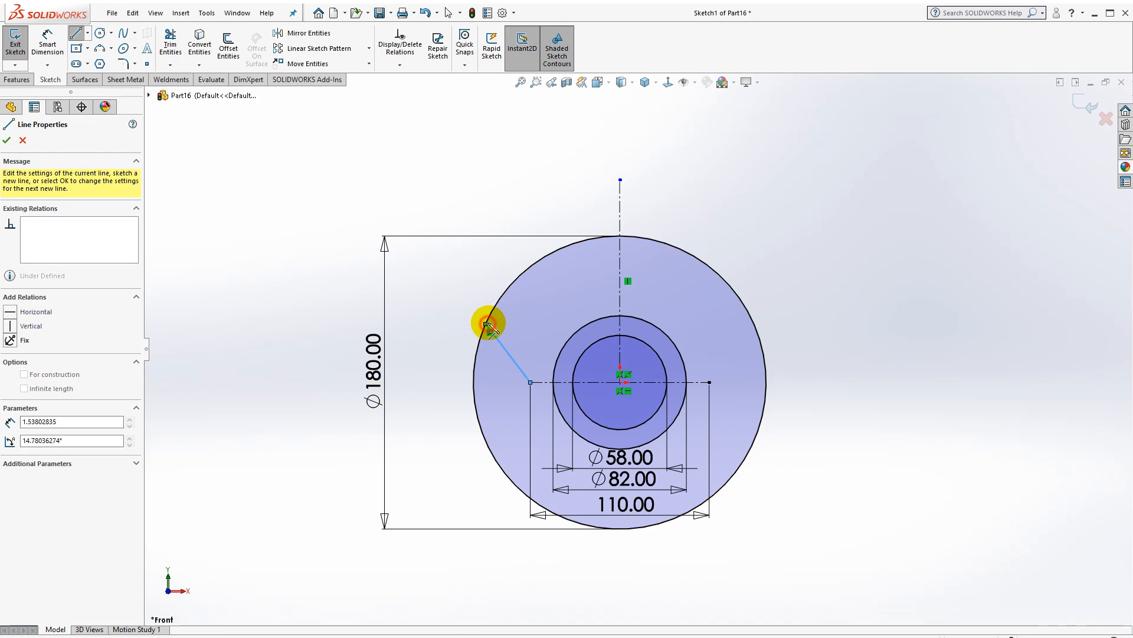
click(485, 324)
key(Escape)
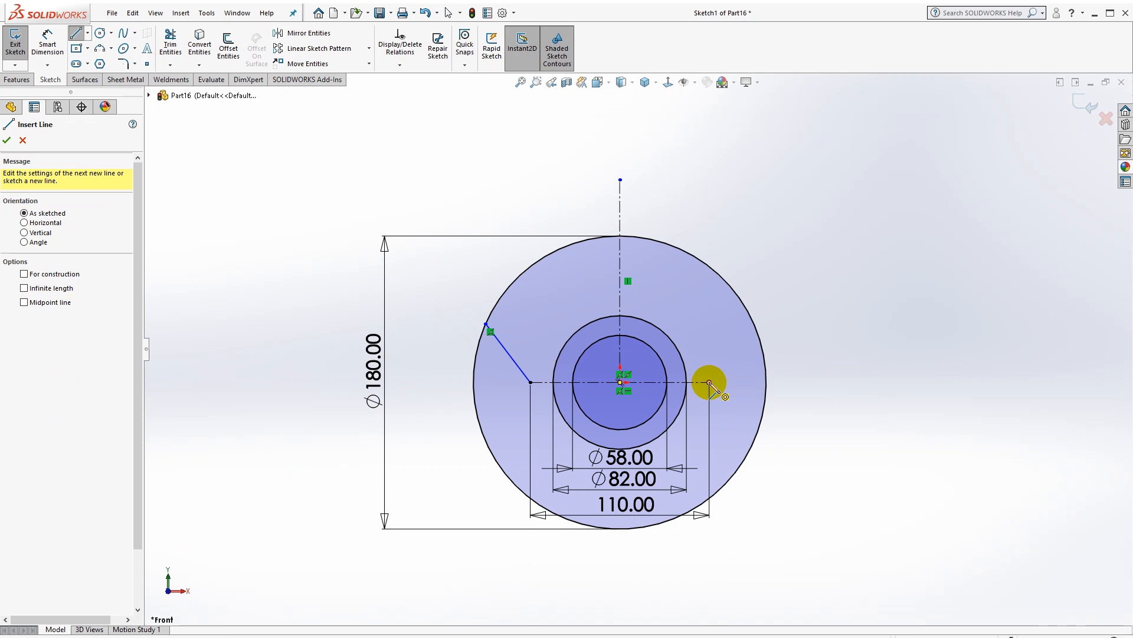
click(709, 383)
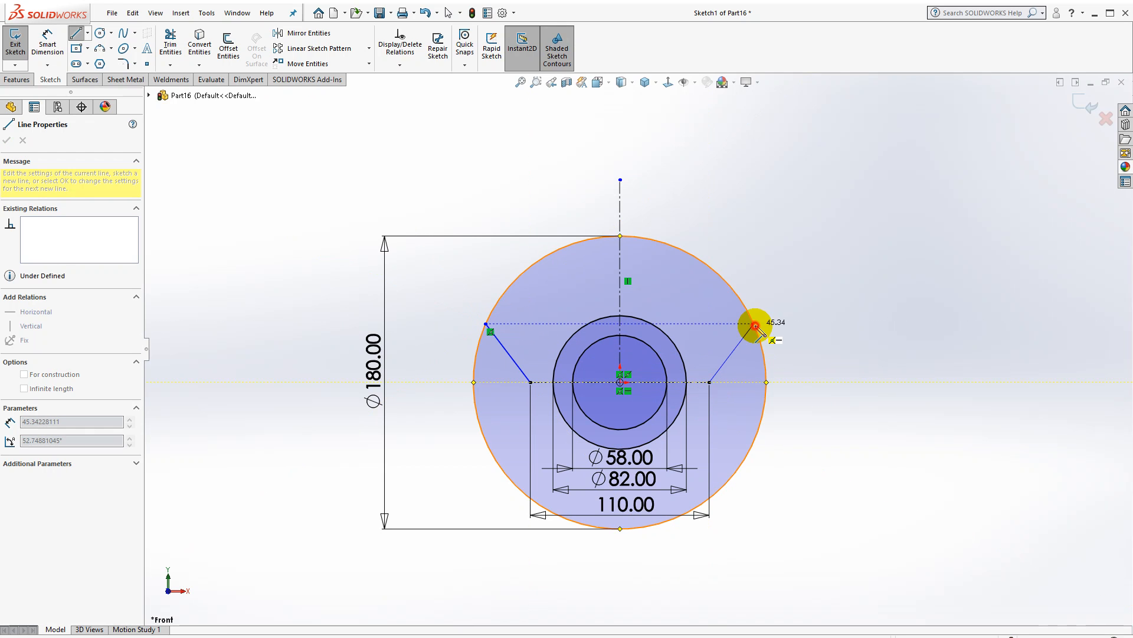
click(756, 325)
key(Escape)
key(Escape)
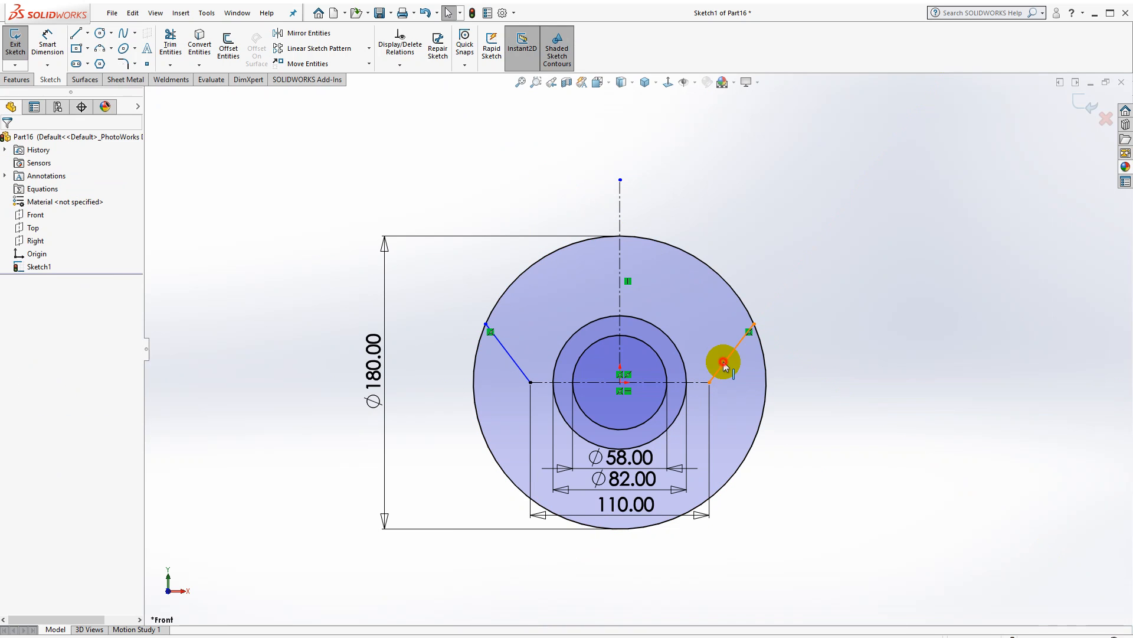
Make the two slanted lines symmetric about the vertical centerline.
click(723, 362)
ctrl+click(619, 298)
ctrl+click(506, 353)
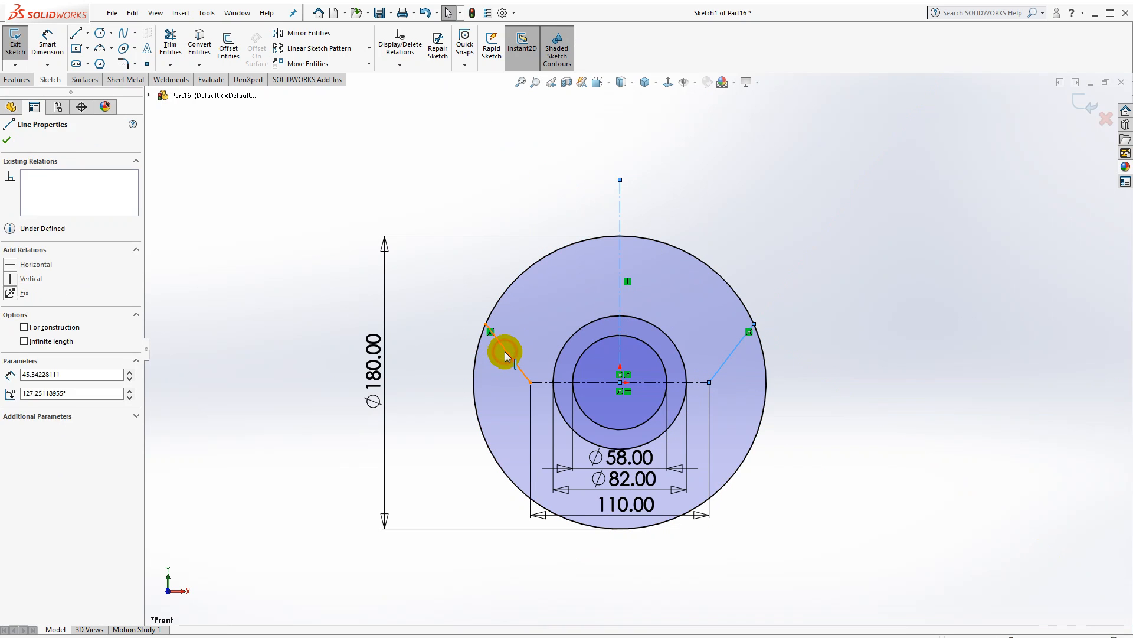
click(632, 300)
click(518, 177)
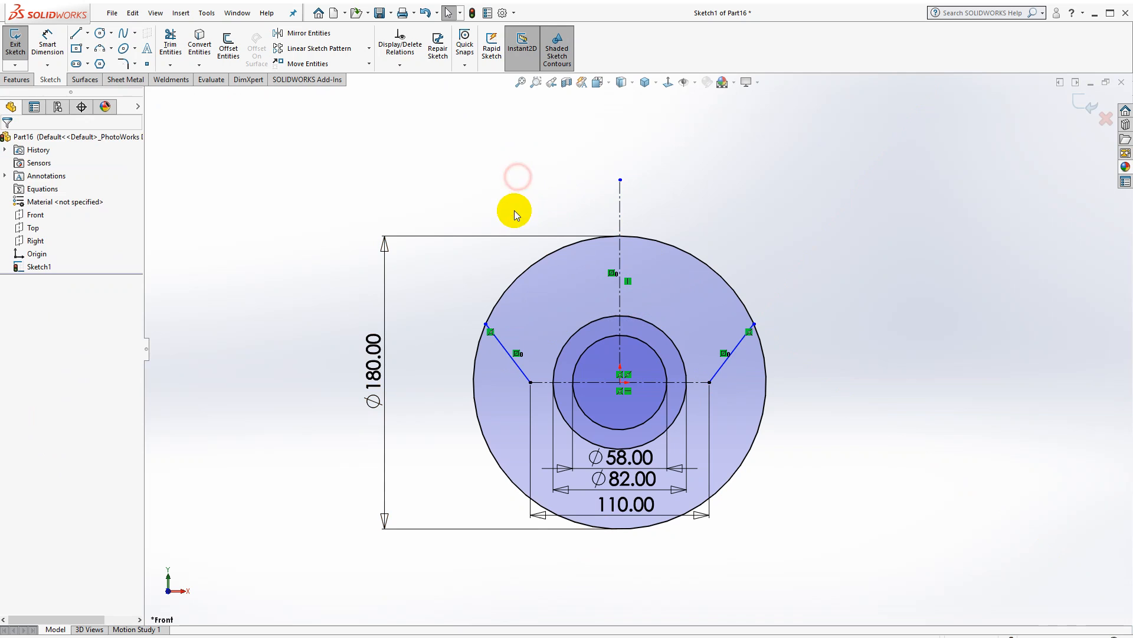
Dimension the angle between the two slanted lines as 120 degrees, placing the dimension above the circles.
click(48, 45)
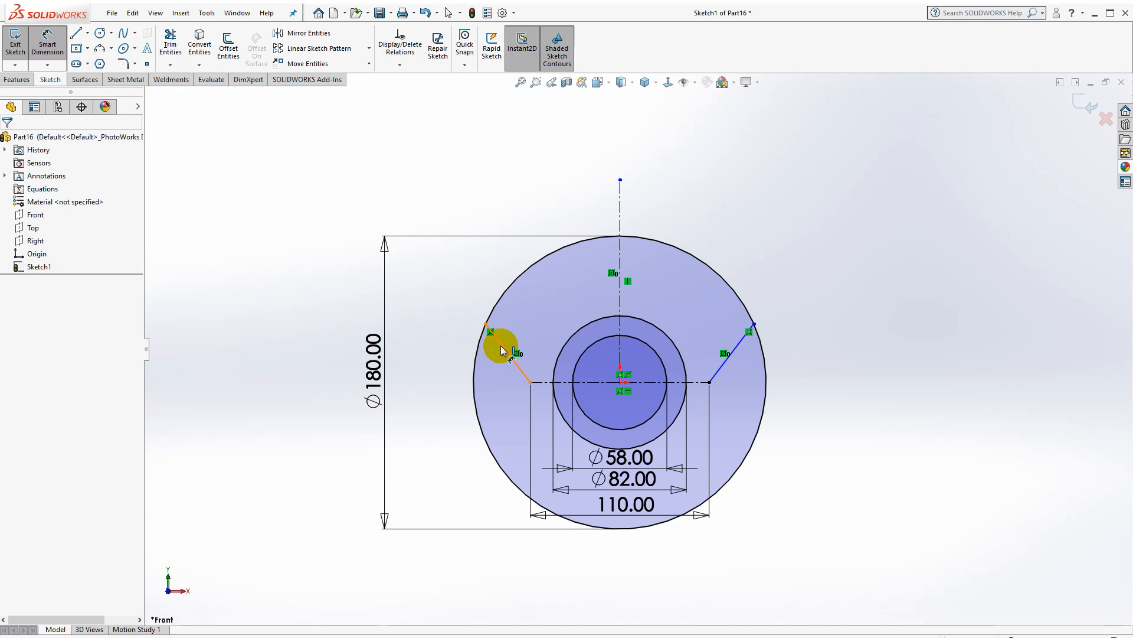
click(505, 348)
click(729, 342)
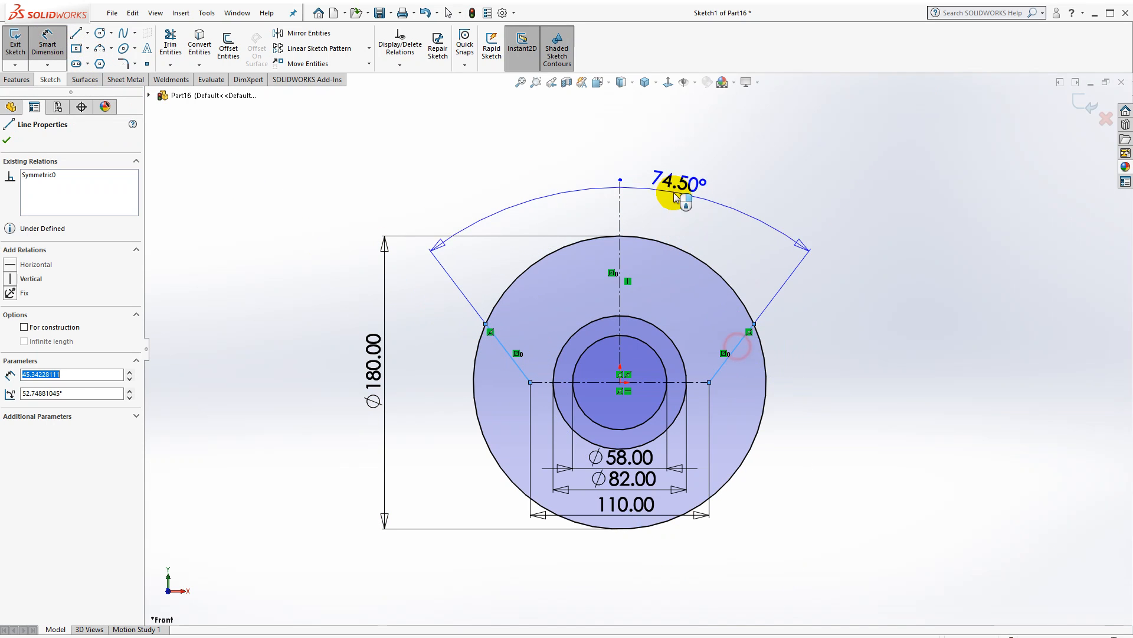
click(617, 158)
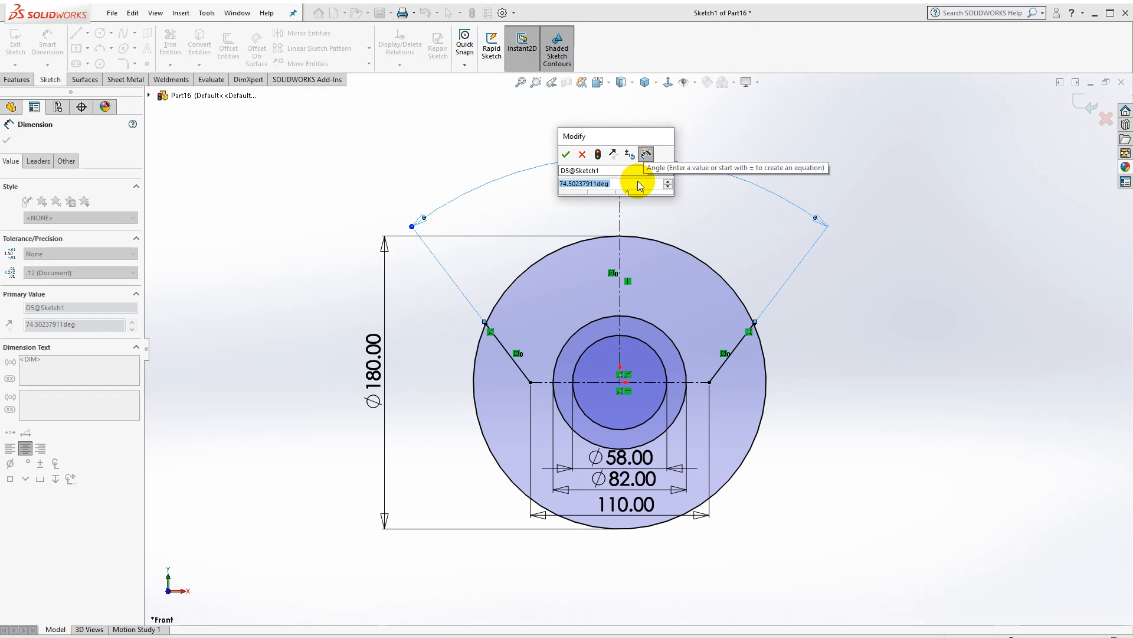
text(120)
key(Return)
key(Escape)
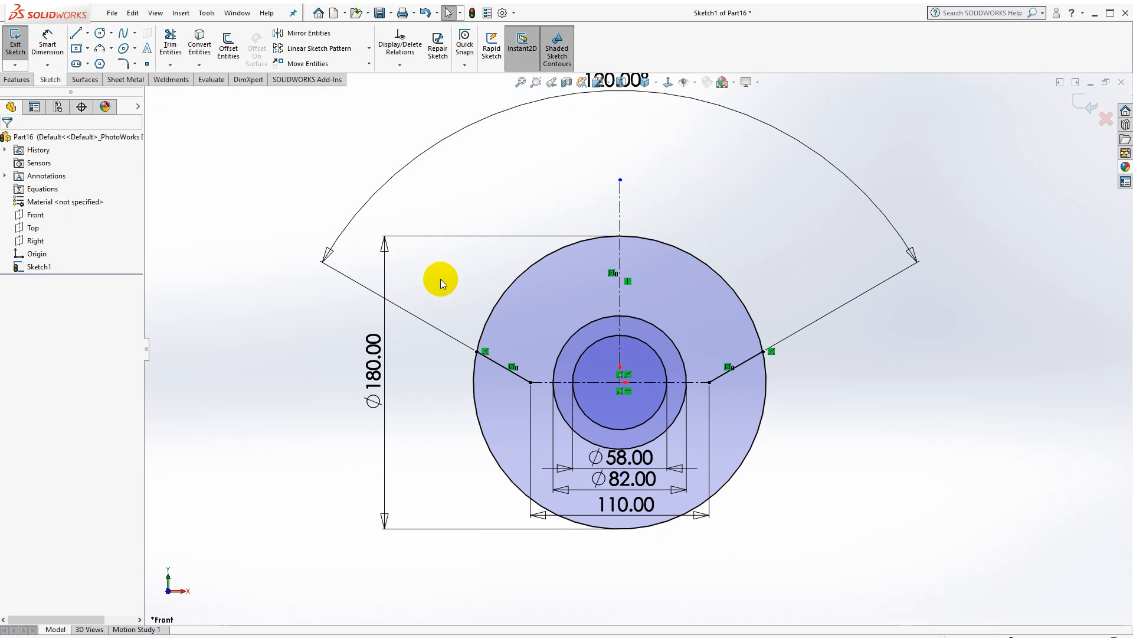
Trim away the largest circle's arc below the slanted lines and the lower halves of the two inner circles.
click(170, 43)
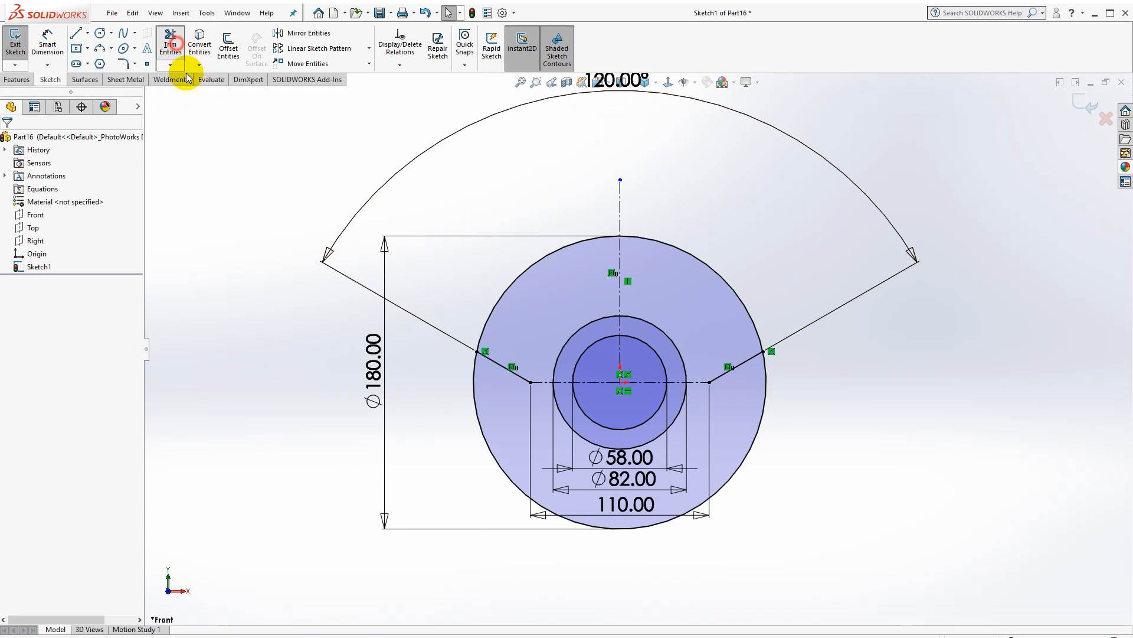
click(474, 400)
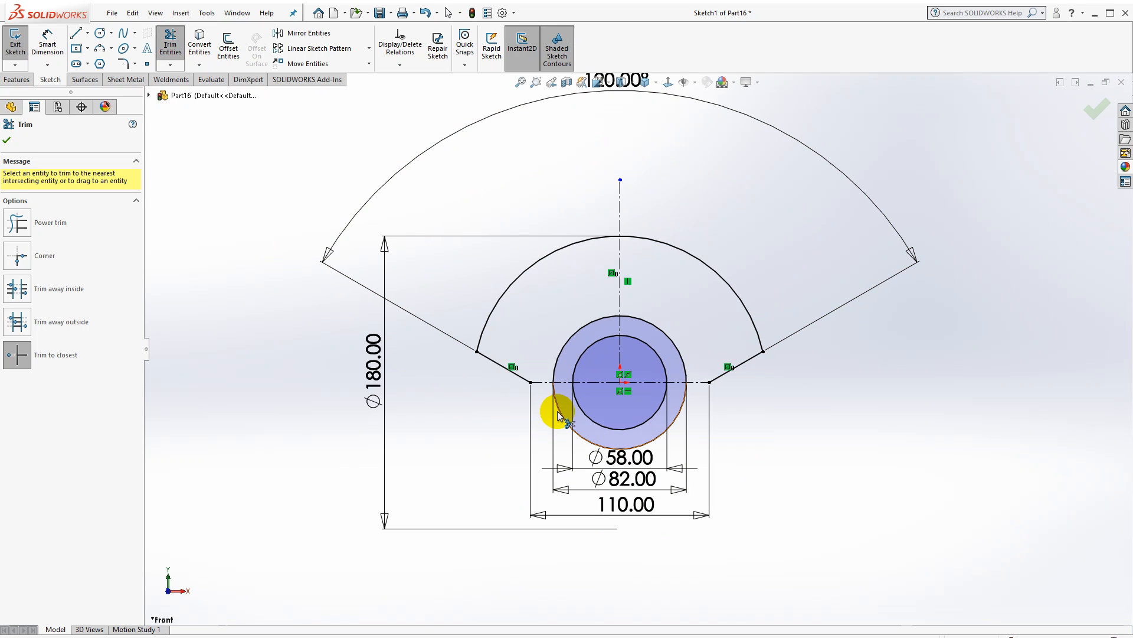
click(558, 411)
click(596, 420)
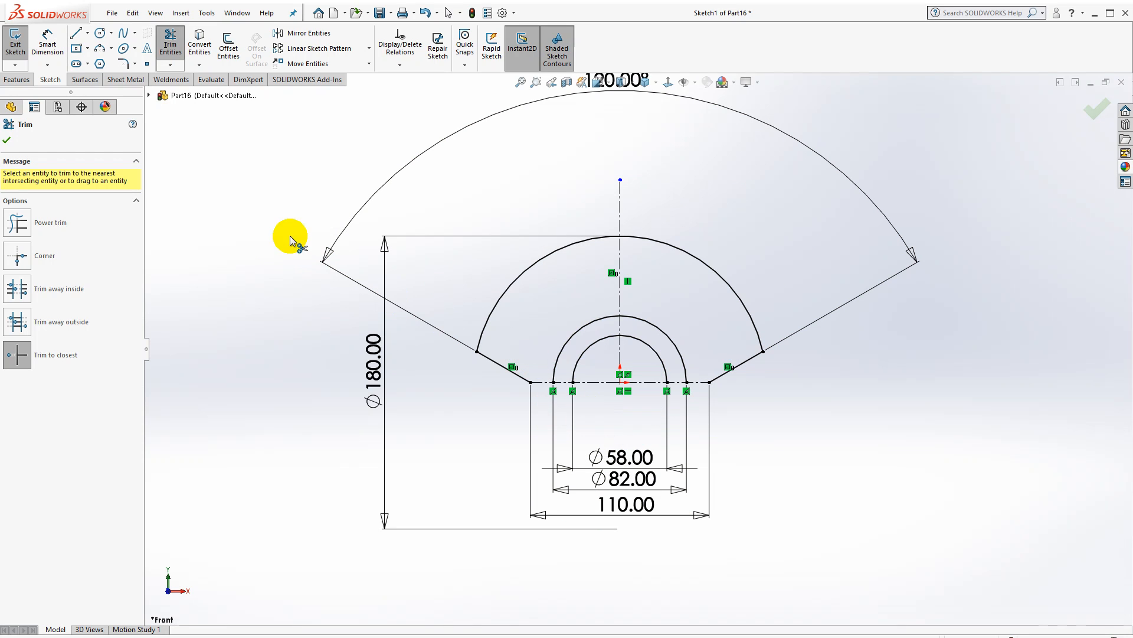
Fillet both corners where the slanted lines meet the outer arc with a 10 mm radius.
click(122, 64)
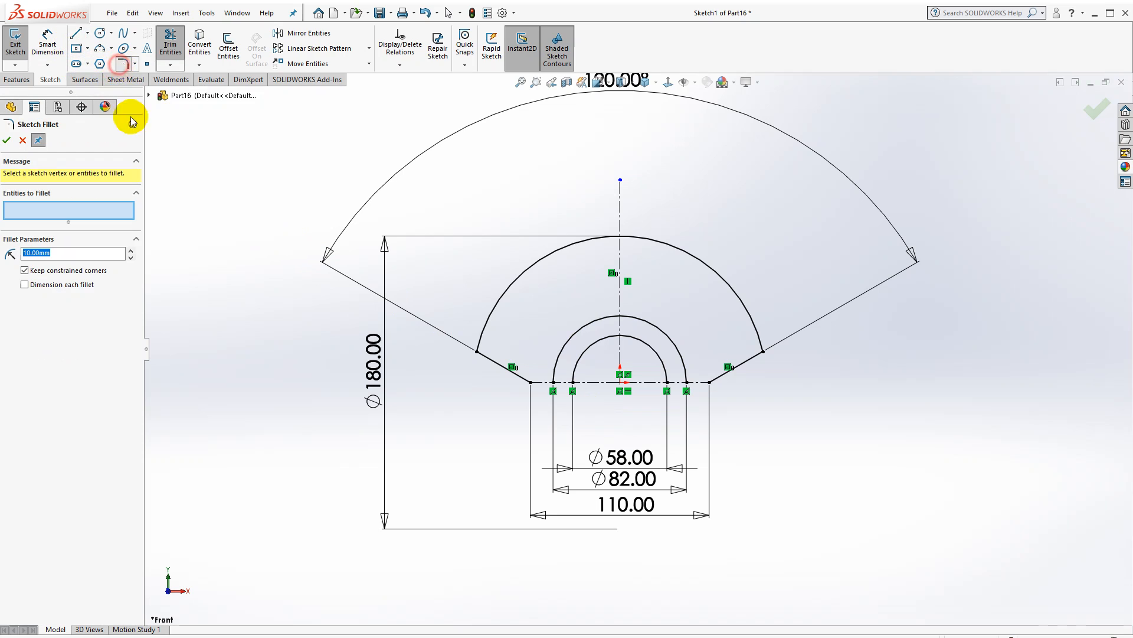
click(478, 354)
click(763, 353)
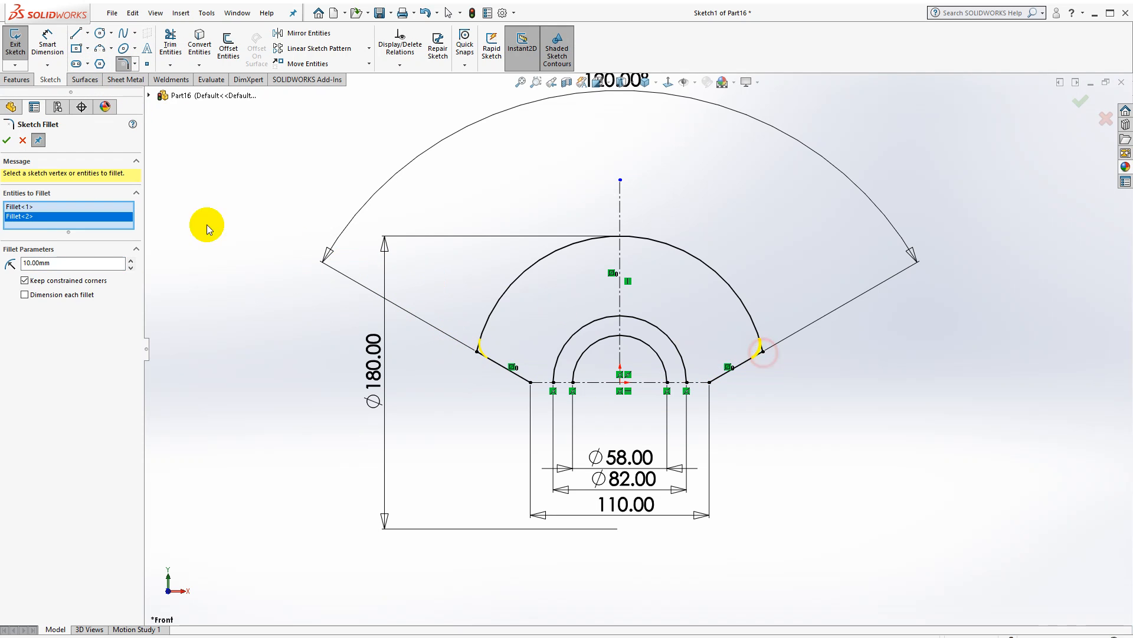
click(9, 140)
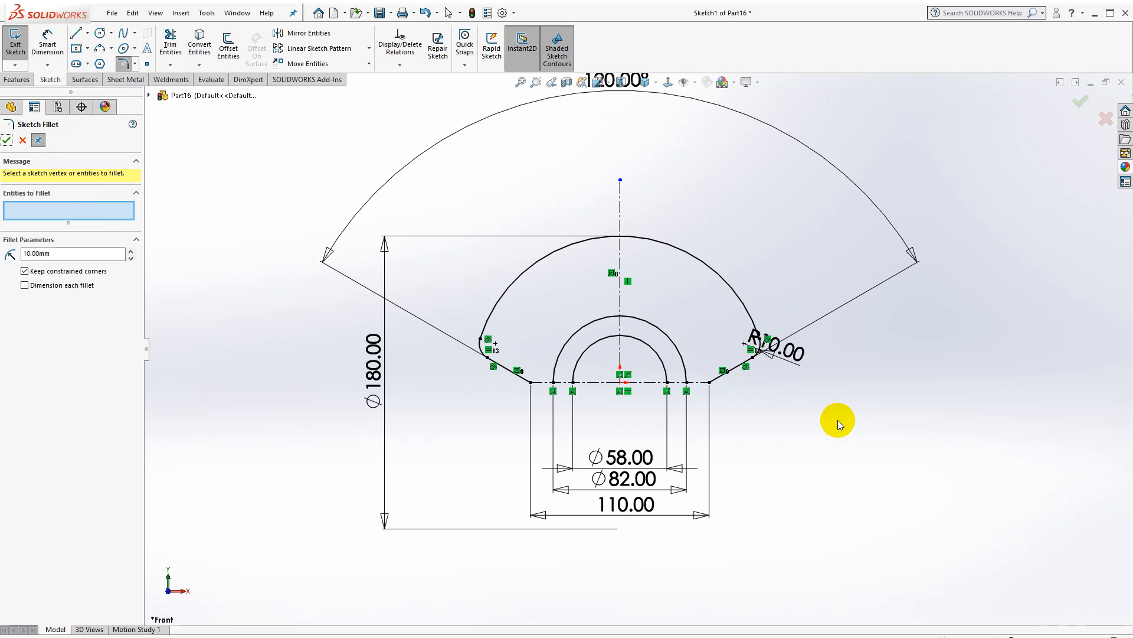
Close the profile with a horizontal line from each slanted line's lower end to the innermost arc, and exit the sketch.
scroll(663, 291, down, 2)
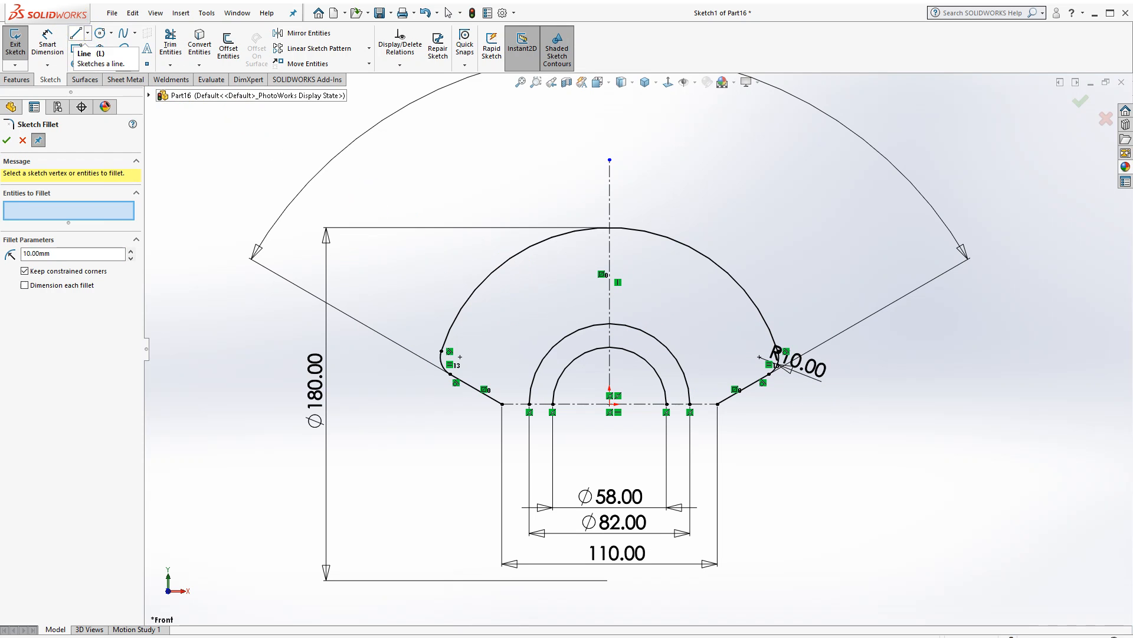
click(75, 33)
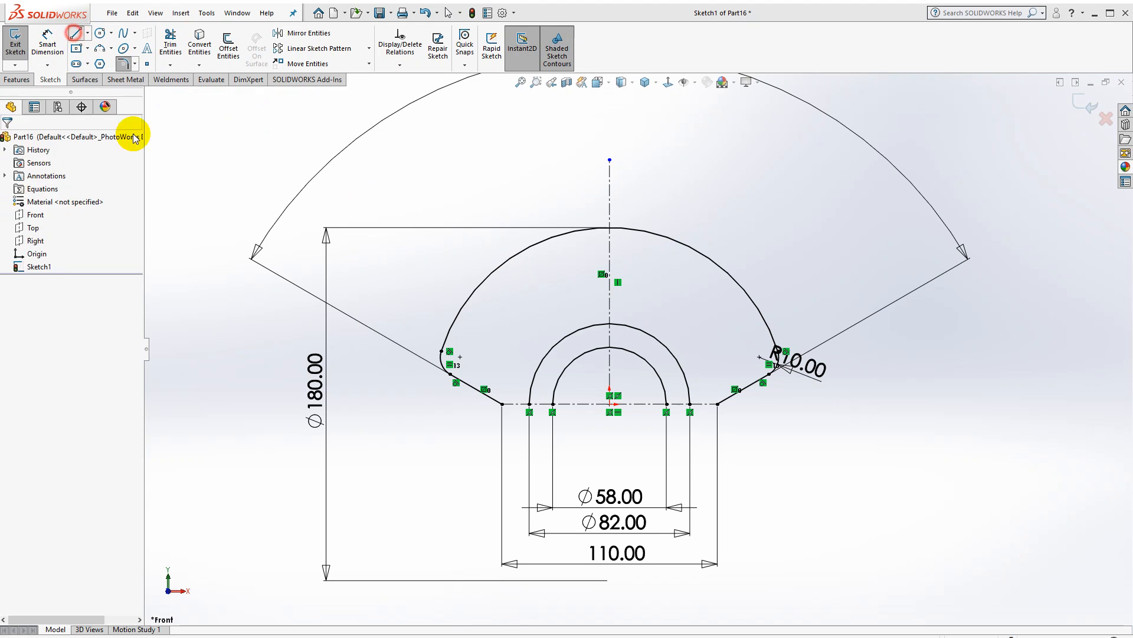
drag(502, 403, 552, 404)
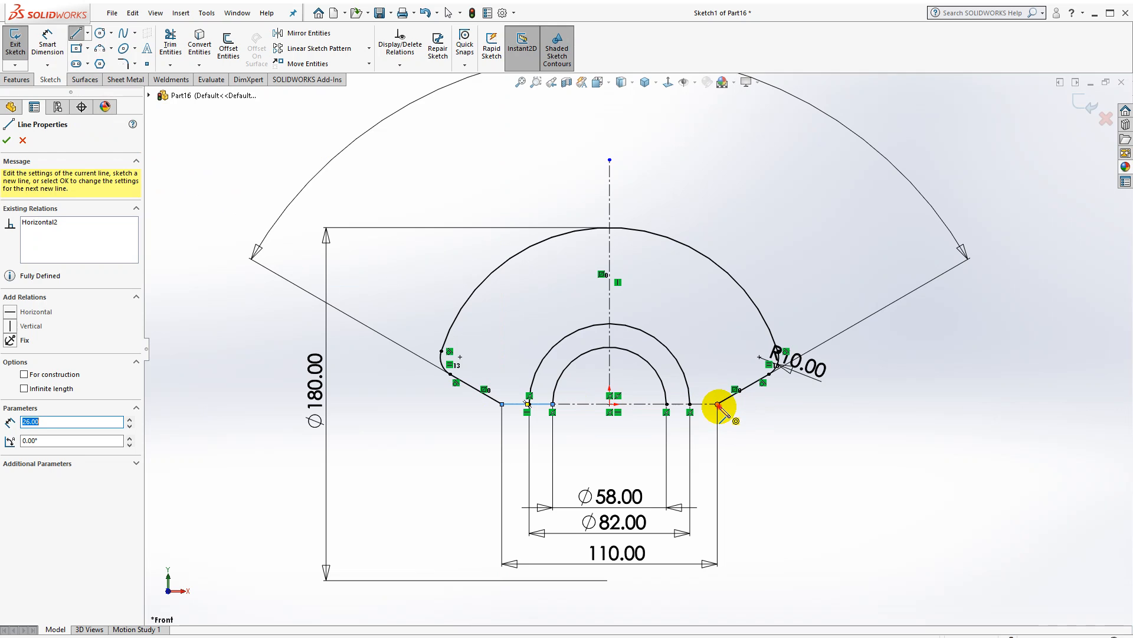
drag(717, 404, 667, 404)
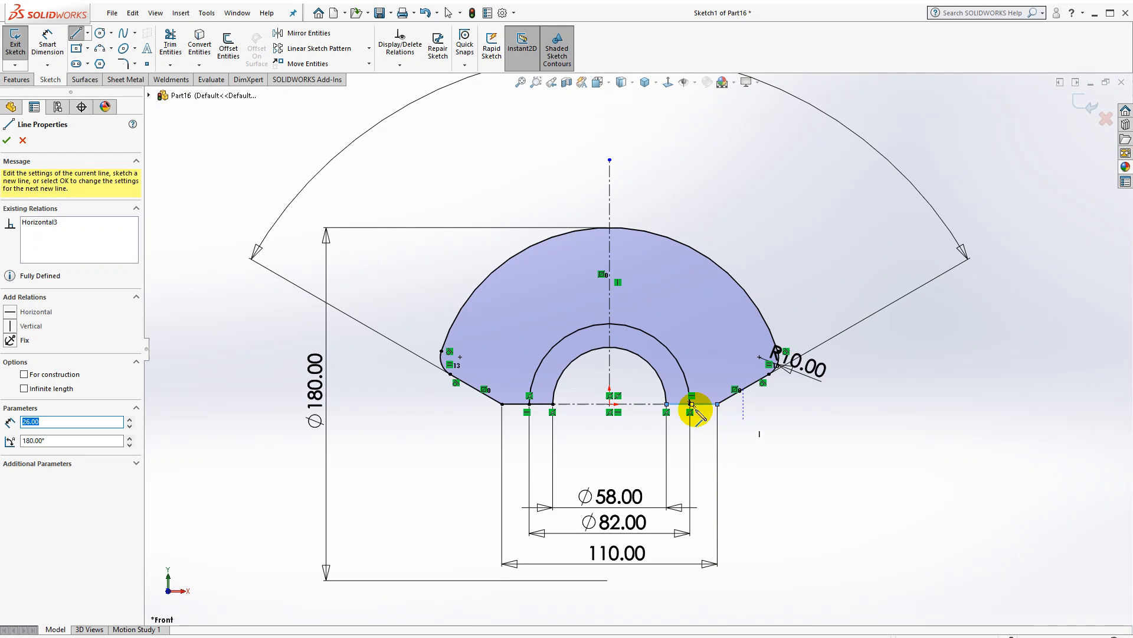
key(Escape)
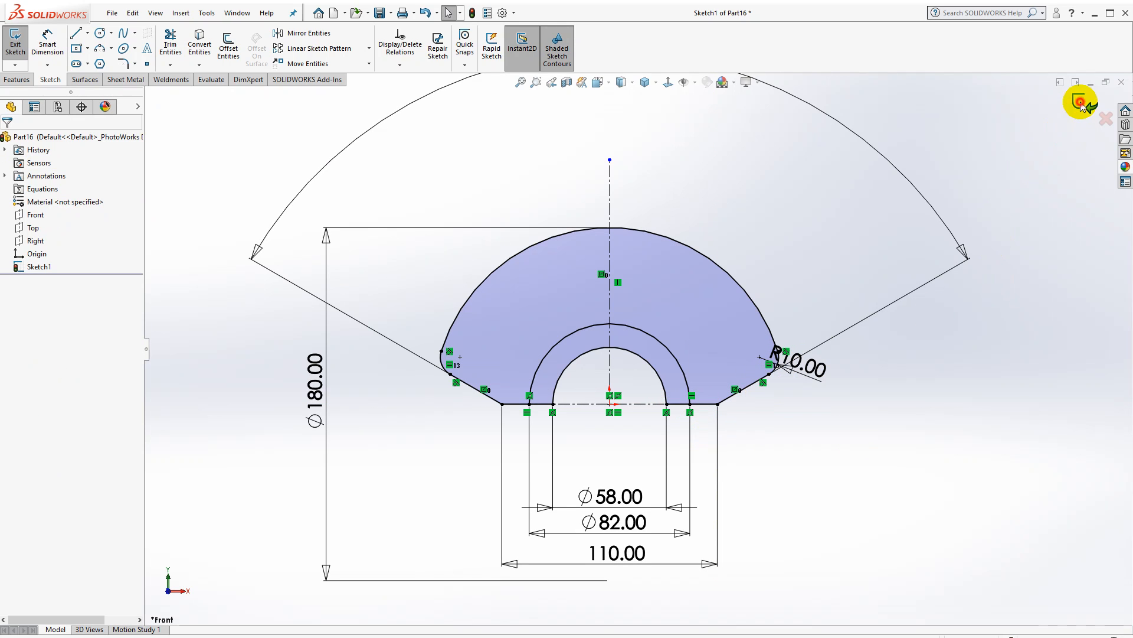
click(1081, 103)
Extrude the sketch region between the outer profile and the 82 mm arc to a blind depth of 10 mm.
middle_drag(615, 306, 639, 370)
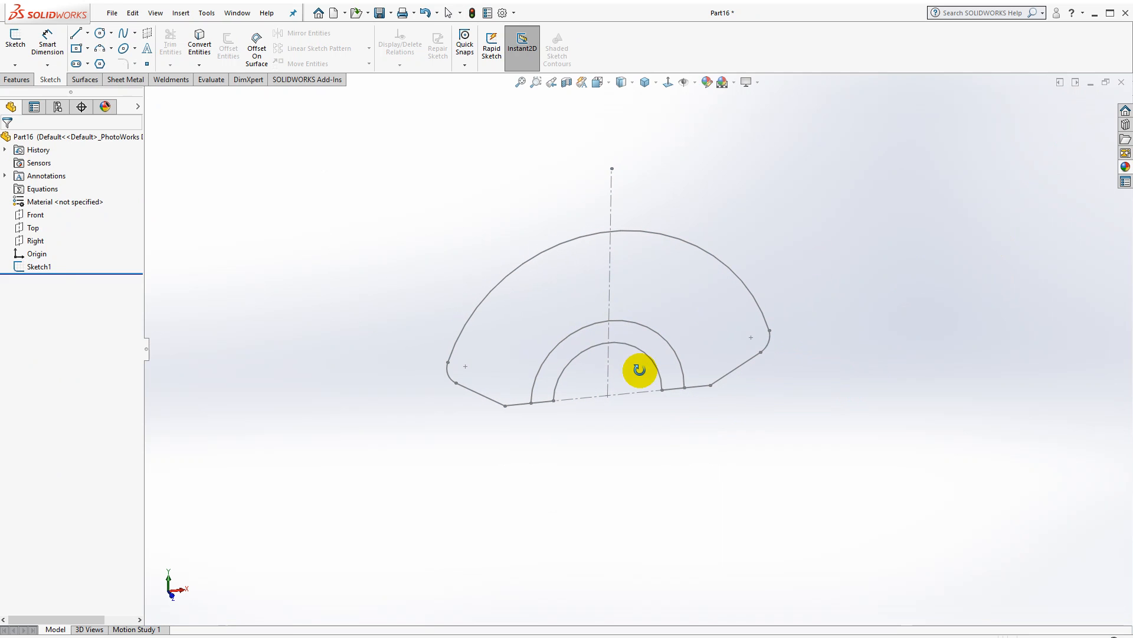
click(36, 266)
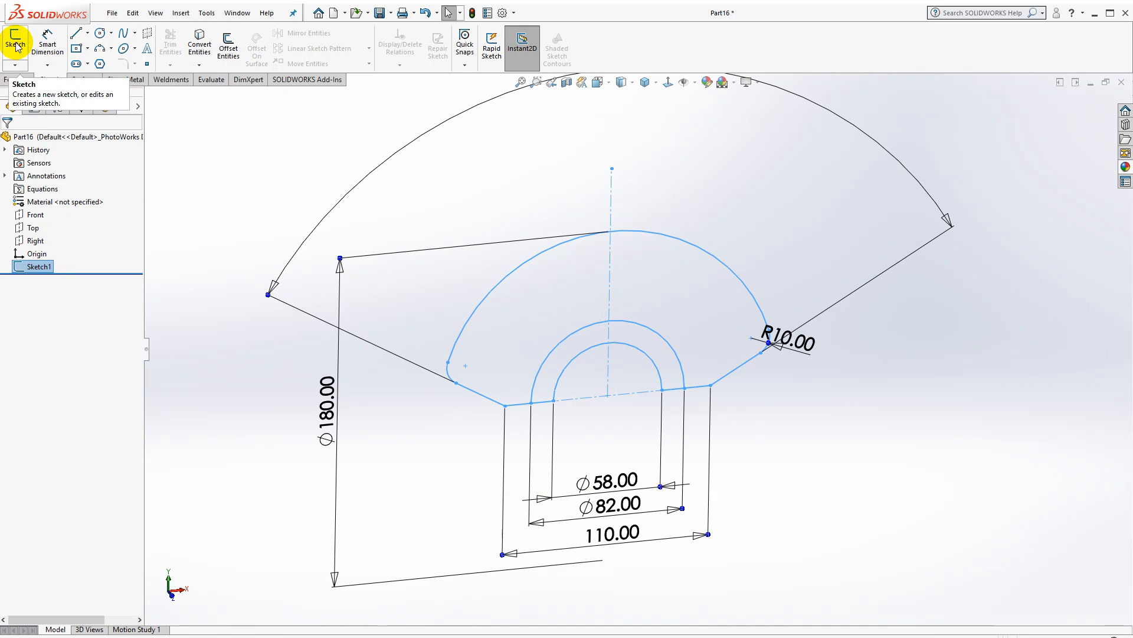
click(17, 80)
click(19, 46)
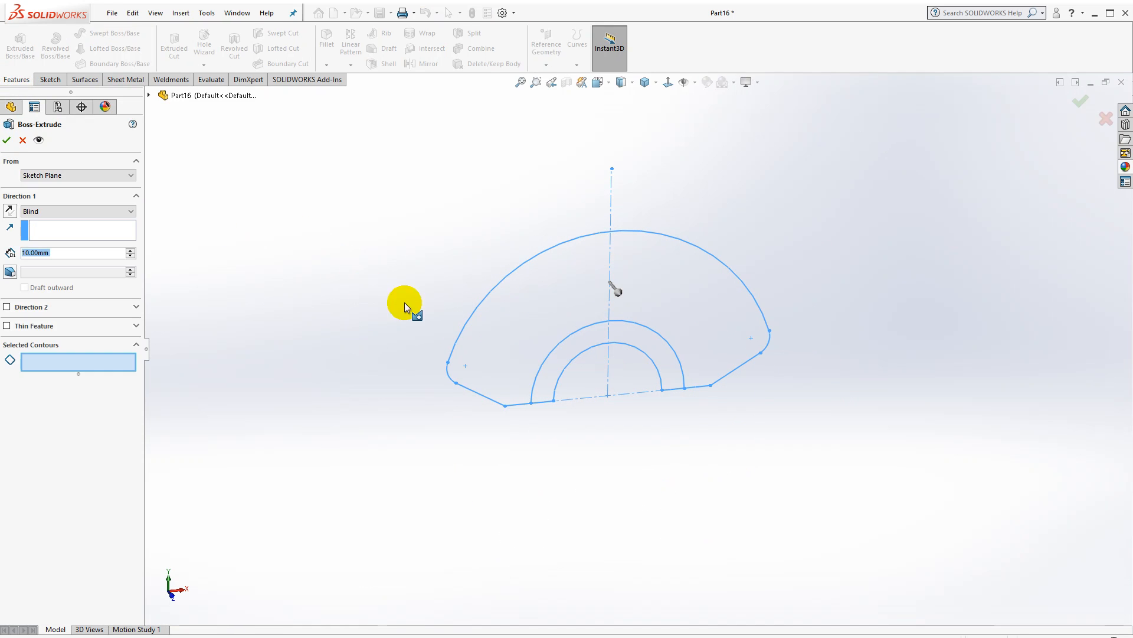
click(523, 317)
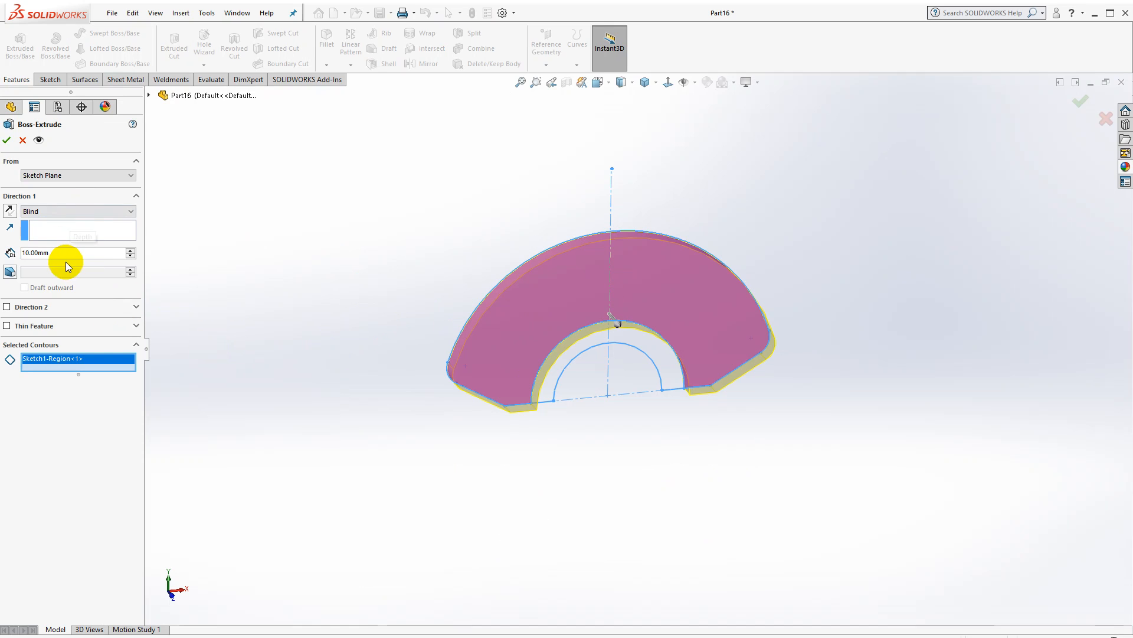
drag(65, 253, 31, 255)
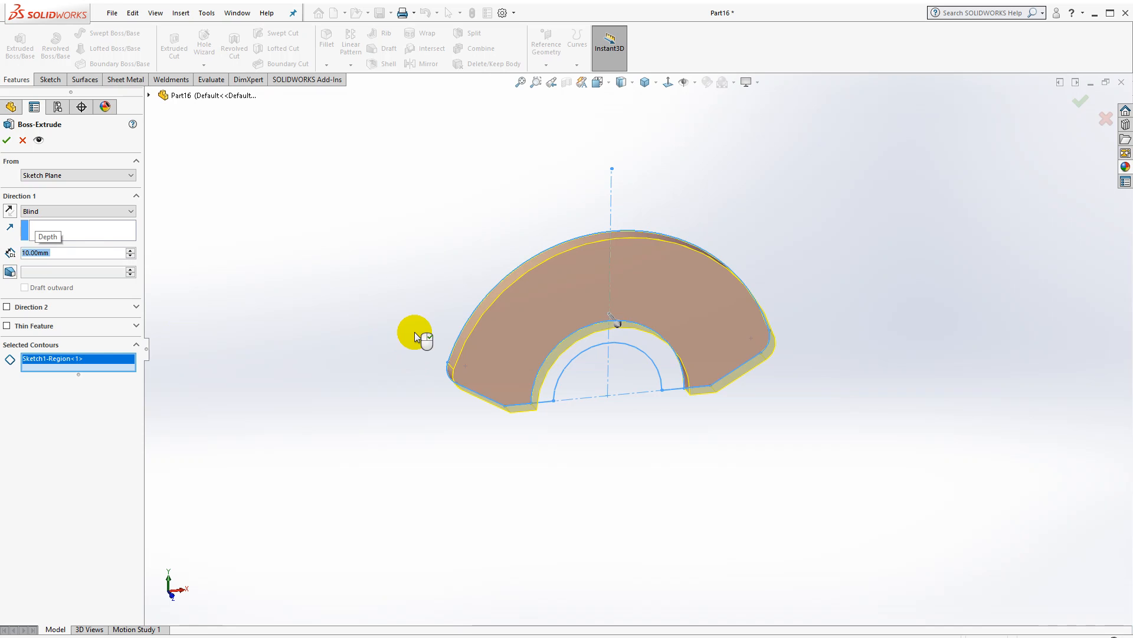
click(7, 141)
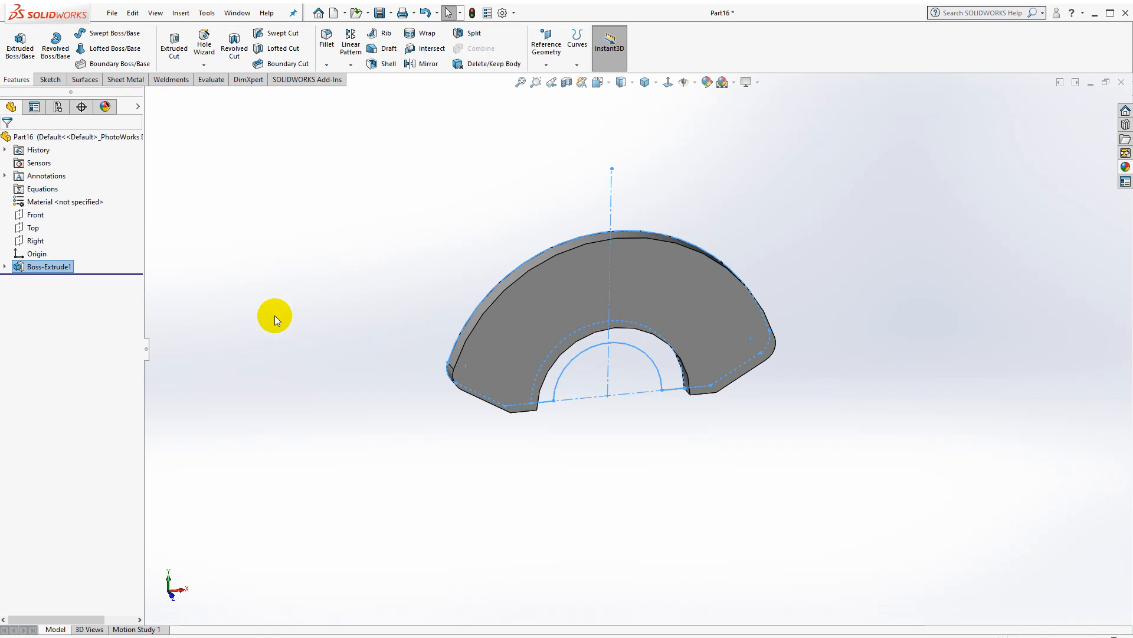
Set up a boss extrude from the same sketch for the half-ring between the 58 and 82 mm arcs, 30 mm deep.
middle_drag(350, 368, 331, 311)
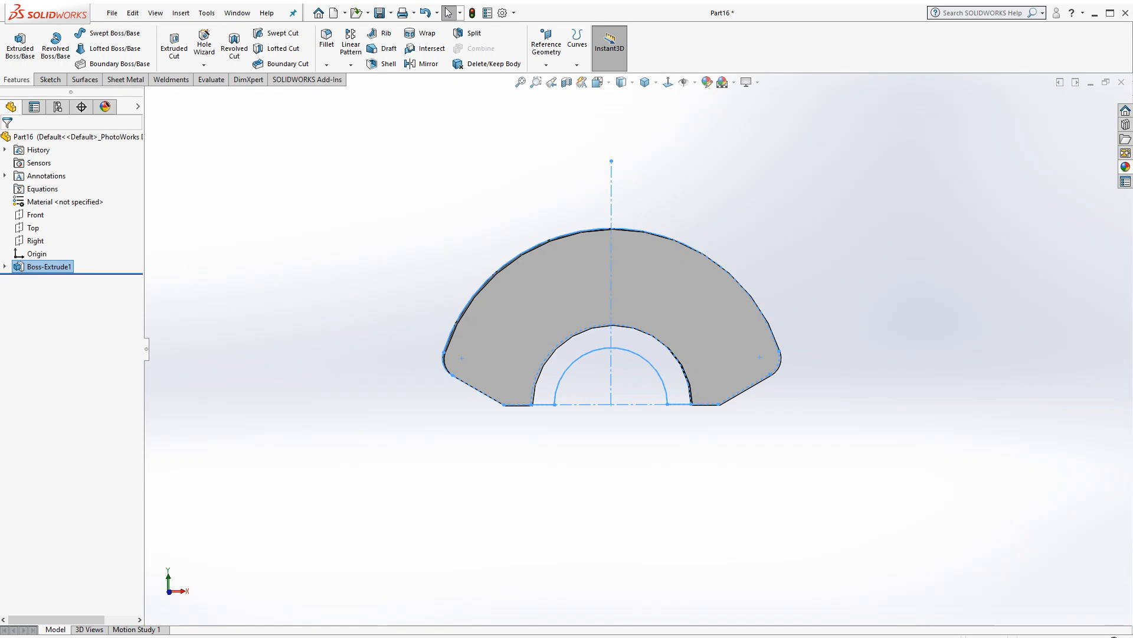
click(5, 267)
click(35, 280)
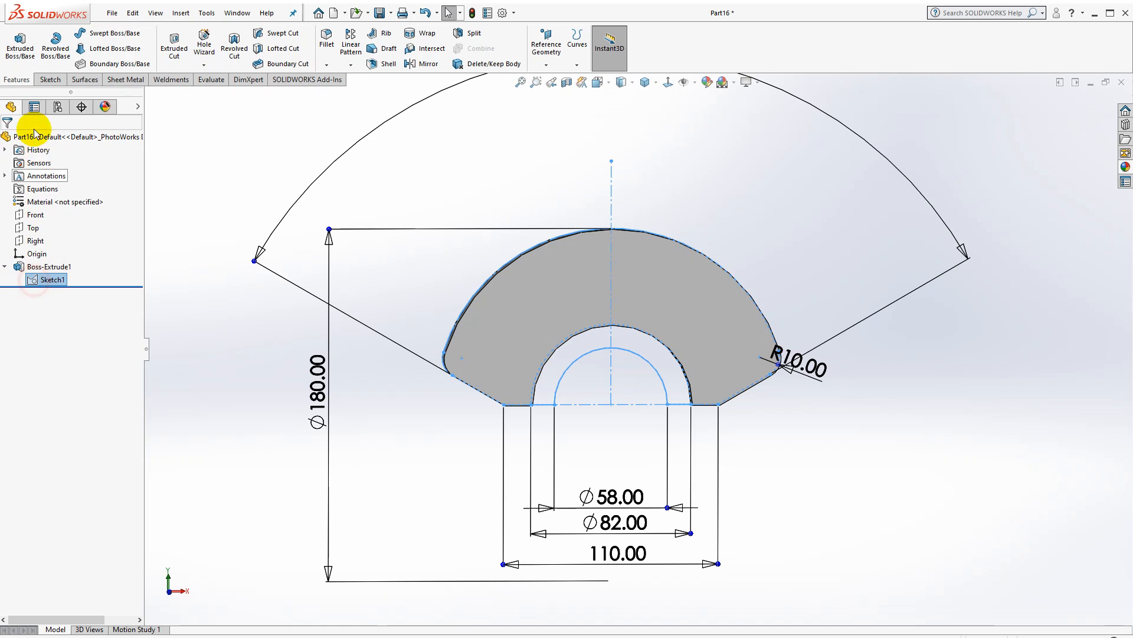
click(20, 44)
click(648, 344)
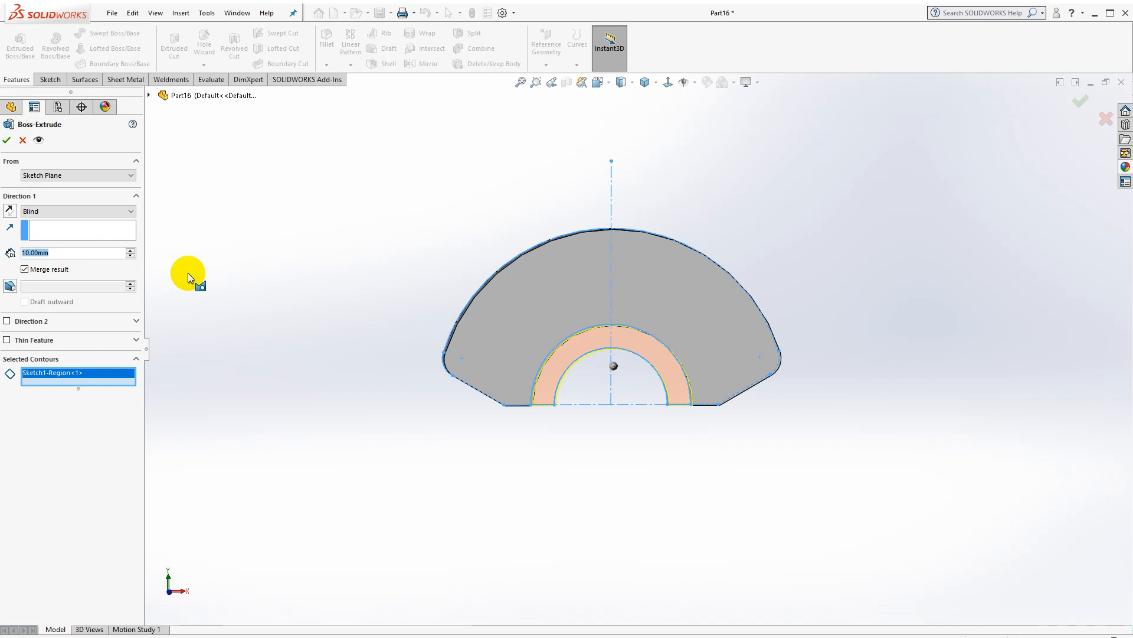
text(30)
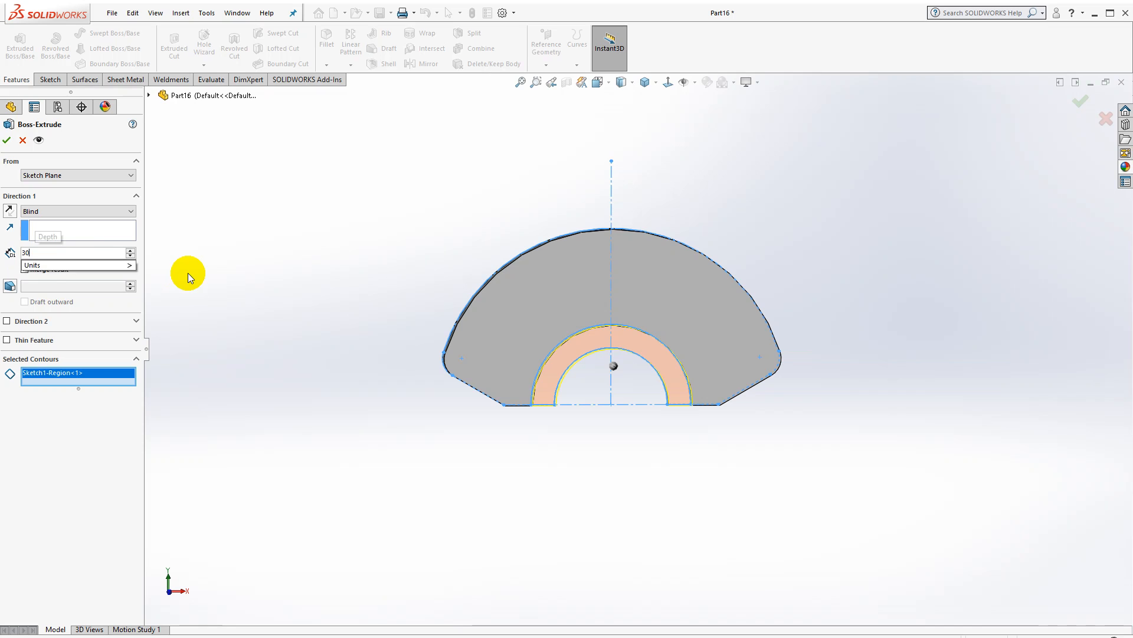
key(Return)
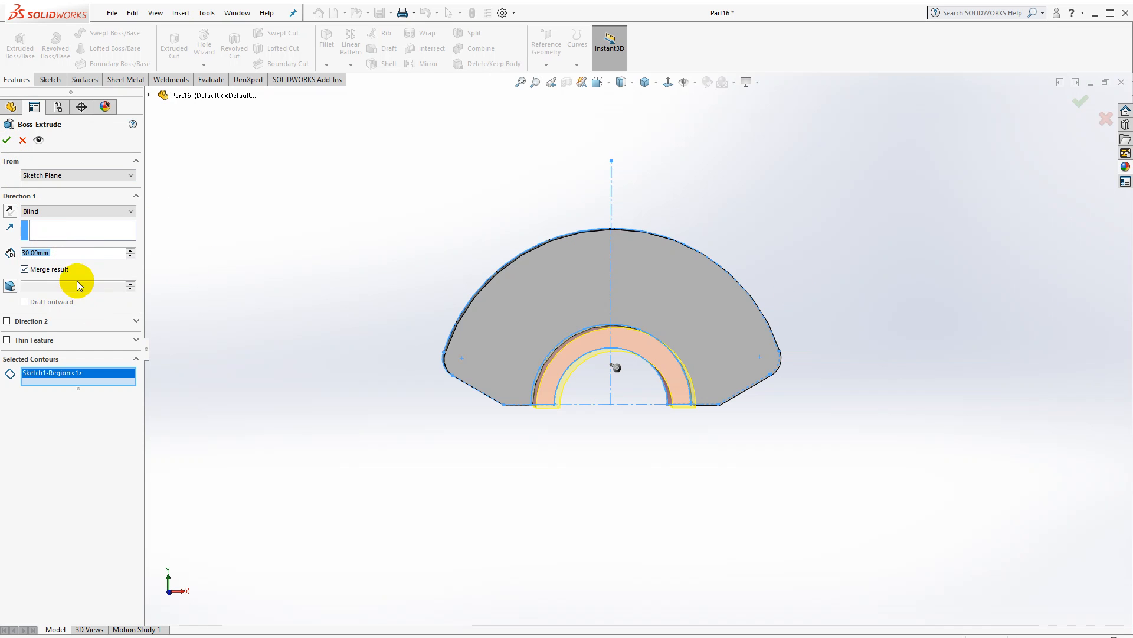
Set the half-ring extrusion's depth to 40 mm and finish the feature.
click(67, 254)
drag(67, 255, 41, 256)
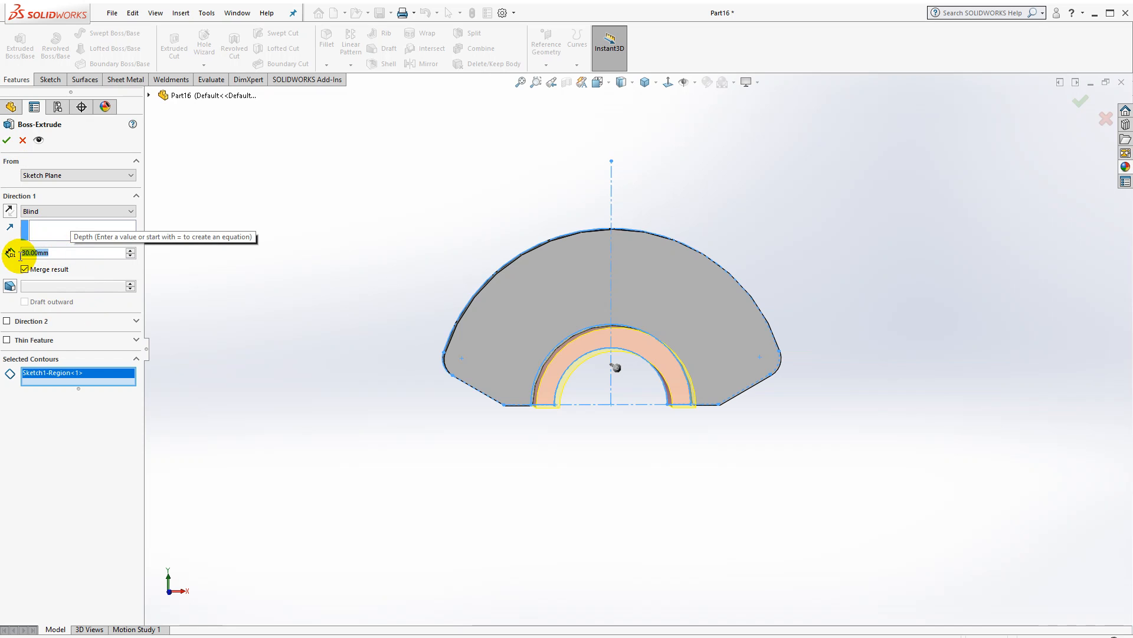
text(40)
key(Return)
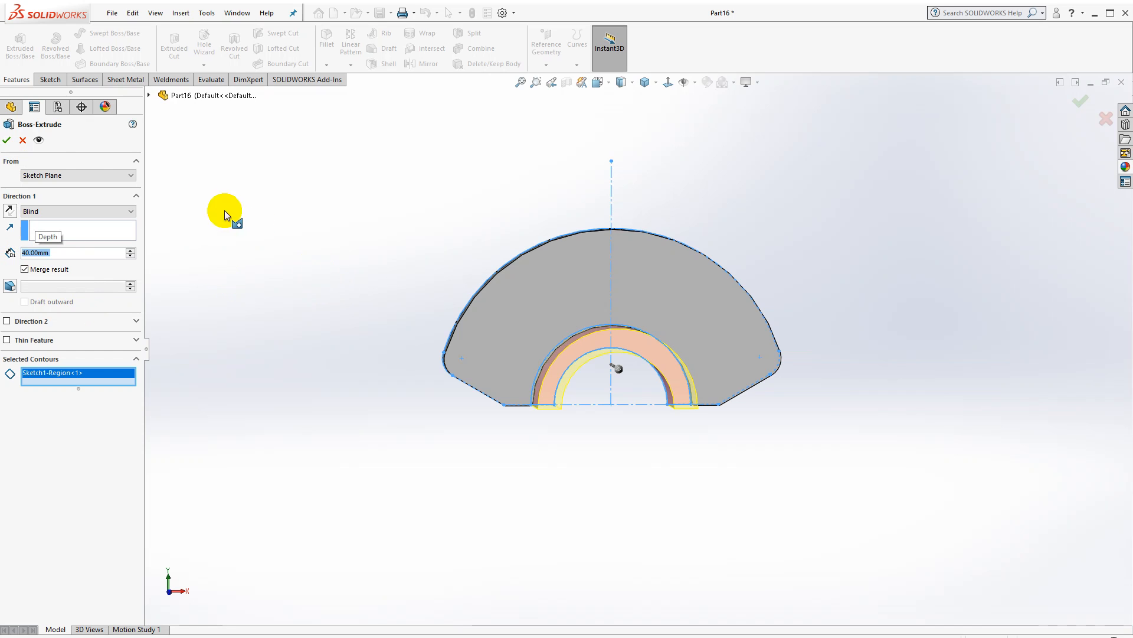
click(7, 141)
On the plate face around the half-ring, sketch an 80 mm radius construction circle centred on the origin through the corner fillet's centre.
middle_drag(354, 279, 430, 429)
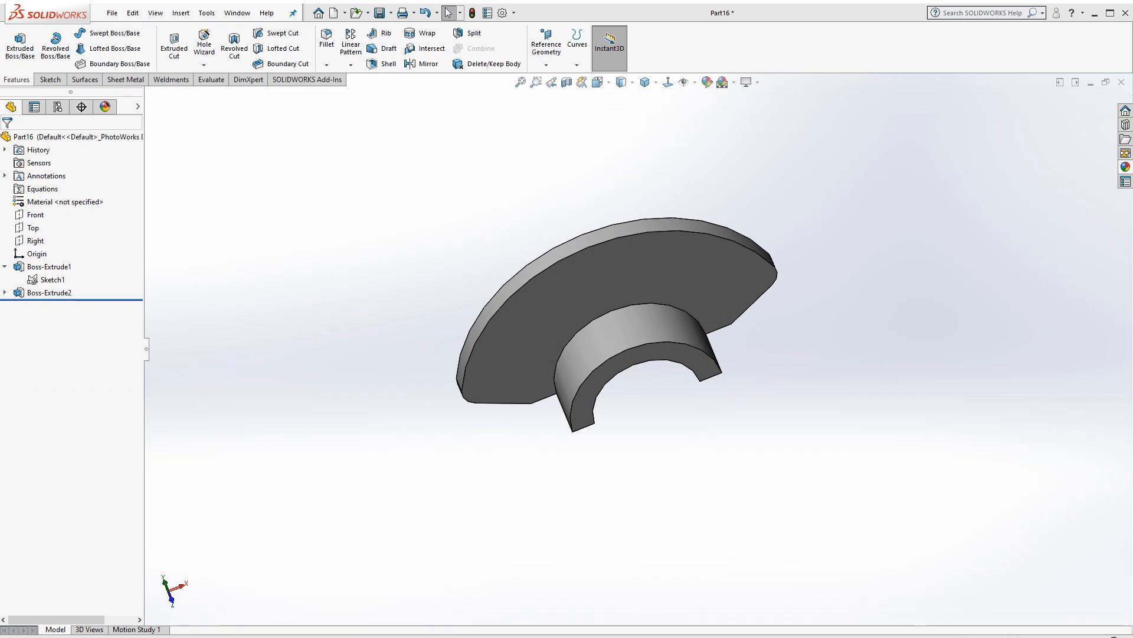
click(604, 289)
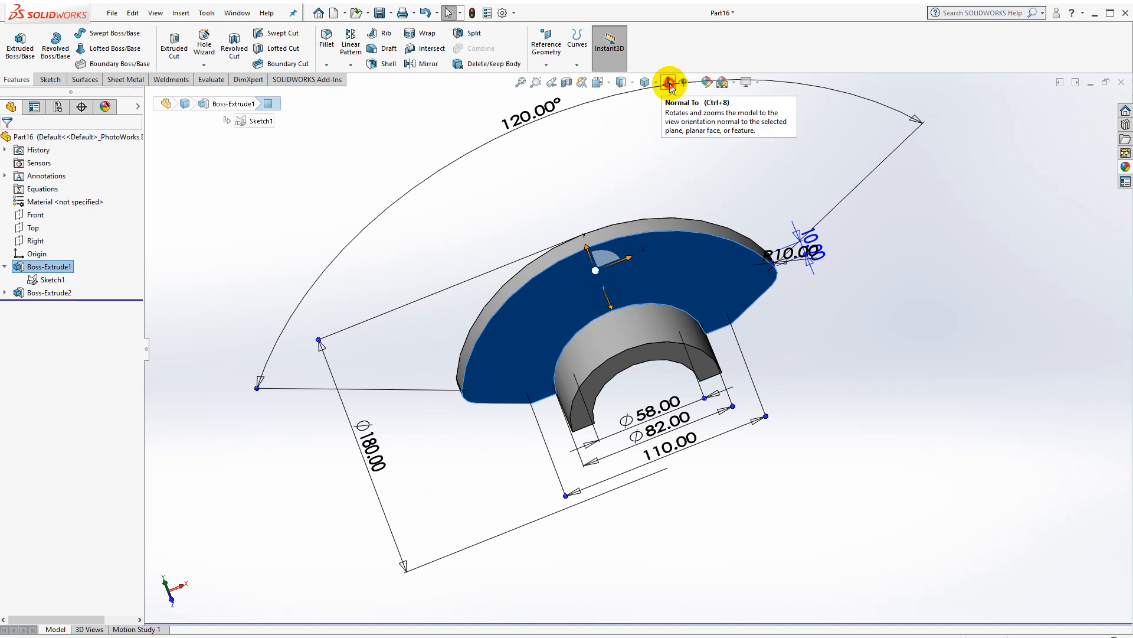
click(668, 83)
click(48, 80)
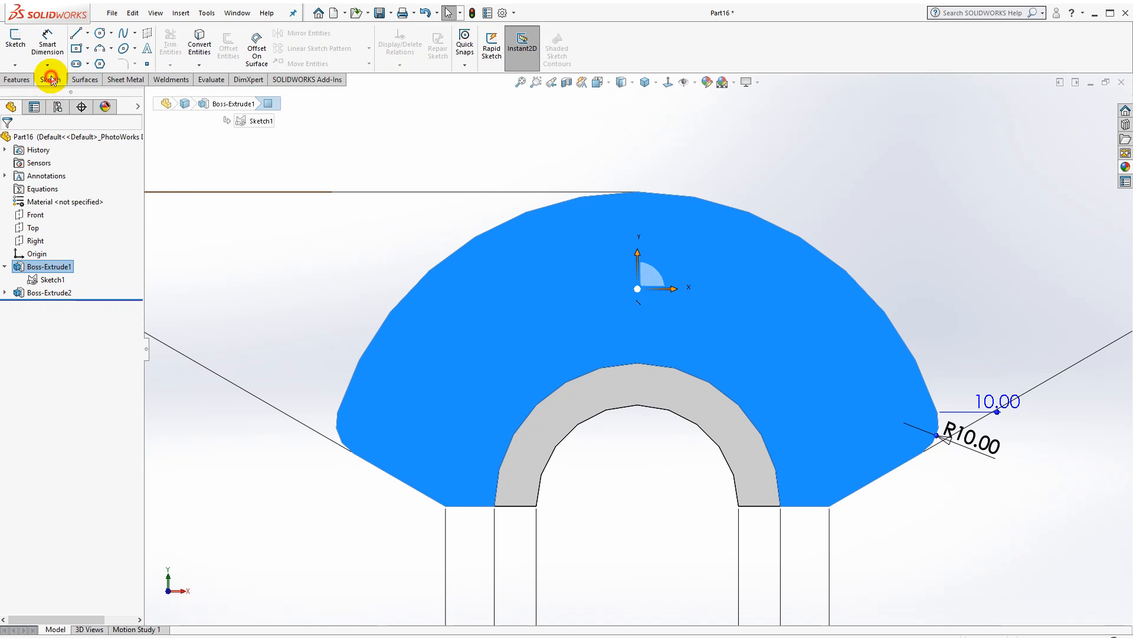
click(16, 40)
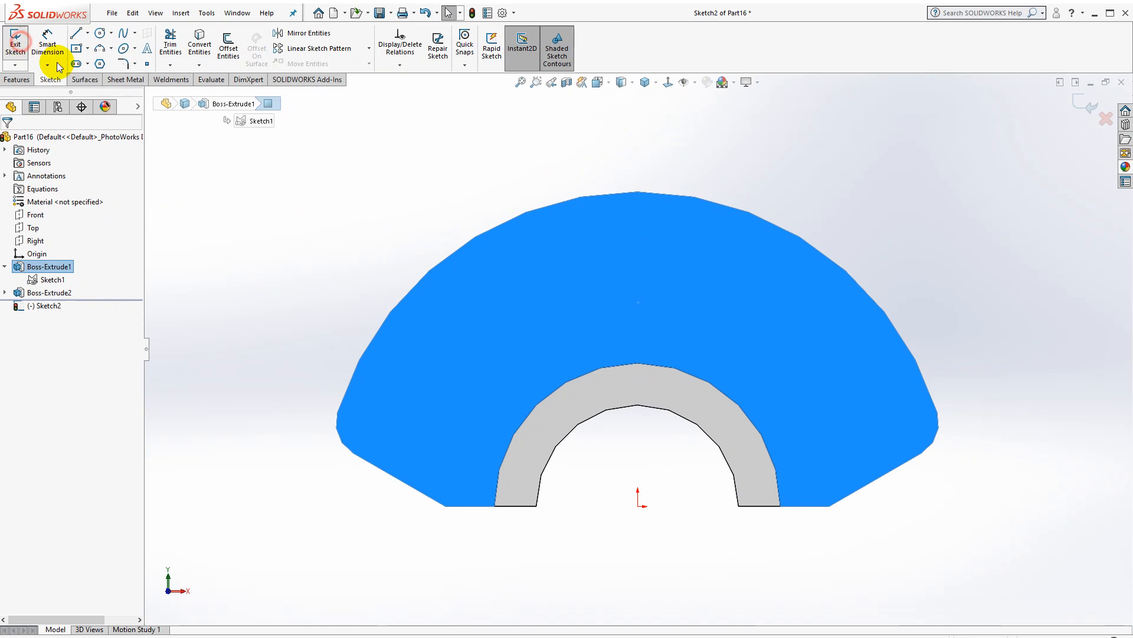
click(99, 33)
click(638, 506)
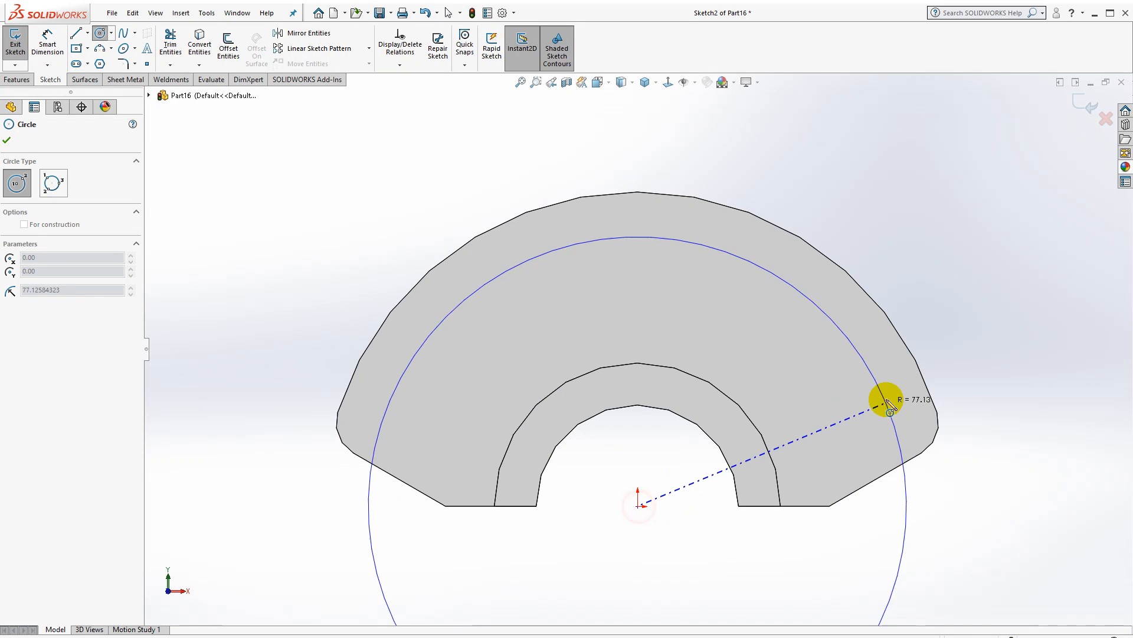
click(912, 422)
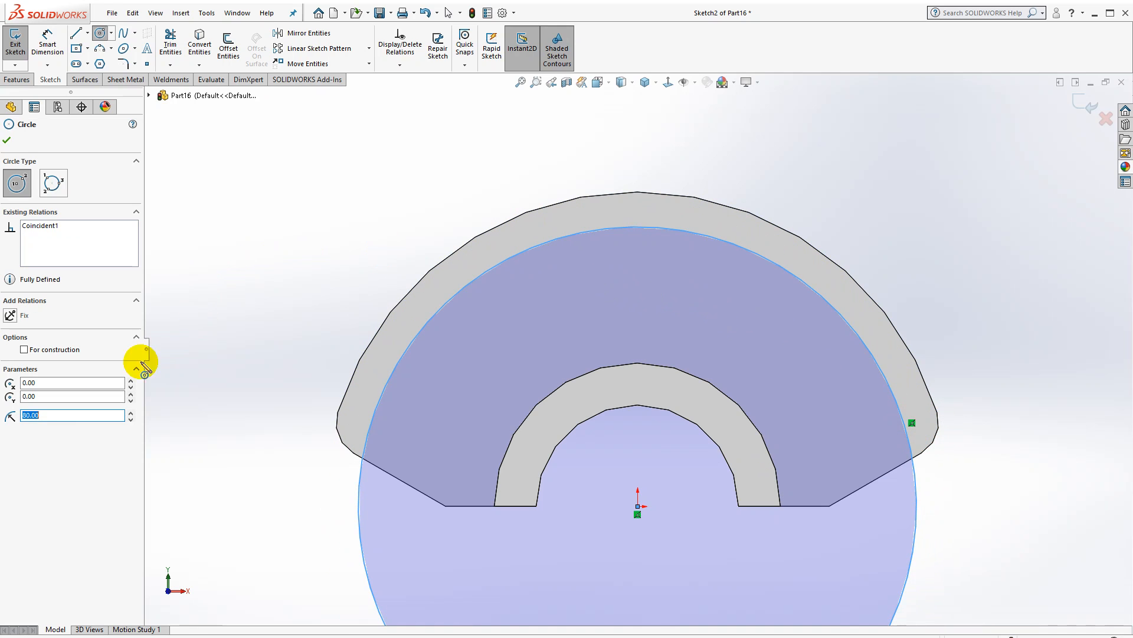
click(24, 350)
key(Escape)
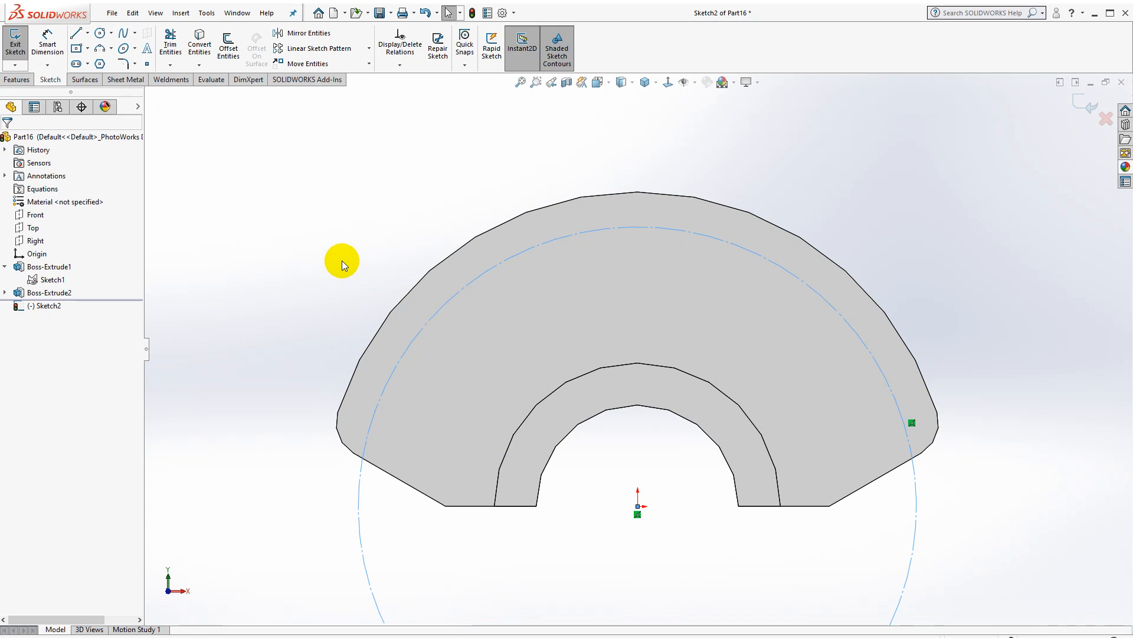
Sketch three circles of about 5 to 6 mm radius on the construction circle: one at its top and one at each fillet centre.
scroll(355, 260, up, 1)
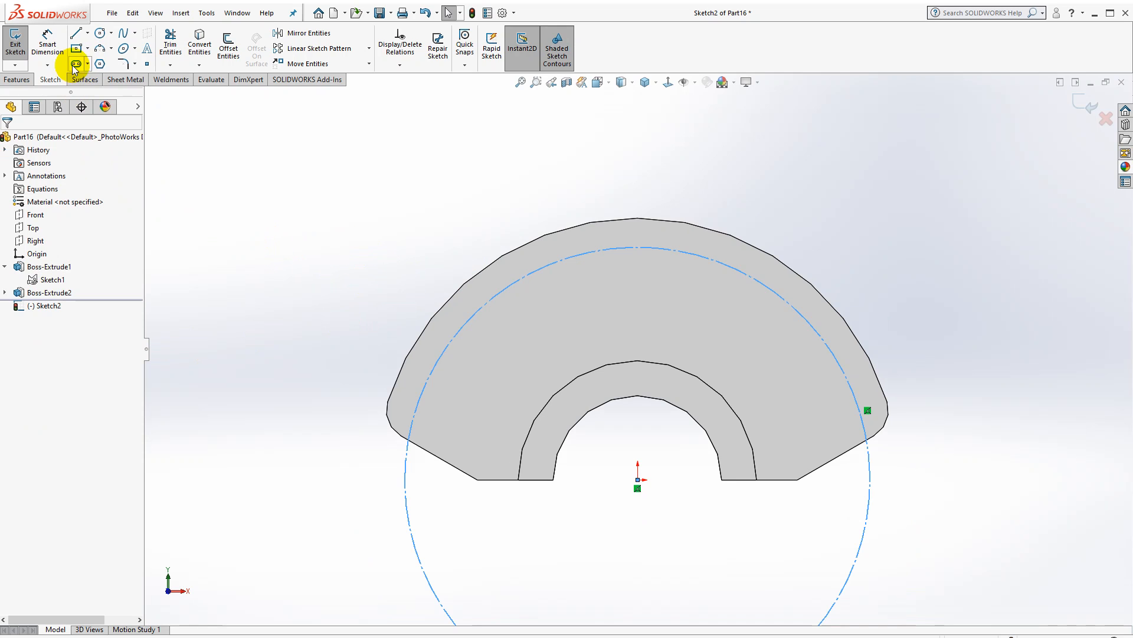
click(98, 36)
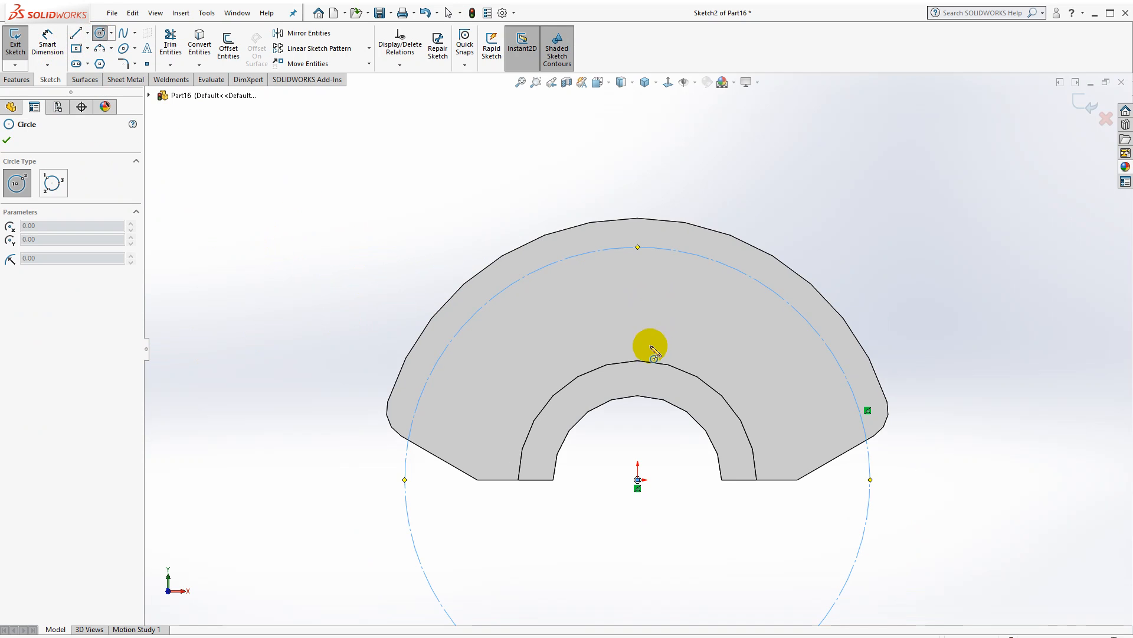
click(638, 264)
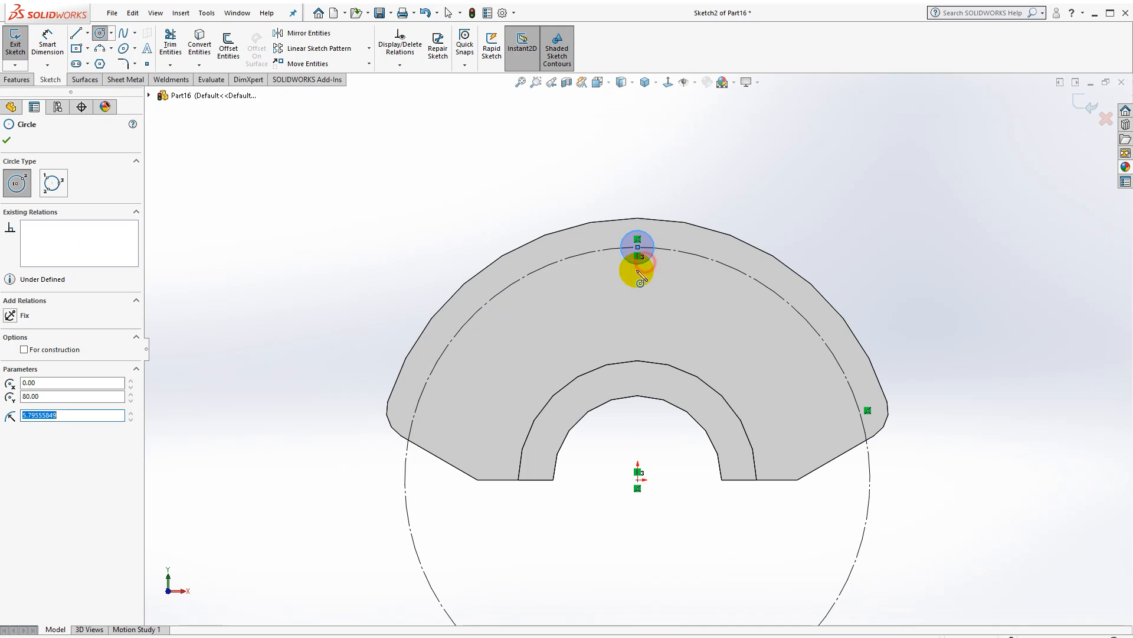
click(416, 411)
click(426, 419)
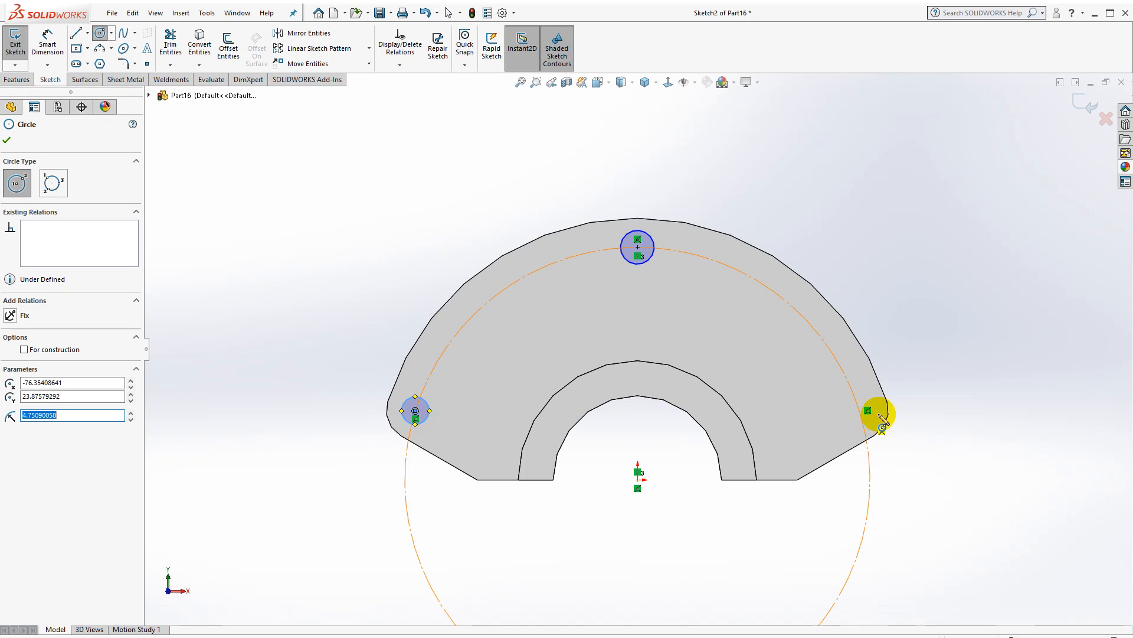
click(859, 411)
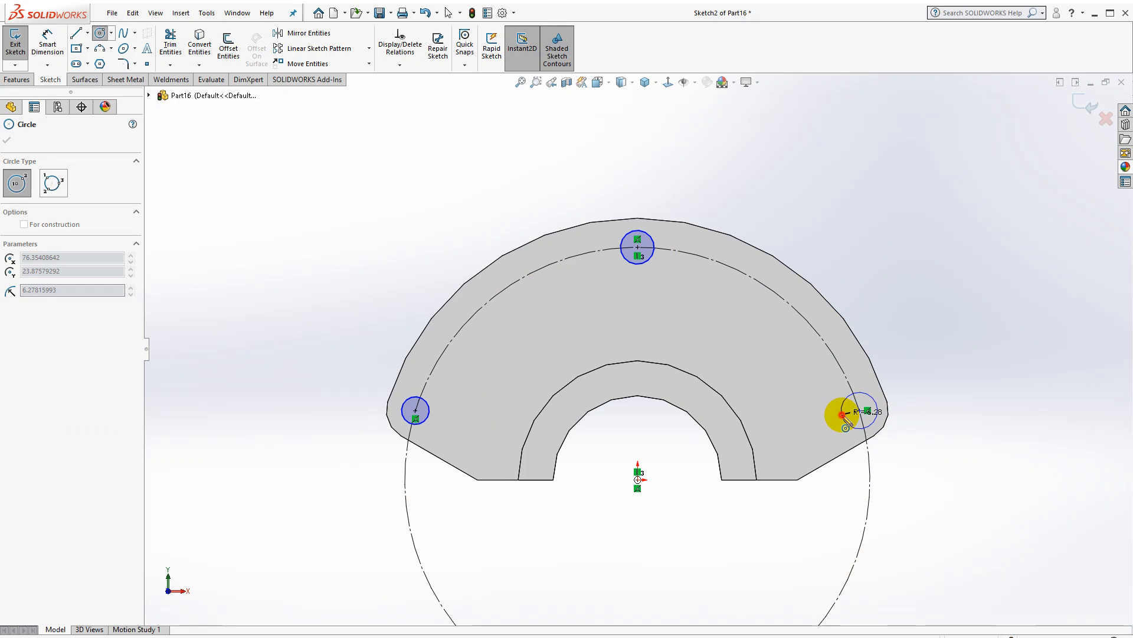
click(842, 410)
key(Escape)
Make the three small circles equal and dimension their diameter to 9 mm.
drag(469, 278, 956, 480)
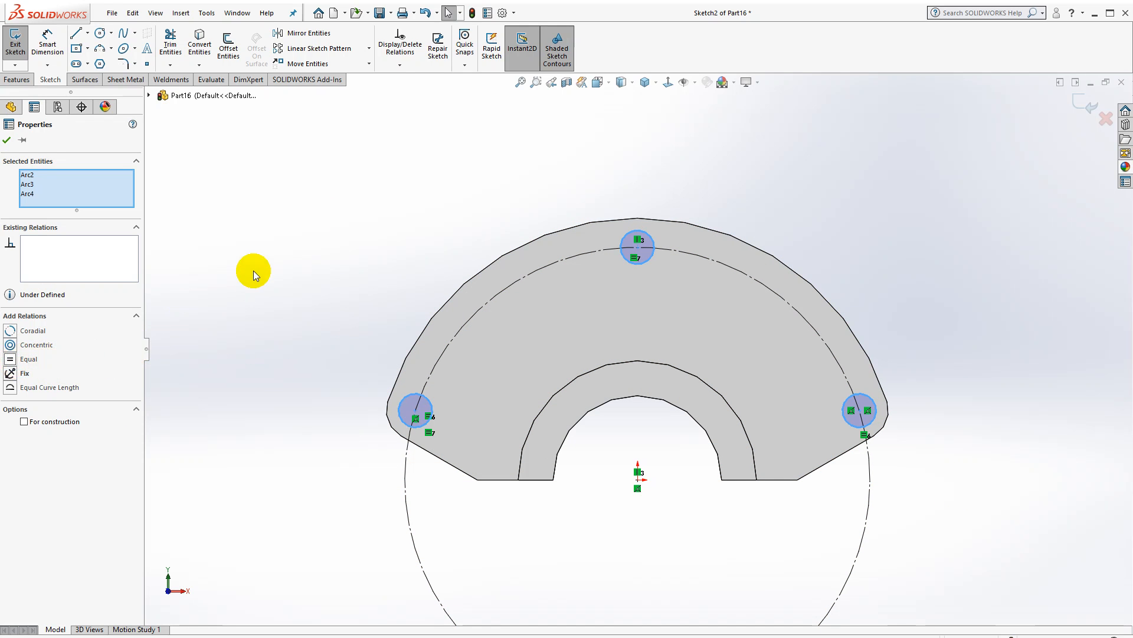
click(279, 248)
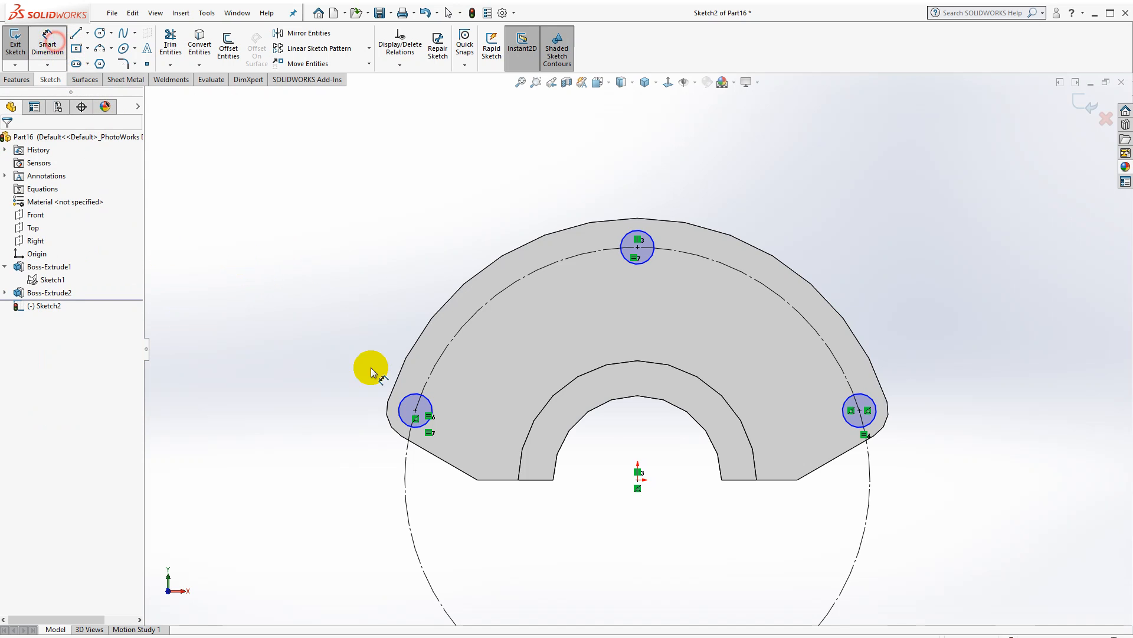
click(403, 399)
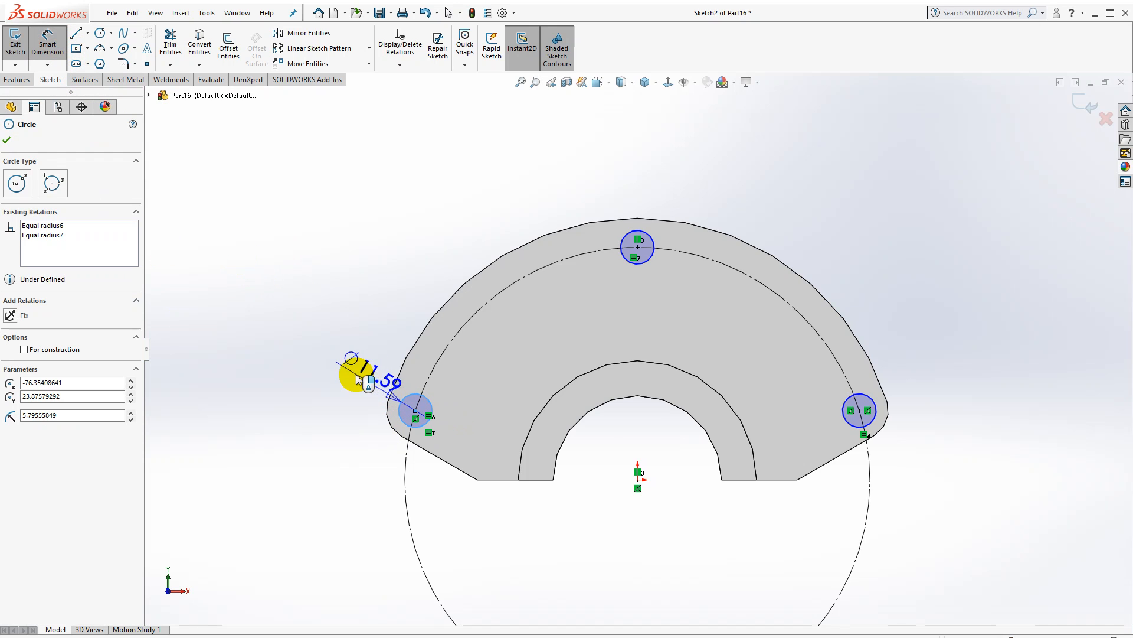
click(354, 372)
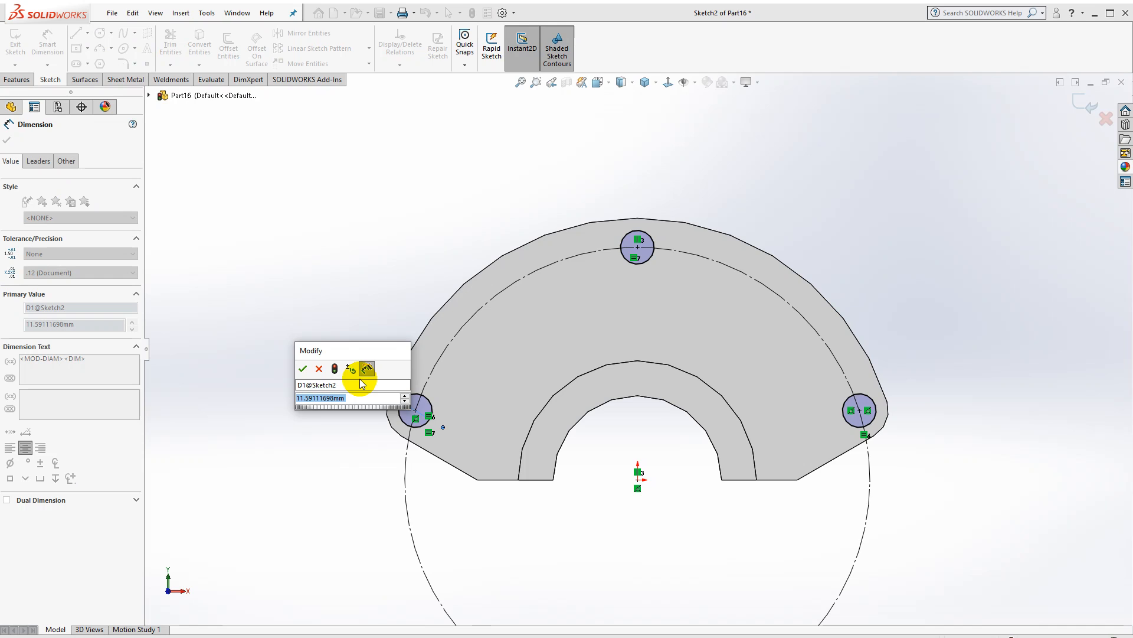
text(9)
key(Return)
key(Escape)
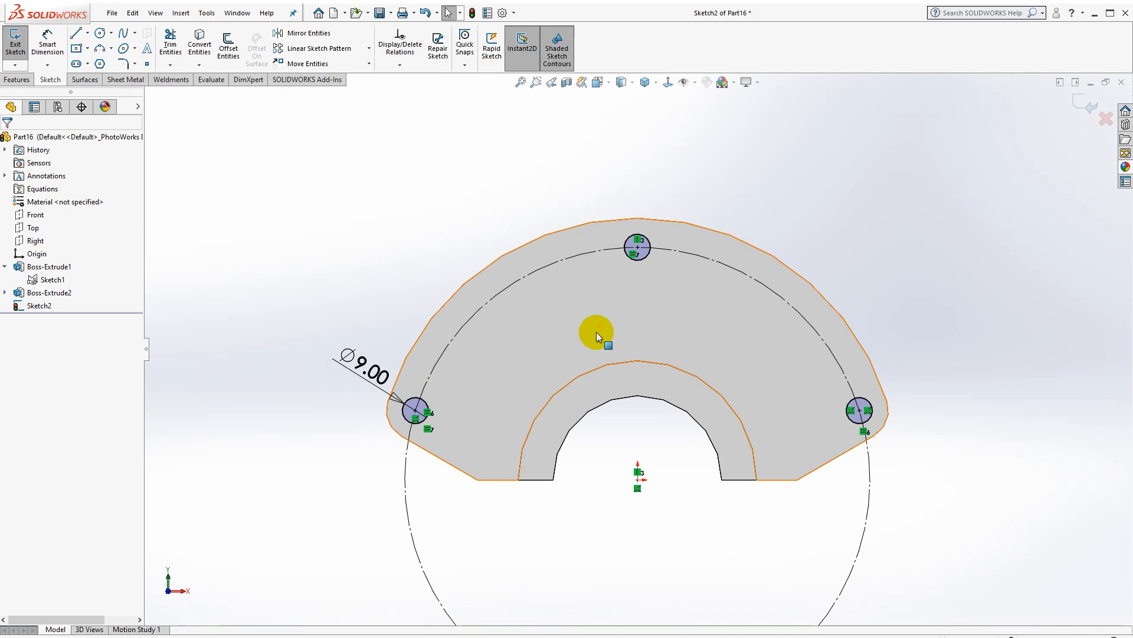
Cut the three circles through the plate with an extruded cut using the Up To Next end condition.
click(26, 80)
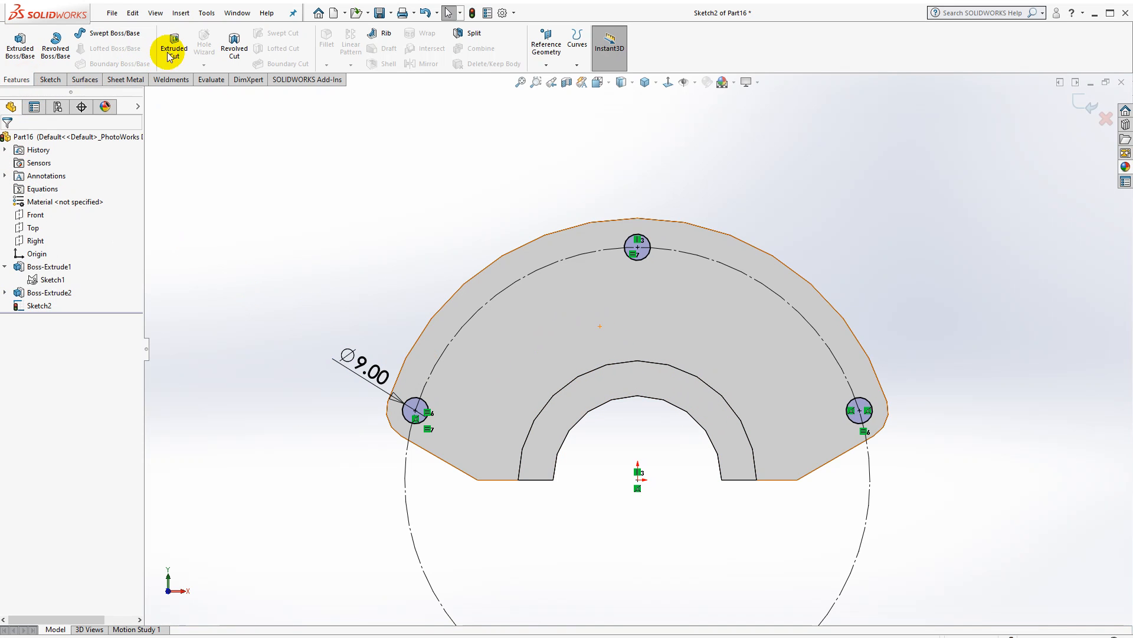
click(173, 46)
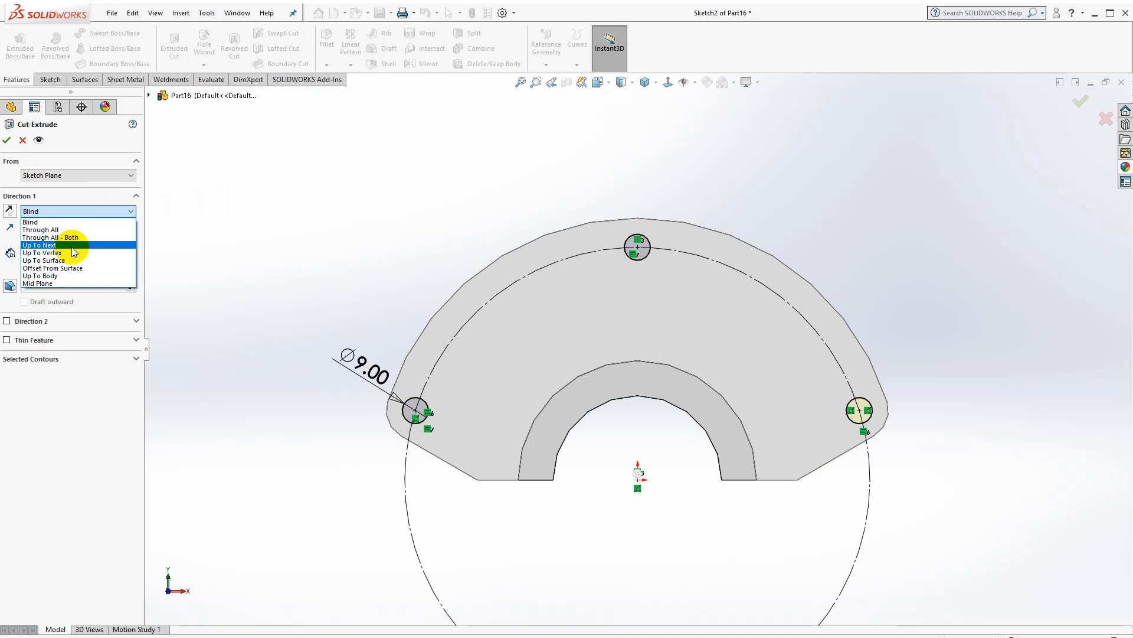
click(70, 245)
middle_drag(304, 284, 366, 325)
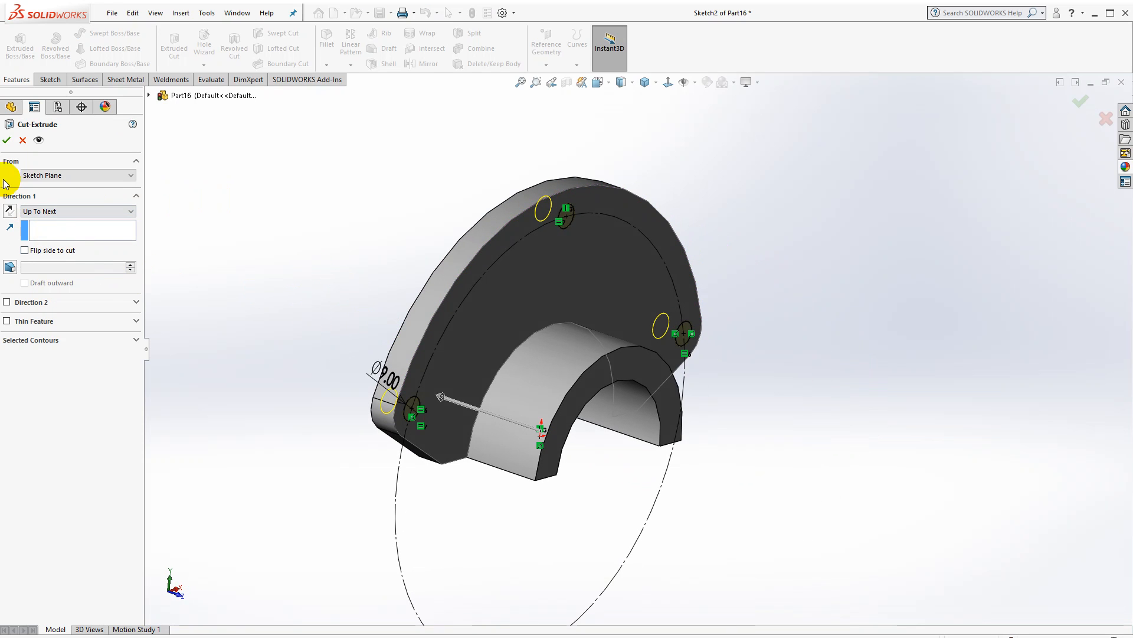
click(7, 141)
On the same plate face, sketch a vertical line about 25 mm long up from the lower-left corner and a horizontal line to the half-ring's outer arc.
key(ctrl+1)
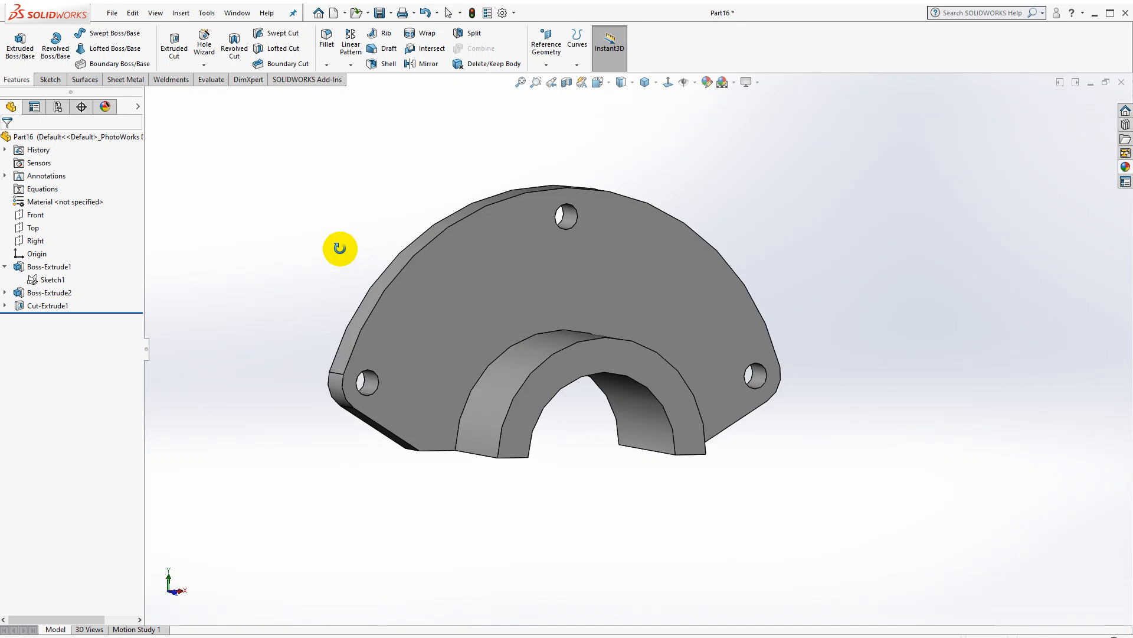
click(488, 261)
click(671, 86)
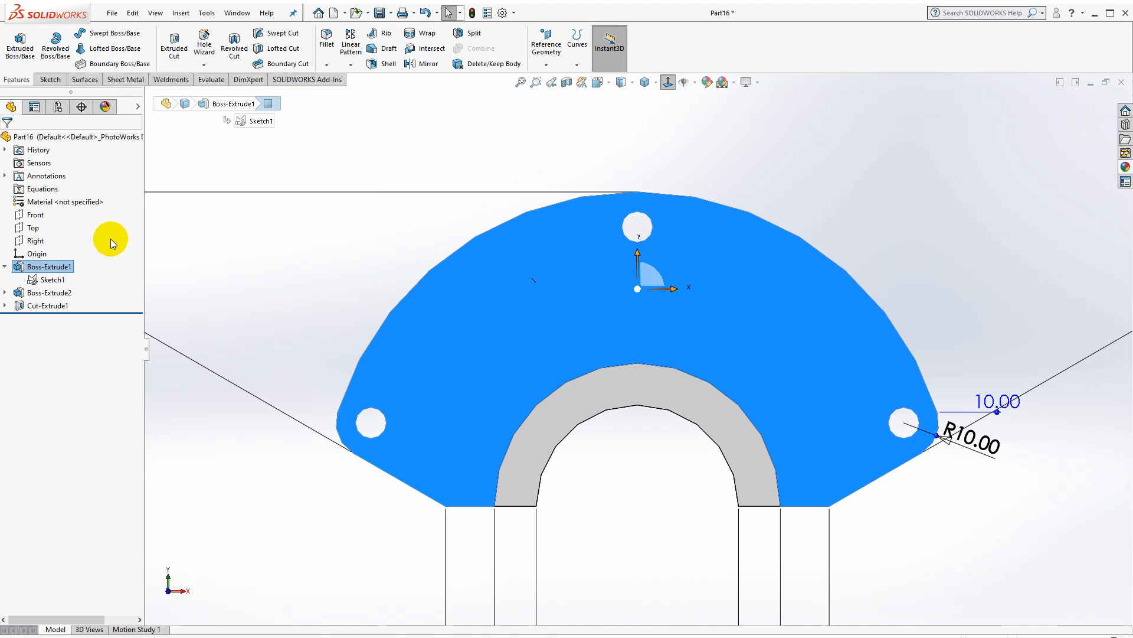
click(50, 80)
click(12, 50)
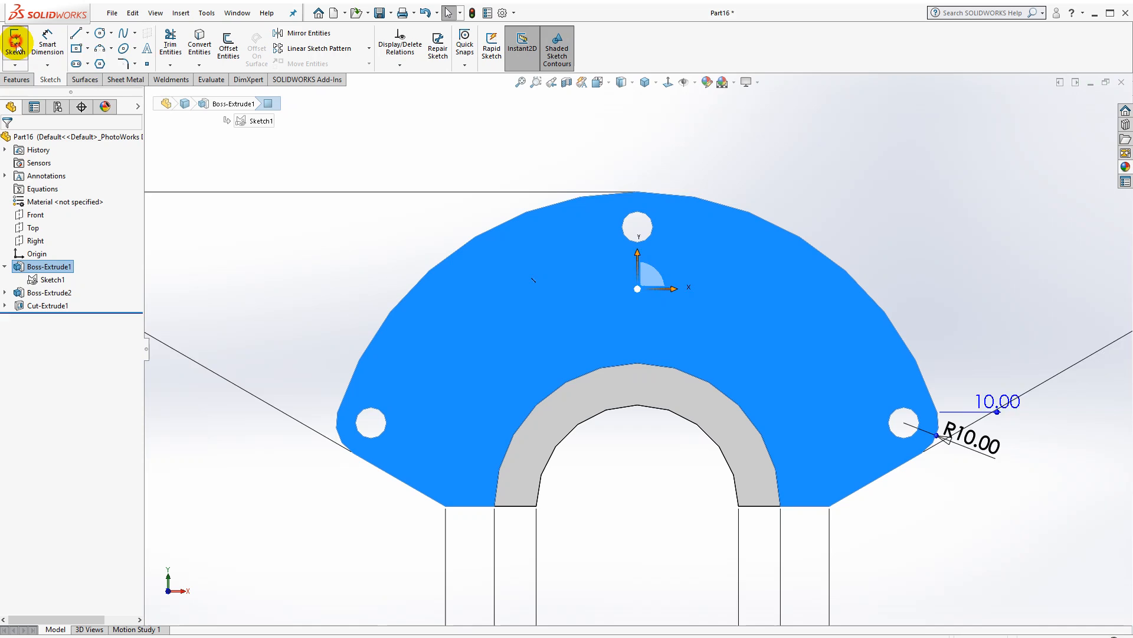
click(78, 37)
click(444, 507)
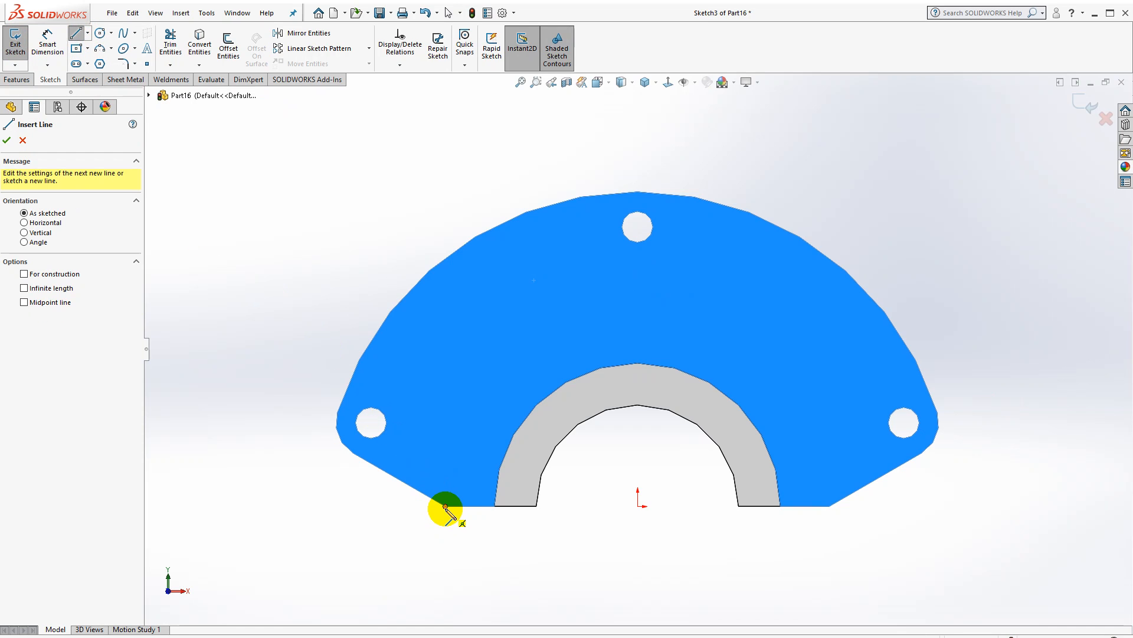
click(446, 418)
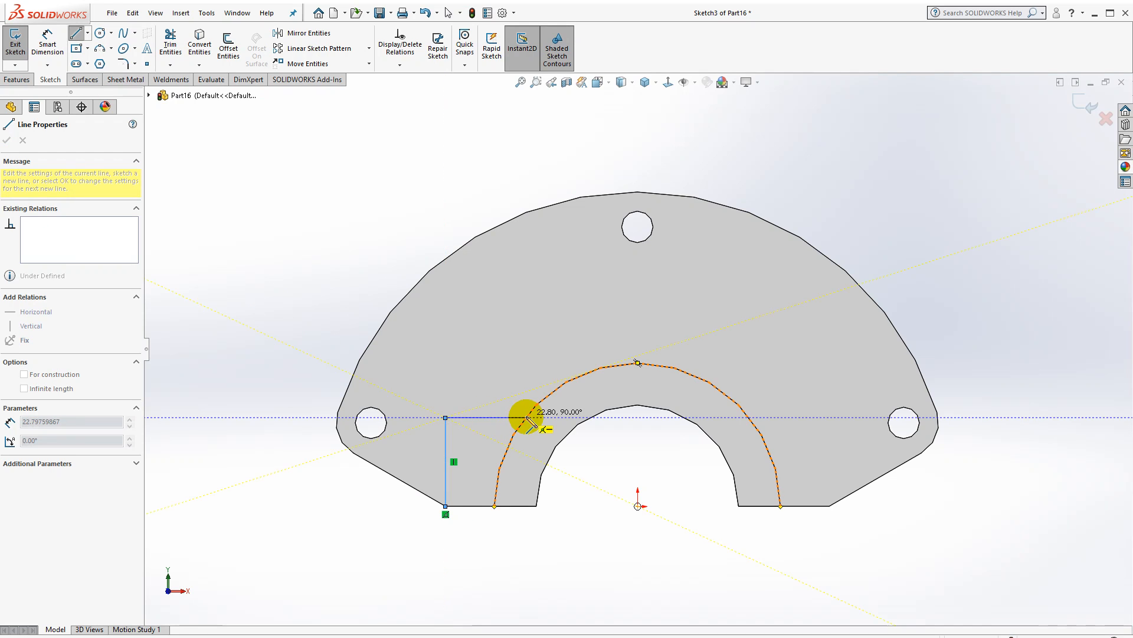
click(526, 418)
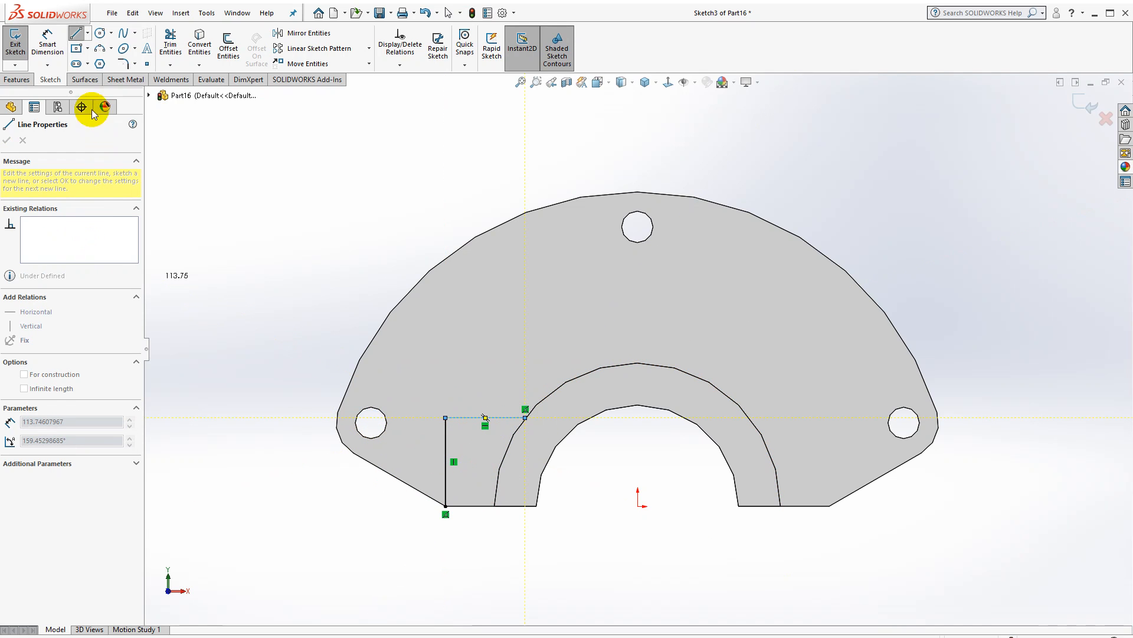
Sketch a vertical centerline from the origin to just above the half-ring.
click(88, 33)
click(89, 64)
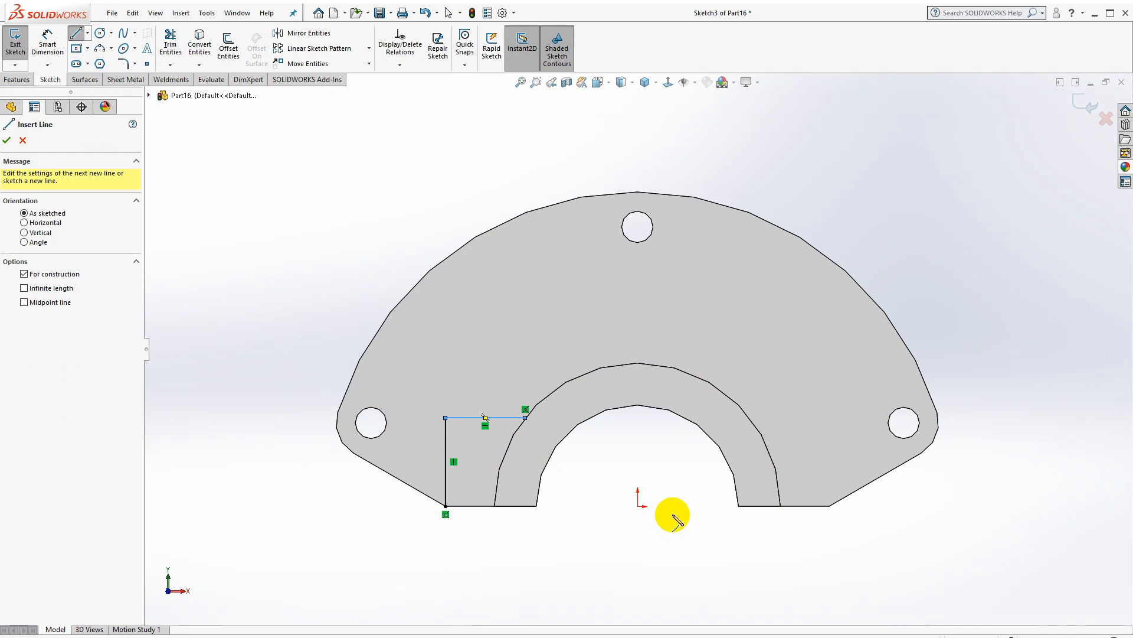
click(638, 506)
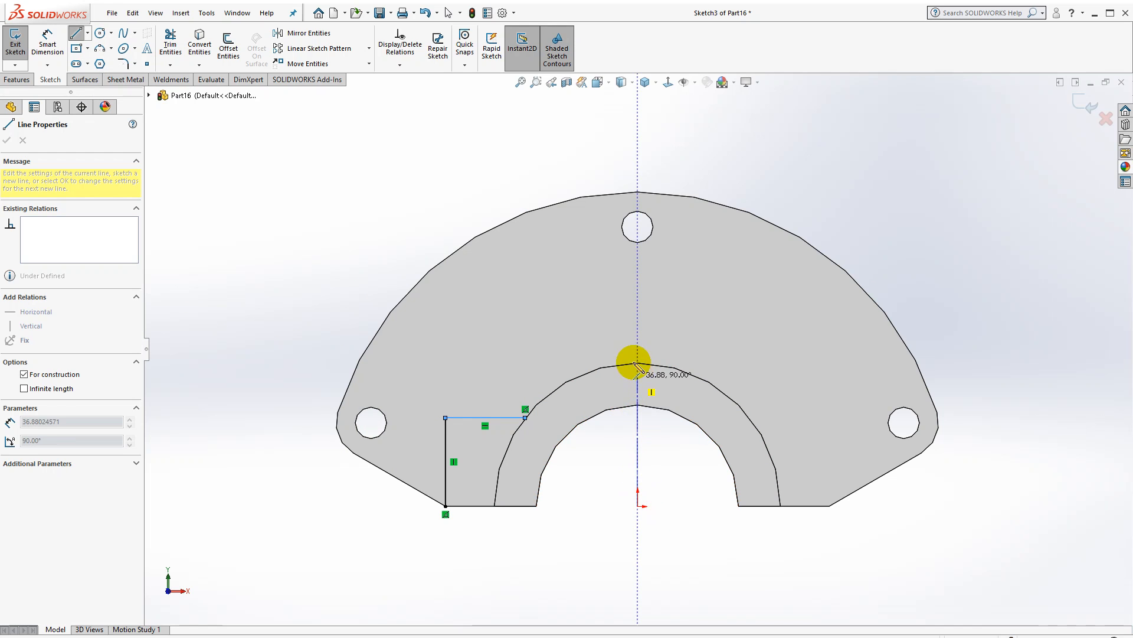
click(638, 332)
key(Escape)
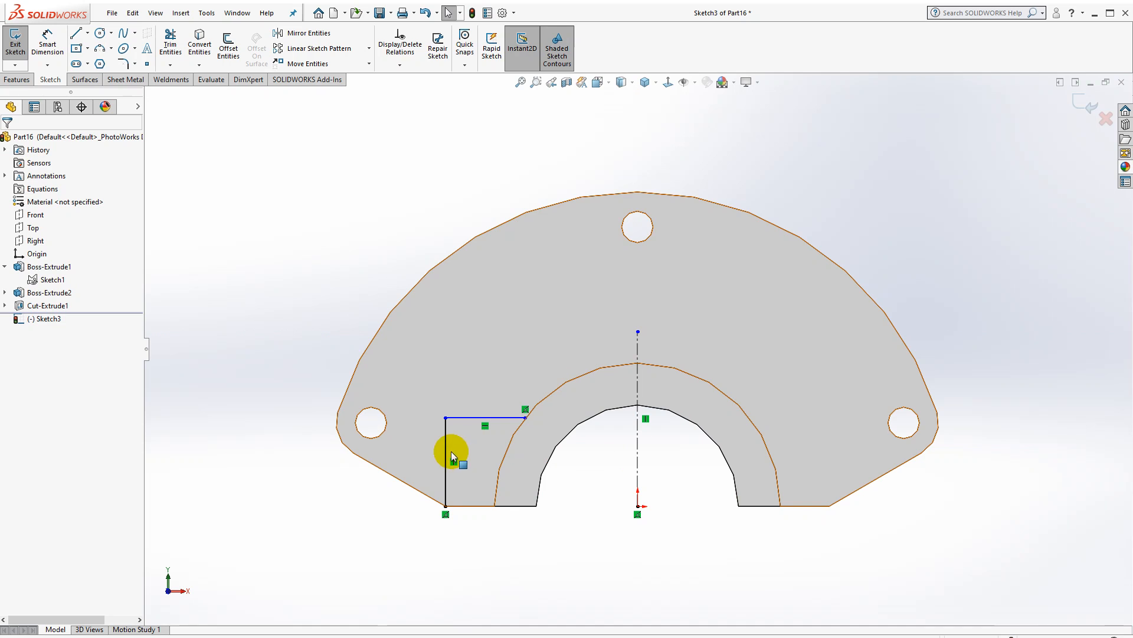
Dimension the vertical line's length to 24 mm.
click(47, 41)
click(446, 468)
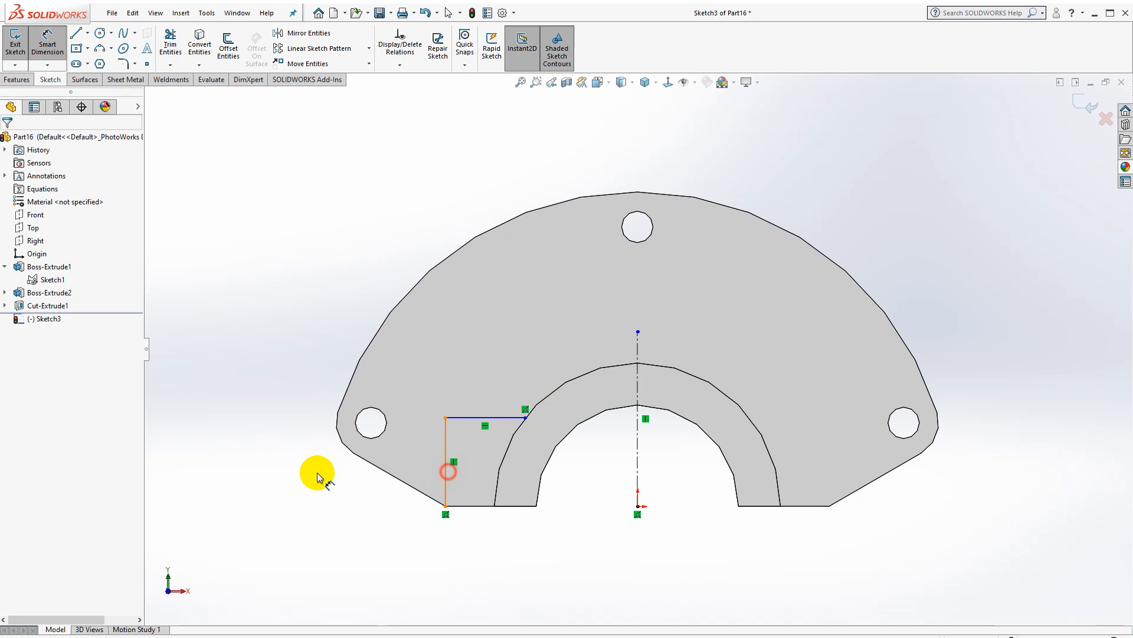
click(280, 471)
text(24)
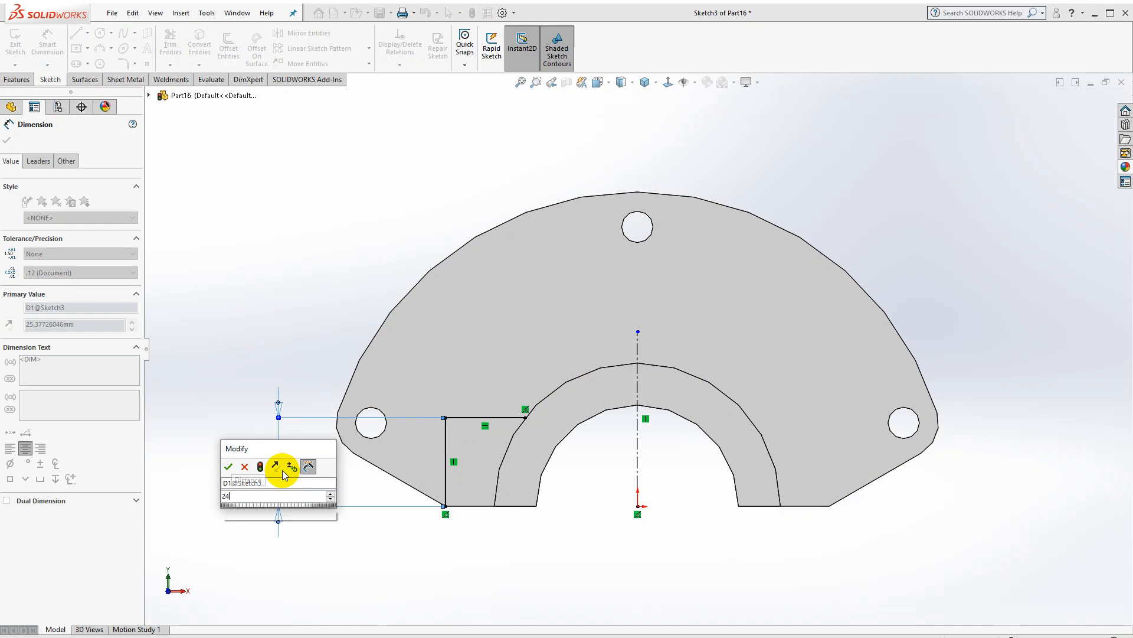
key(Return)
key(Escape)
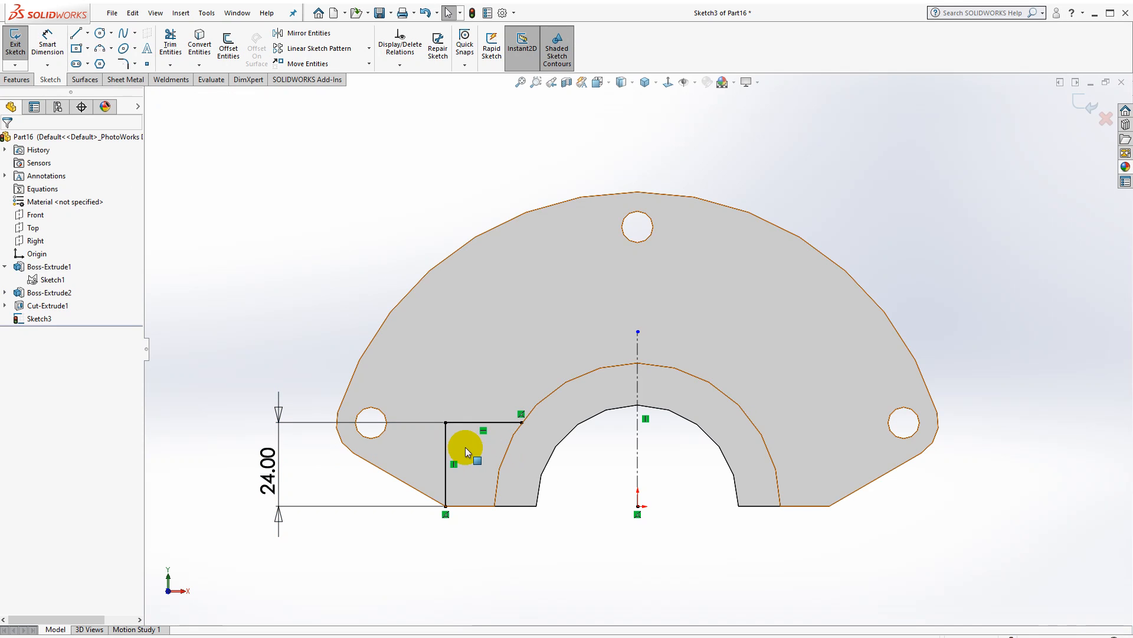
Mirror the vertical and horizontal sketch lines about the vertical centerline.
click(464, 438)
drag(441, 420, 582, 481)
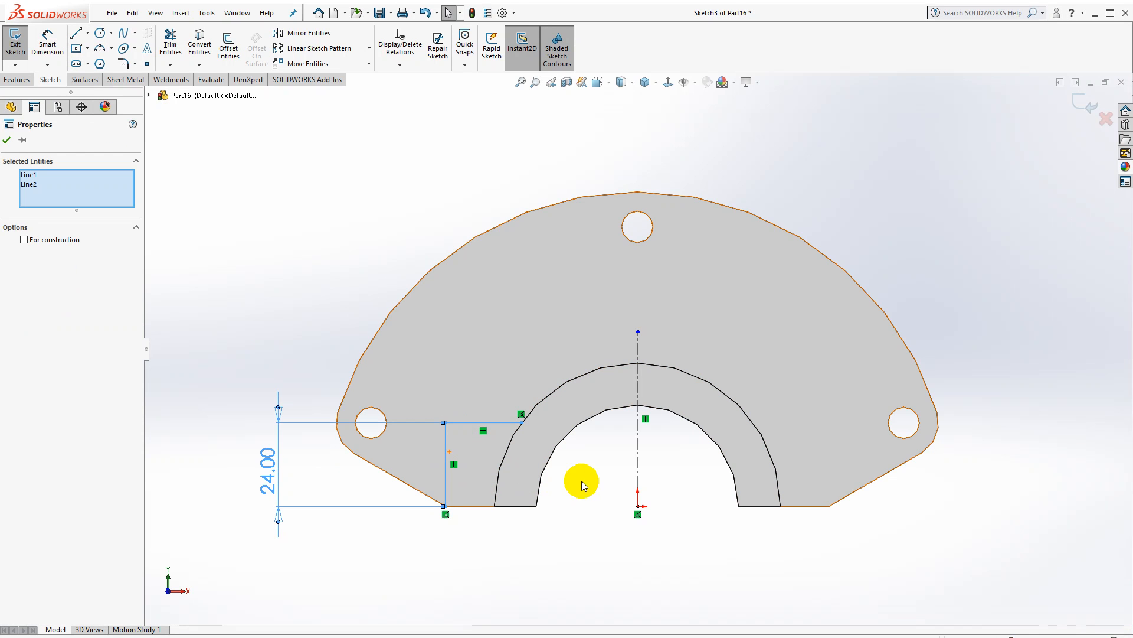
ctrl+click(637, 462)
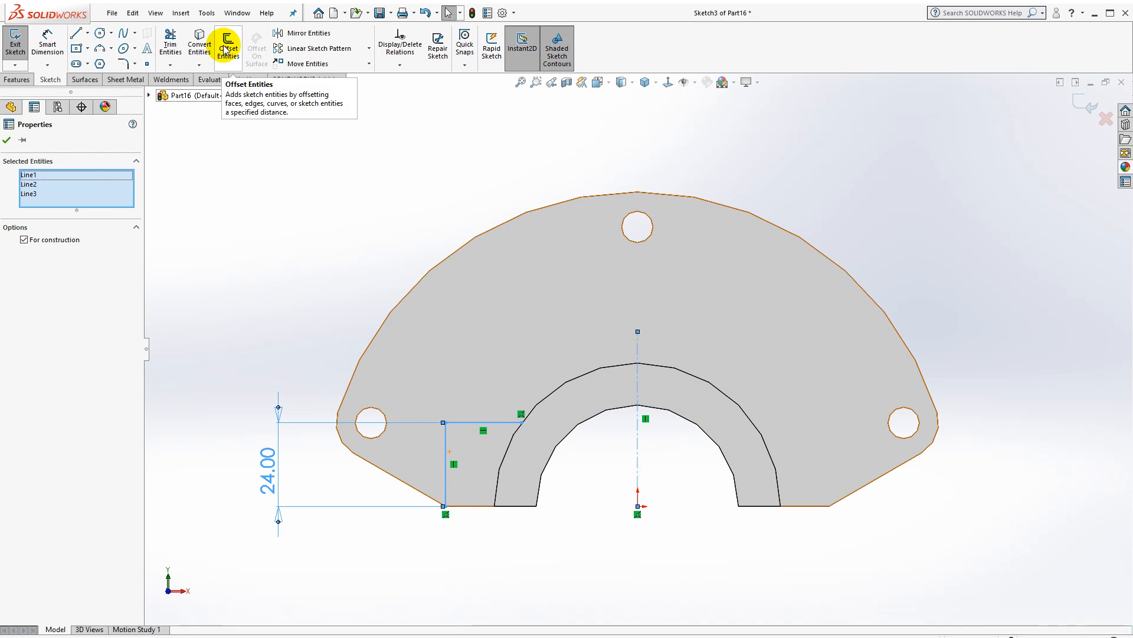
click(284, 34)
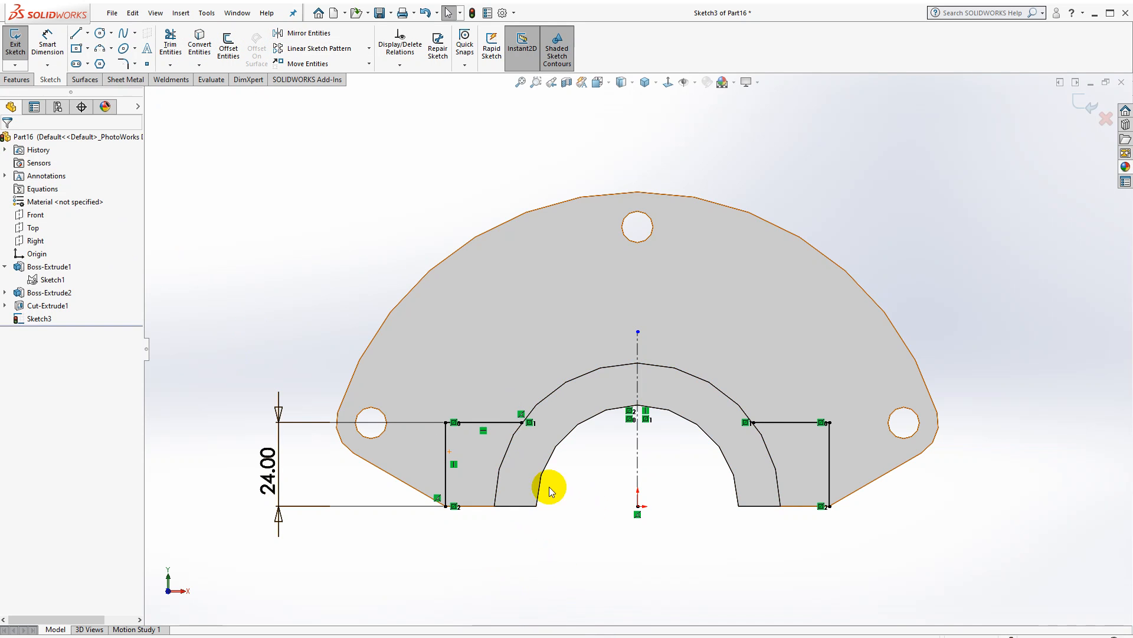
Convert the half-ring's outer arc and the two short bottom plate edges beside it into sketch entities.
click(500, 477)
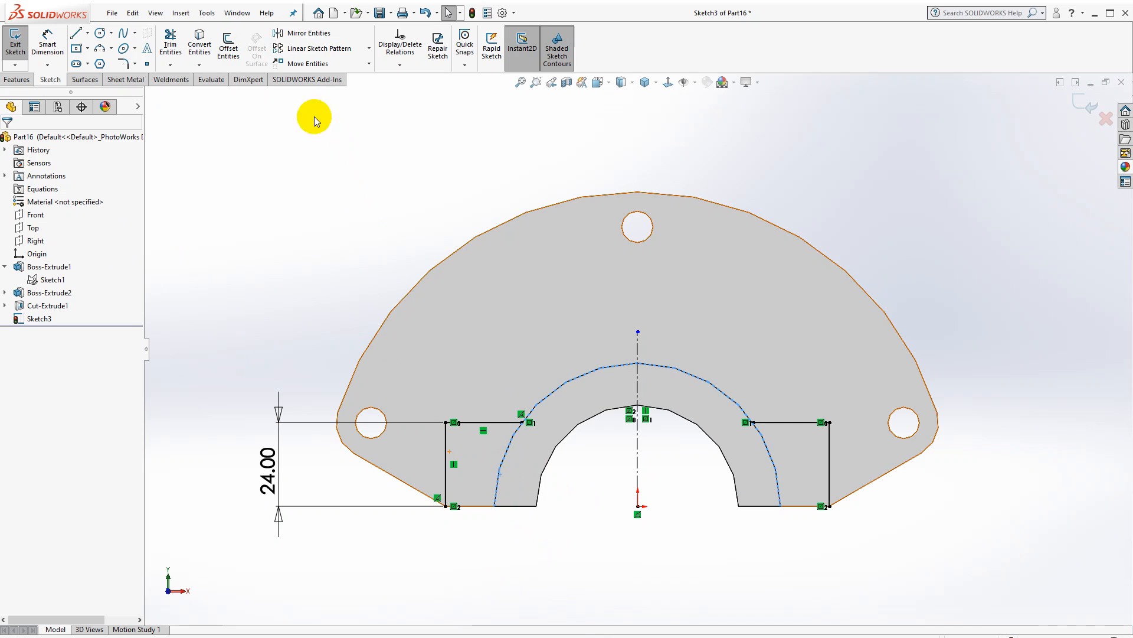
click(200, 44)
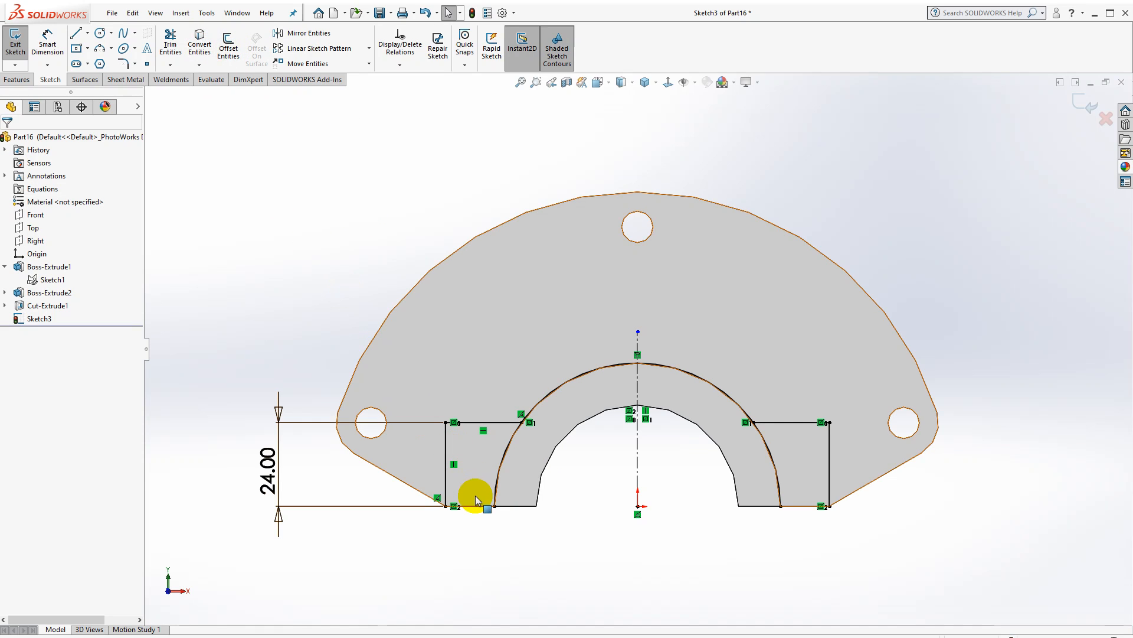
ctrl+click(795, 506)
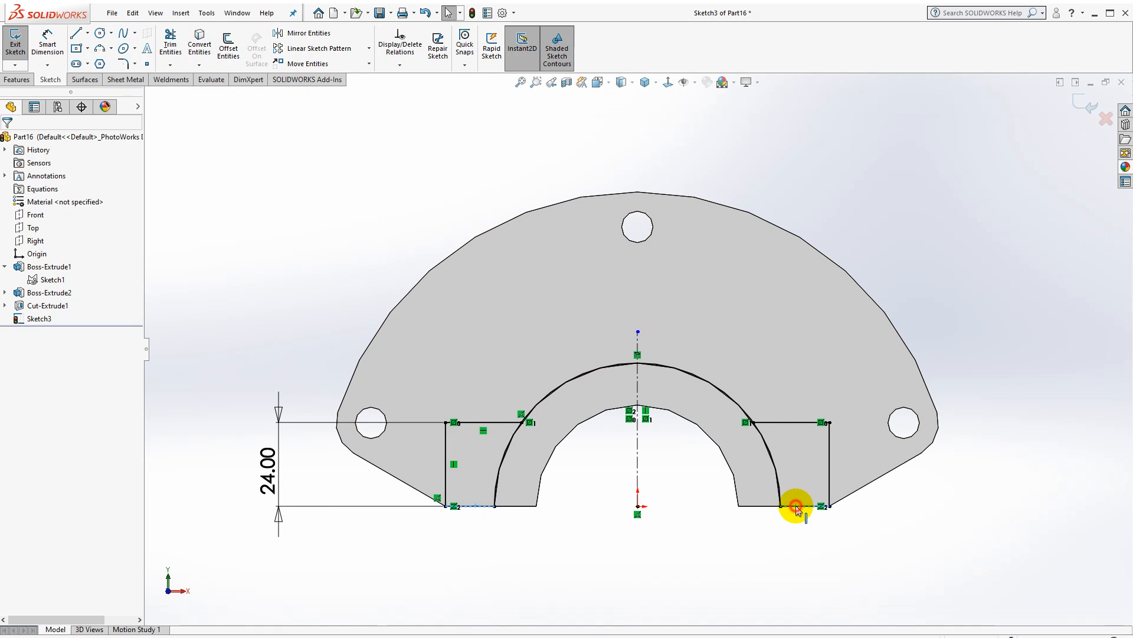
Trim away the converted arc between the two horizontal lines, leaving a closed profile on each side of the half-ring.
click(183, 49)
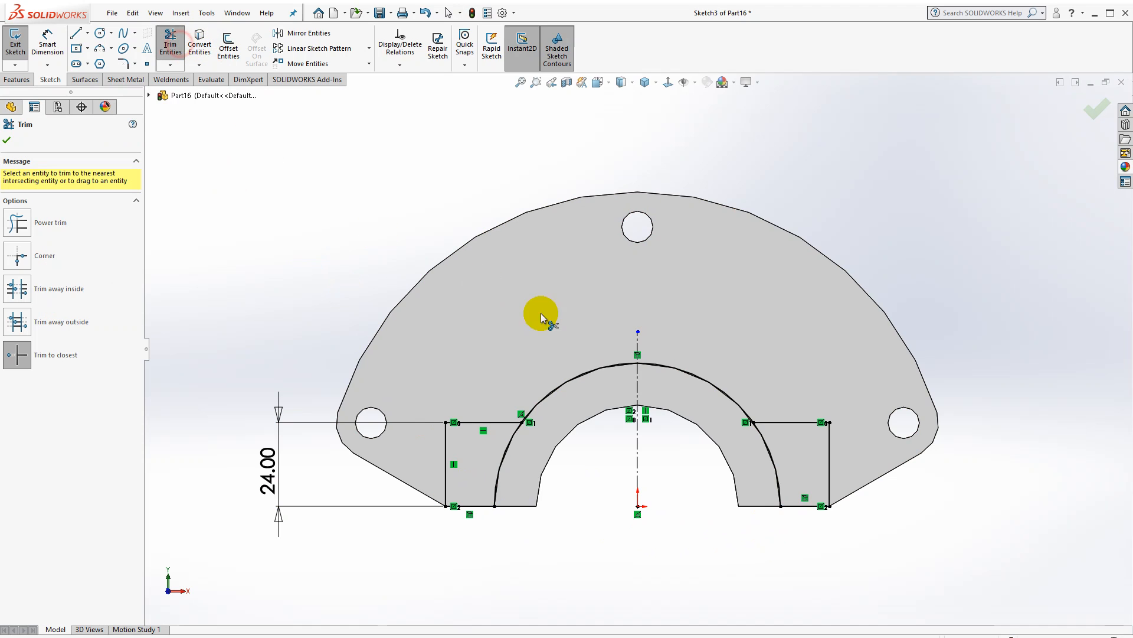
click(575, 377)
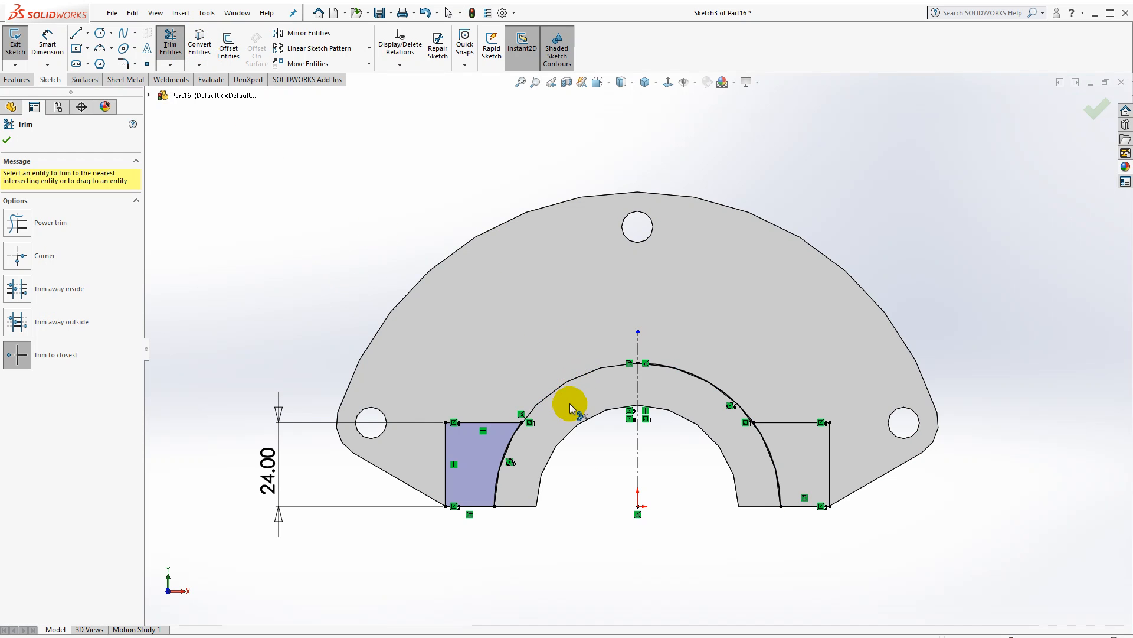
click(690, 375)
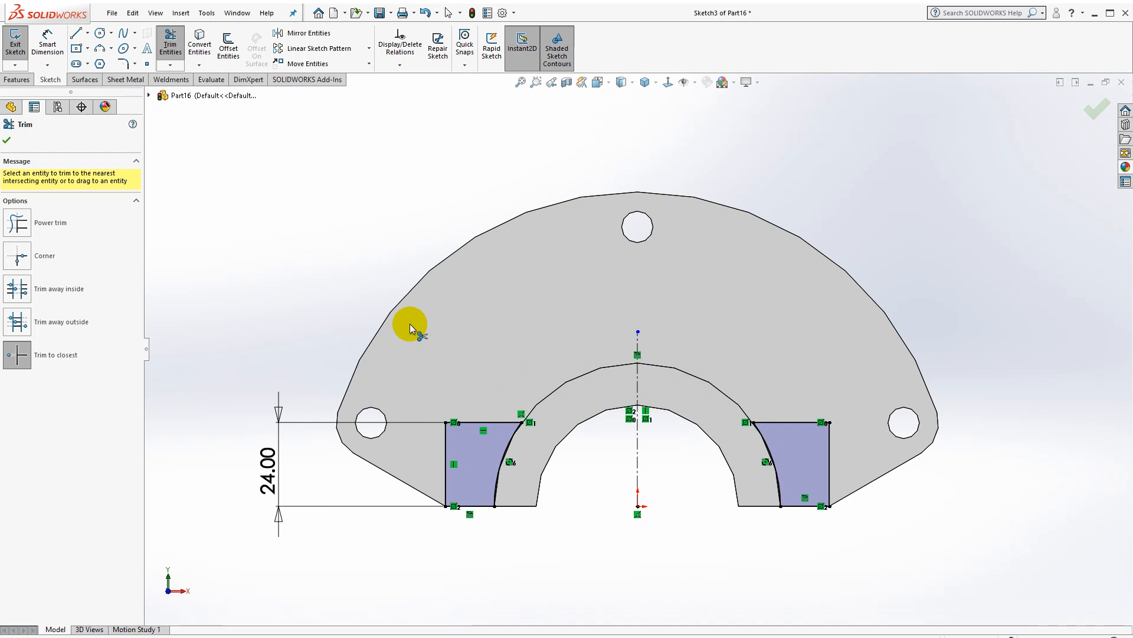
Extrude the two closed side profiles as a Blind boss 22 mm deep, merged with the part.
click(17, 79)
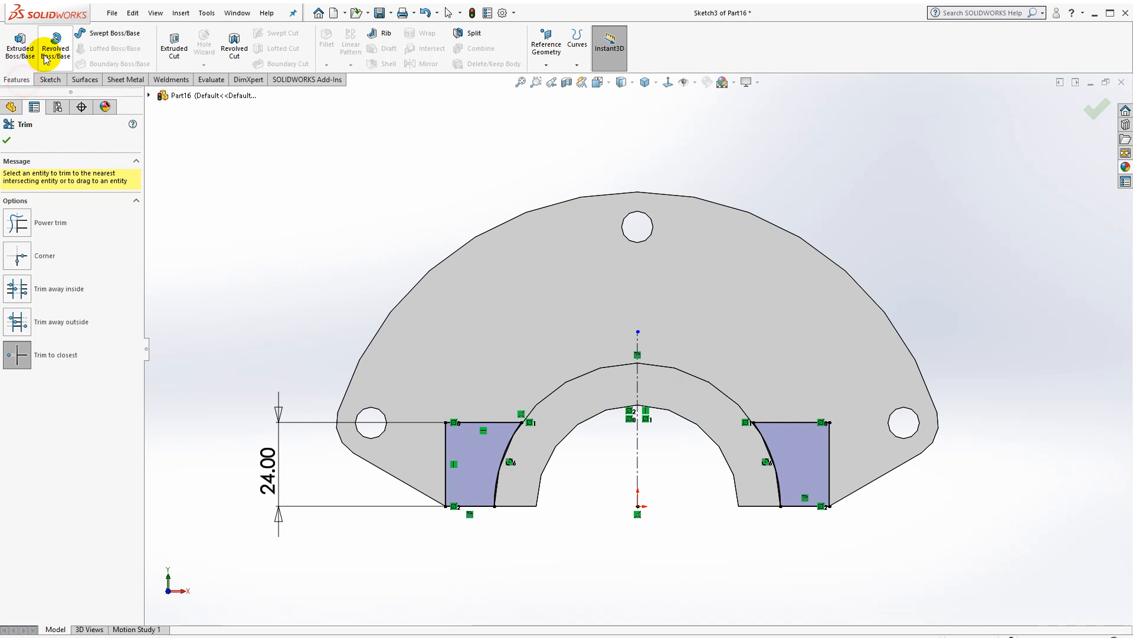
click(23, 52)
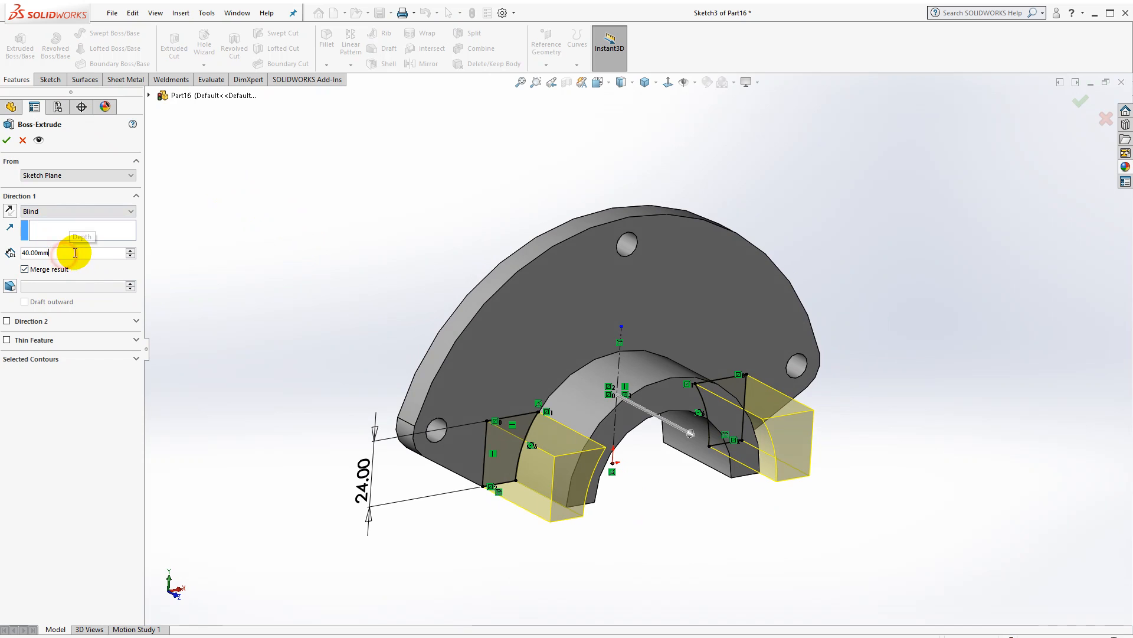
drag(75, 252, 5, 256)
text(22)
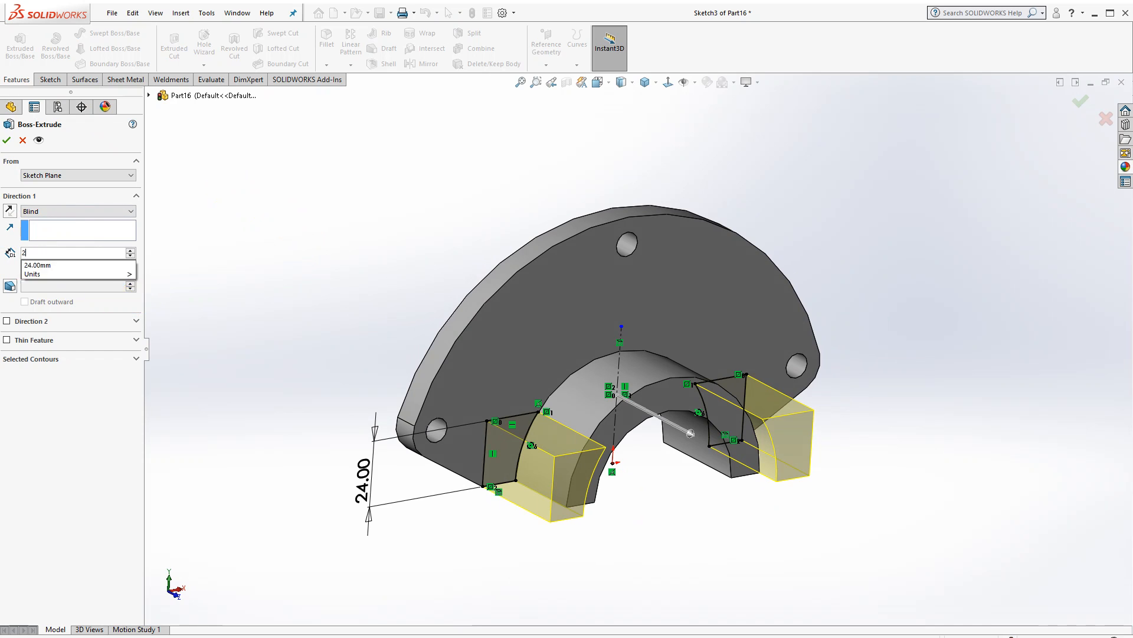
key(Return)
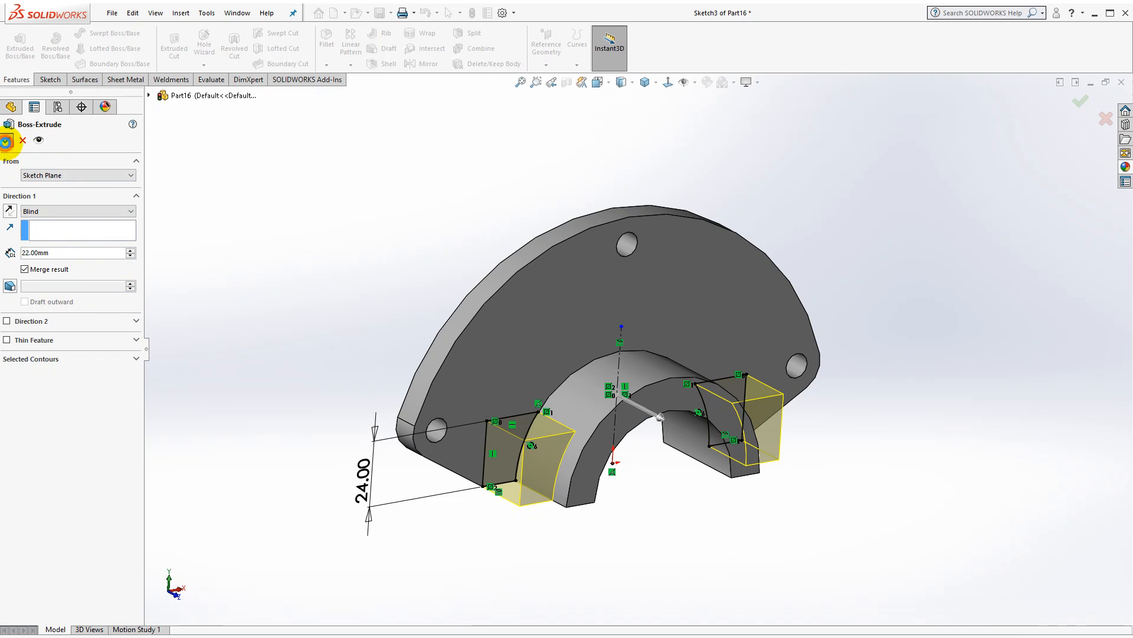
click(6, 141)
Start a new sketch on the plate's front face, viewed normal to it.
click(253, 262)
middle_drag(430, 360, 399, 322)
click(609, 319)
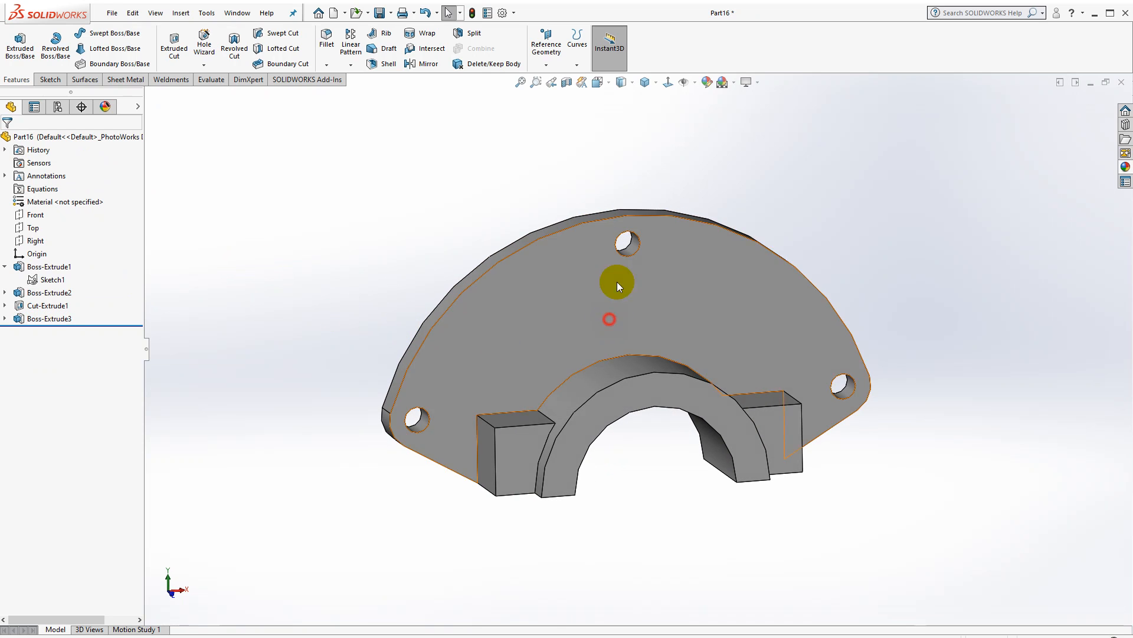
click(665, 81)
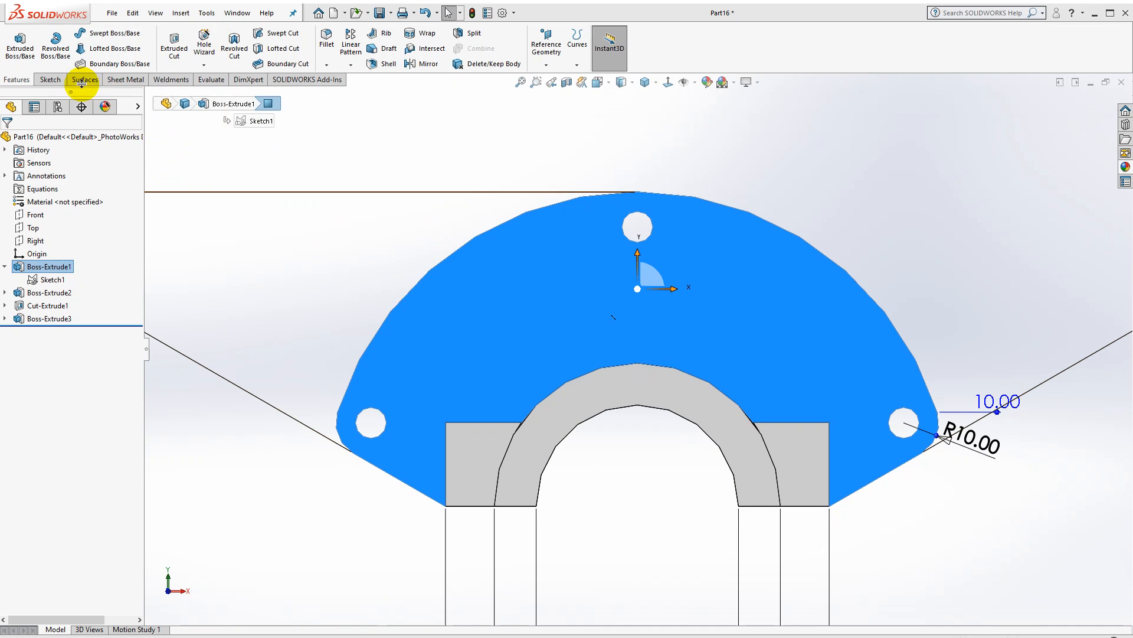
click(50, 82)
click(16, 44)
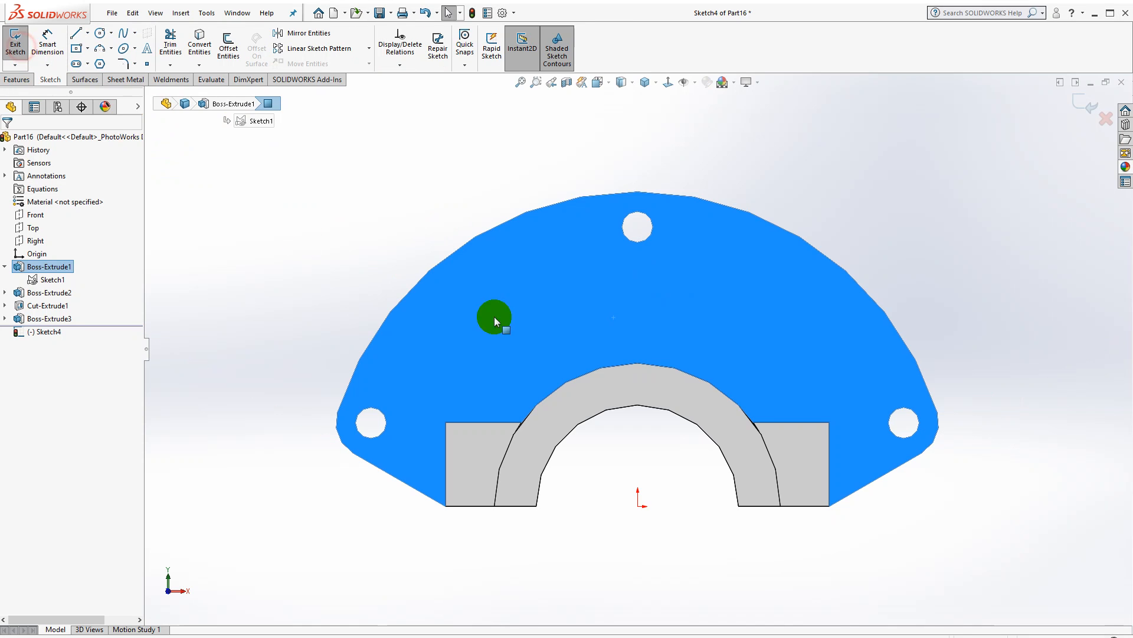
Sketch a vertical centerline from the origin to just above the plate's outer edge.
click(87, 33)
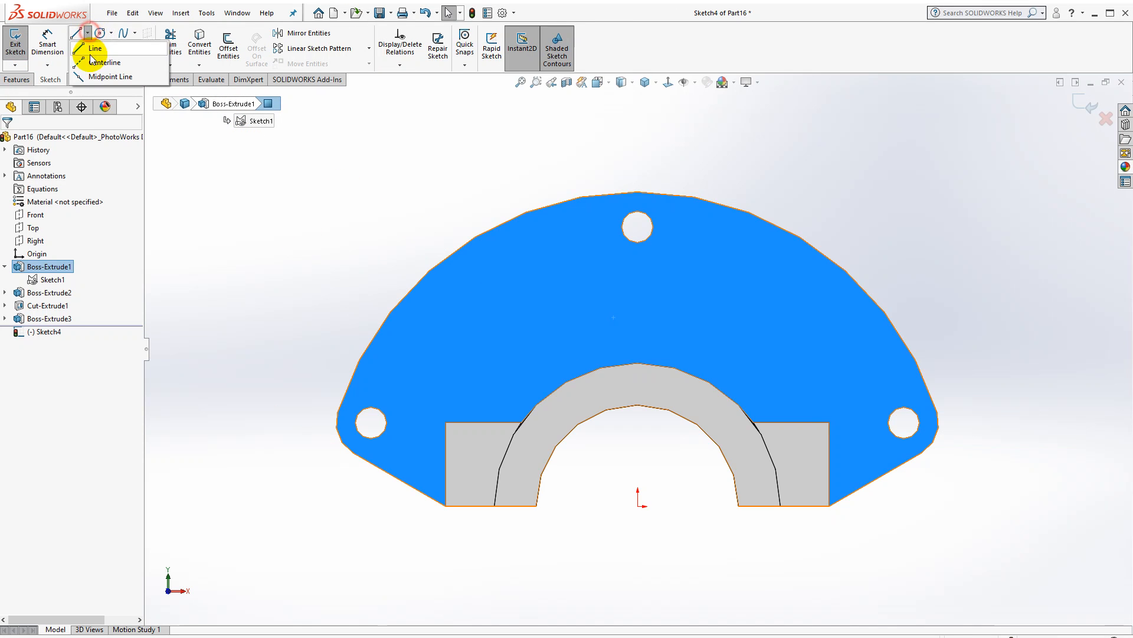
click(100, 59)
click(638, 505)
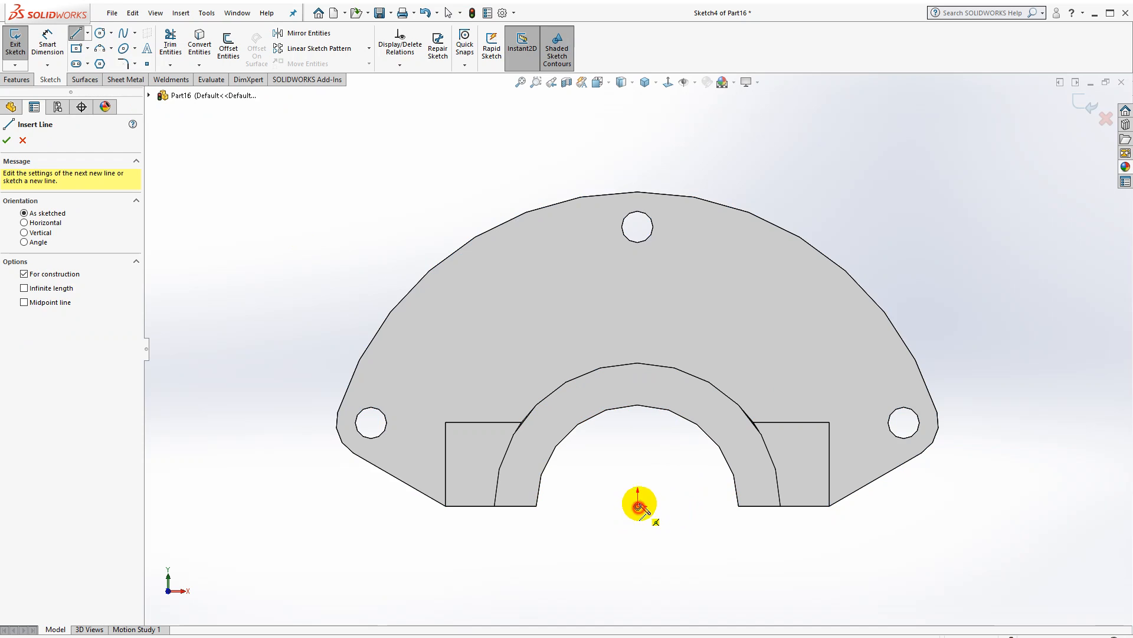
click(638, 167)
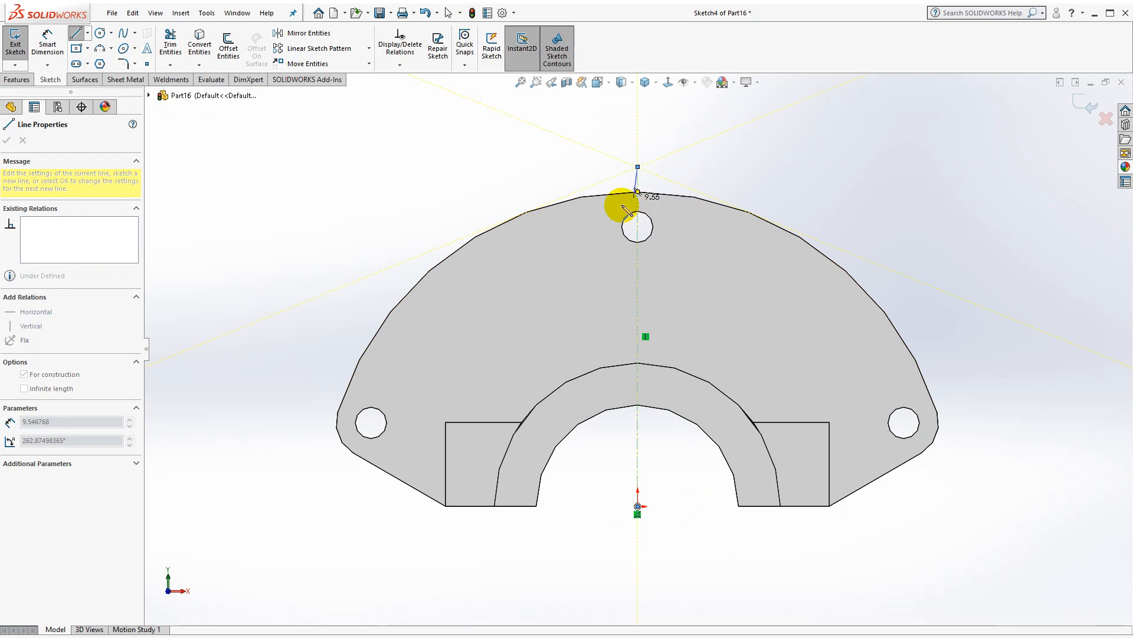
key(Escape)
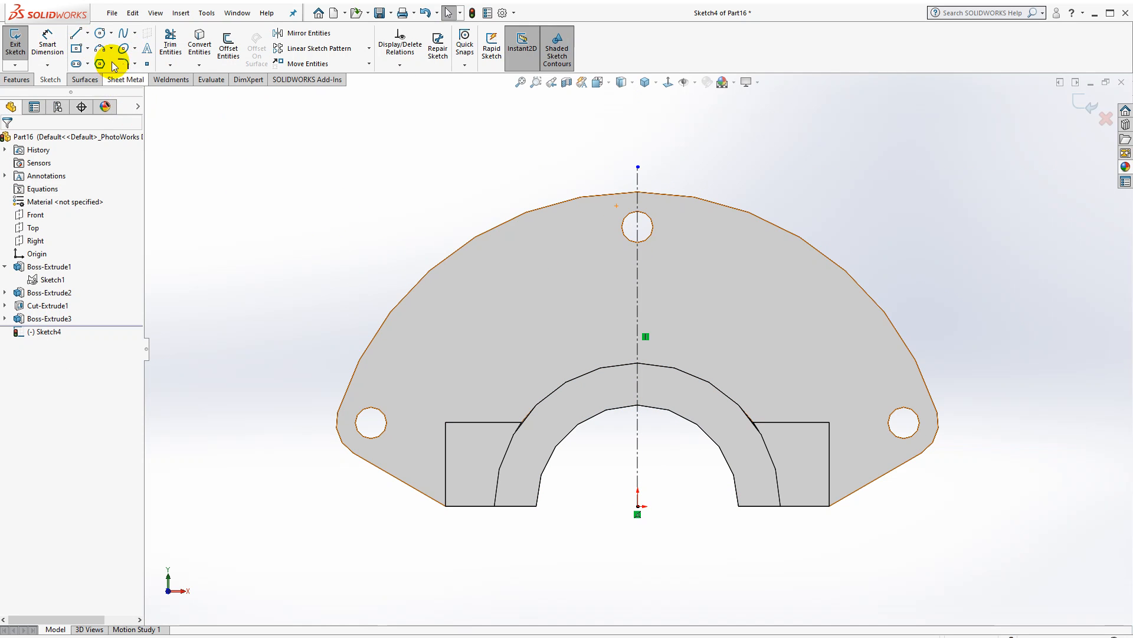
Sketch a circle with a radius of about 47 mm centred on the origin and make it construction geometry.
click(100, 33)
click(638, 506)
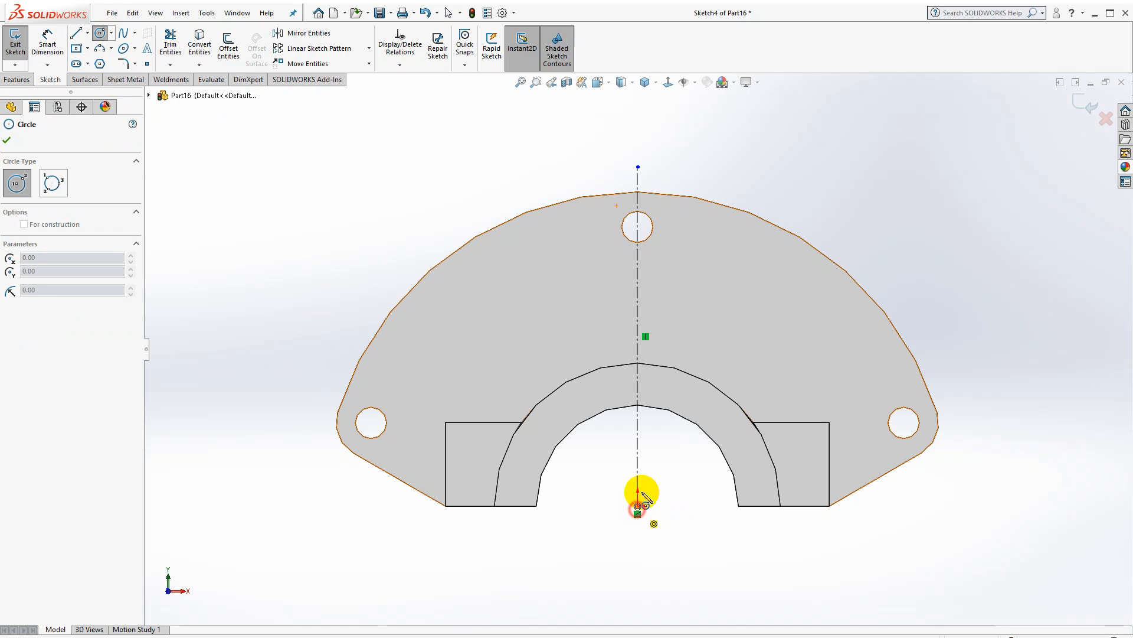
click(688, 349)
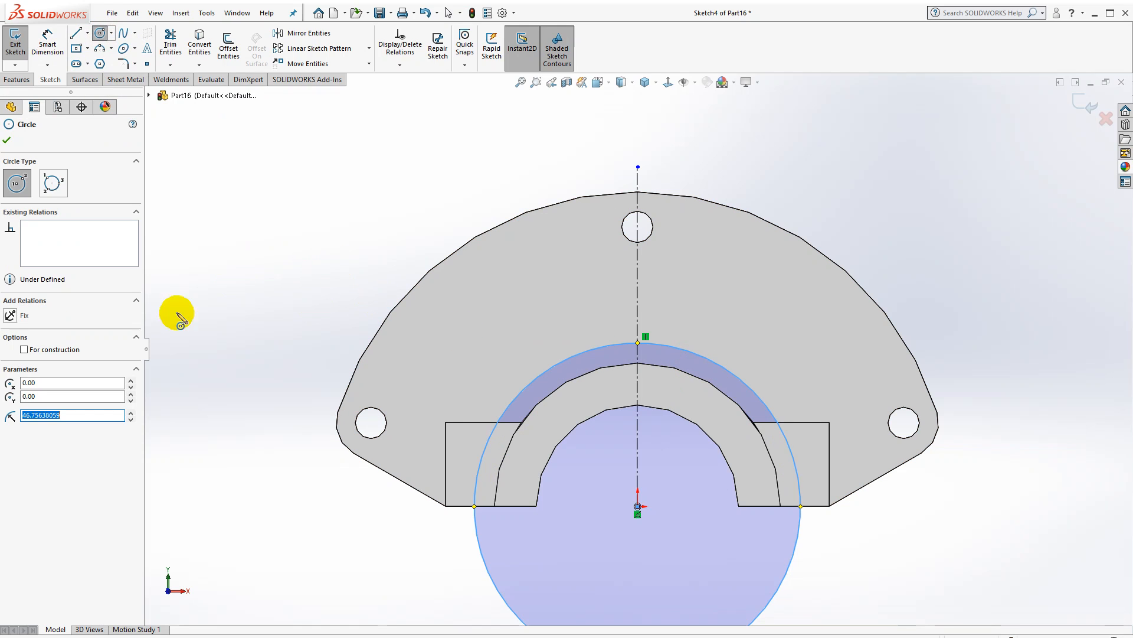
click(24, 349)
Dimension the construction circle's diameter to 100 mm, entered as 50*2.
click(49, 52)
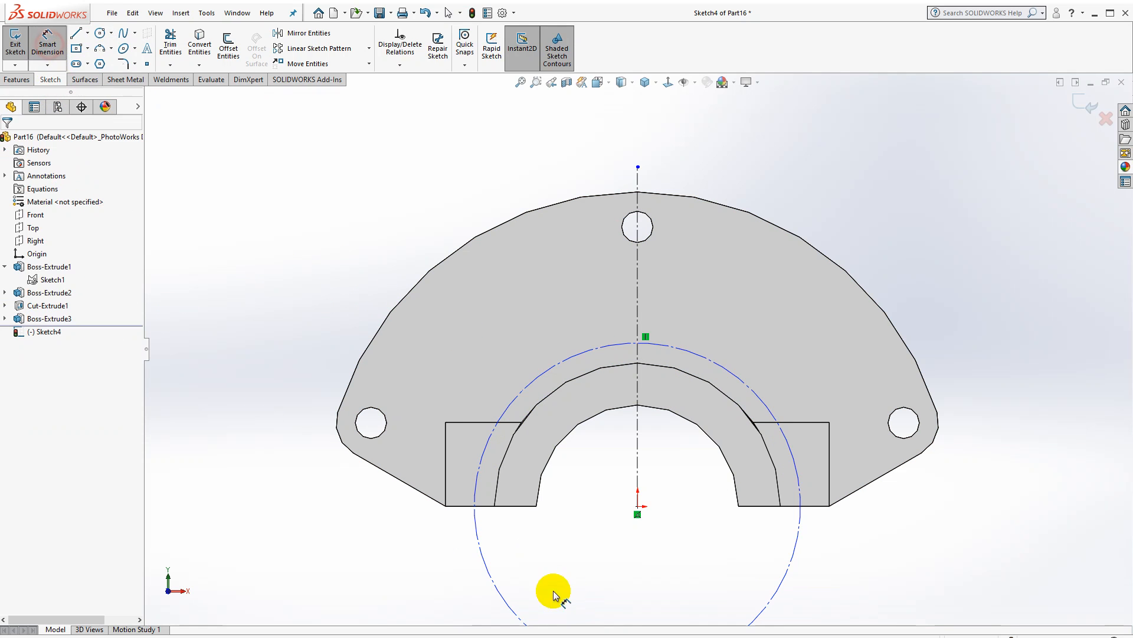
click(501, 599)
key(z)
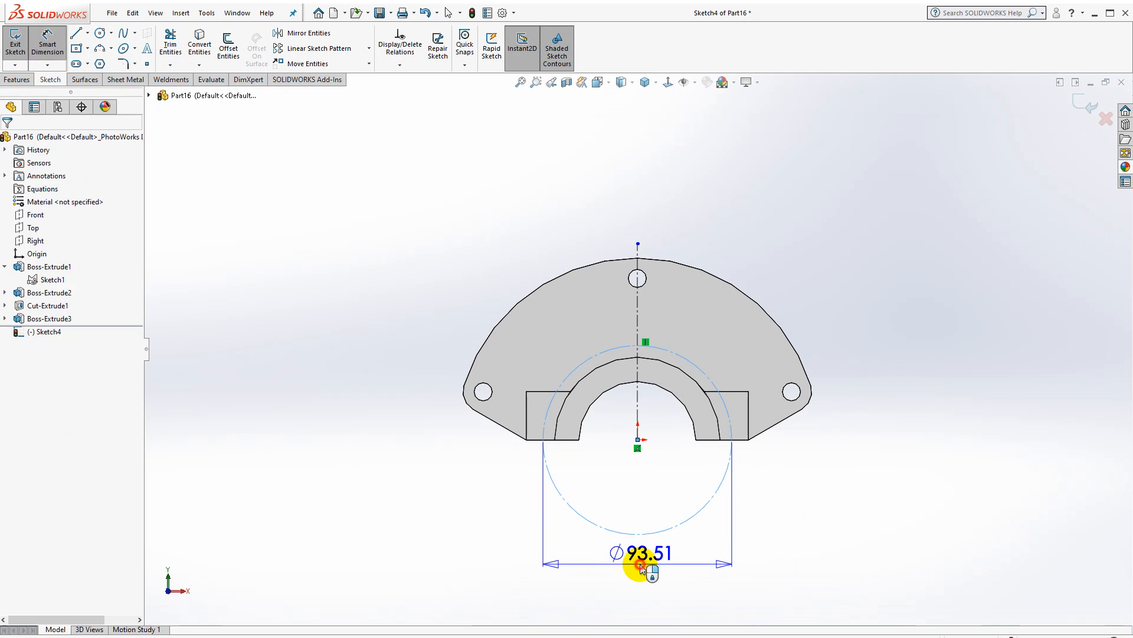
click(638, 576)
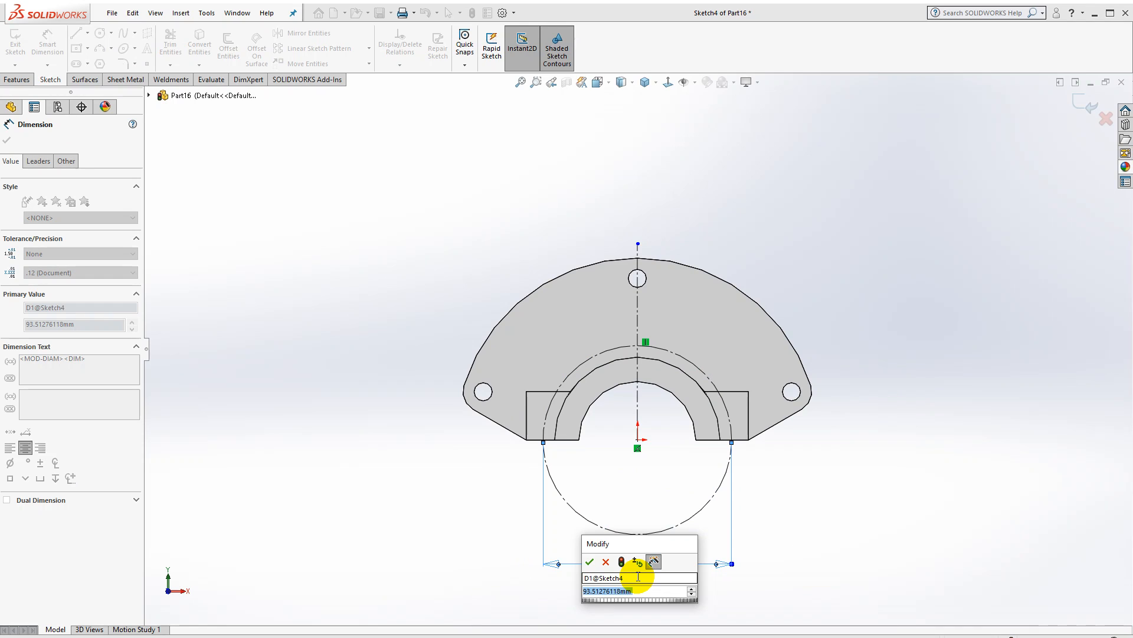
text(5)
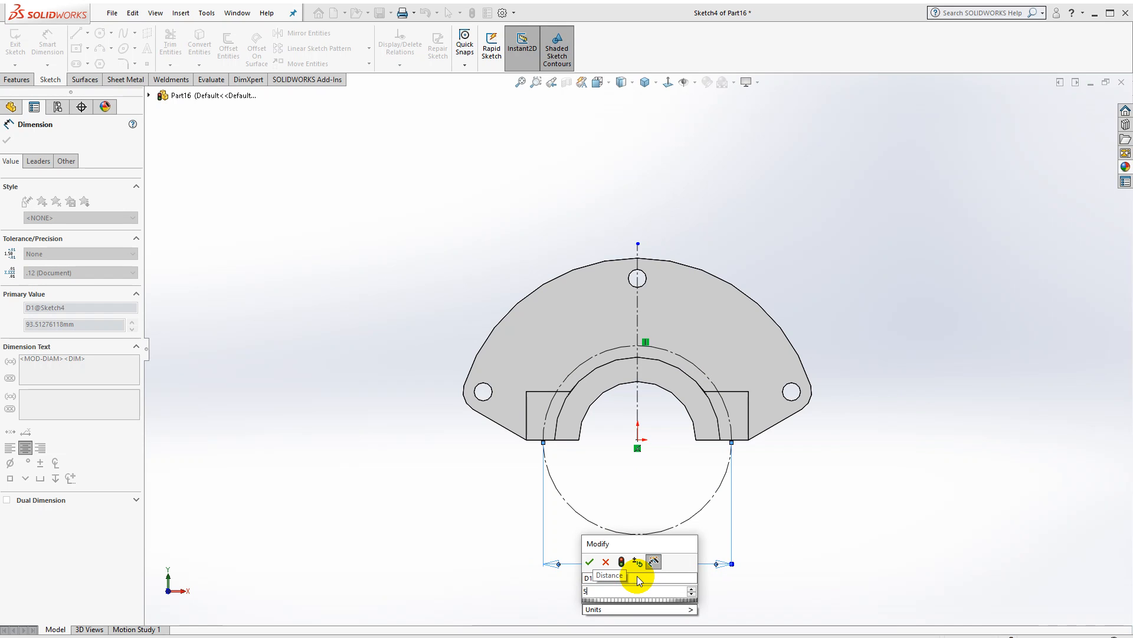
text(0*2)
key(Return)
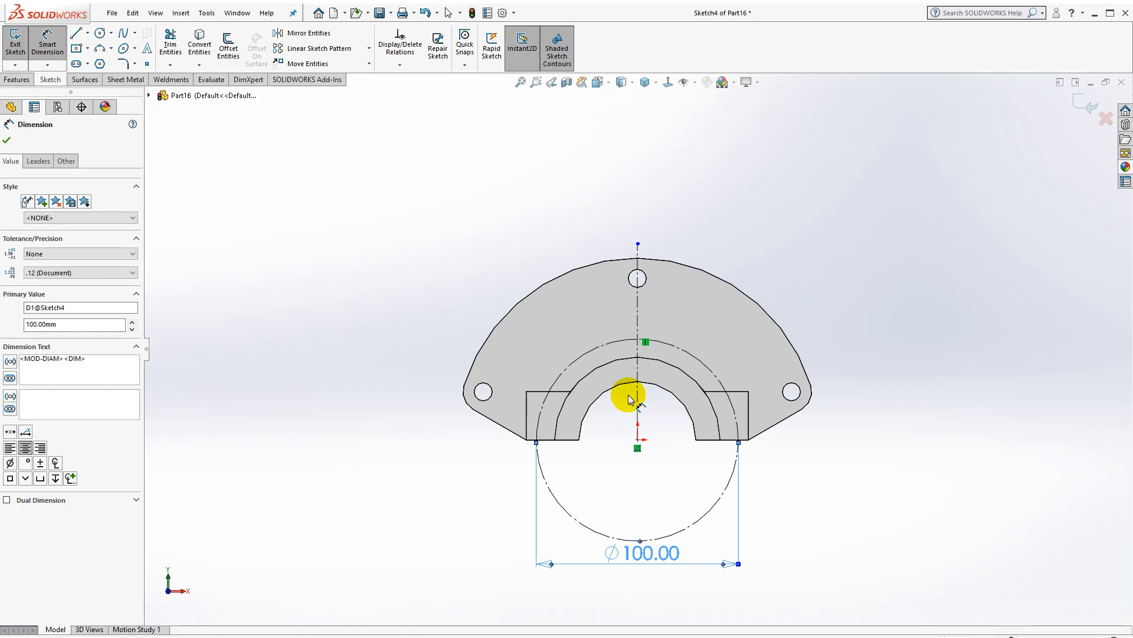
key(Escape)
Offset the construction circle outward by 32 mm with the dimension added.
scroll(700, 356, down, 3)
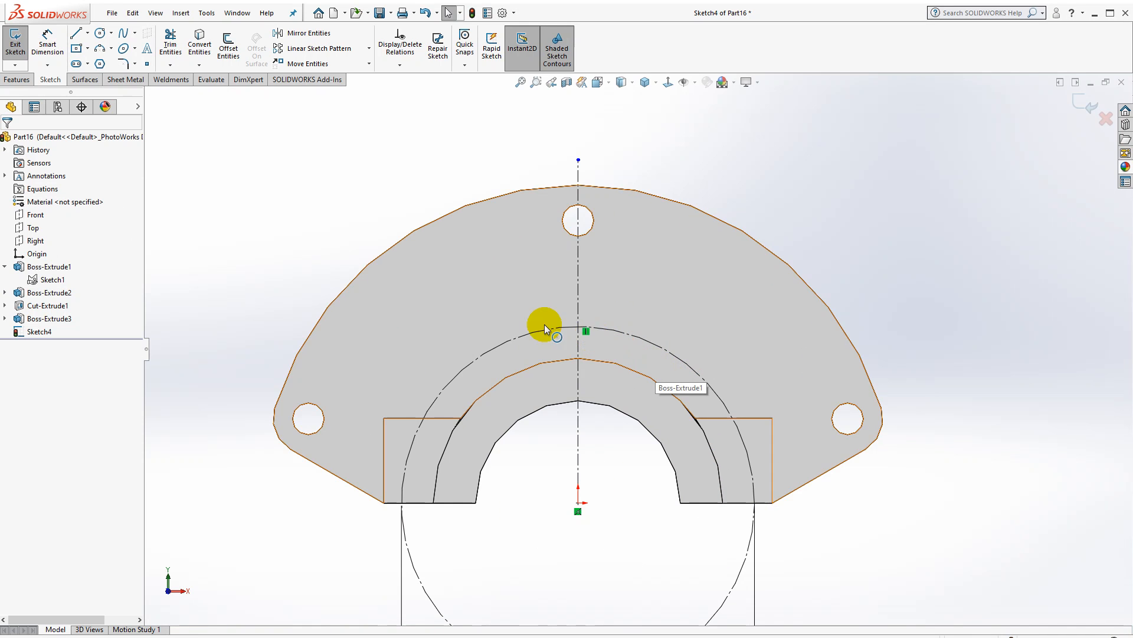
scroll(531, 319, down, 2)
key(z)
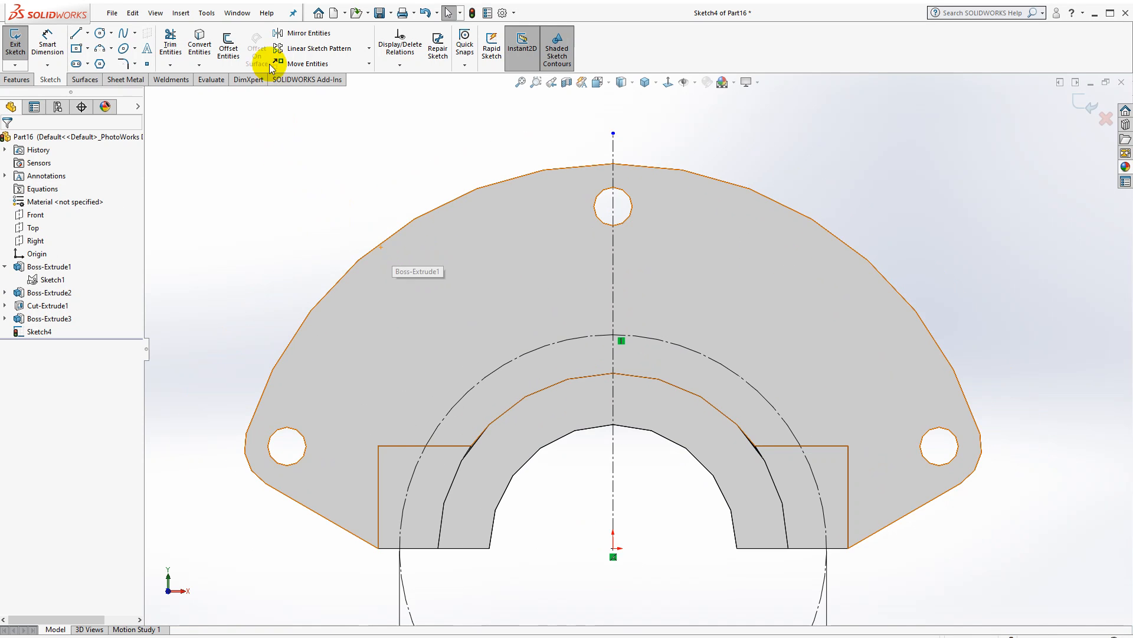
click(477, 385)
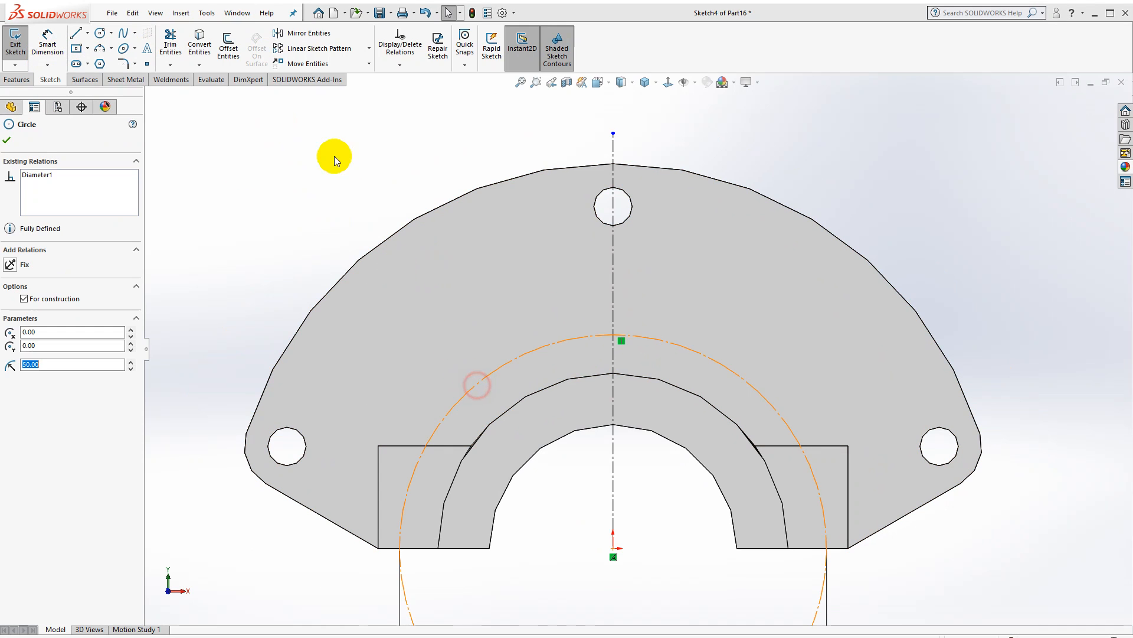
click(228, 47)
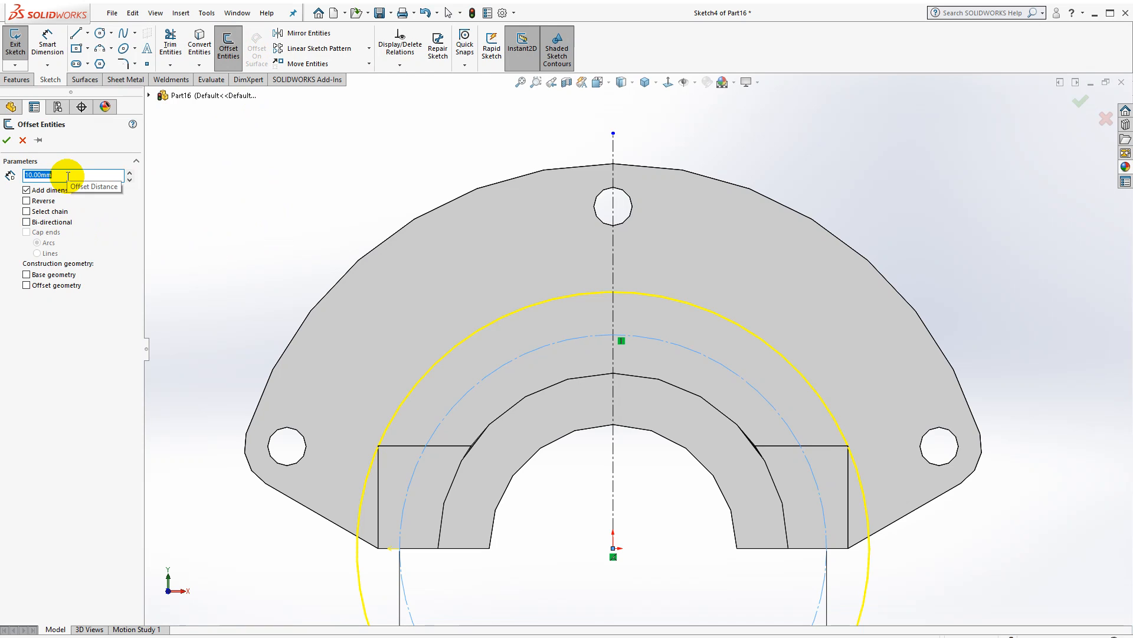
text(32)
key(Return)
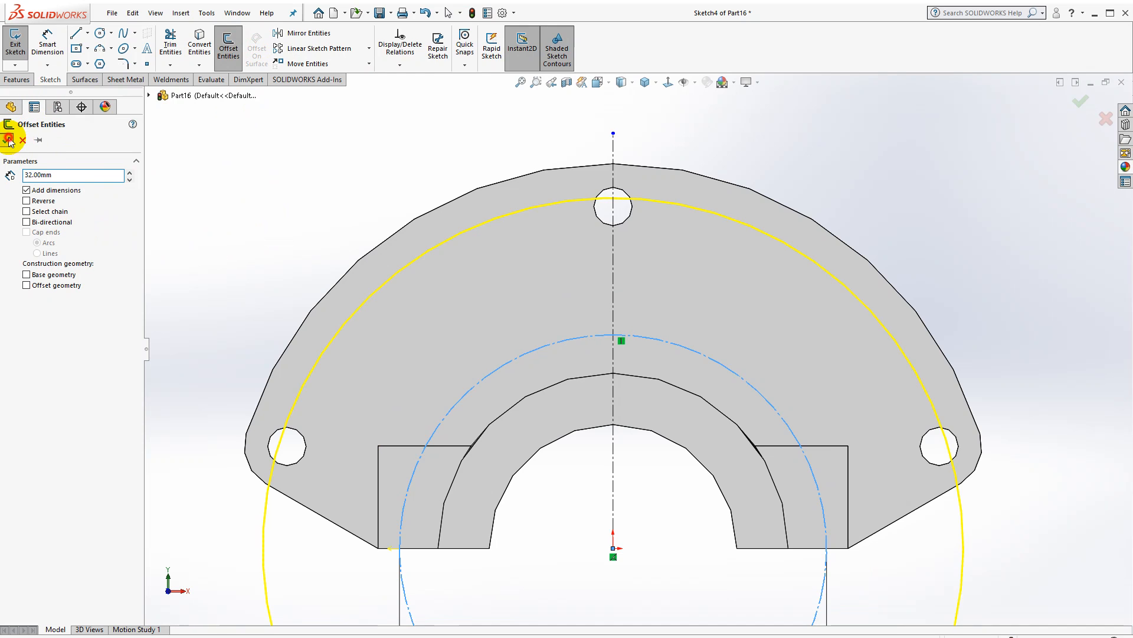
click(9, 140)
Turn the inner 100 mm construction circle into regular sketch geometry.
scroll(443, 293, up, 3)
scroll(590, 261, down, 3)
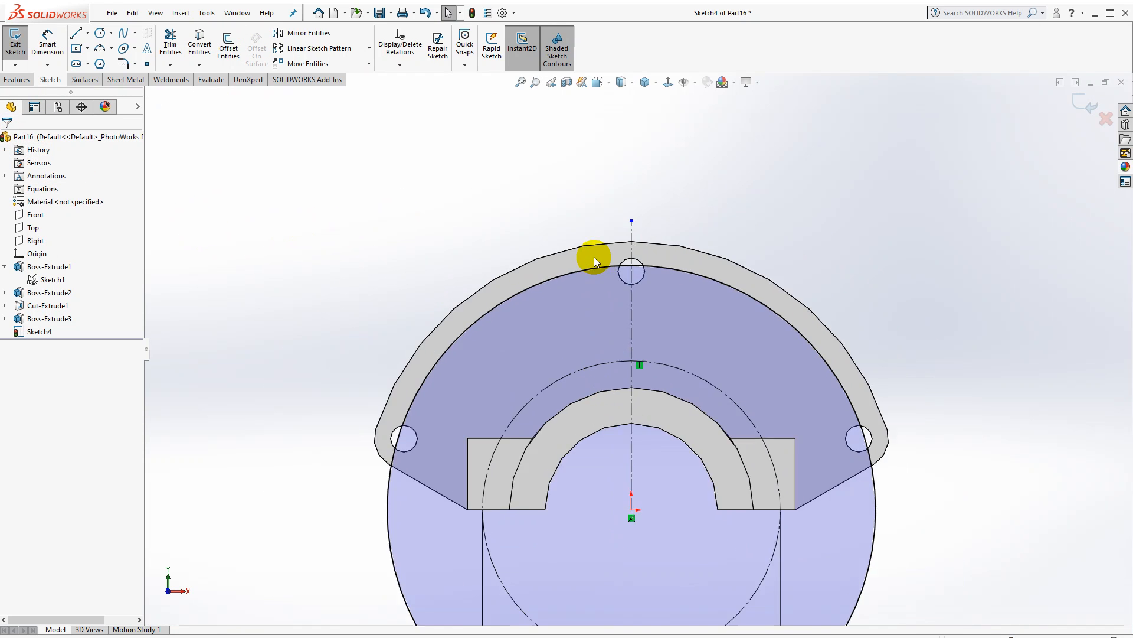
scroll(590, 339, up, 2)
scroll(611, 434, down, 2)
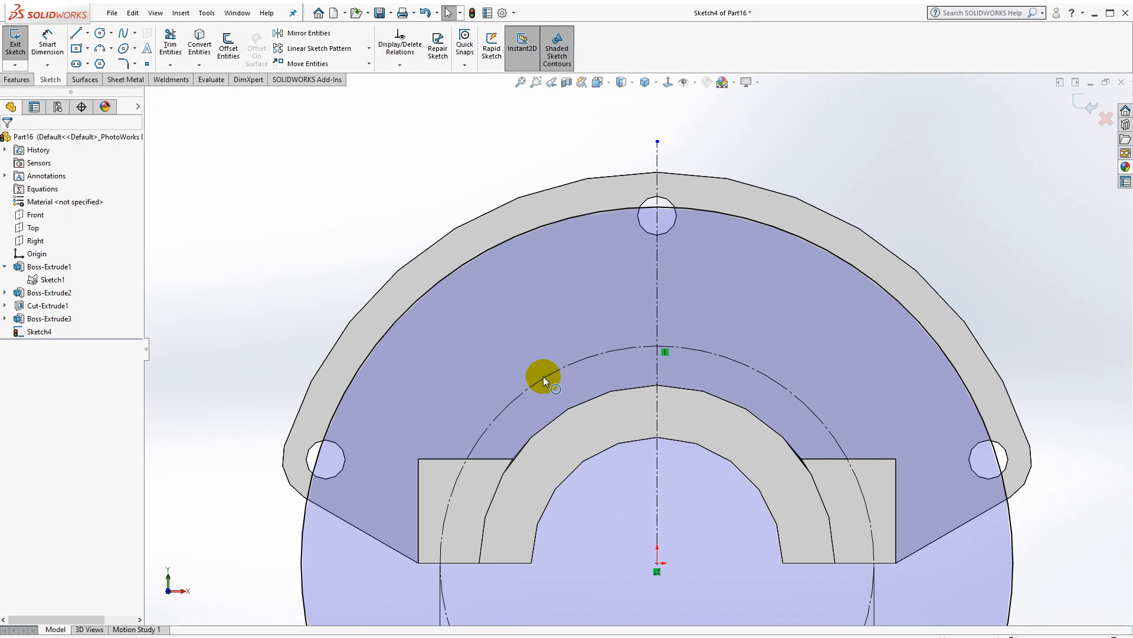
click(522, 387)
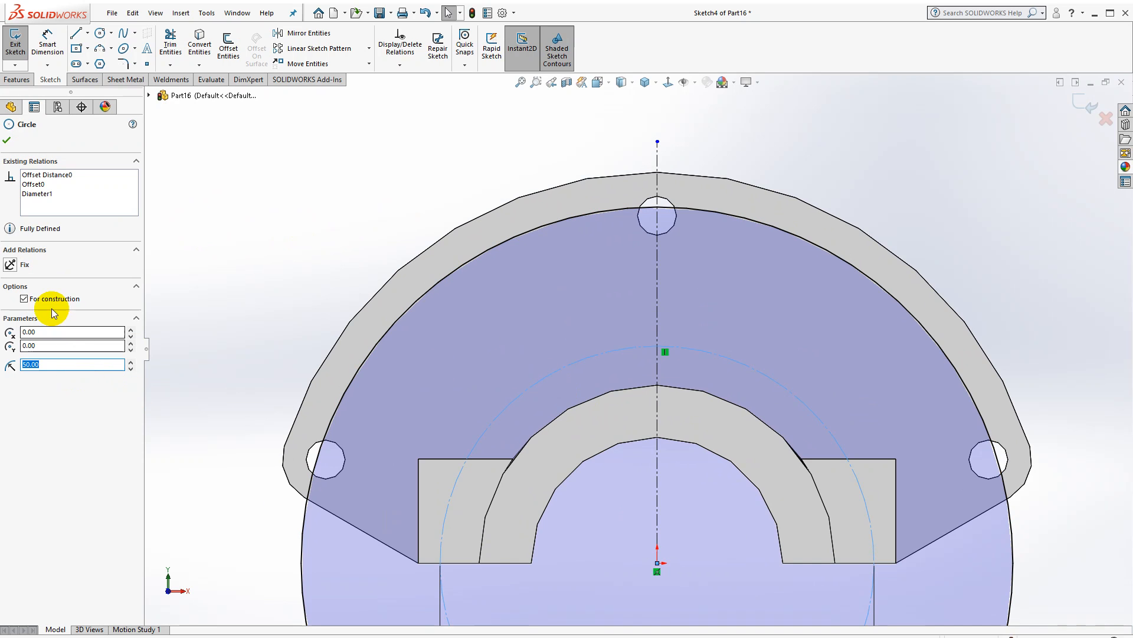
click(24, 299)
click(286, 223)
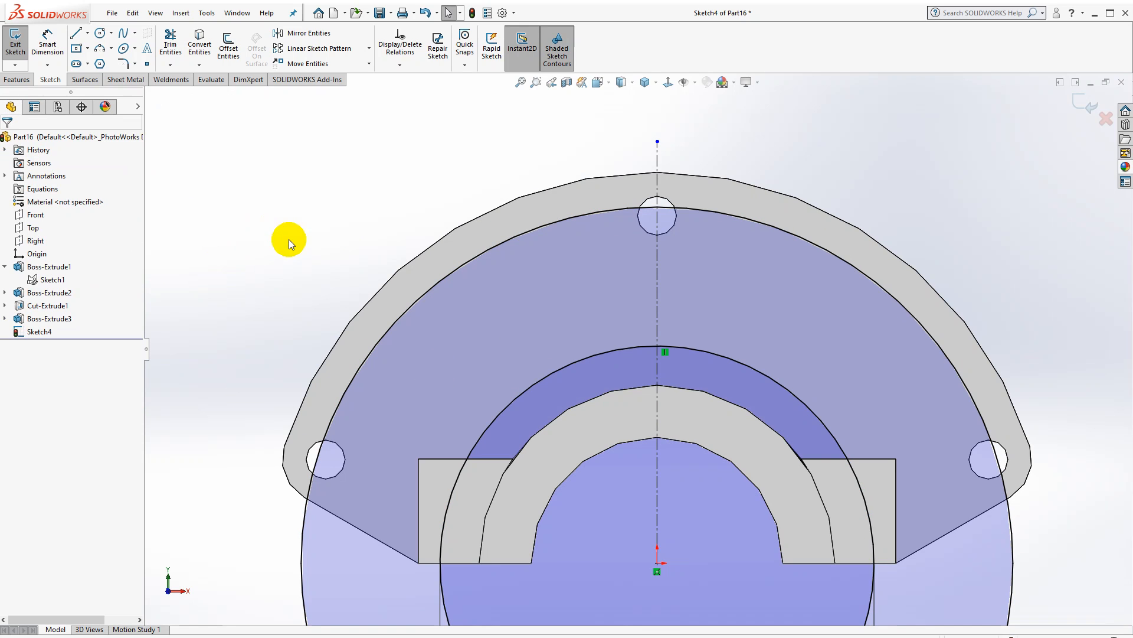
Sketch a slanted line about 32 mm long from the inner to the outer circle, just left of the vertical centerline.
scroll(637, 350, up, 1)
scroll(638, 351, down, 1)
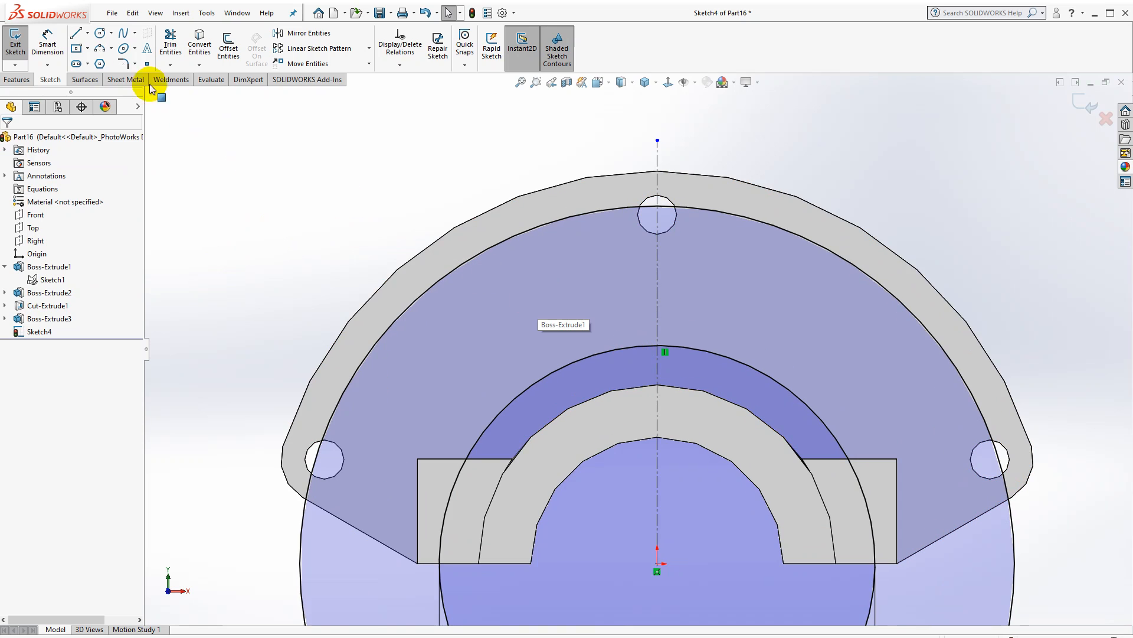
click(76, 33)
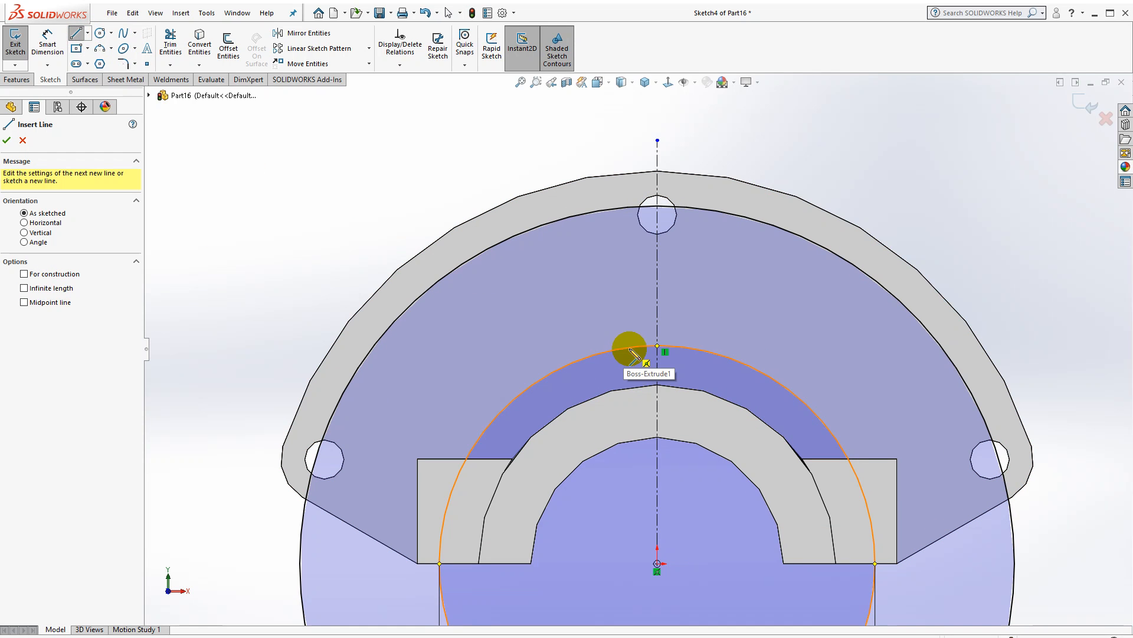
drag(634, 347, 602, 210)
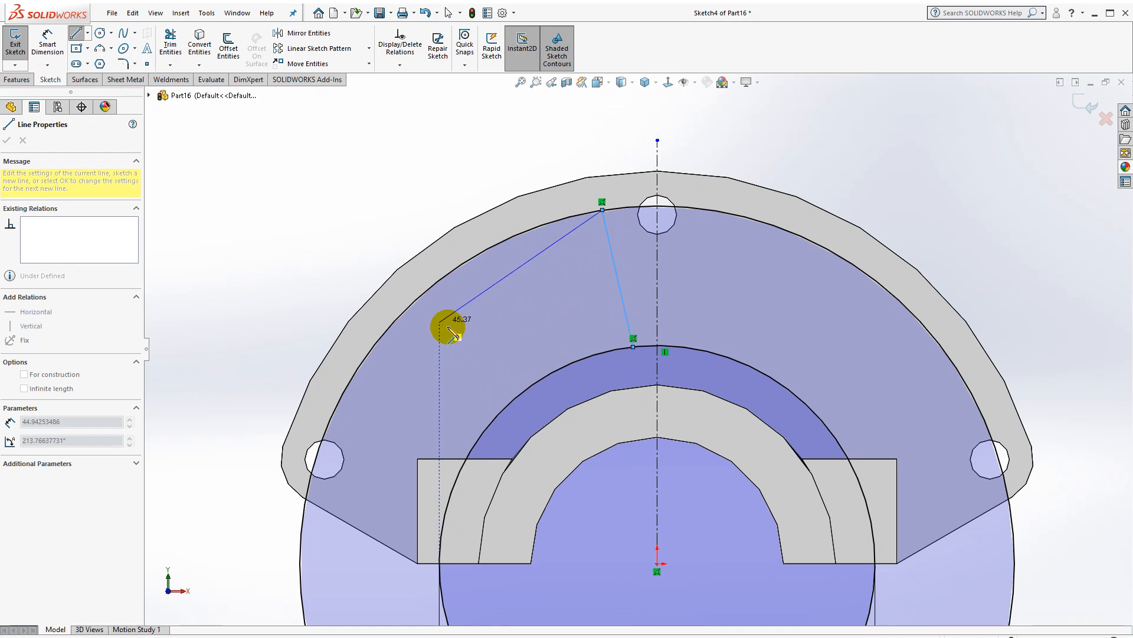
key(Escape)
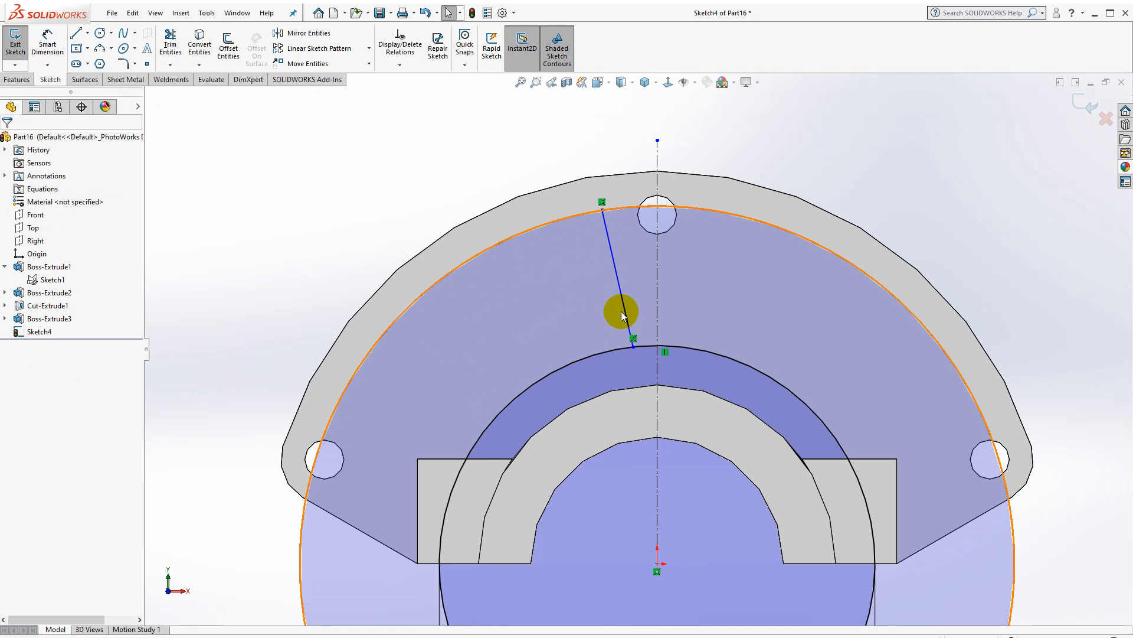
click(76, 36)
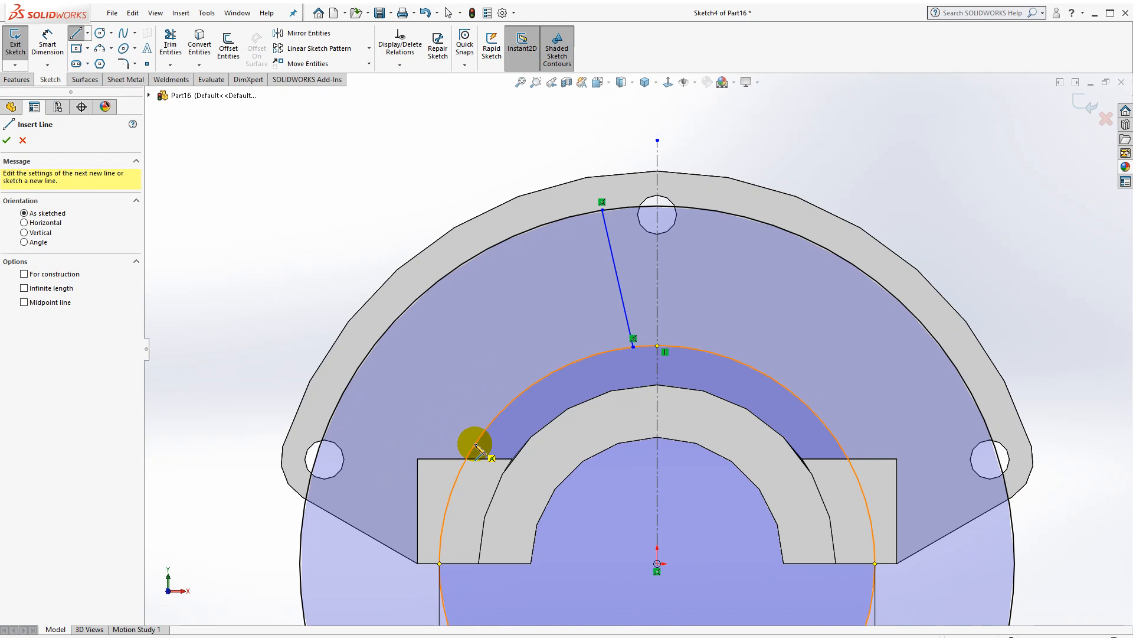
click(481, 435)
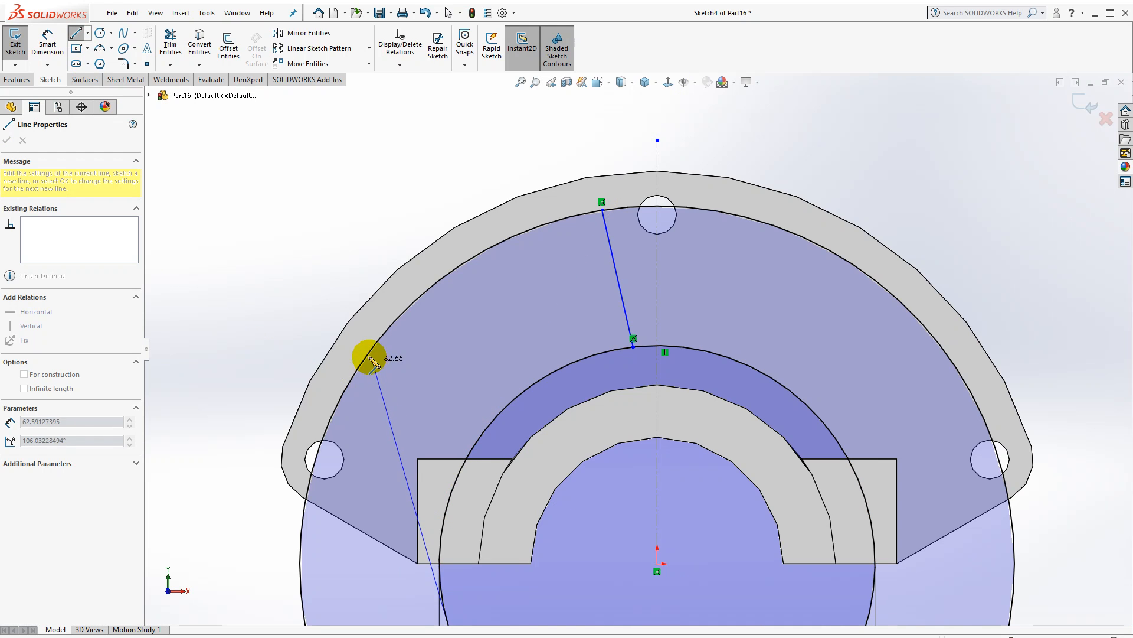
key(Escape)
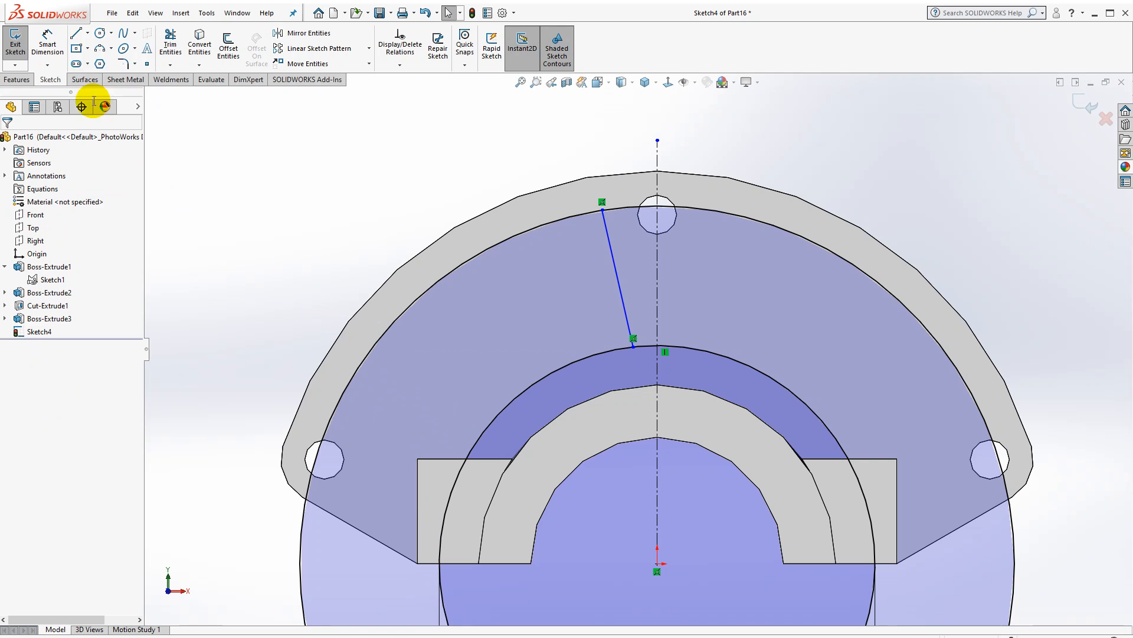
Sketch a second line about 32 mm long at 315° from the outer circle's upper-left part to the inner circle.
click(75, 34)
click(384, 335)
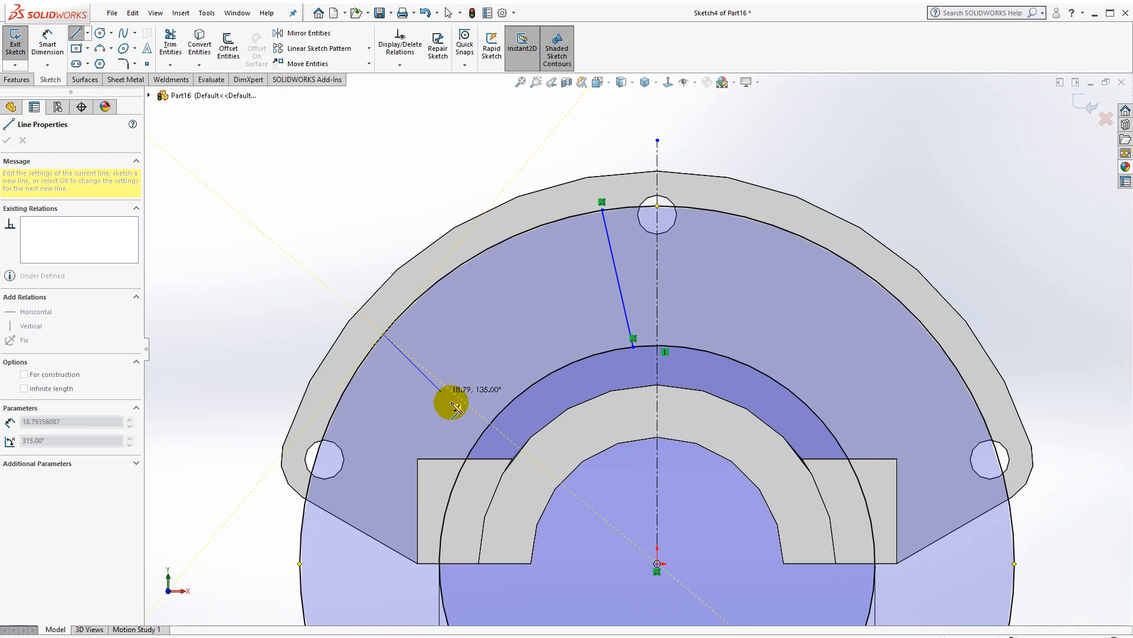
click(483, 433)
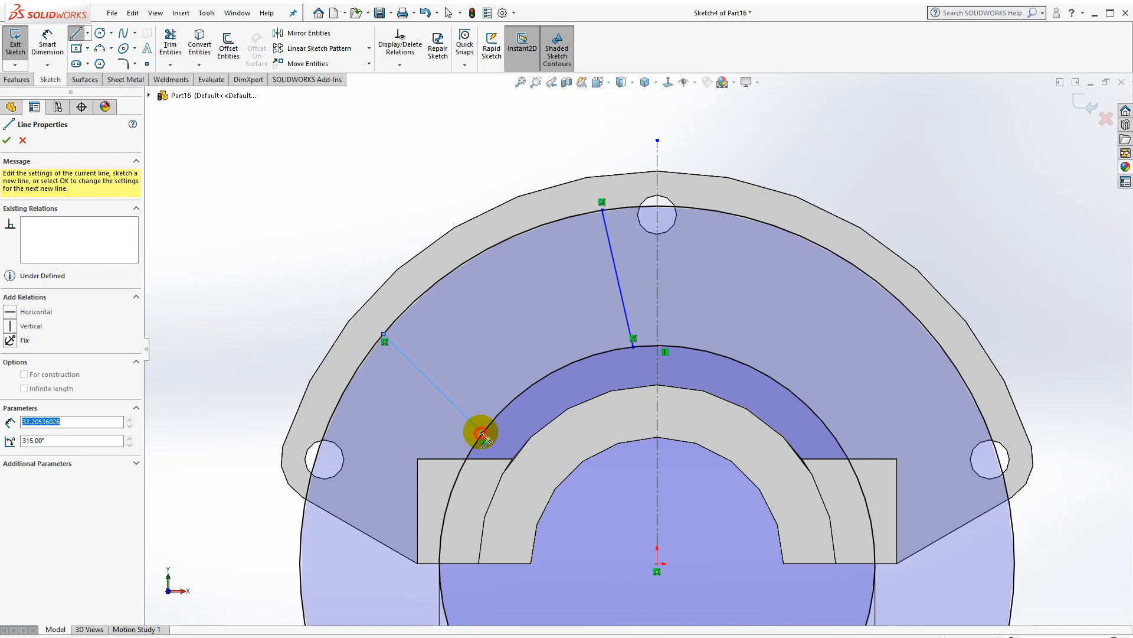
key(Escape)
key(Escape)
Make the second line parallel to the plate's slanted lower-left edge.
click(442, 389)
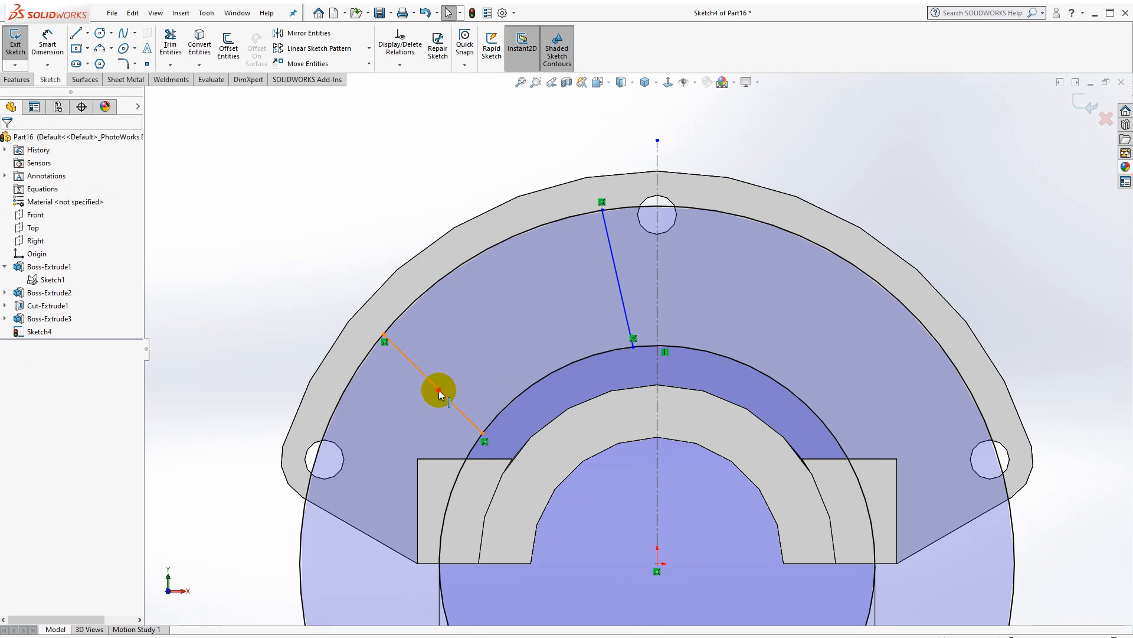
ctrl+click(356, 528)
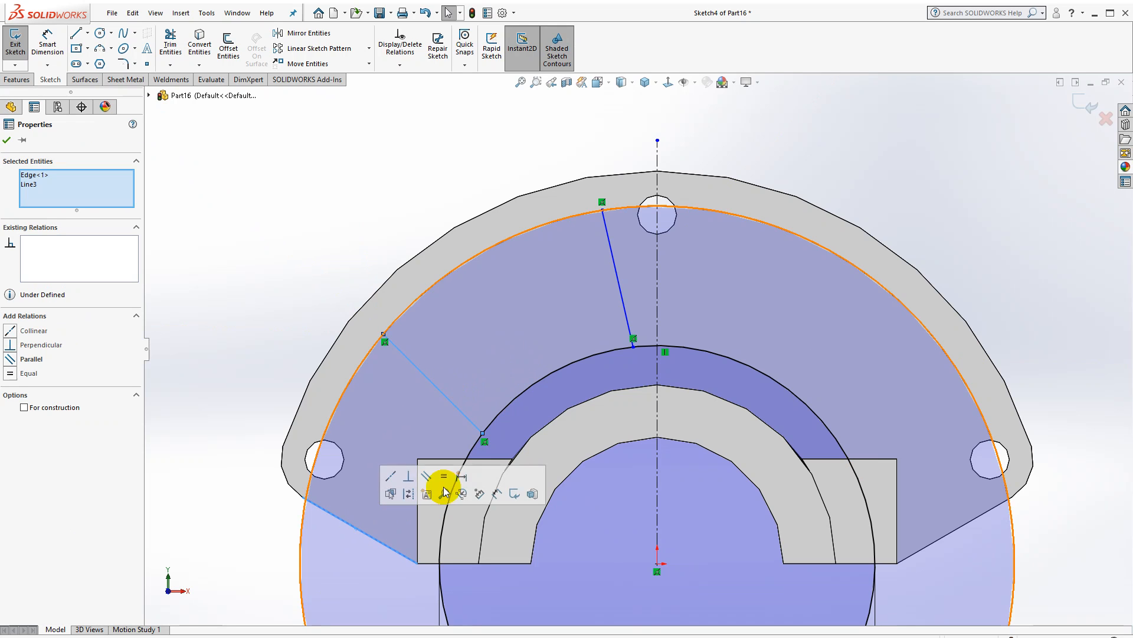
click(429, 478)
click(331, 271)
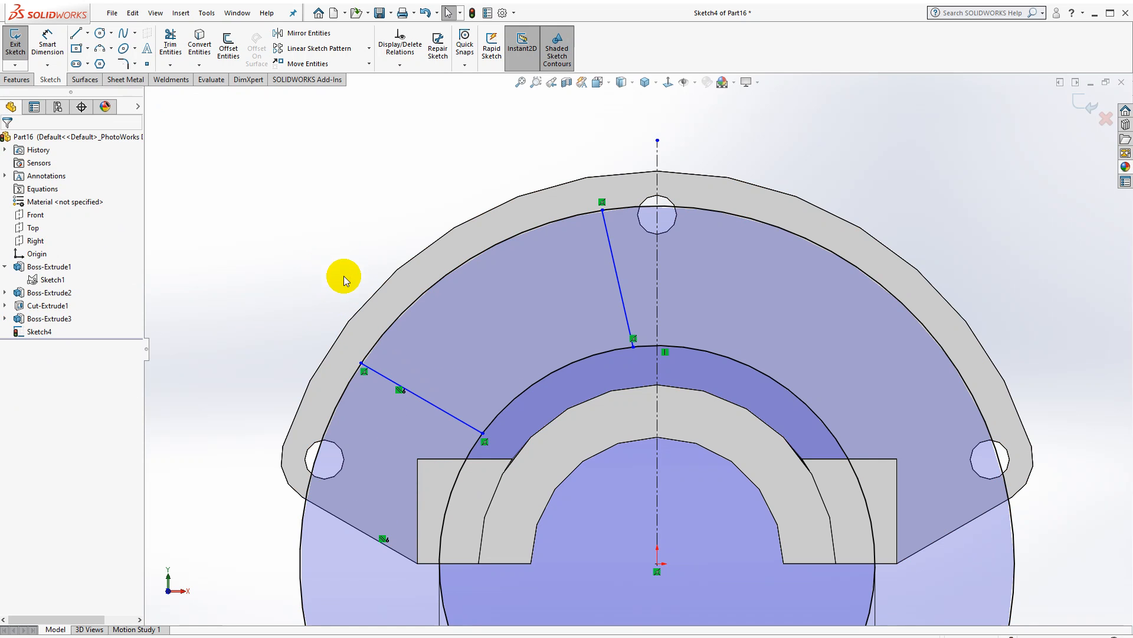
Dimension the angle between the first line and the vertical centerline as 4.5° and place the dimension above the plate.
click(47, 43)
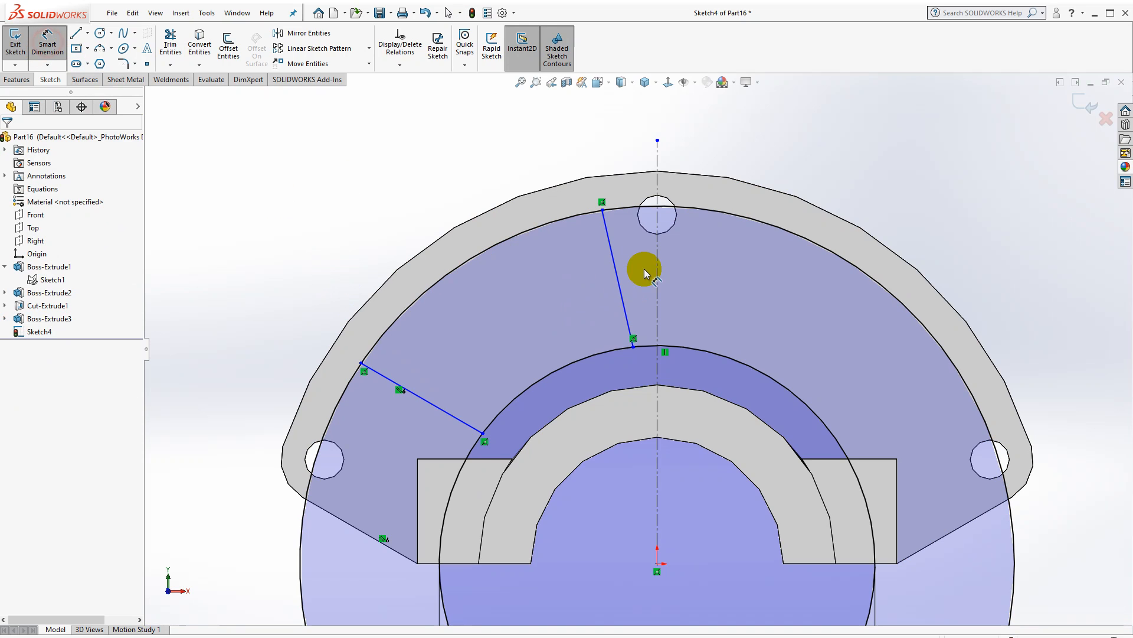
click(624, 270)
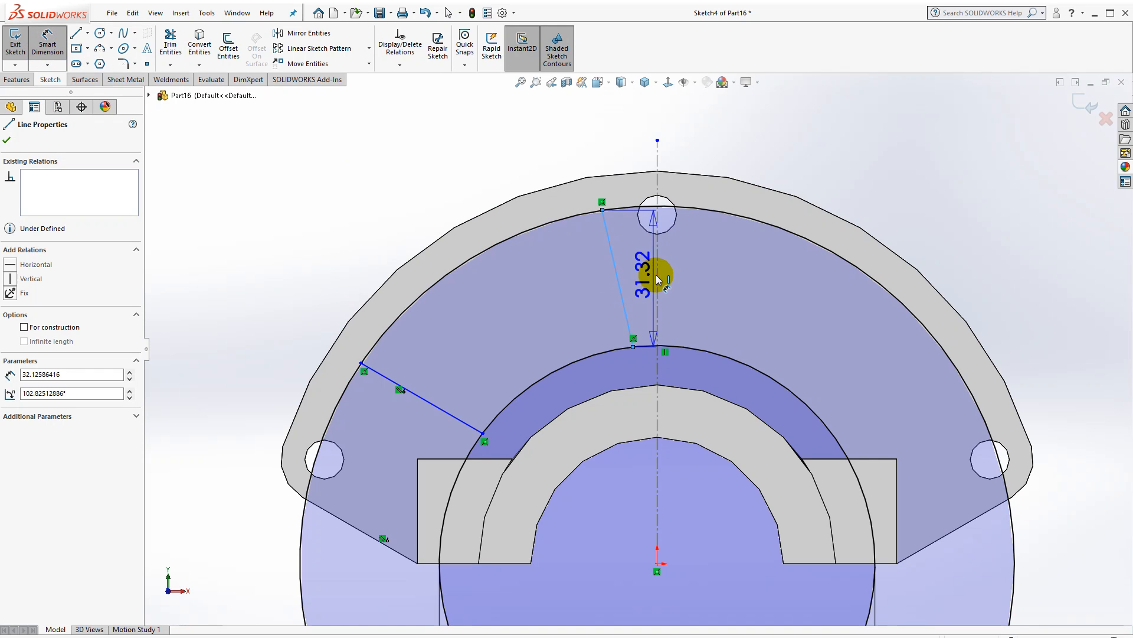
click(657, 275)
click(596, 89)
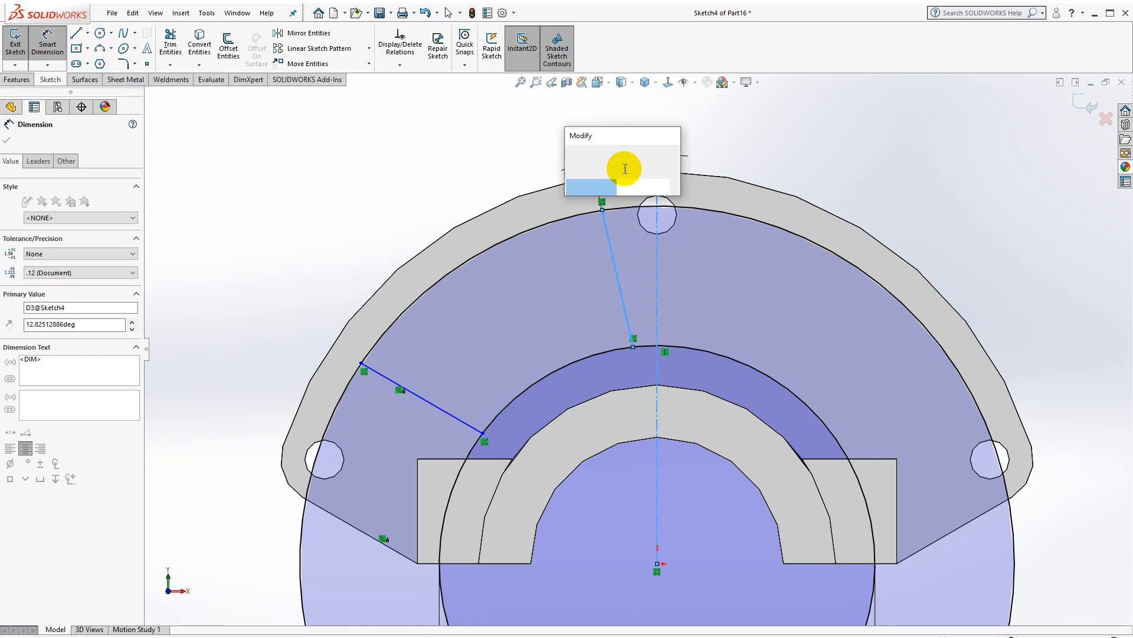
text(4.5)
key(Return)
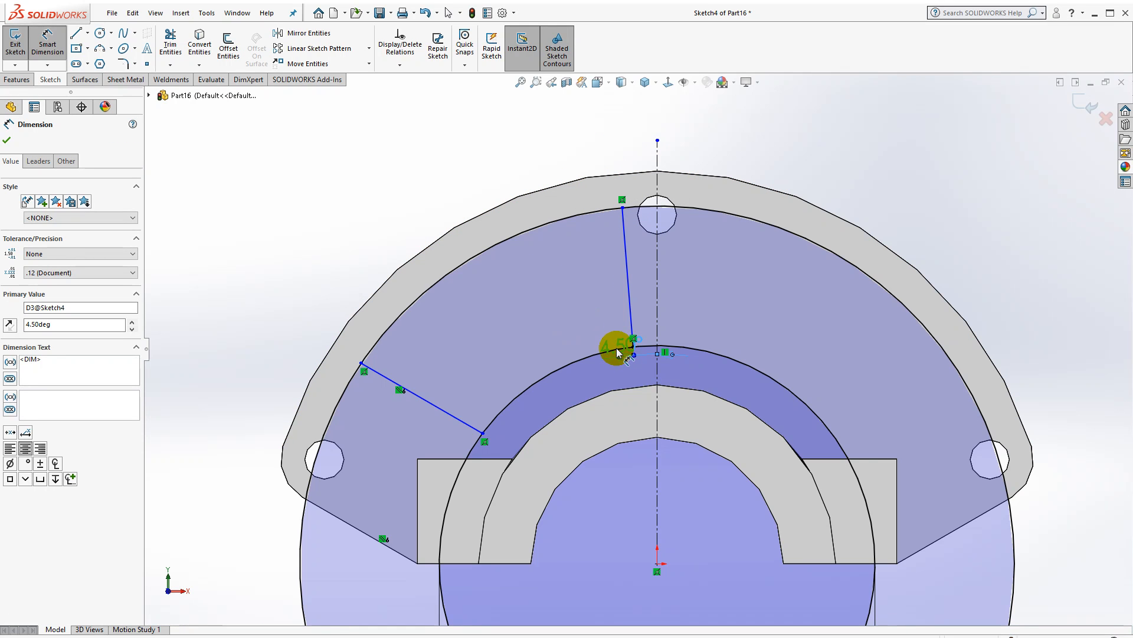
drag(615, 346, 602, 176)
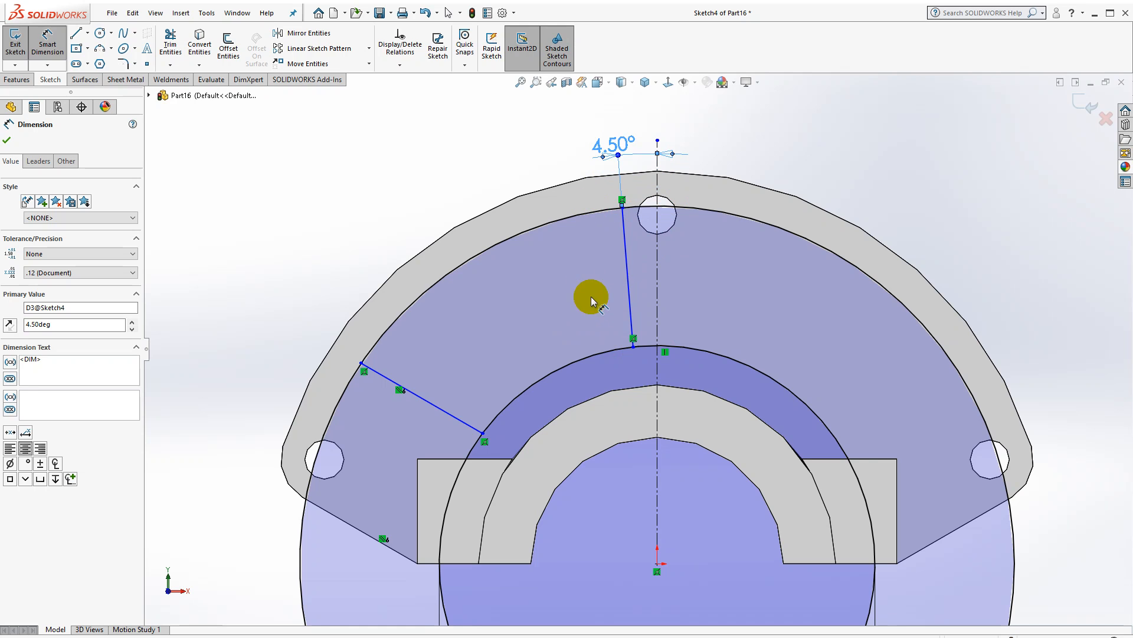
click(7, 140)
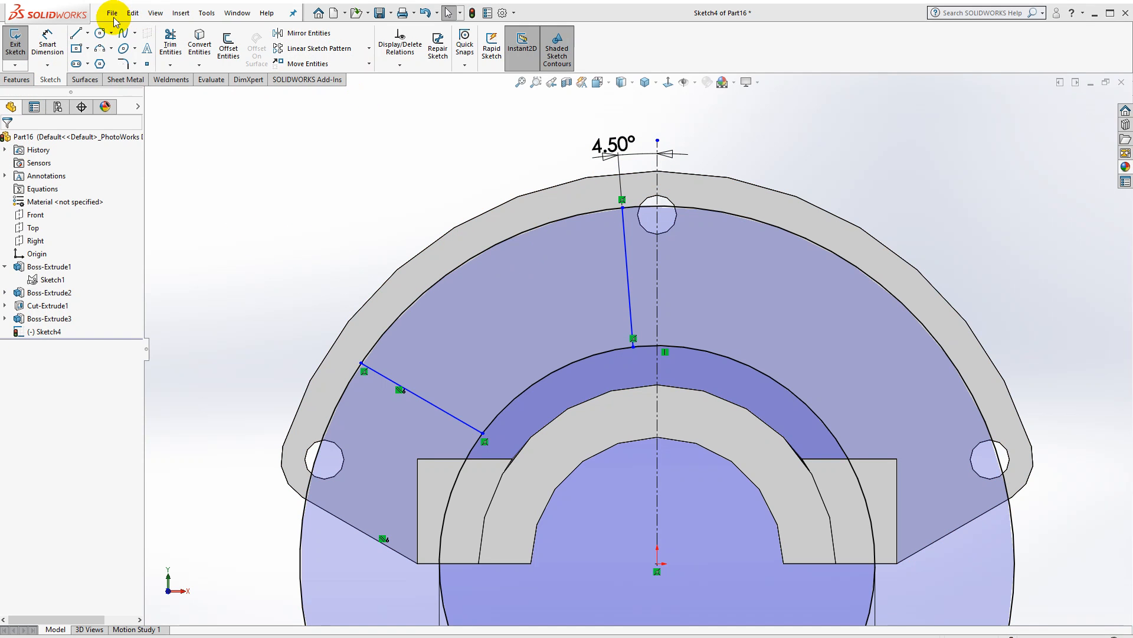
Sketch a construction line from the origin to the inner end of the 4.5° line.
click(87, 33)
click(89, 65)
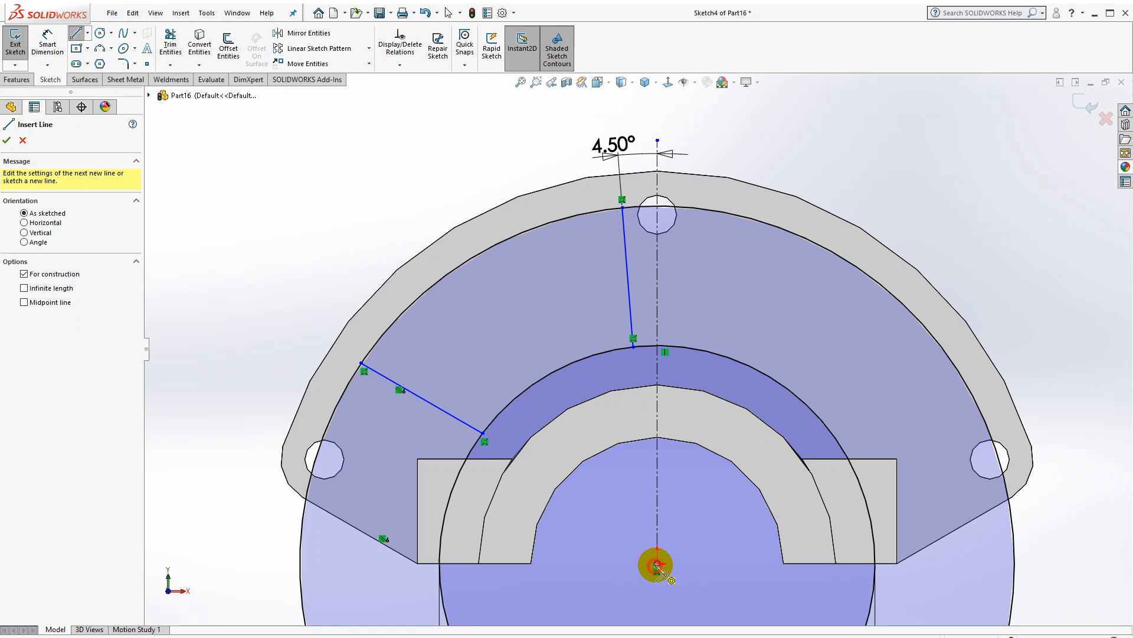
click(657, 565)
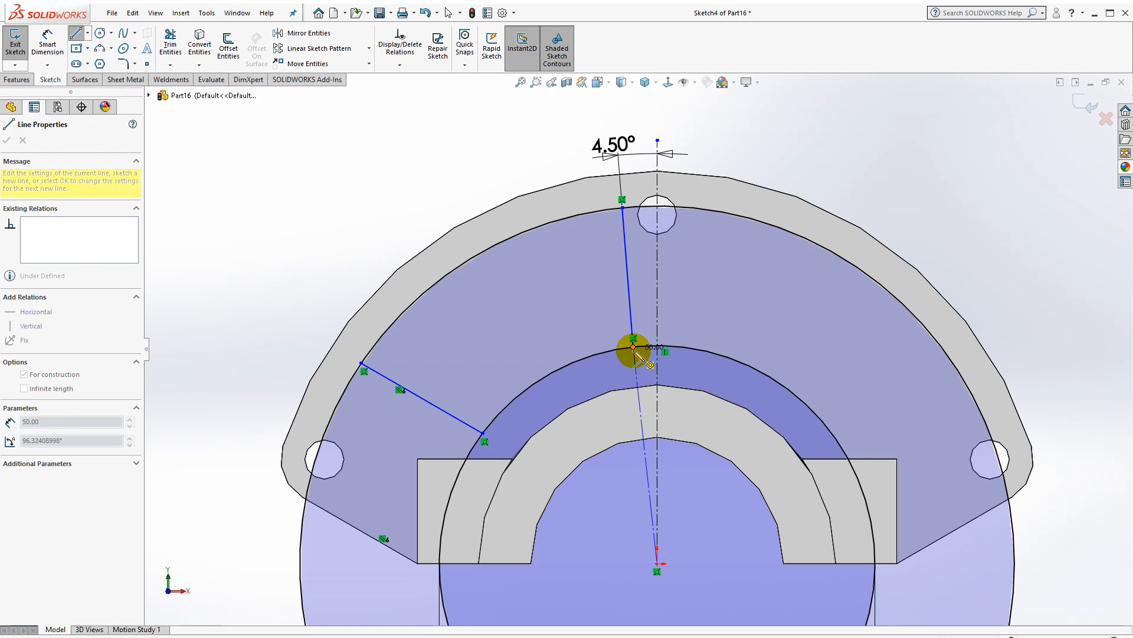
click(634, 350)
key(Escape)
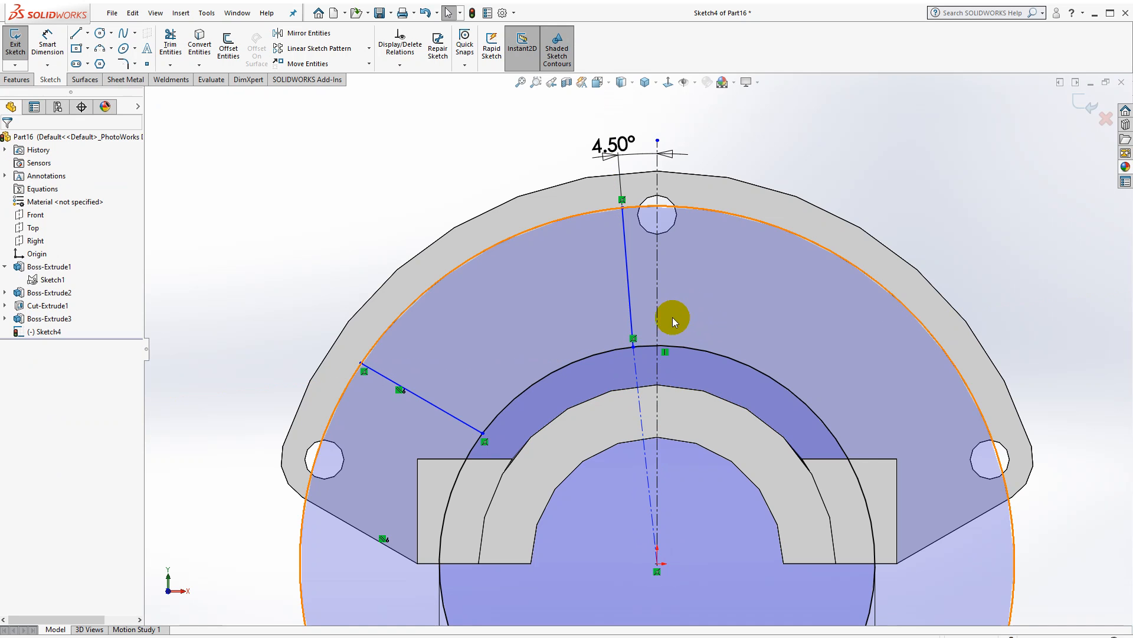
Make the 4.5° line and the construction line from the origin collinear.
click(630, 310)
ctrl+click(656, 341)
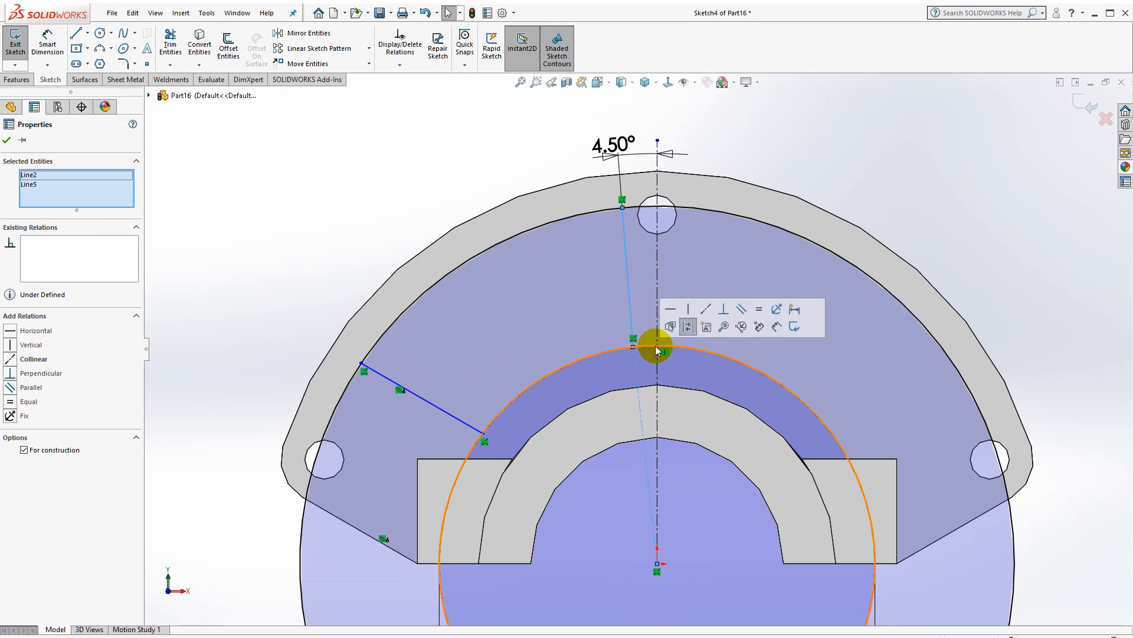
click(707, 311)
click(476, 164)
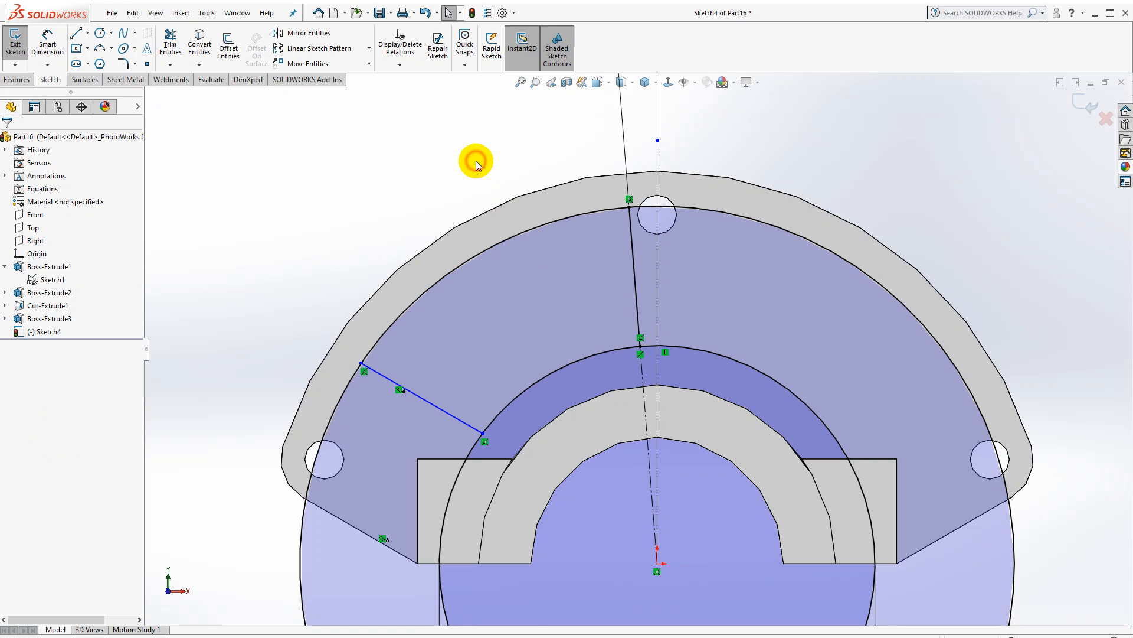
Trim the inner and outer circles to the arcs between the two slanted lines, leaving a closed sector profile.
scroll(589, 202, up, 3)
scroll(605, 360, down, 2)
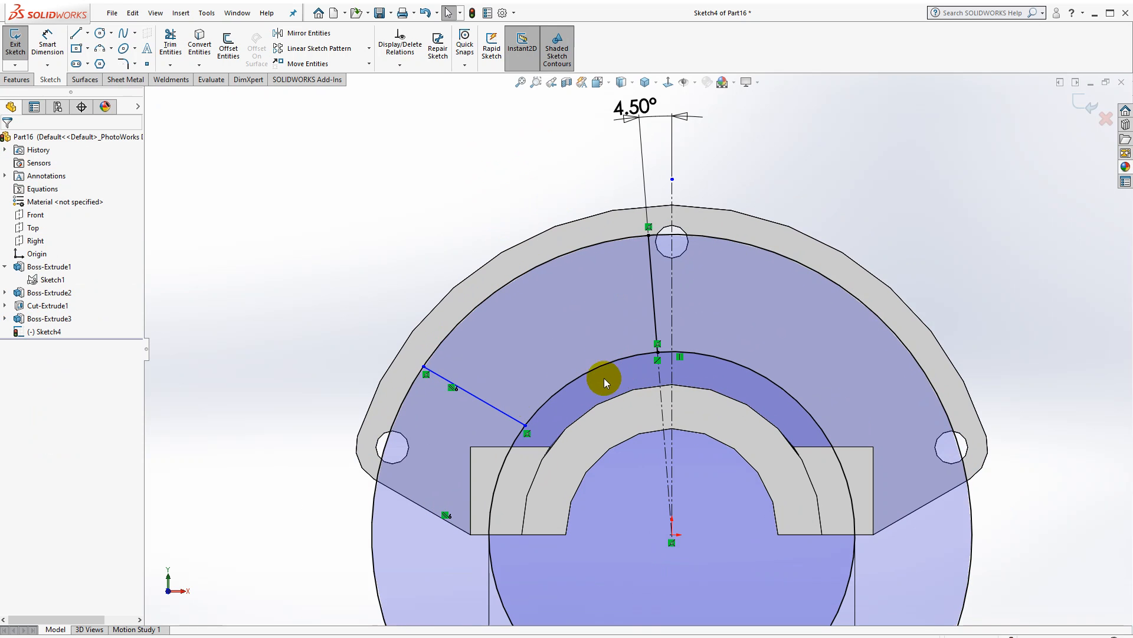
click(170, 46)
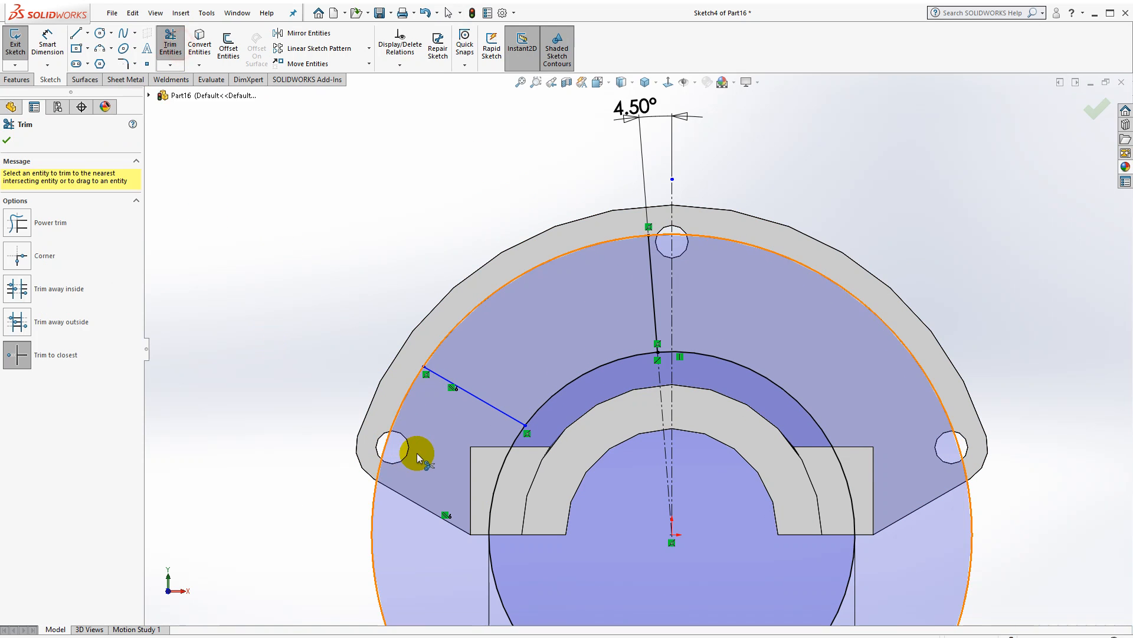
click(406, 410)
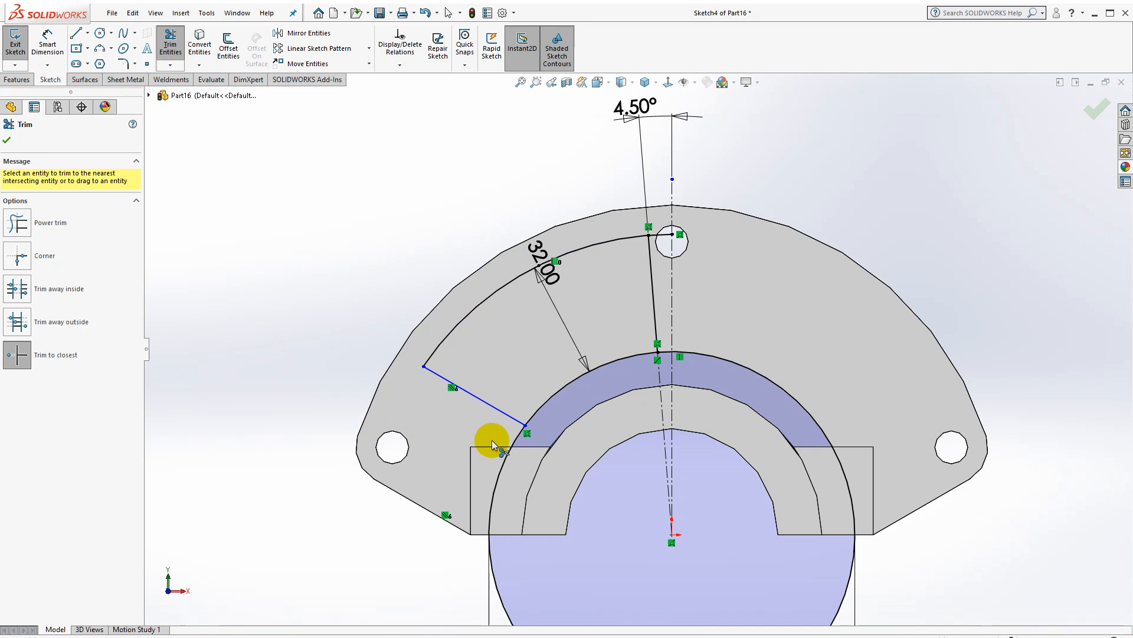
click(514, 439)
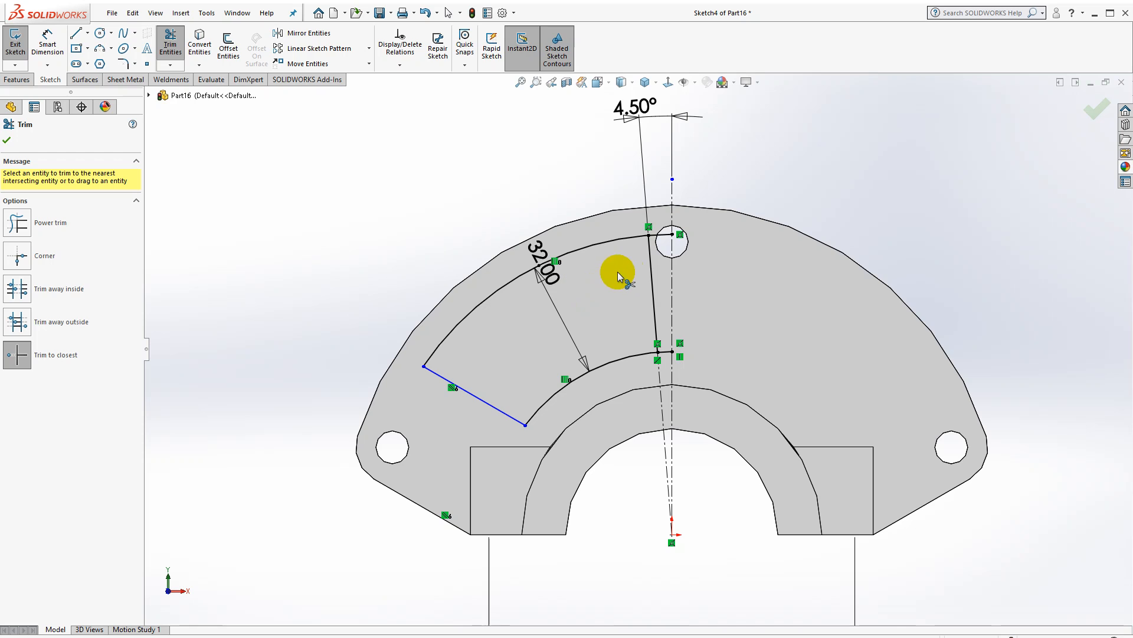
click(661, 236)
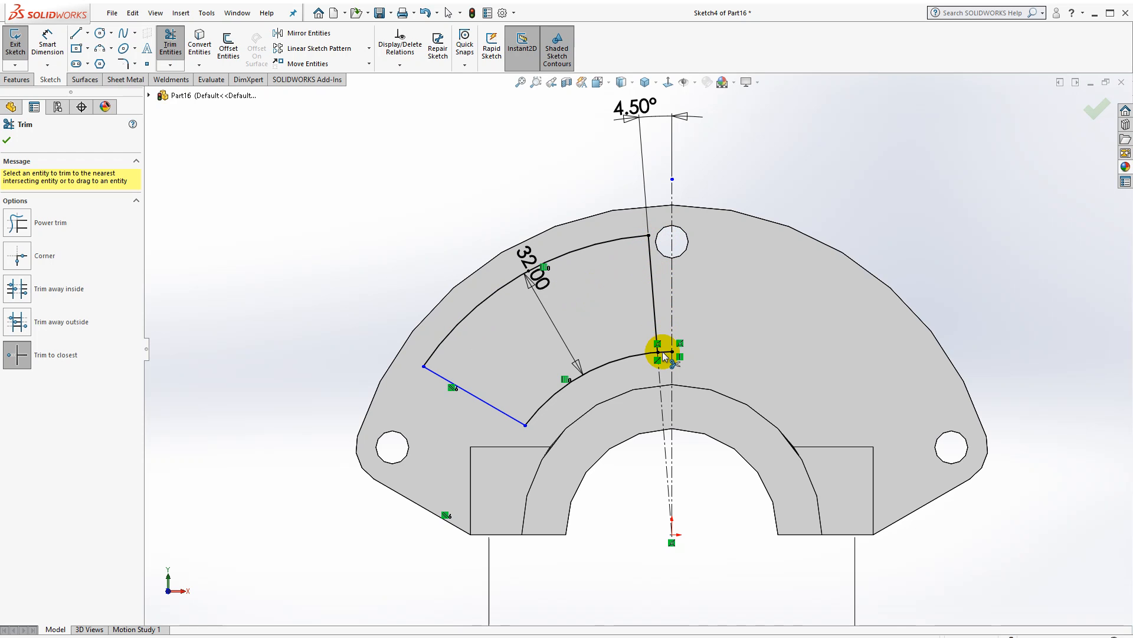
click(665, 353)
Fillet all four corners of the sector profile with an 8 mm sketch fillet radius.
scroll(512, 292, down, 2)
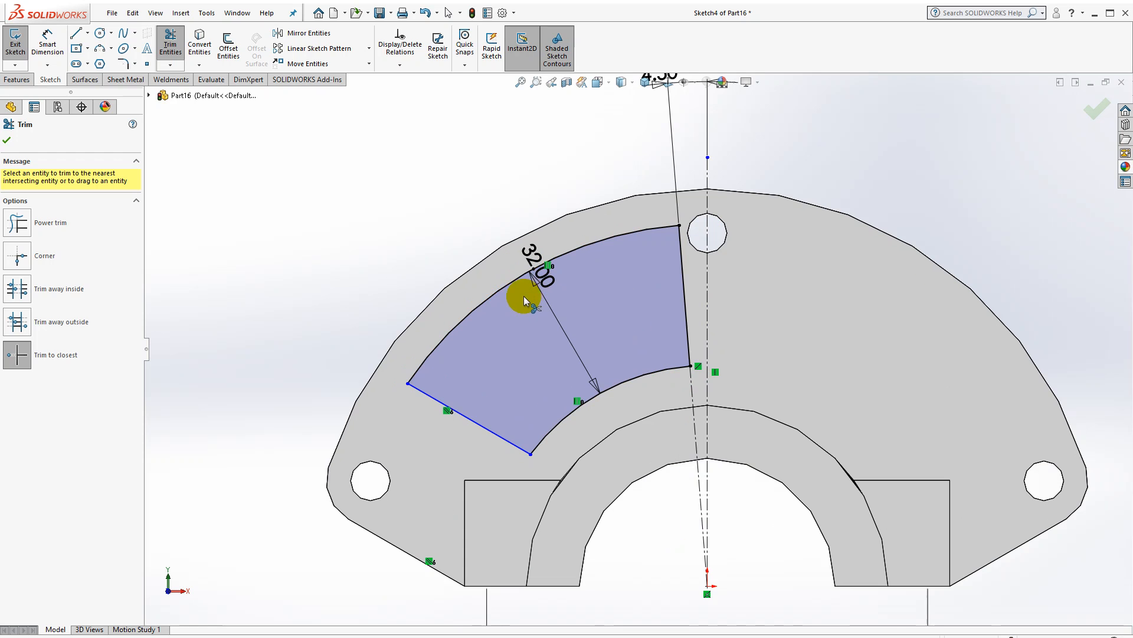
click(123, 63)
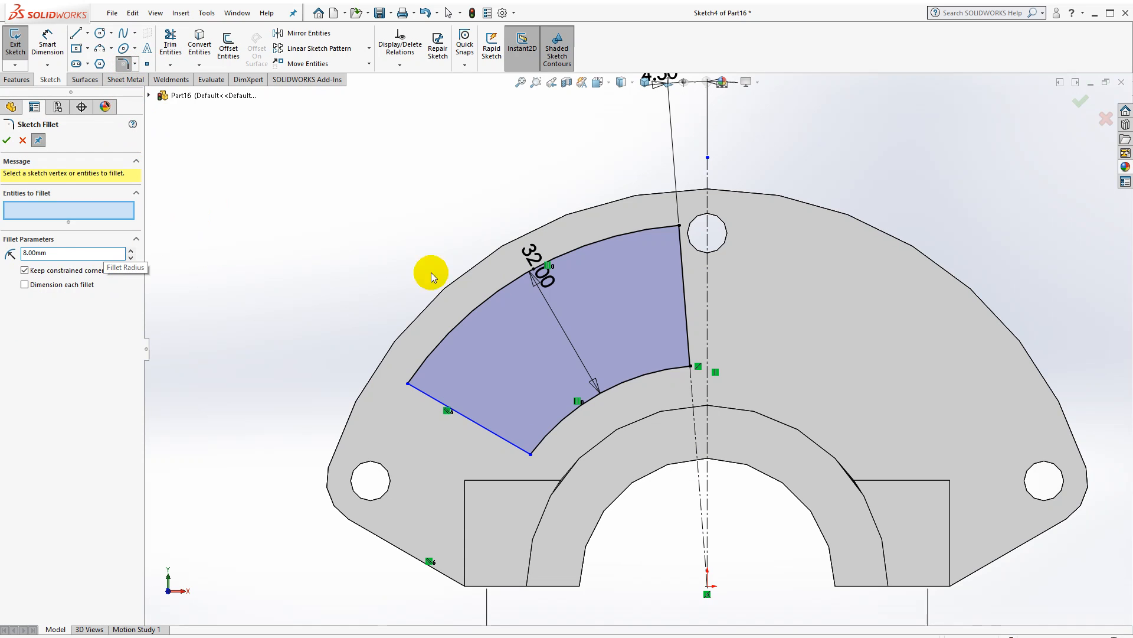
click(679, 226)
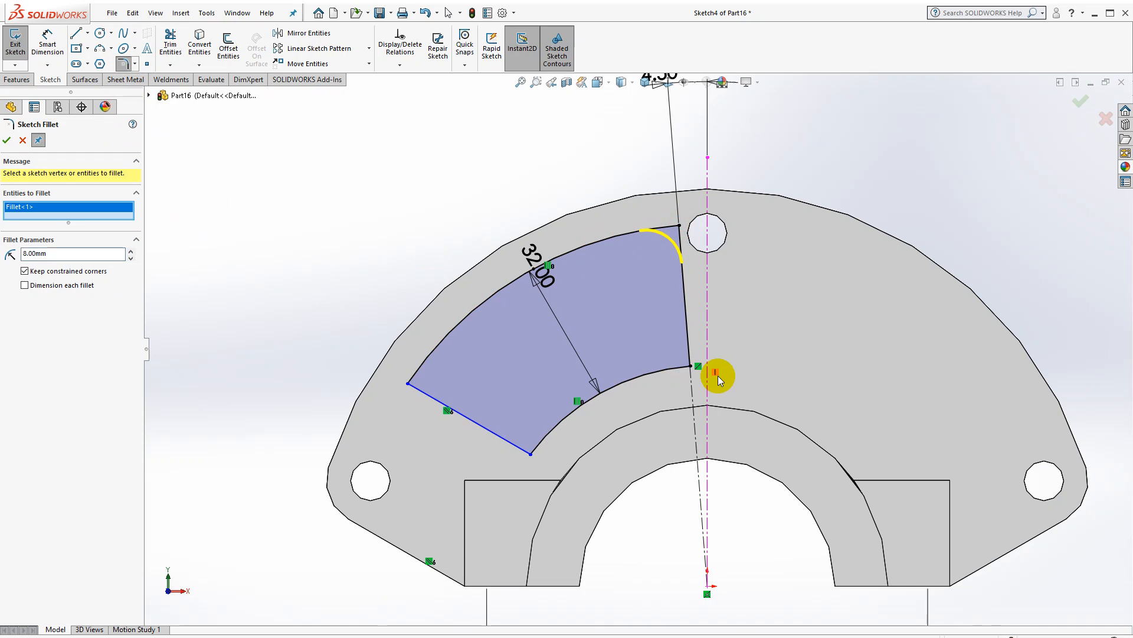
click(691, 367)
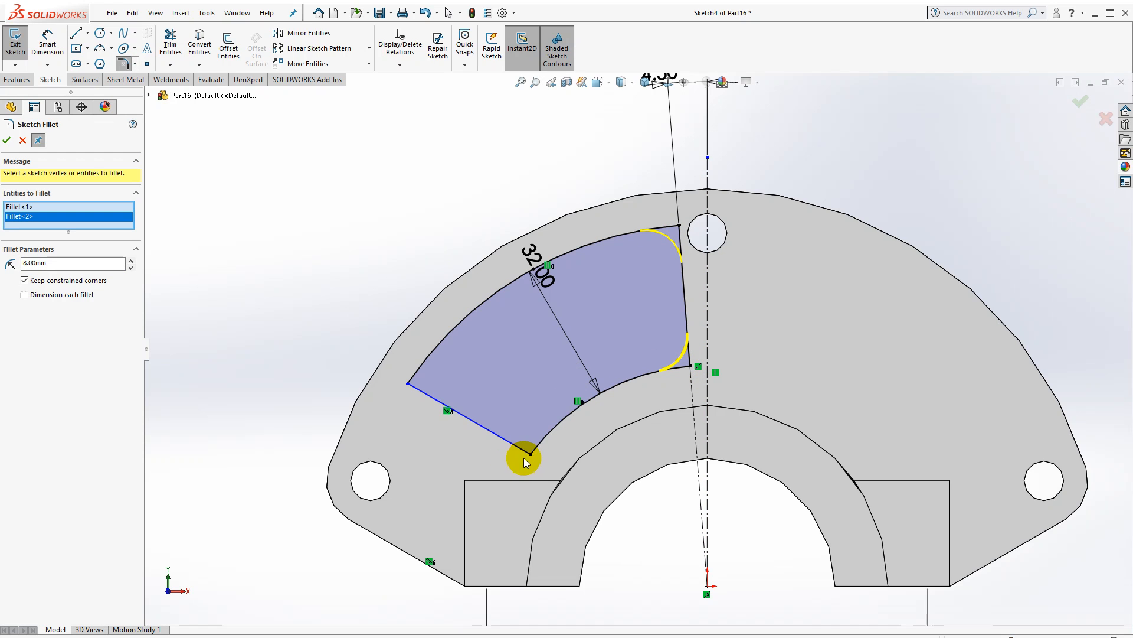
click(529, 455)
click(408, 383)
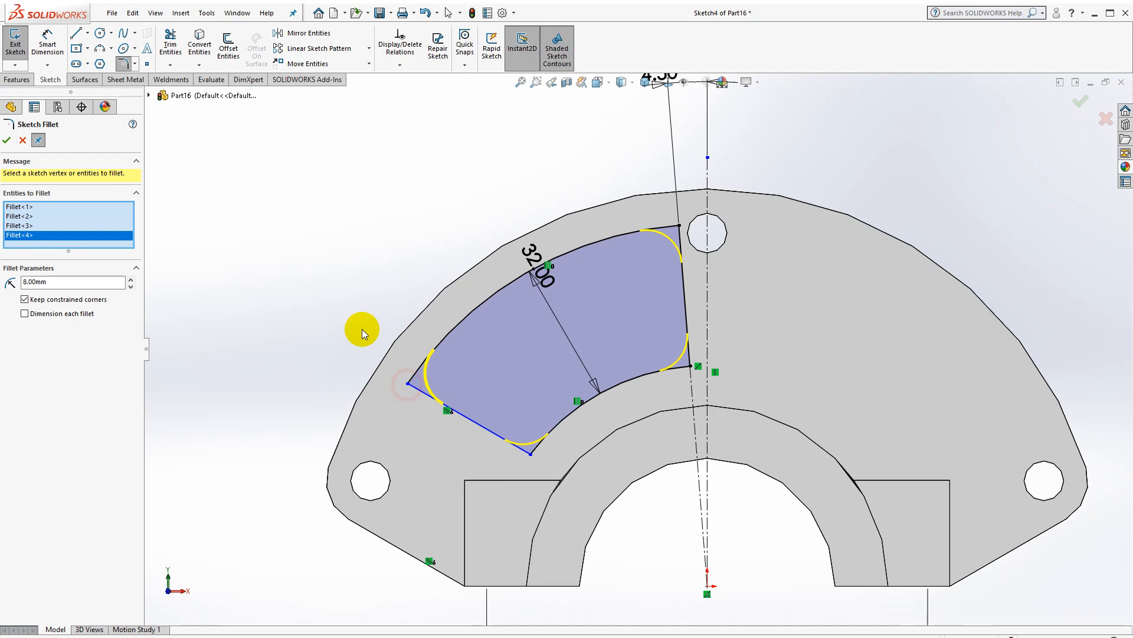
click(7, 140)
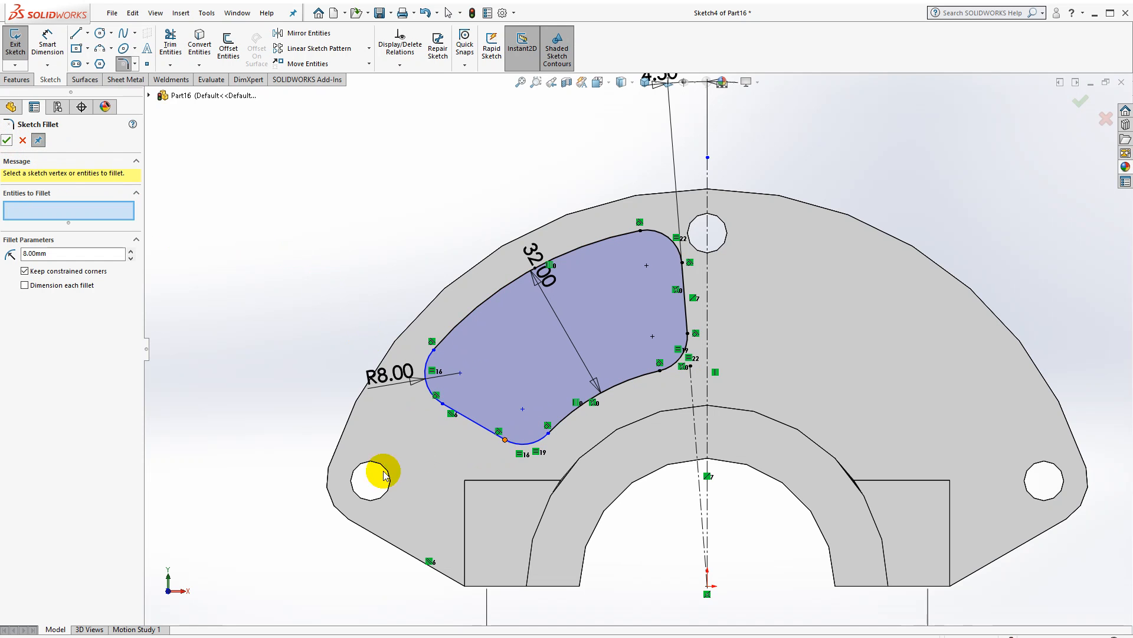
Dimension the vertical distance between the profile's lowest fillet arc and the left block's top edge as 5 mm.
click(47, 42)
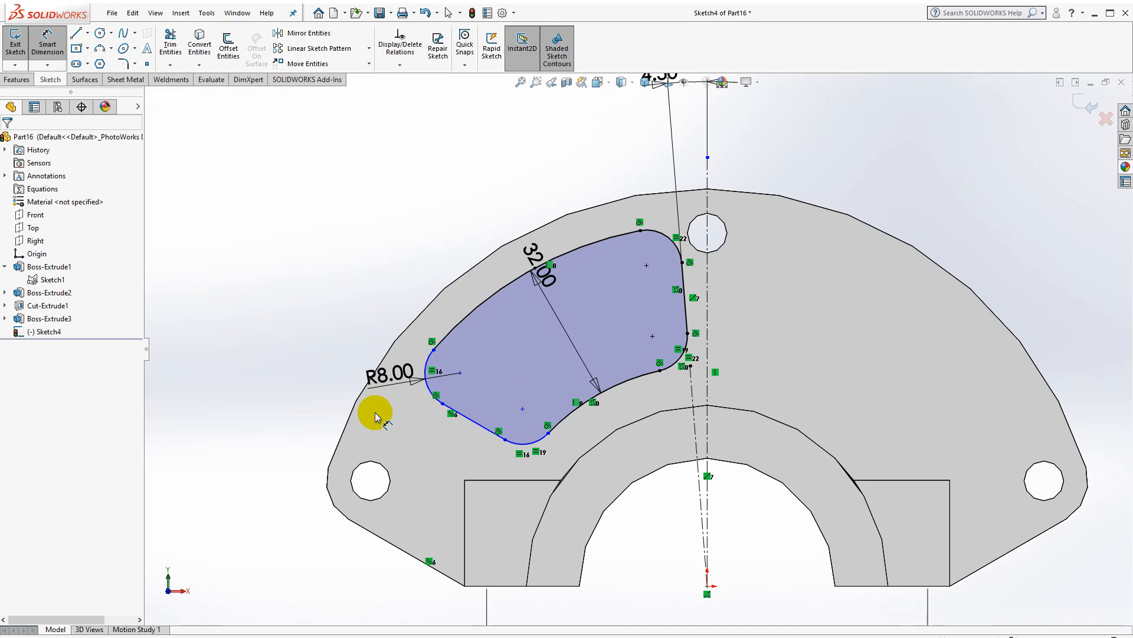
click(488, 482)
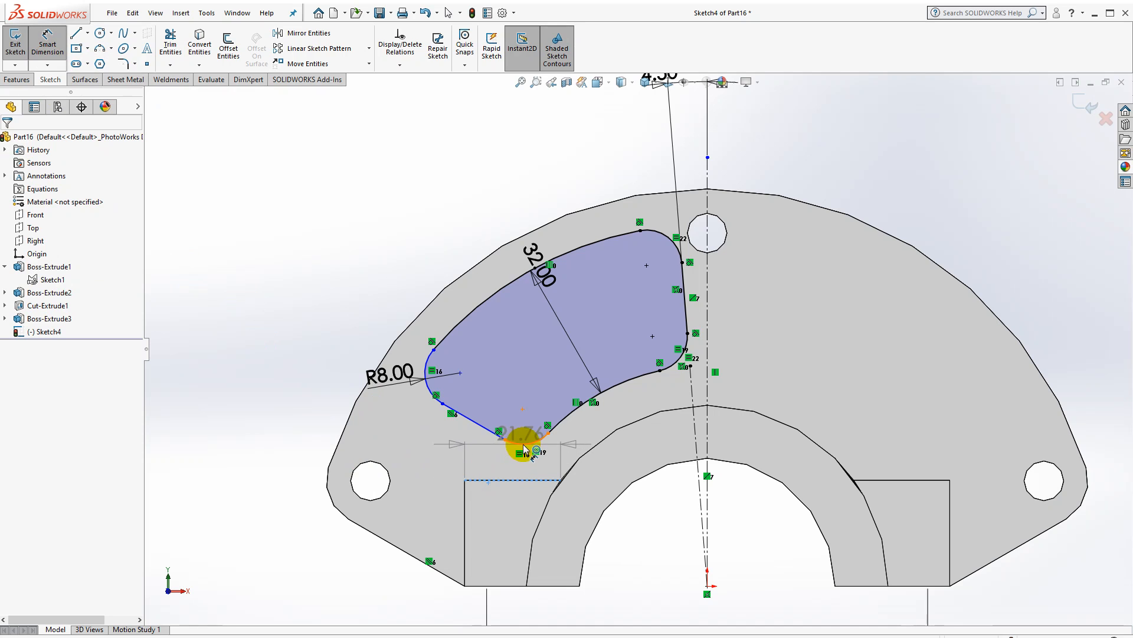
click(524, 447)
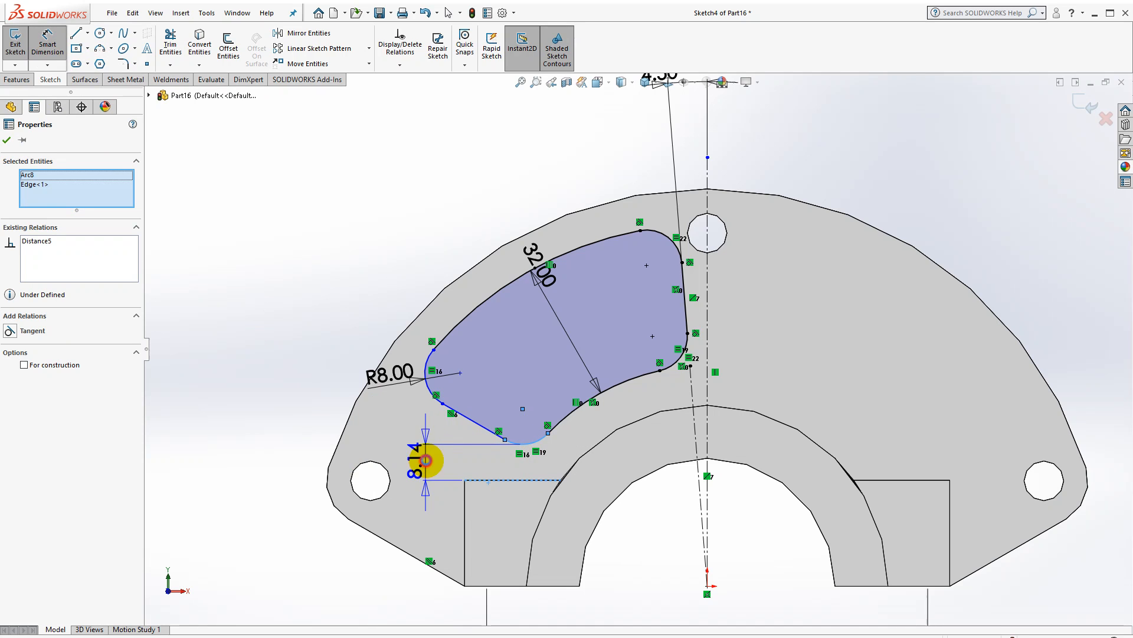
click(426, 460)
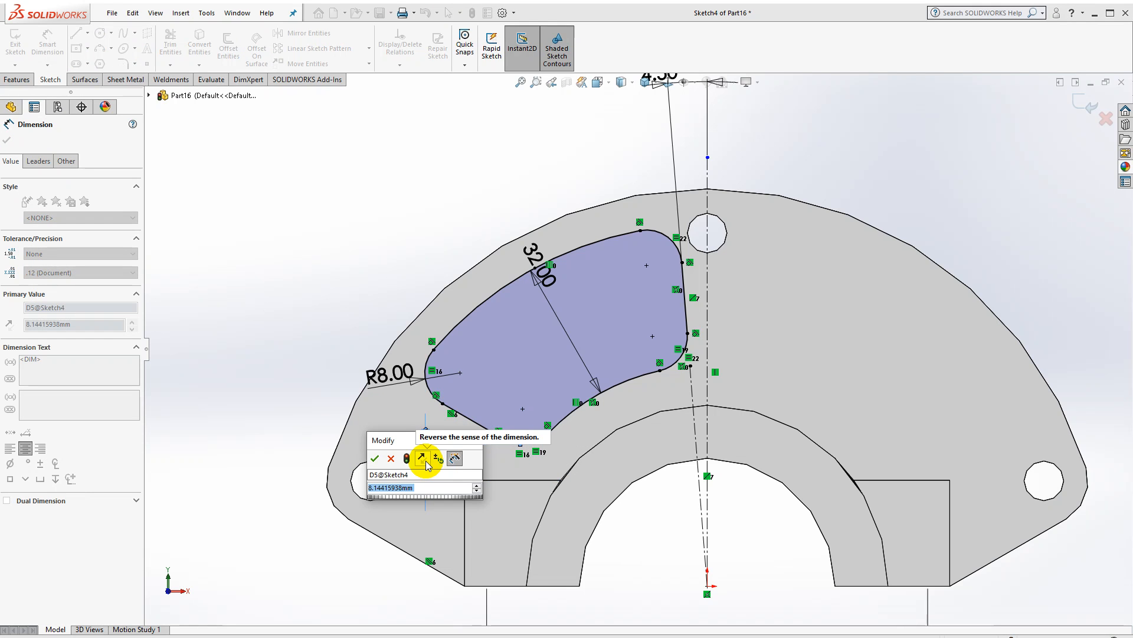
text(5)
key(Return)
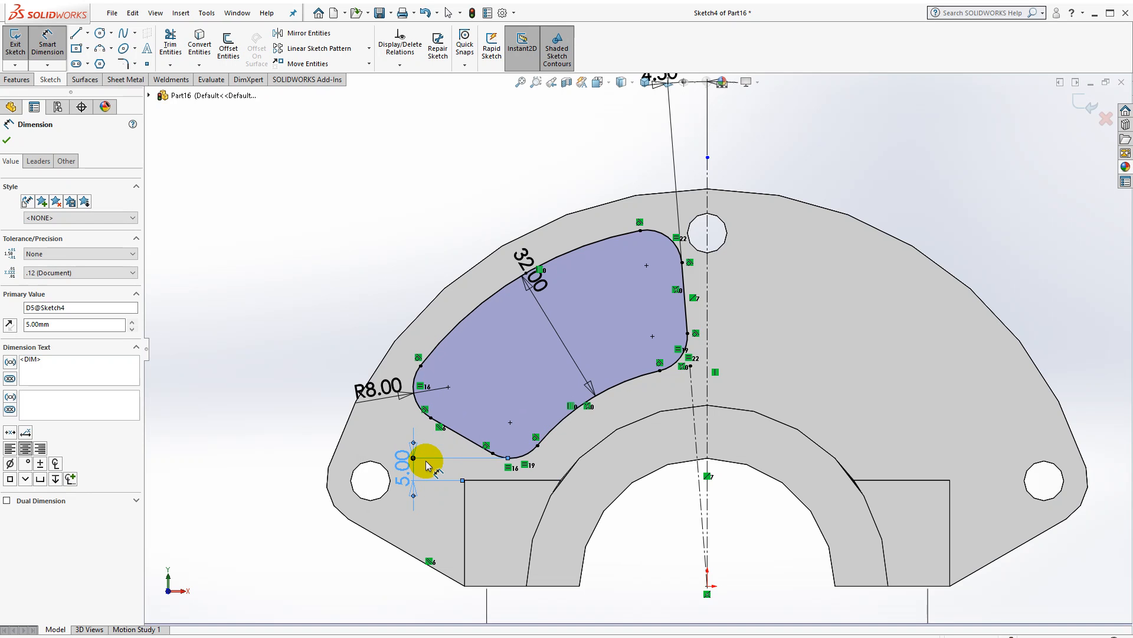
key(Escape)
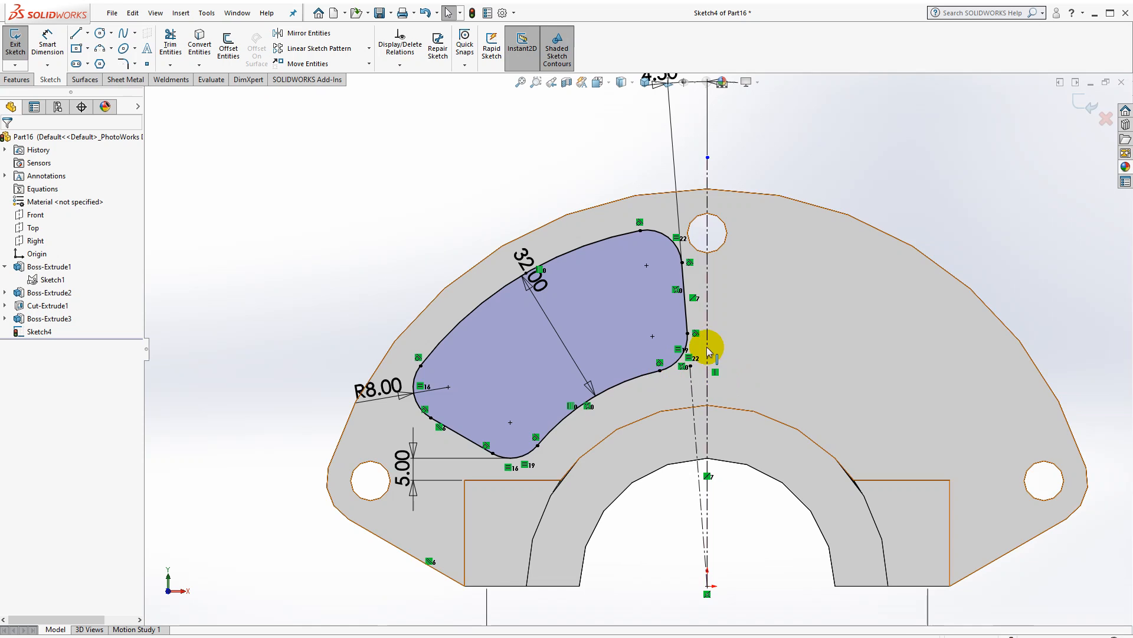
Mirror the complete filleted sector profile about the vertical centerline.
mouse_move(412, 231)
mouse_down()
mouse_move(683, 443)
mouse_move(728, 455)
mouse_move(668, 442)
mouse_up()
drag(386, 220, 743, 449)
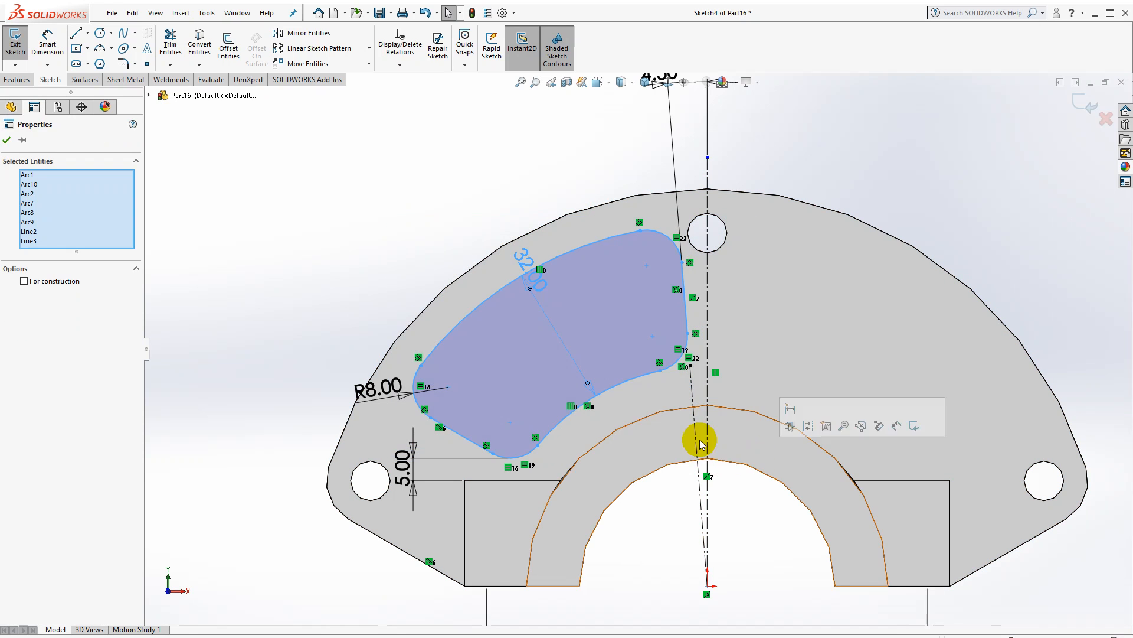
ctrl+click(709, 323)
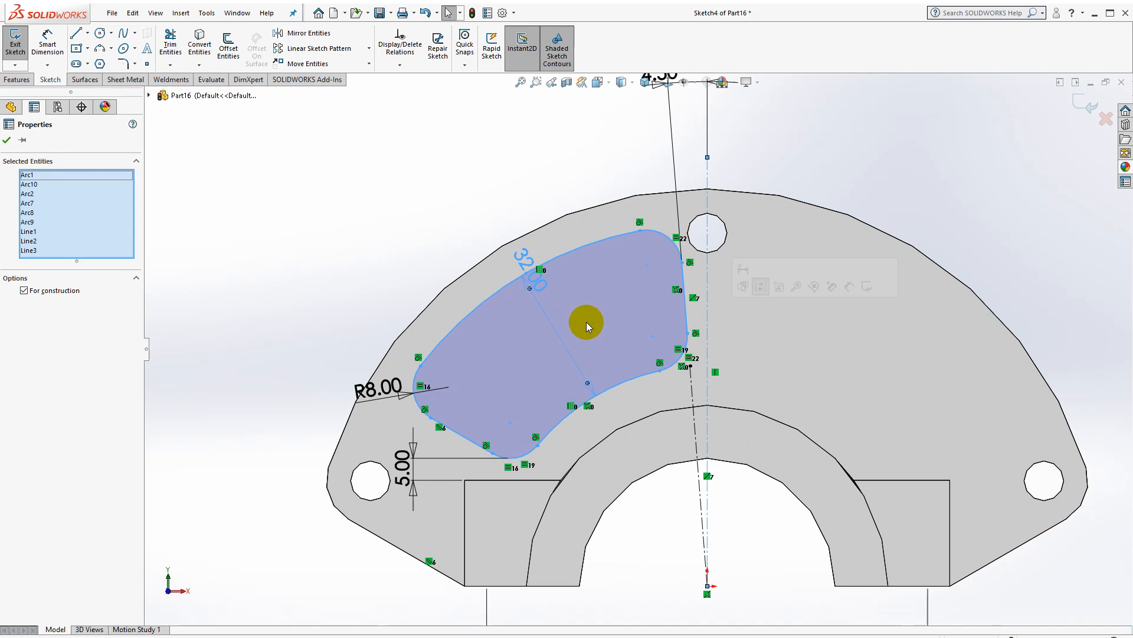
click(308, 35)
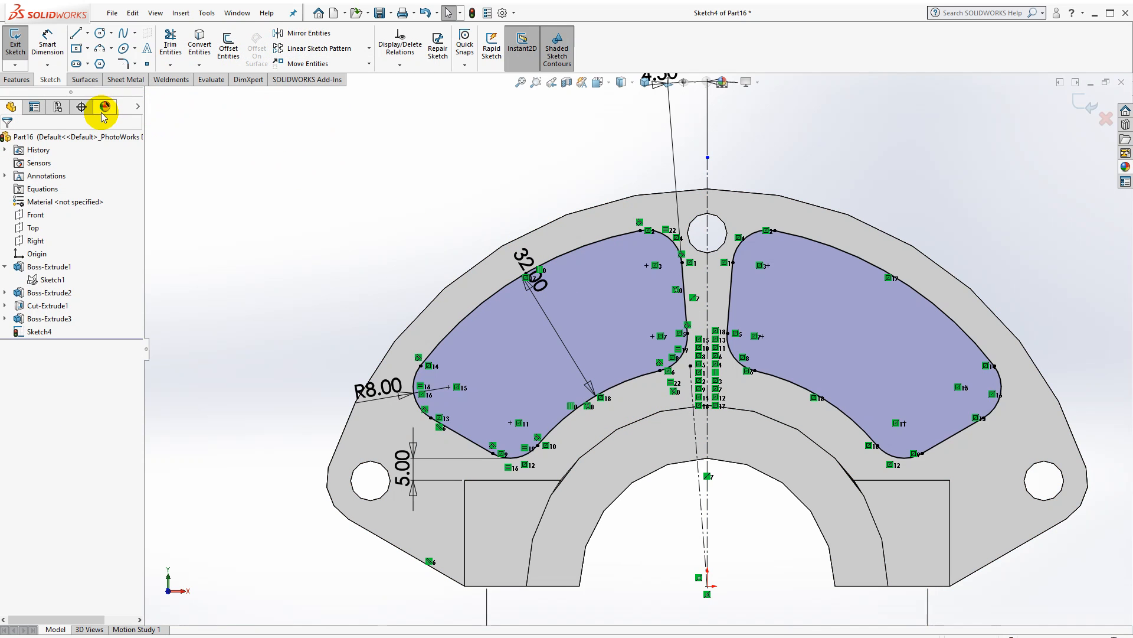
Cut both sector profiles through the plate with an Extruded Cut using the Up To Next end condition.
scroll(537, 172, up, 3)
scroll(771, 237, down, 2)
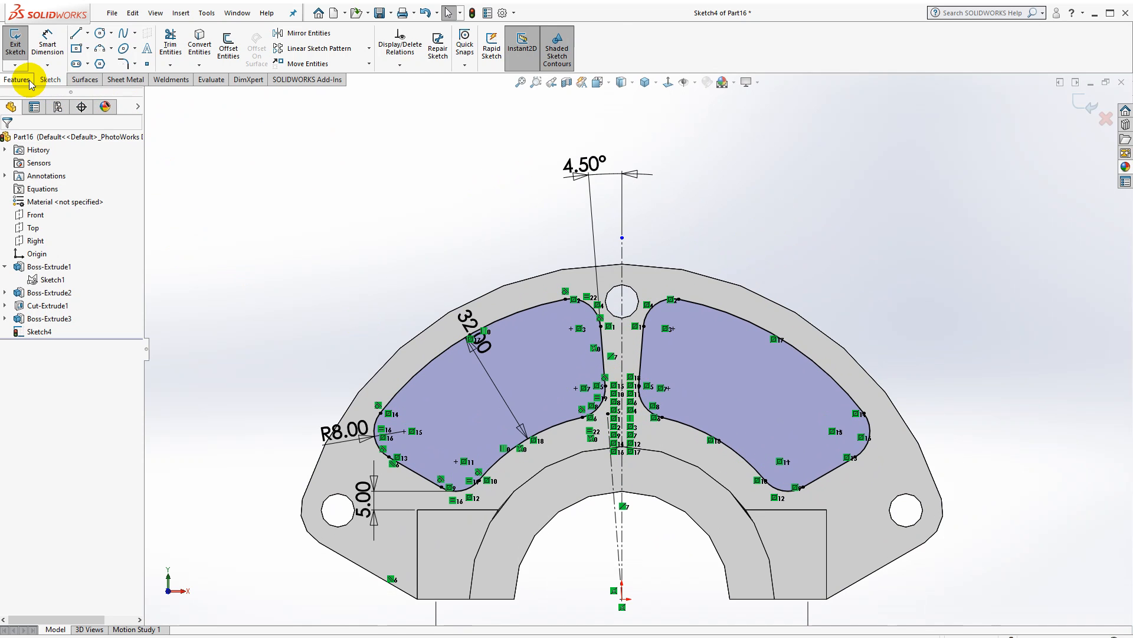
click(17, 79)
click(173, 46)
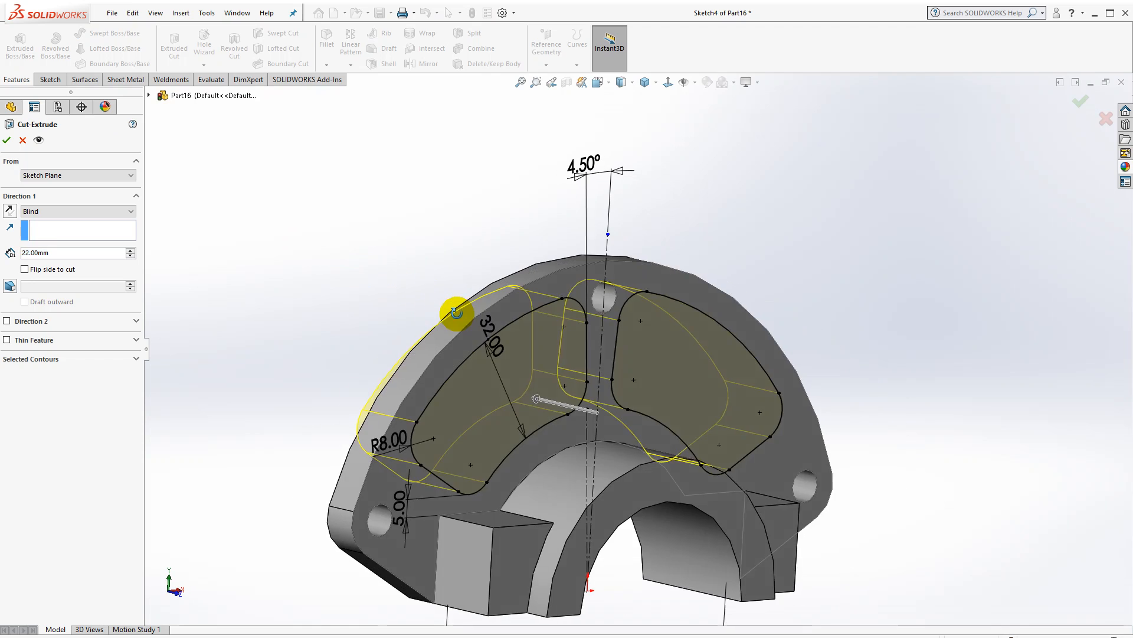
click(97, 210)
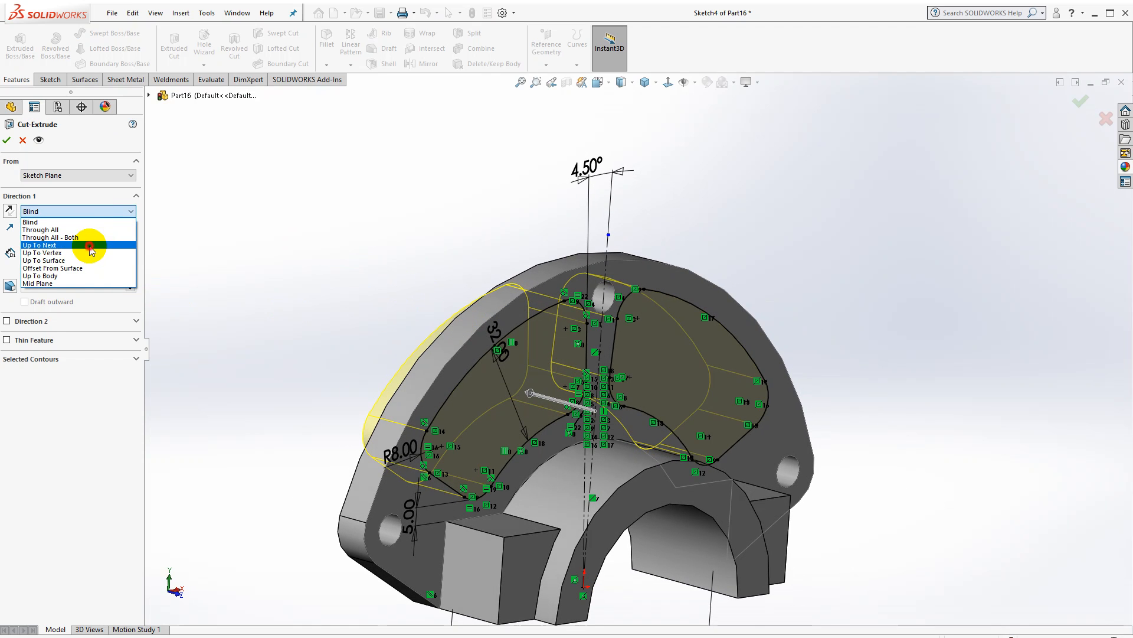
click(89, 245)
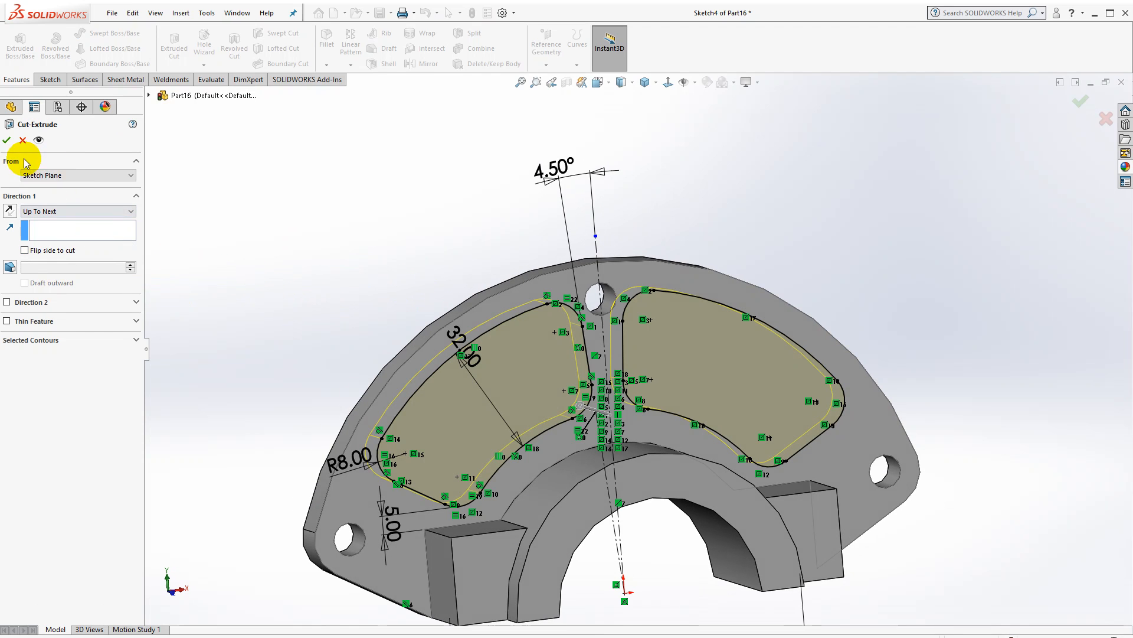
click(6, 140)
Start a new sketch on the front face of the half-ring boss, viewed normal to that face.
middle_drag(440, 263, 458, 220)
click(670, 82)
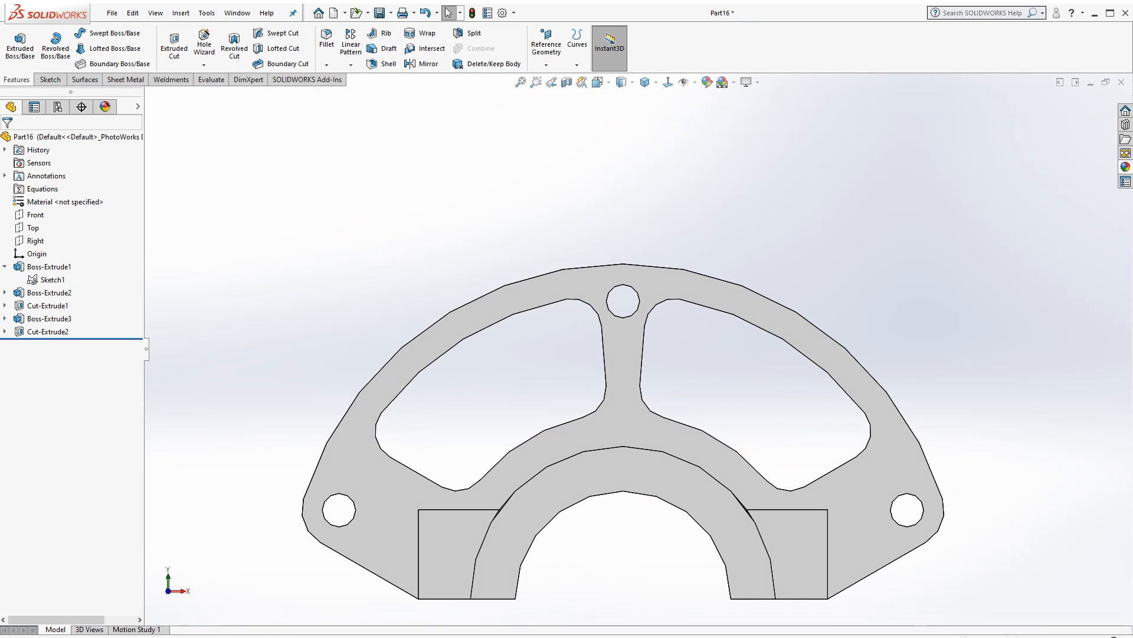
click(606, 481)
scroll(445, 349, up, 3)
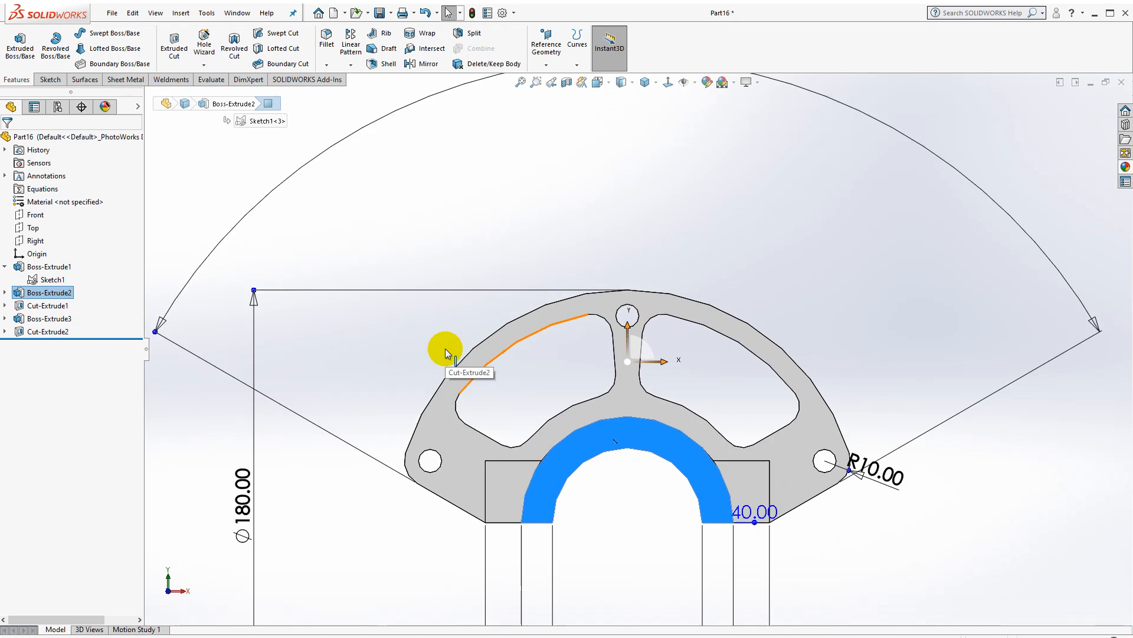
middle_drag(524, 379, 531, 435)
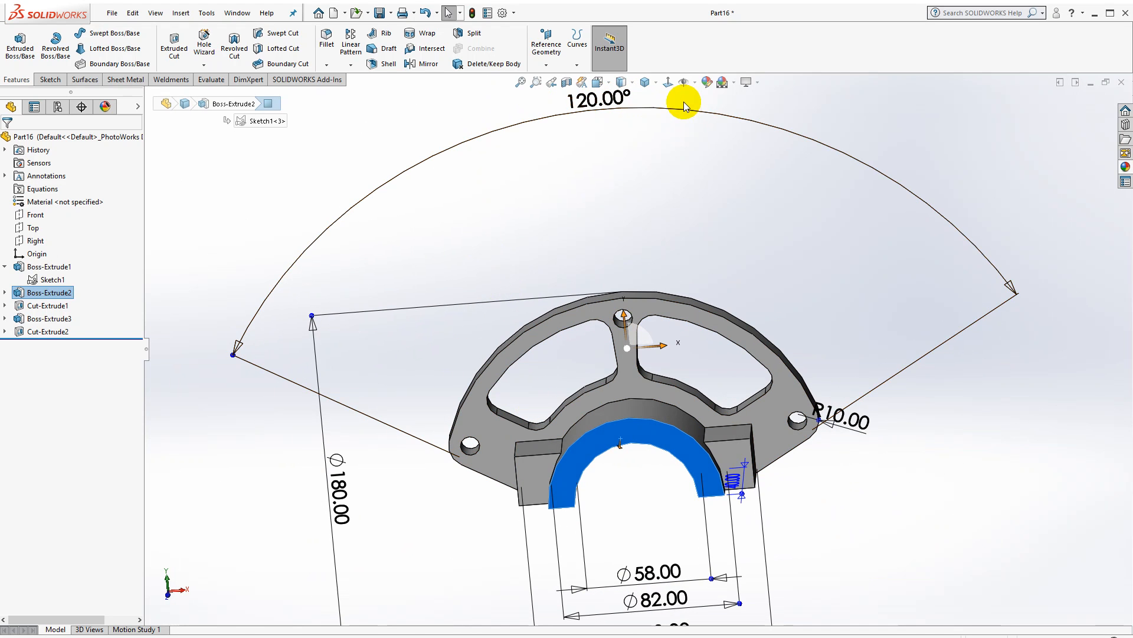
click(669, 83)
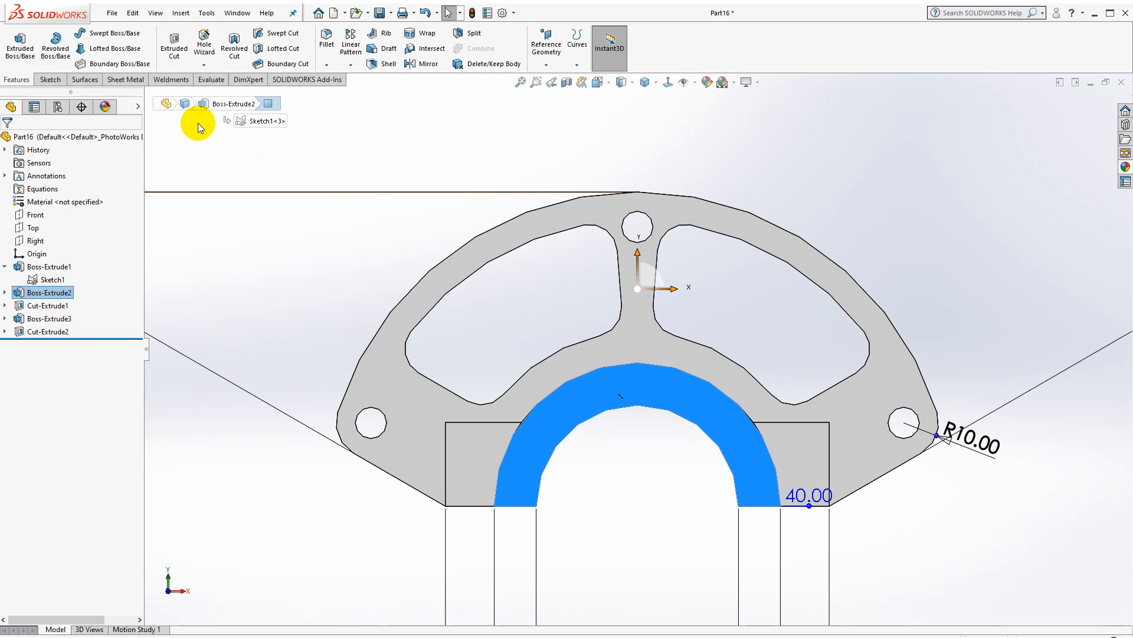
click(50, 79)
click(15, 44)
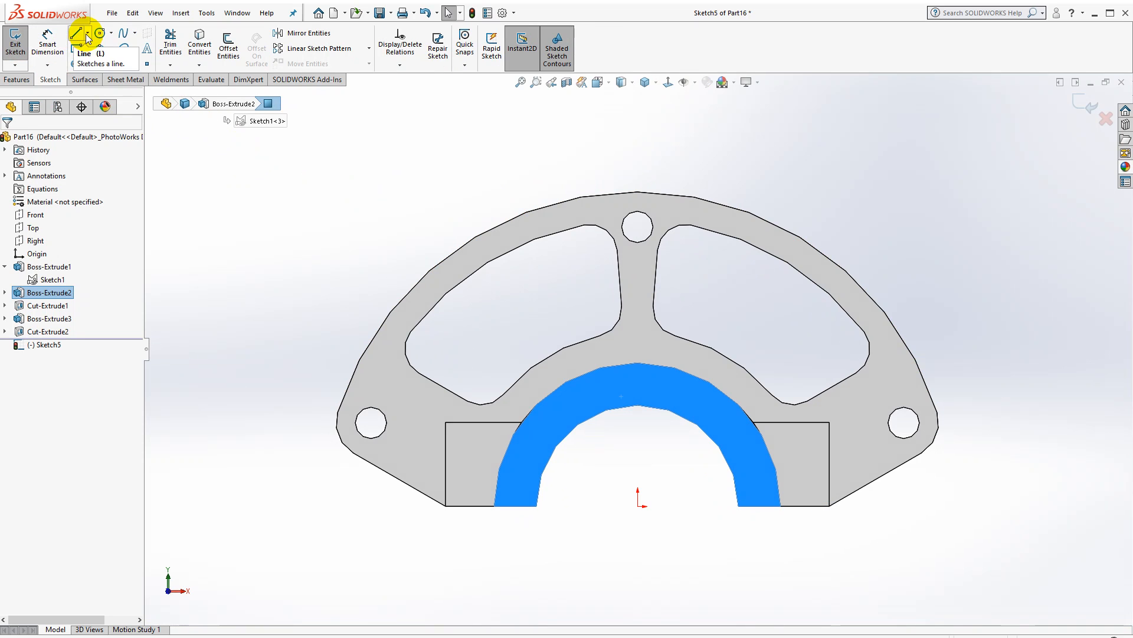
Sketch a vertical centerline from the origin to a point above the plate's outer edge.
click(87, 34)
click(97, 63)
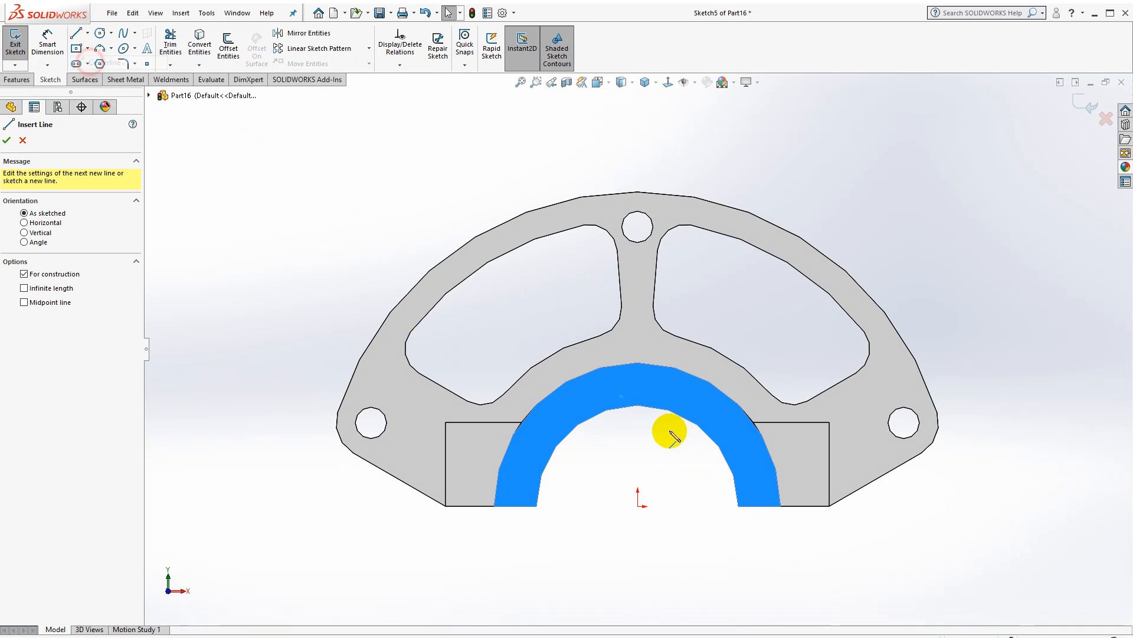
click(637, 506)
click(637, 120)
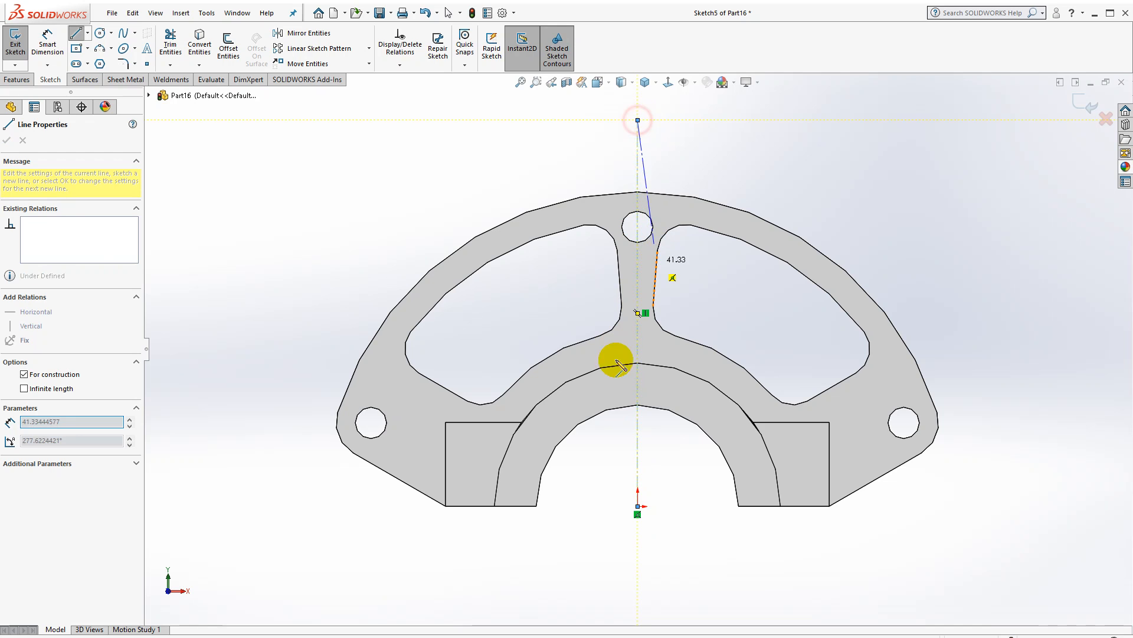
key(Escape)
Sketch a circle centred on the origin and dimension its diameter as 15 mm.
click(100, 33)
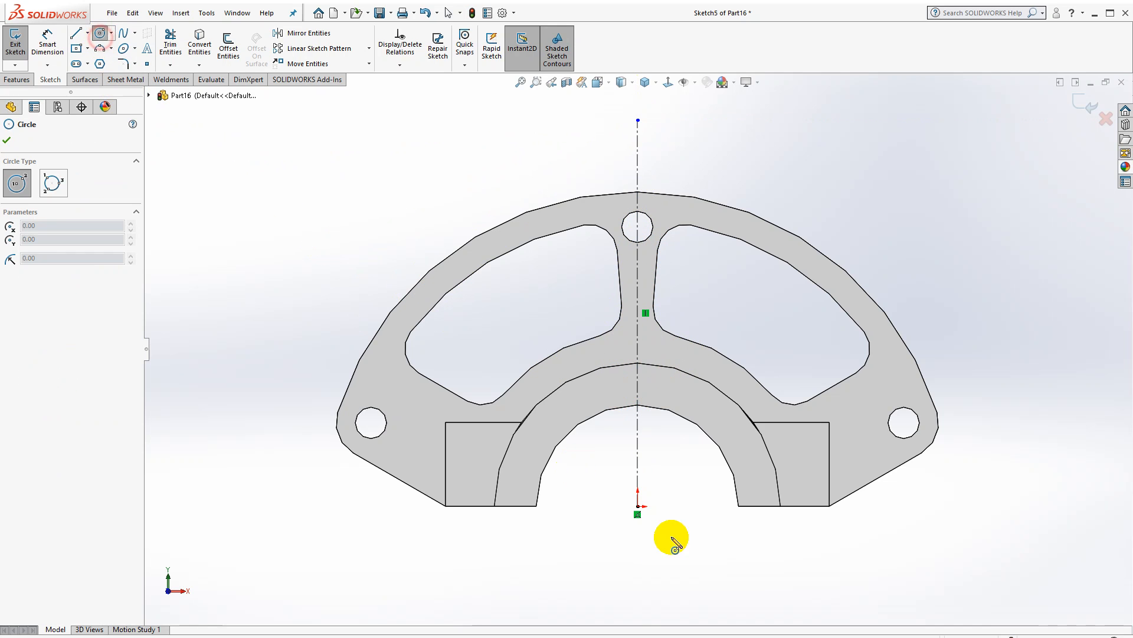
click(638, 506)
click(655, 534)
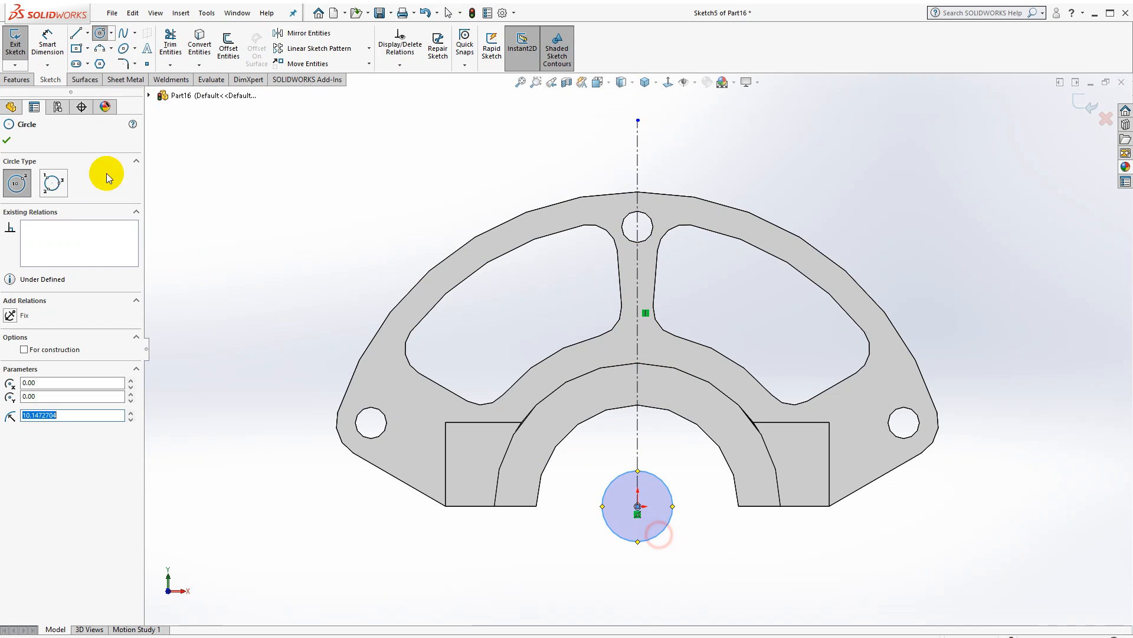
click(47, 44)
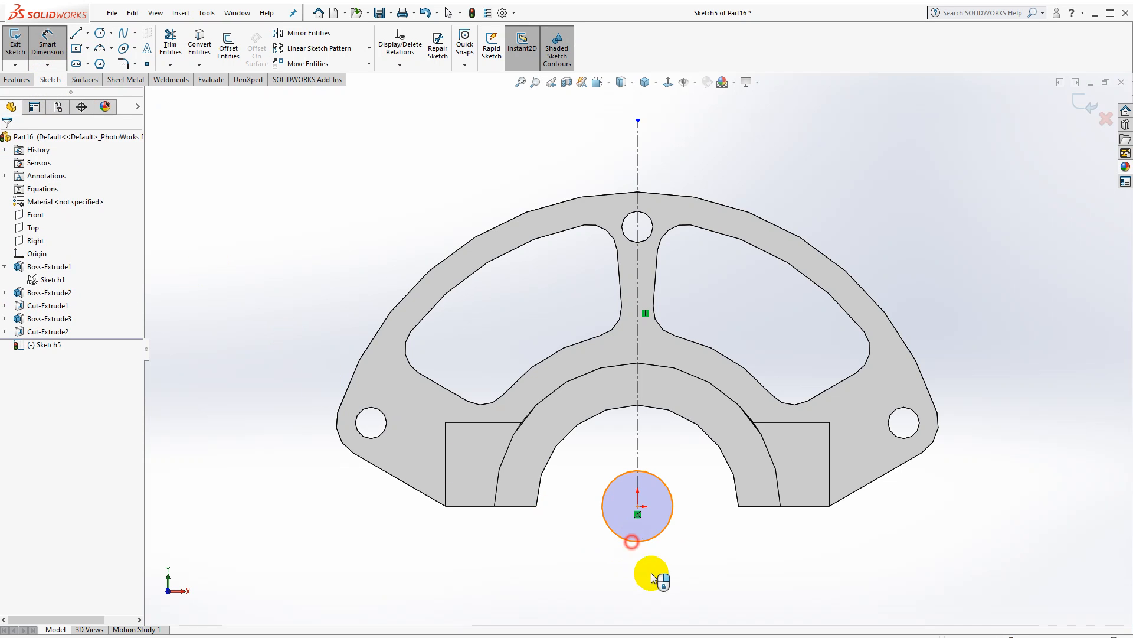
click(630, 542)
click(649, 599)
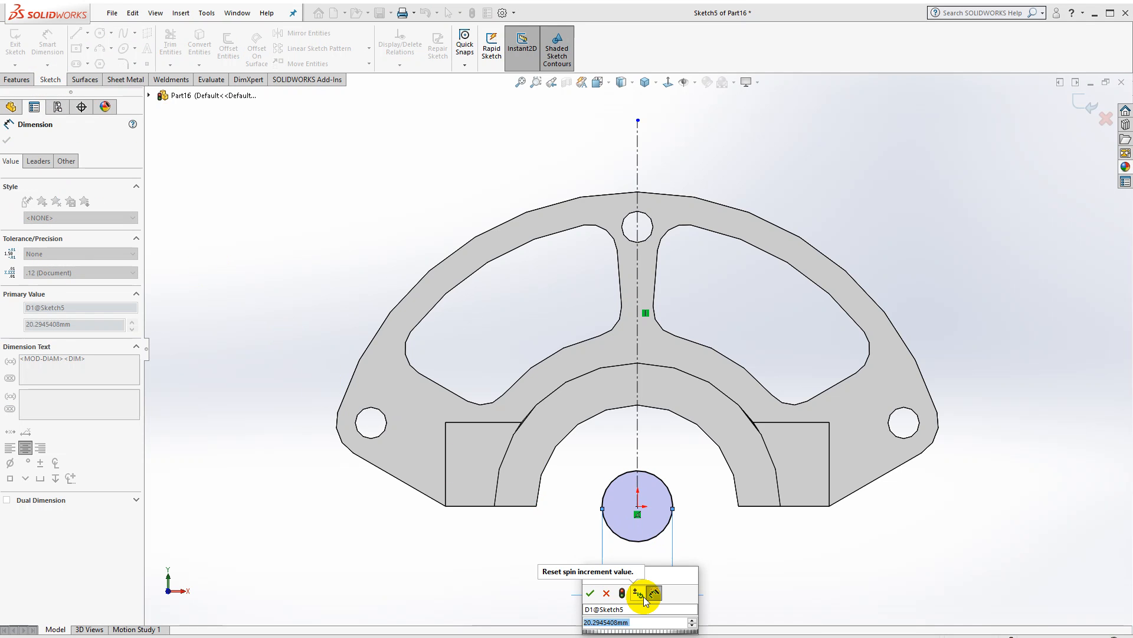
text(15)
key(Return)
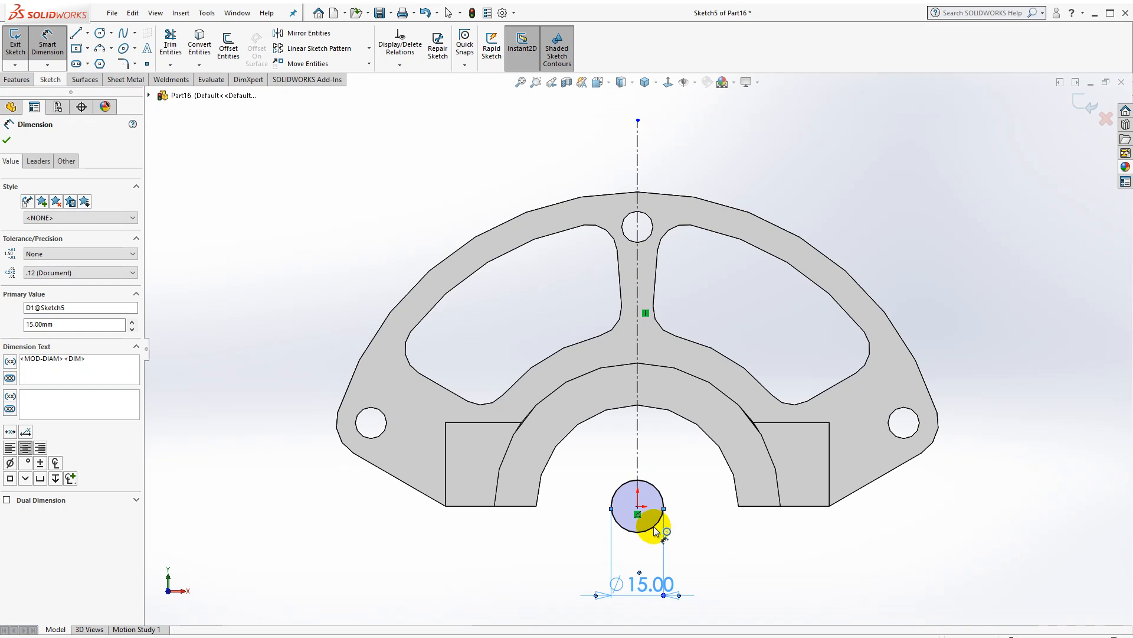
key(Escape)
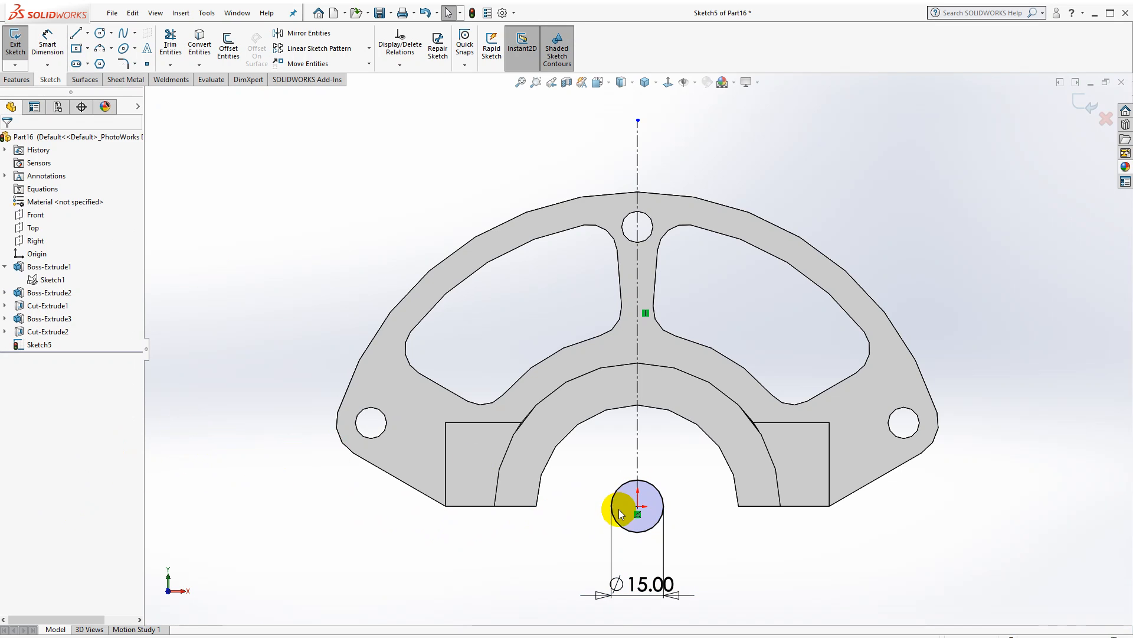
Convert the 15 mm circle at the origin to construction geometry.
click(621, 503)
click(54, 351)
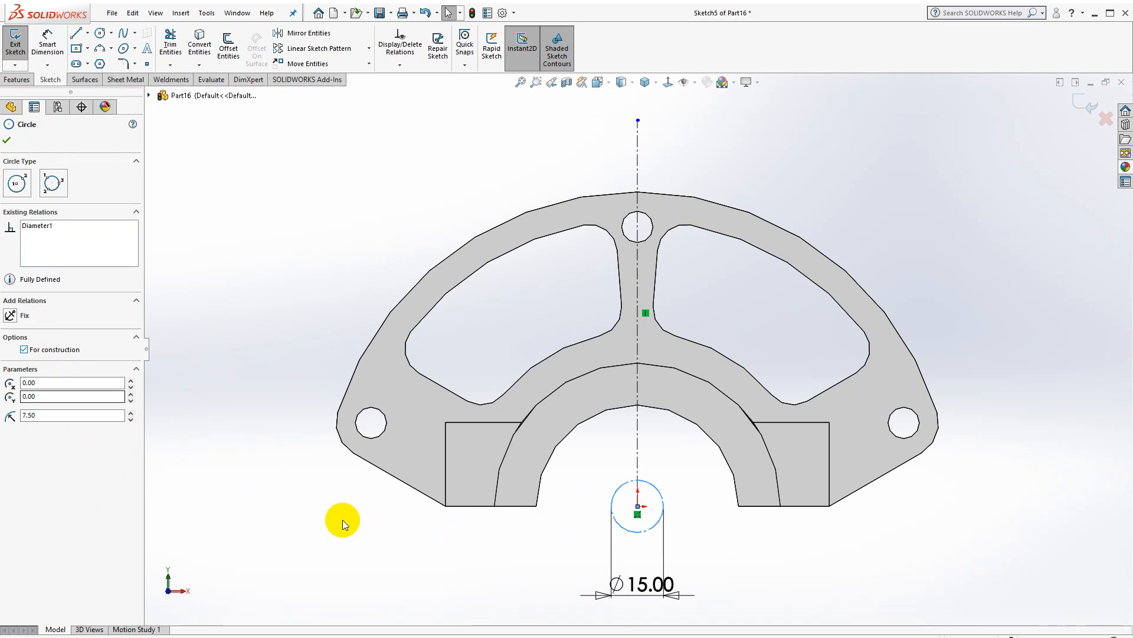
click(342, 519)
Sketch two centerlines meeting at a point on the vertical centerline, each starting from opposite sides of the 15 mm construction circle.
click(89, 37)
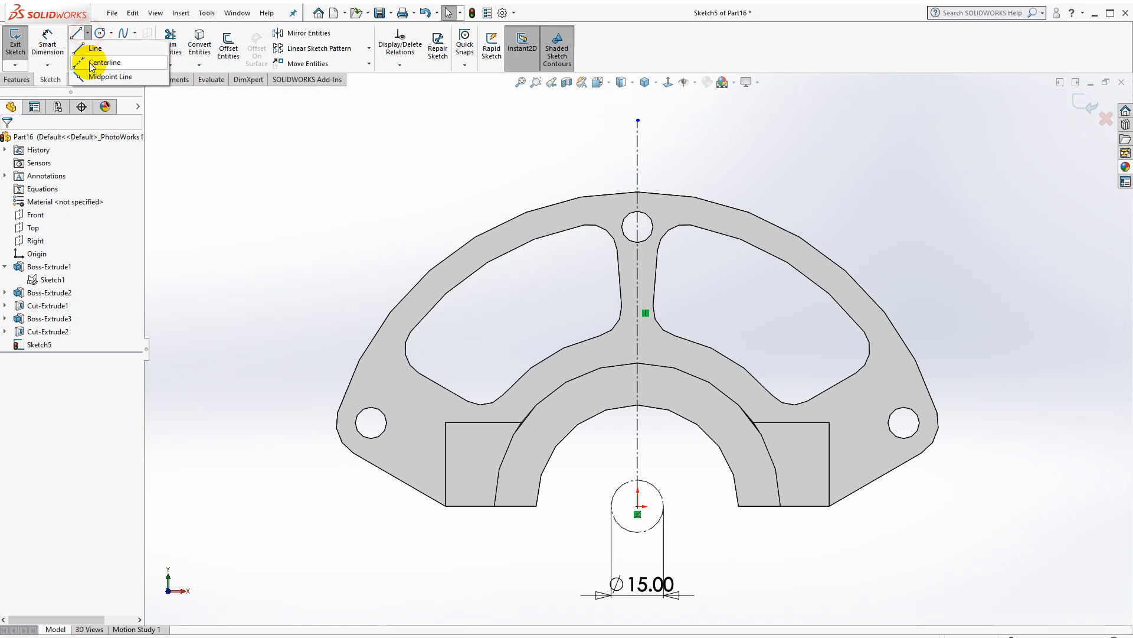
click(99, 64)
click(615, 495)
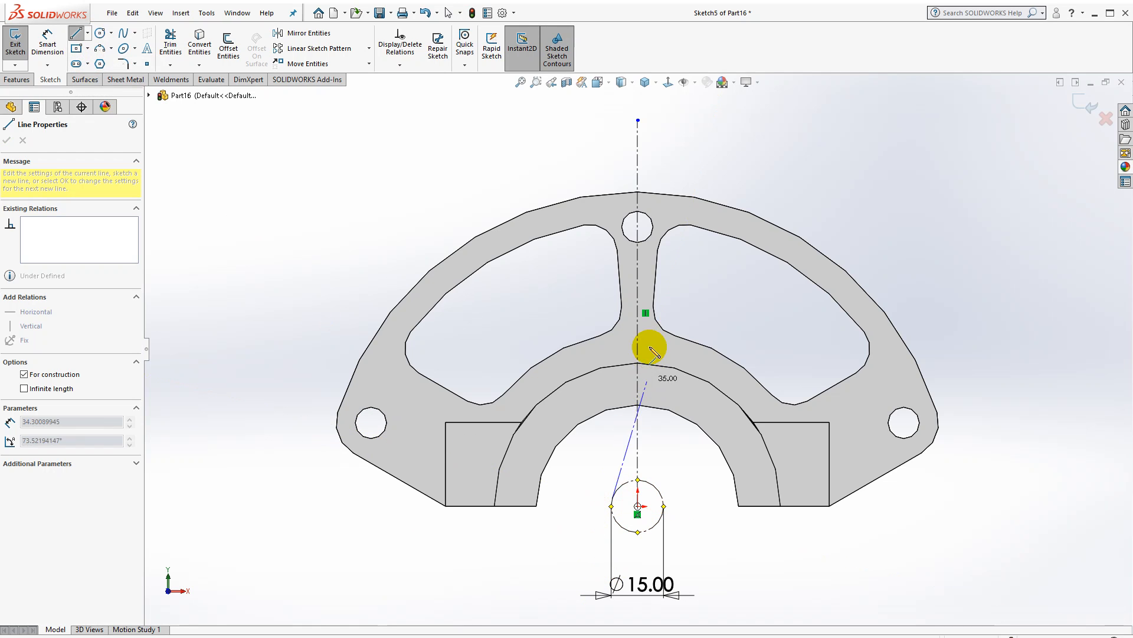
click(638, 327)
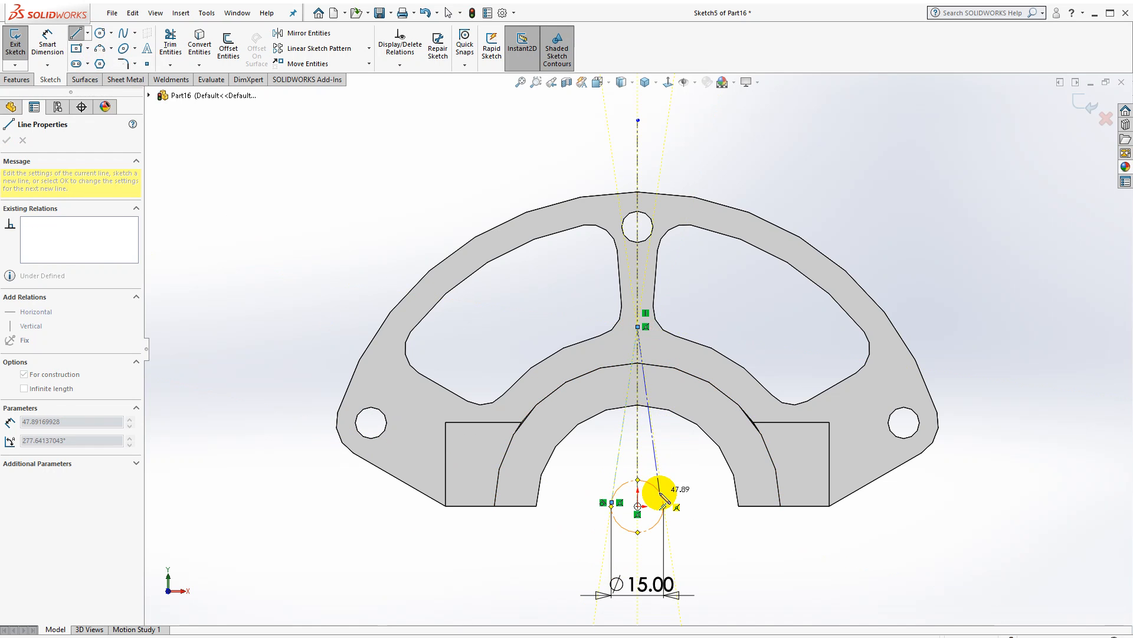
double_click(660, 493)
key(Escape)
Make the right slanted centerline tangent to the 15 mm construction circle.
scroll(668, 493, down, 3)
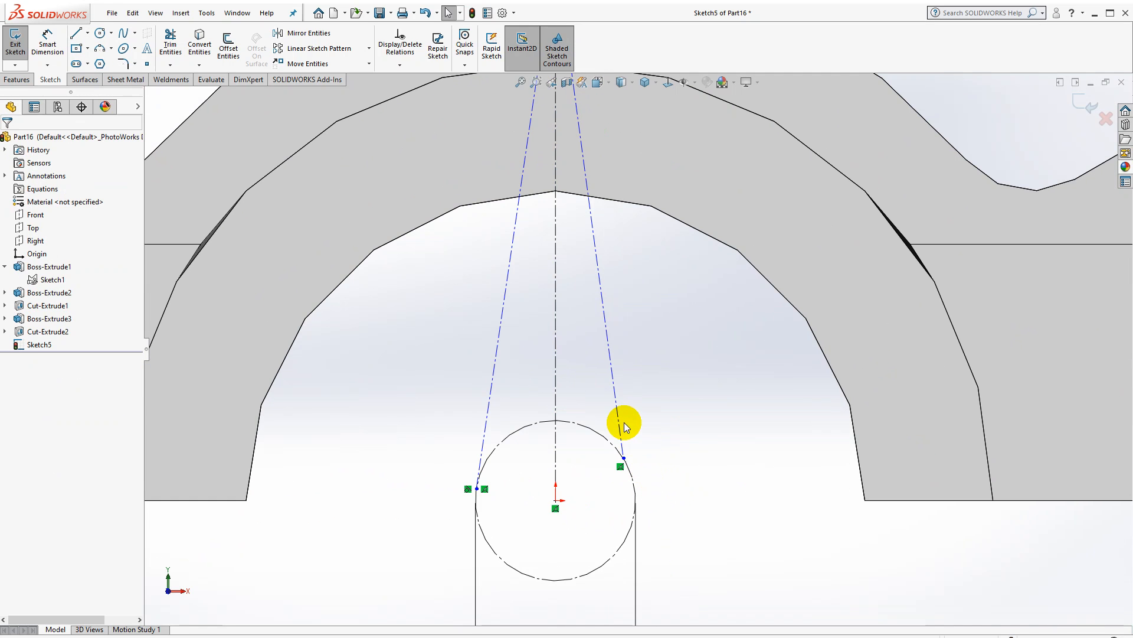
click(620, 423)
ctrl+click(607, 435)
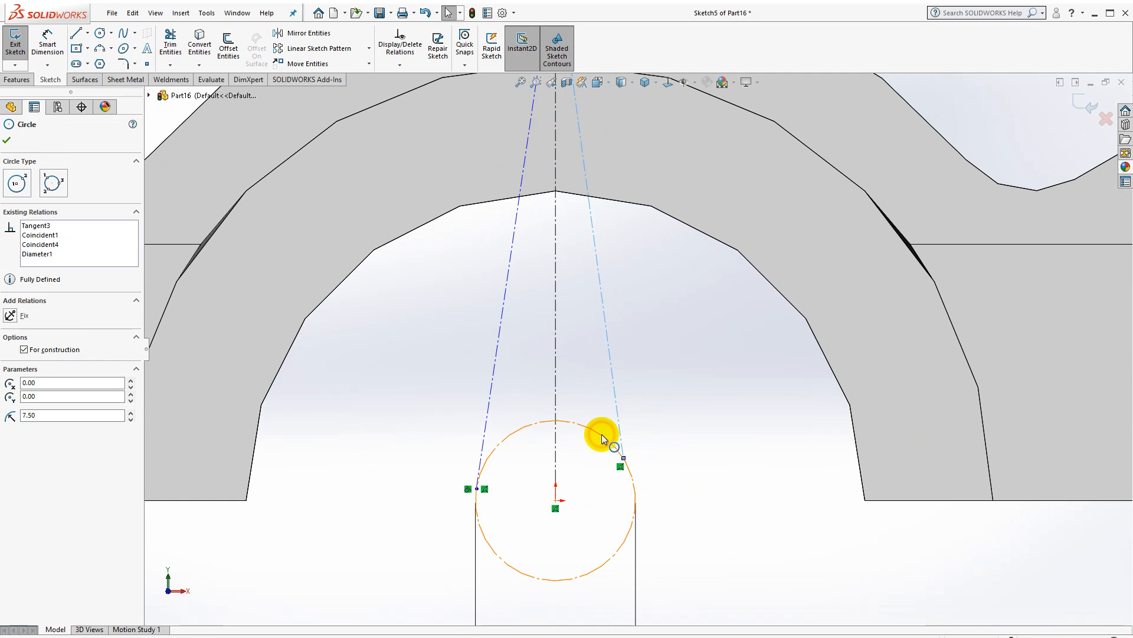
click(636, 380)
click(639, 332)
Dimension the angle between the two slanted centerlines as 15°.
scroll(533, 297, up, 3)
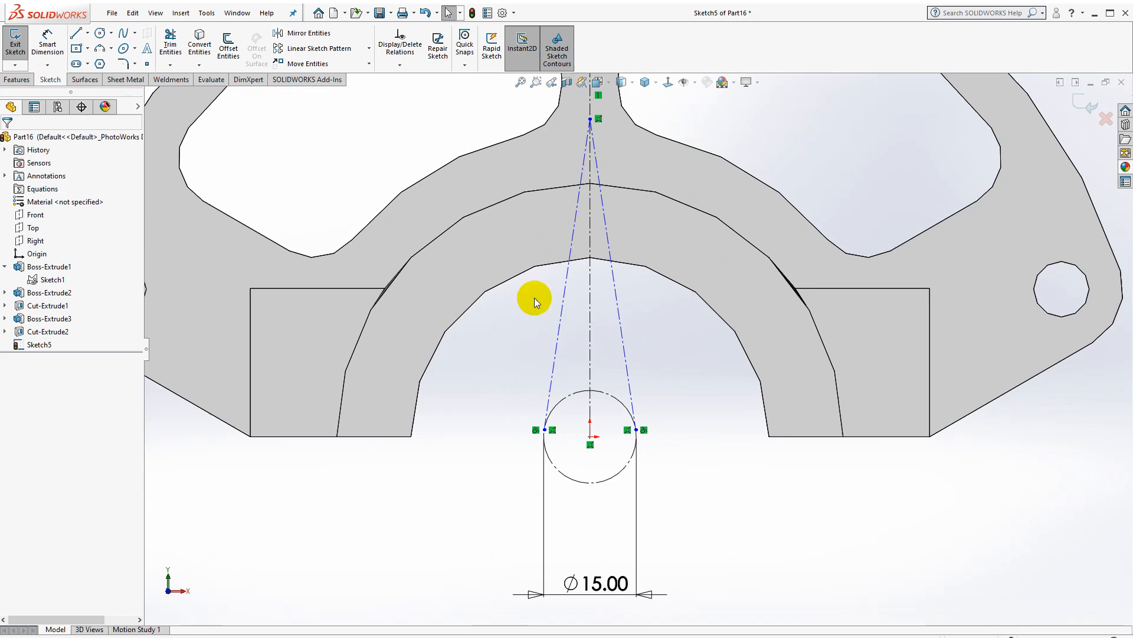
click(36, 54)
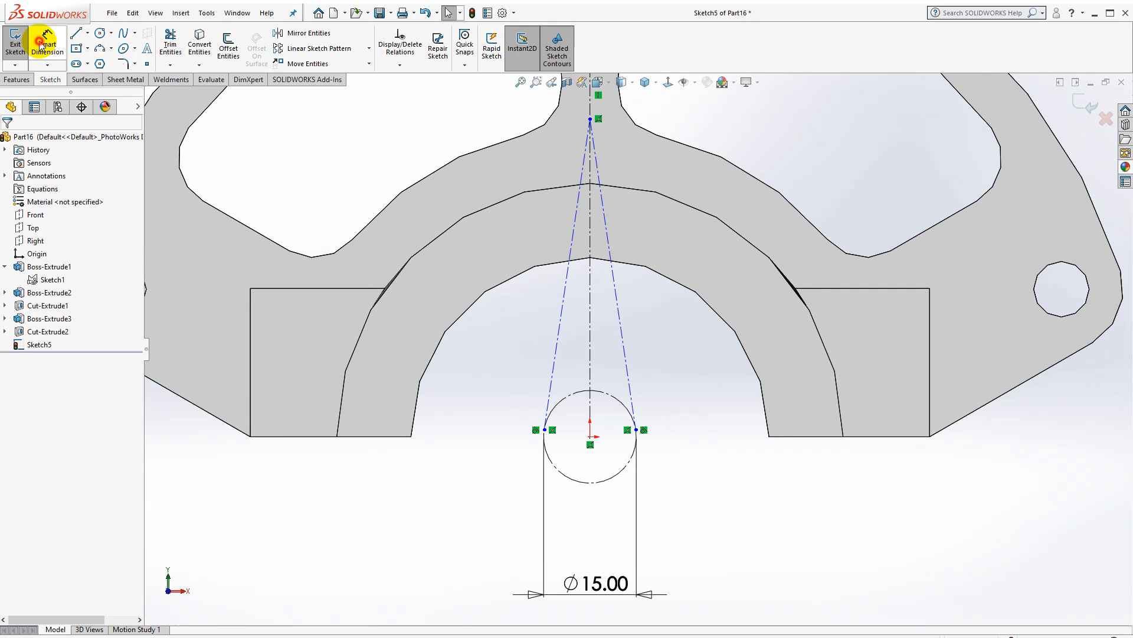
click(561, 321)
click(620, 329)
click(604, 366)
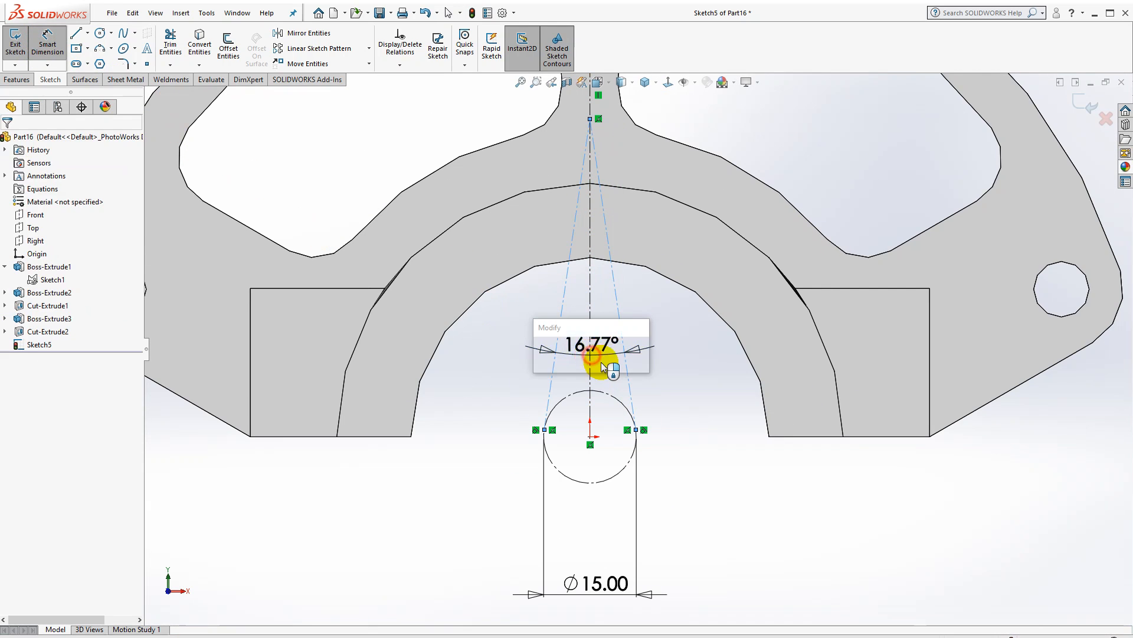
text(15)
key(Return)
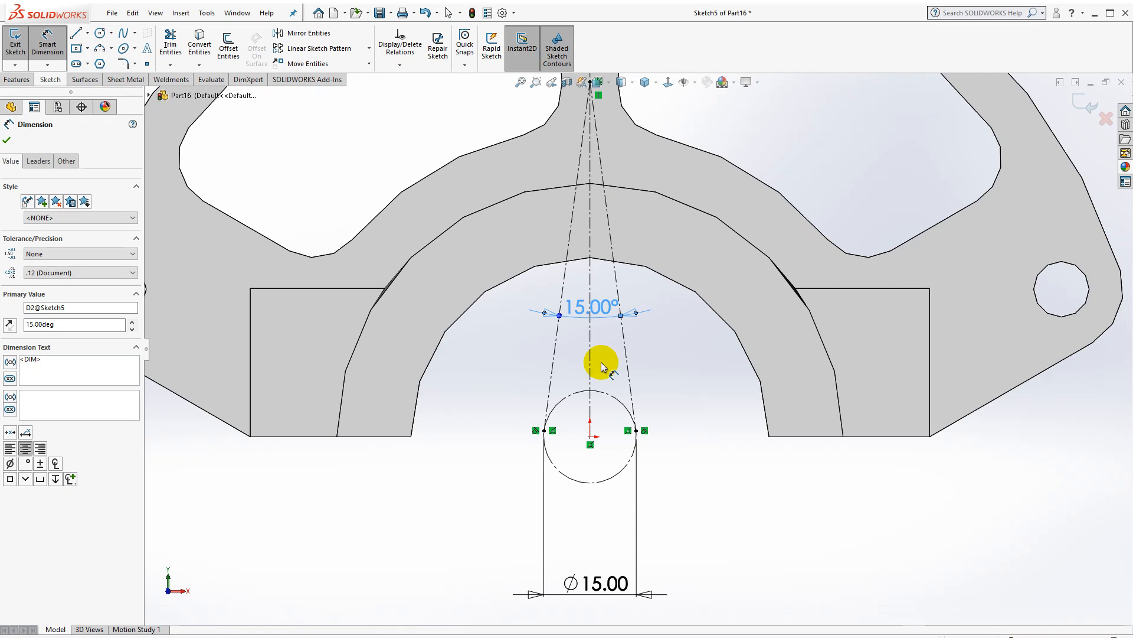
scroll(608, 331, up, 2)
key(Escape)
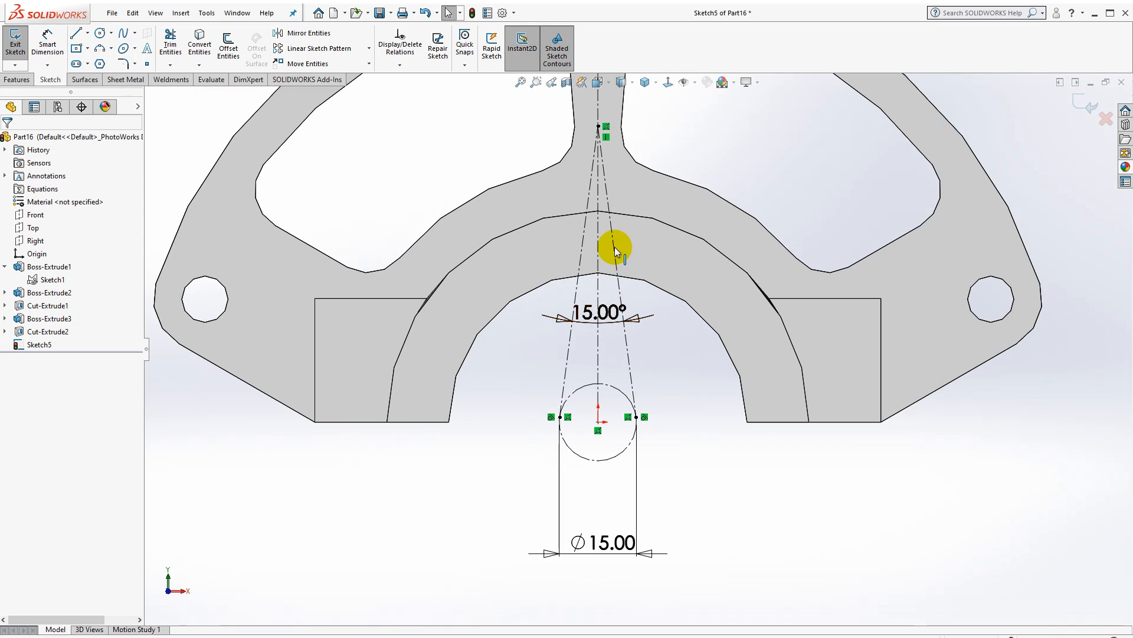
Offset the half-ring boss's inner arc edge outward by 5 mm.
scroll(616, 251, down, 2)
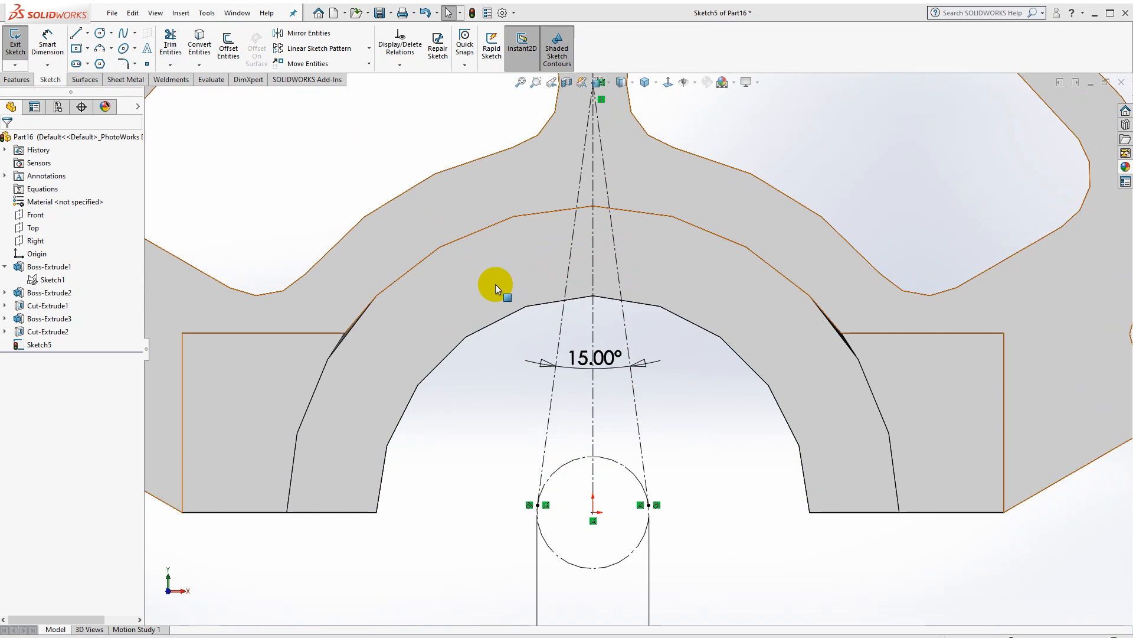
click(610, 301)
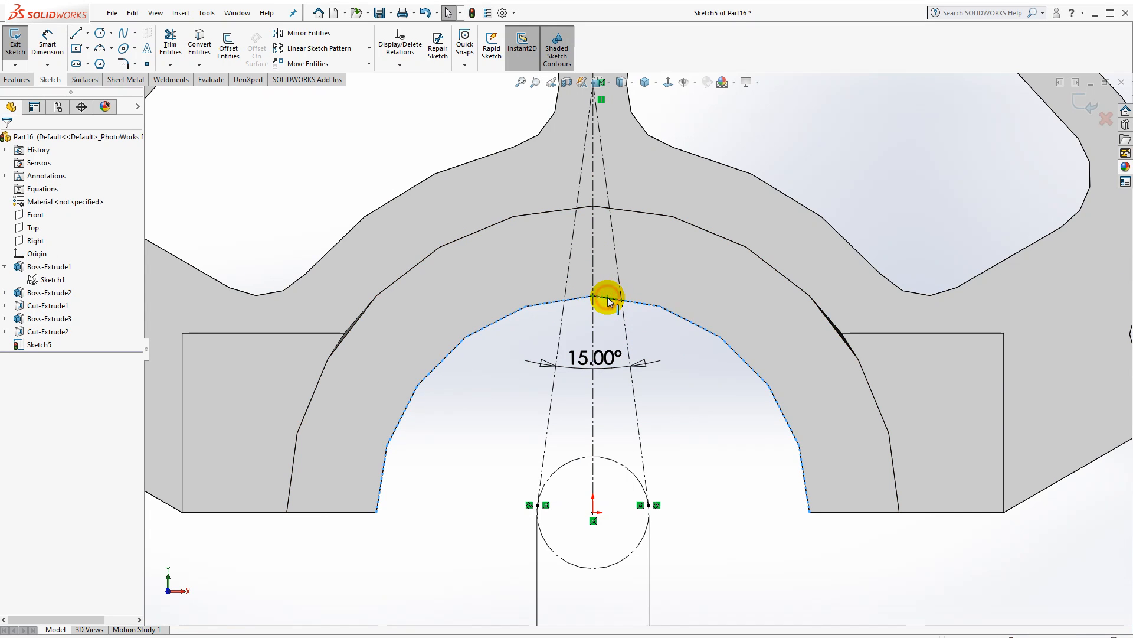
click(228, 38)
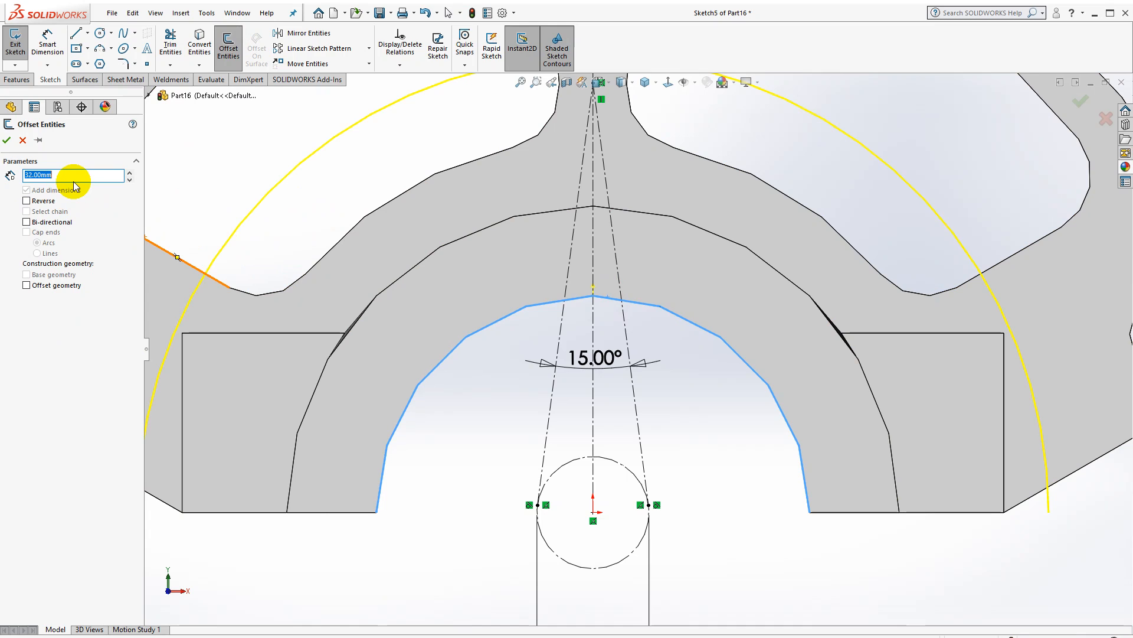
text(5)
key(Return)
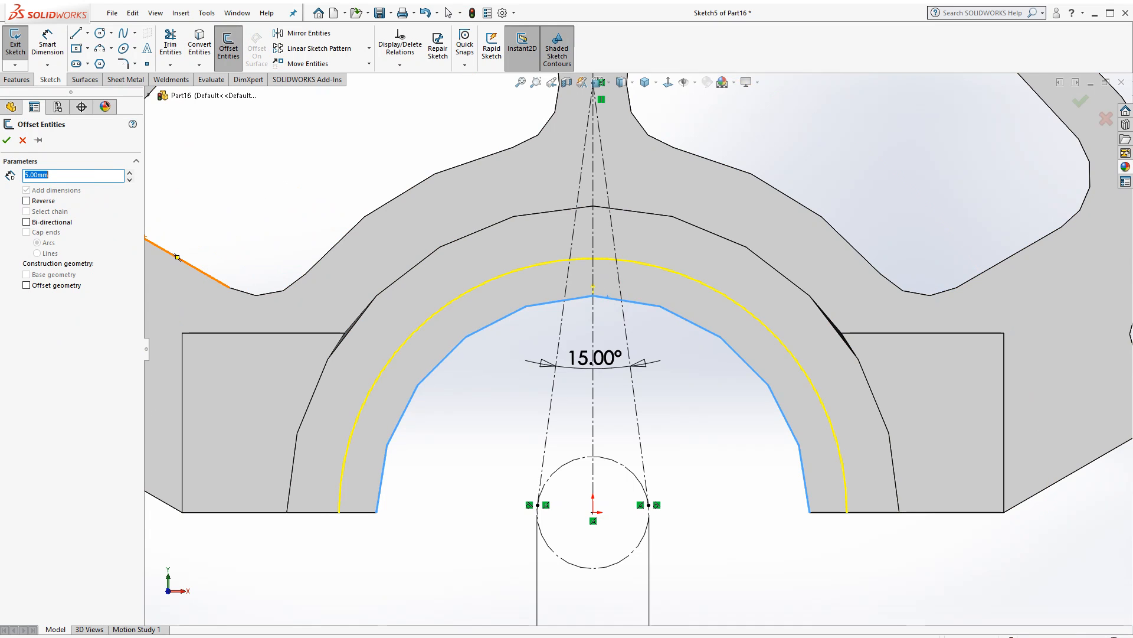
click(7, 141)
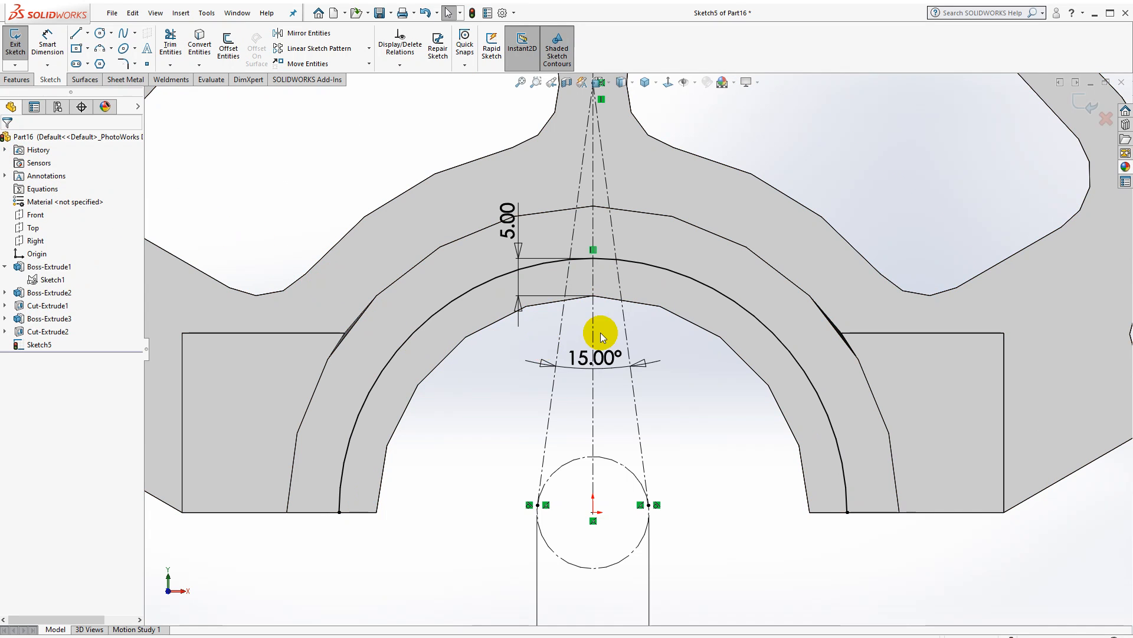
Sketch two solid lines along the slanted centerlines, each running from the offset arc to the boss's inner edge.
click(76, 33)
scroll(611, 280, down, 5)
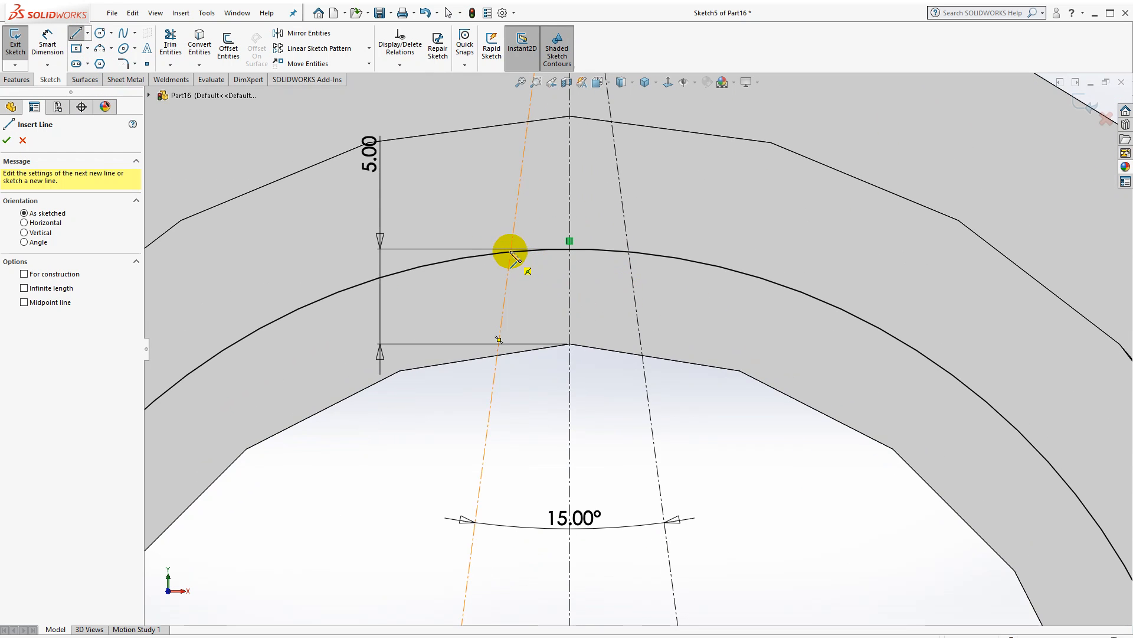
drag(512, 254, 499, 367)
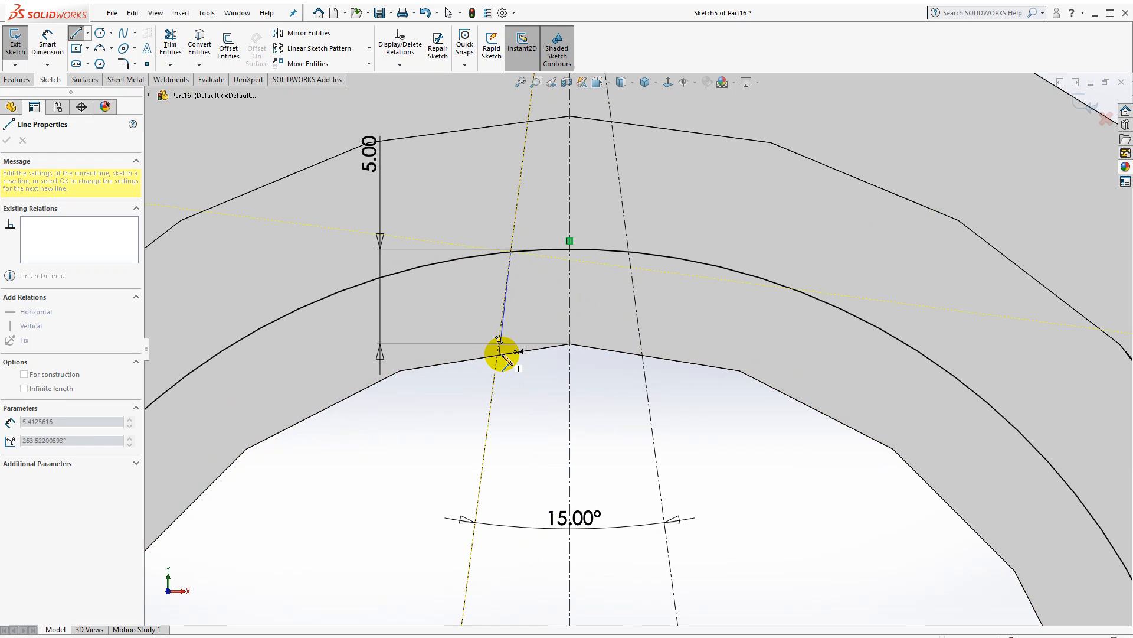
click(499, 354)
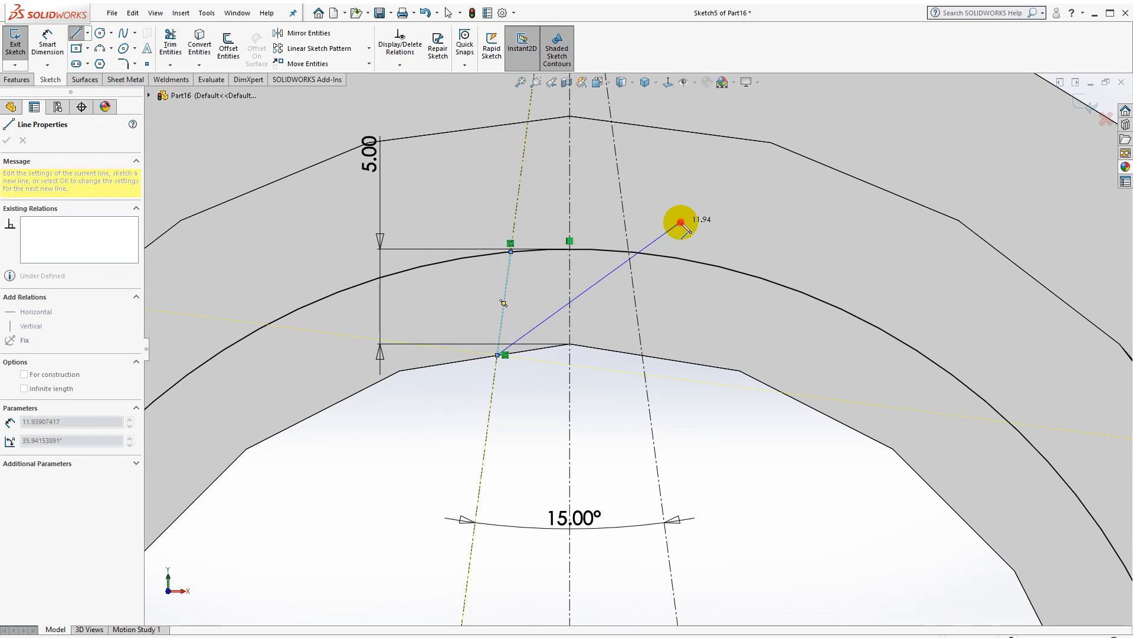
key(Escape)
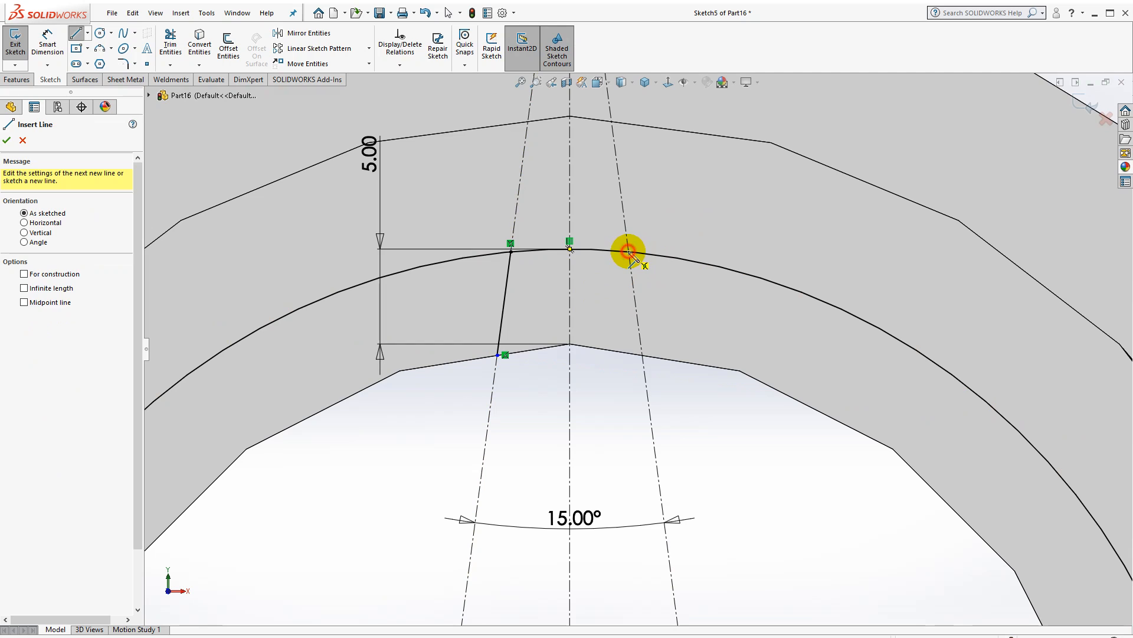
drag(629, 252, 639, 354)
key(Escape)
scroll(655, 310, up, 1)
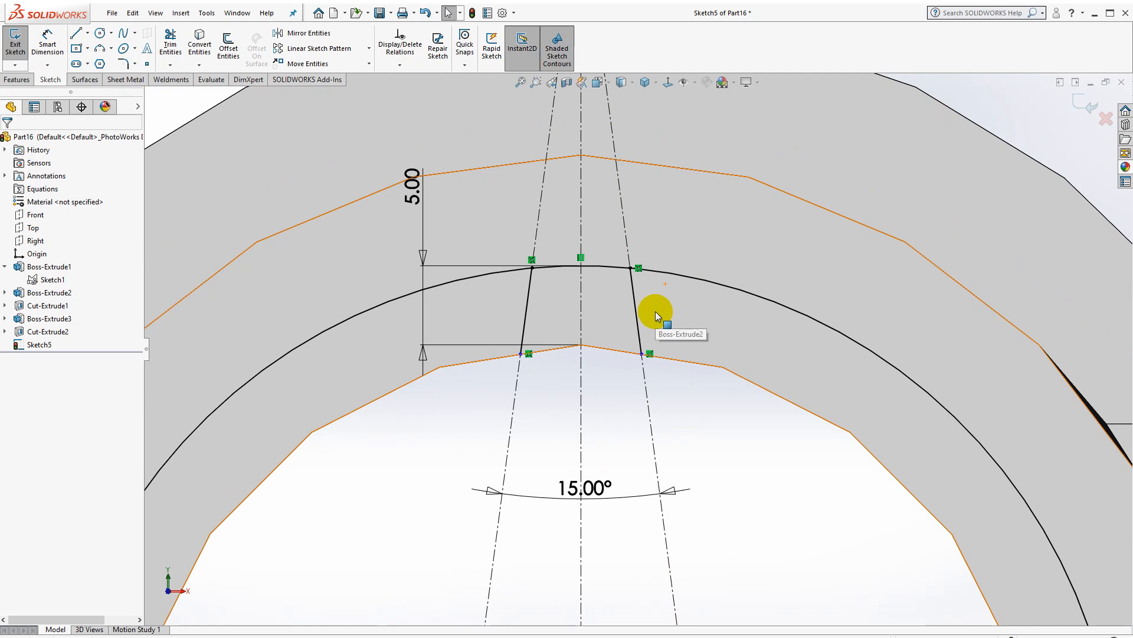
scroll(523, 275, up, 1)
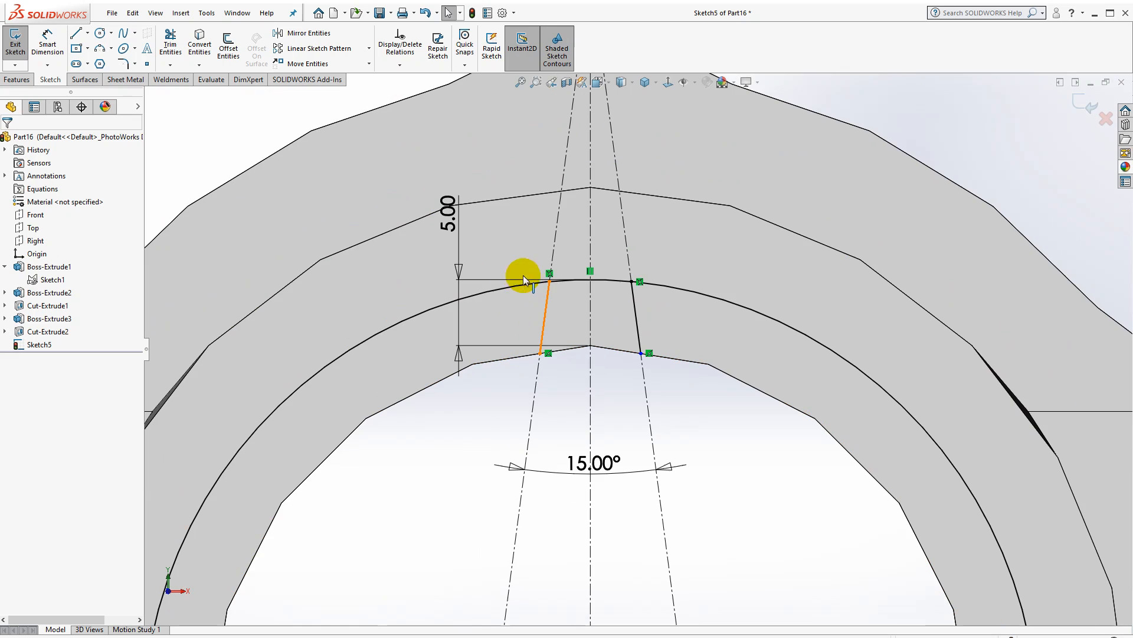
Close the profile's lower end with a three-point arc between the two side lines, bulging up to the boss's inner edge.
click(103, 51)
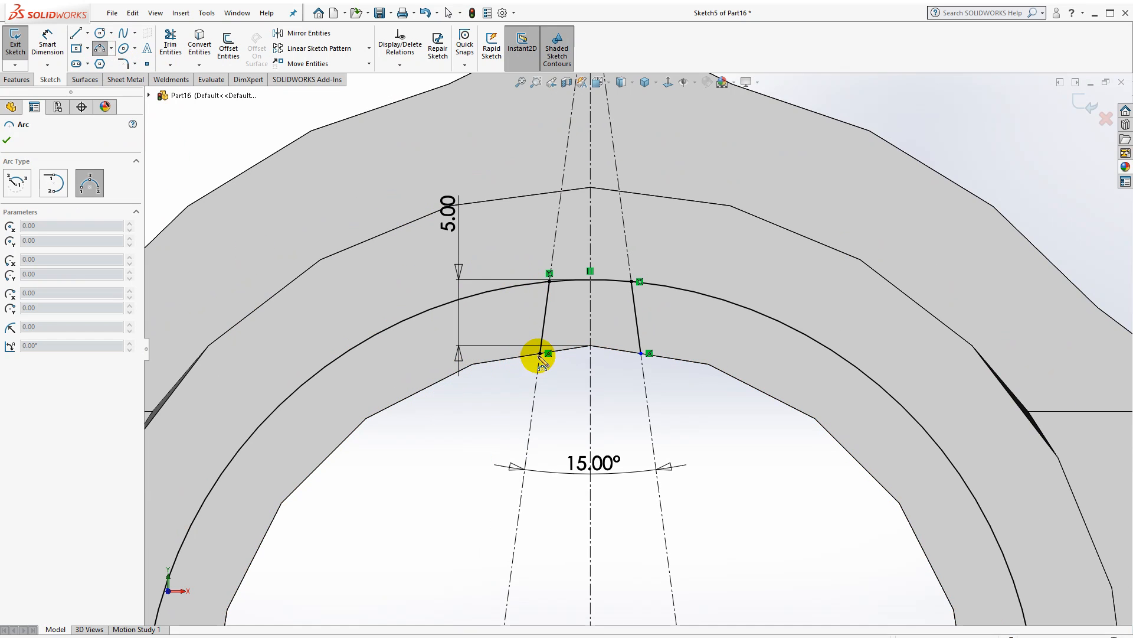
drag(554, 354, 642, 353)
click(603, 345)
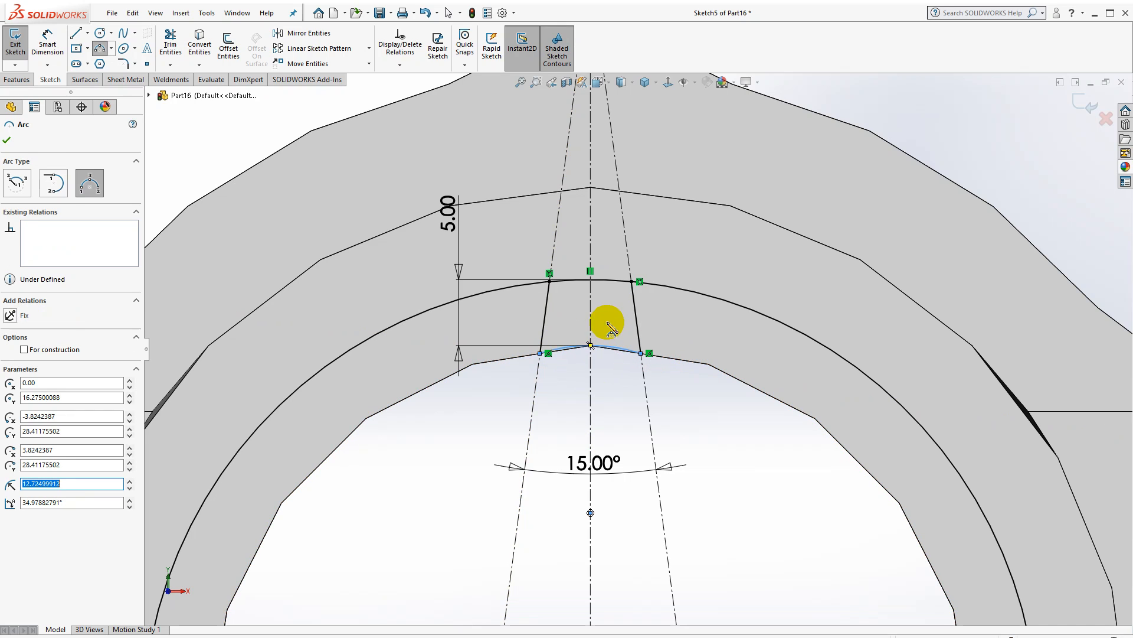
key(Escape)
scroll(587, 343, up, 1)
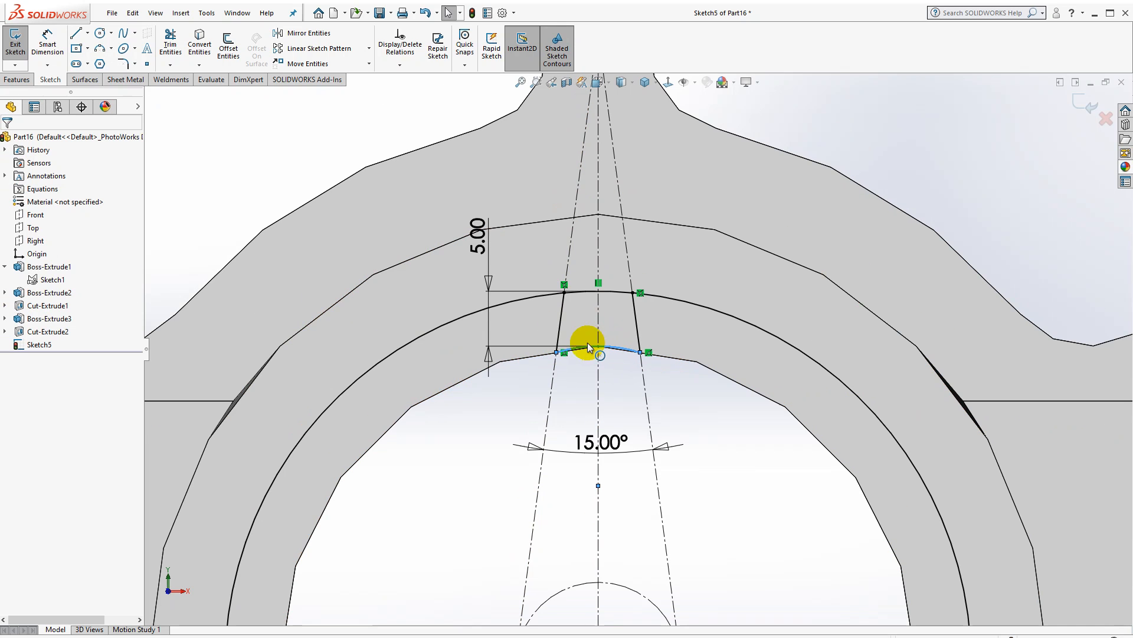
Trim away the offset arc outside the two side lines, keeping only the segment between them.
click(171, 44)
click(425, 338)
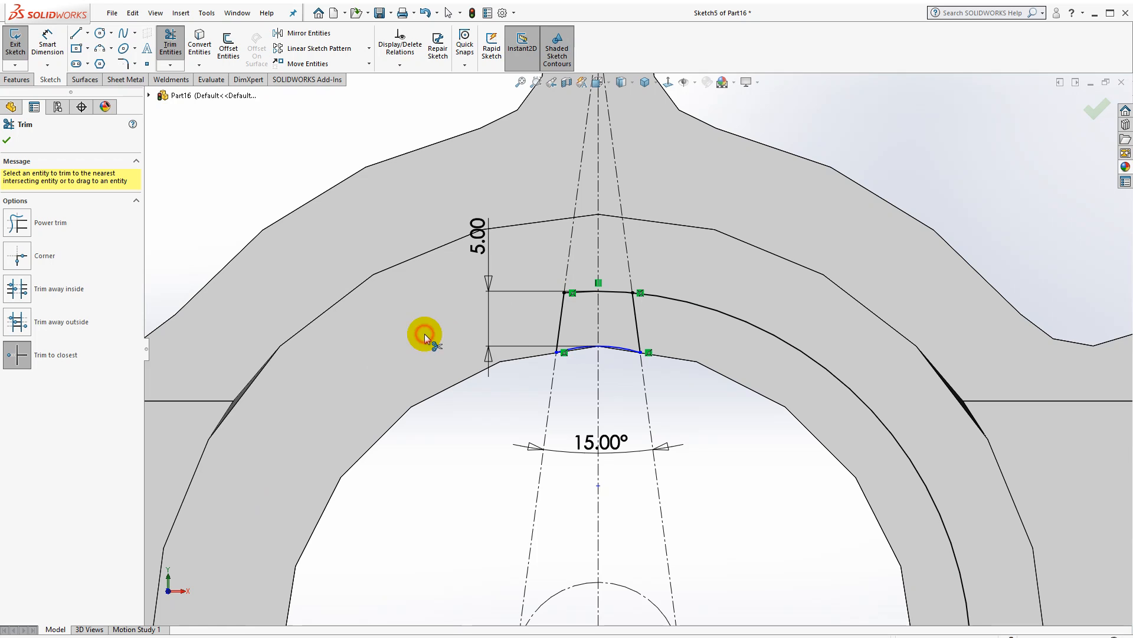
click(679, 303)
scroll(673, 351, up, 3)
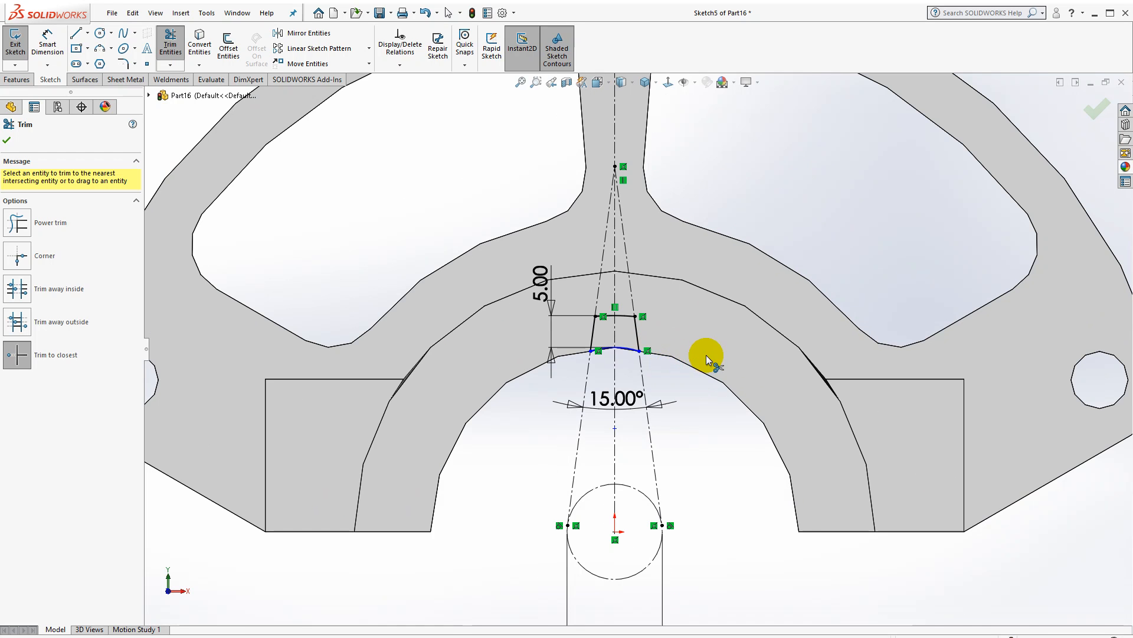
scroll(650, 366, down, 3)
scroll(634, 361, down, 3)
key(Escape)
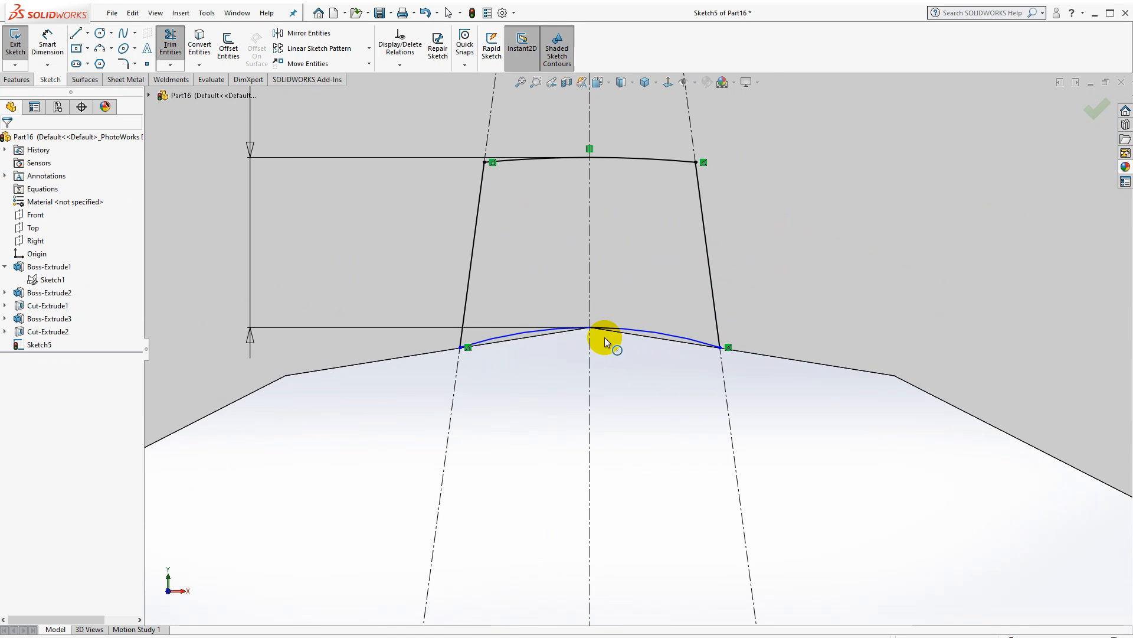
Try to make the profile's lower arc concentric with the half-ring boss's inner edge.
click(621, 330)
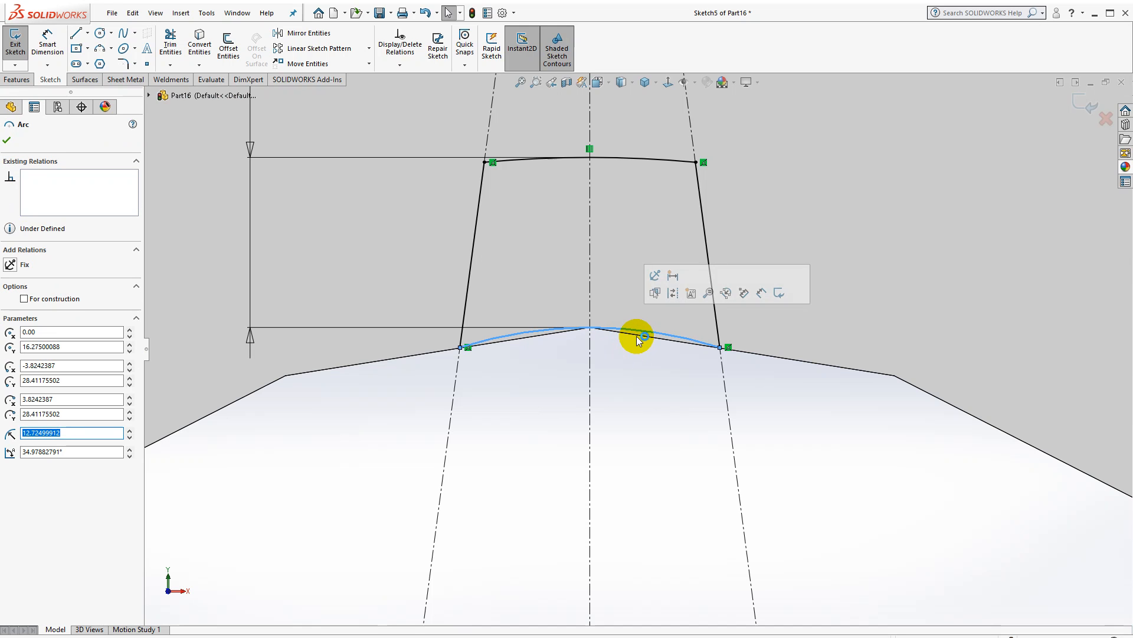
scroll(774, 356, up, 2)
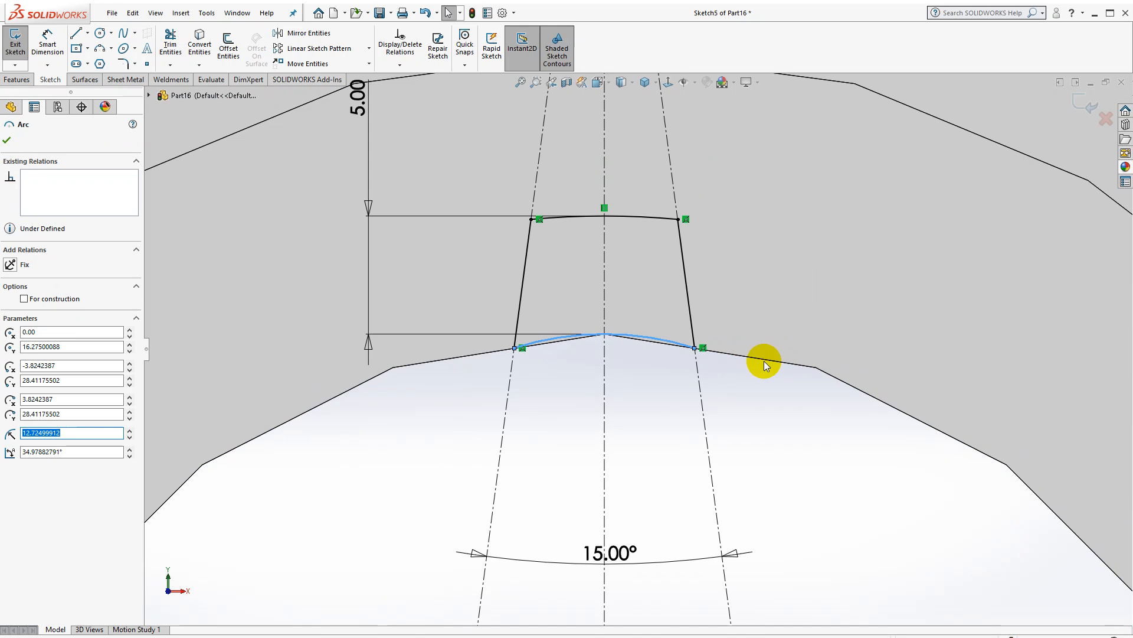
click(442, 405)
scroll(443, 377, up, 5)
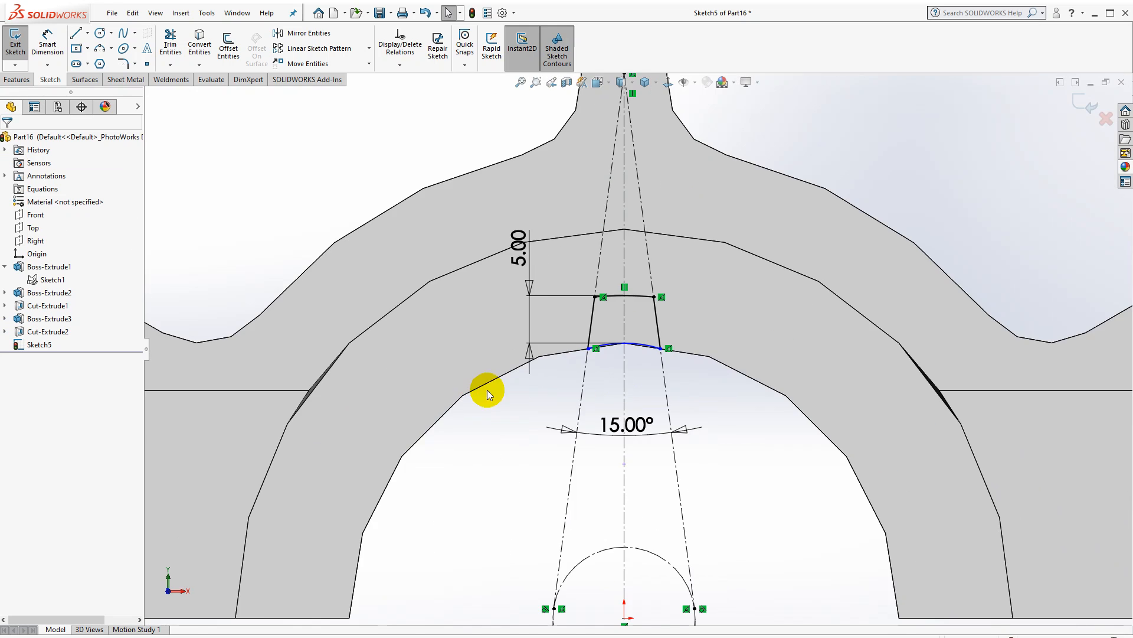
scroll(649, 389, down, 6)
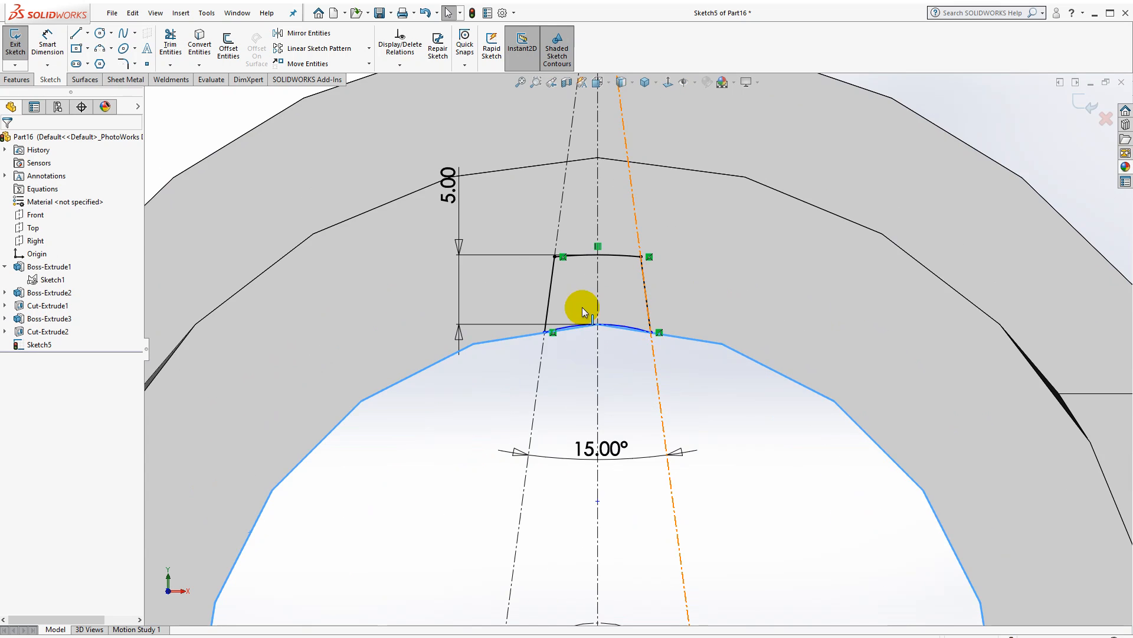
ctrl+click(639, 334)
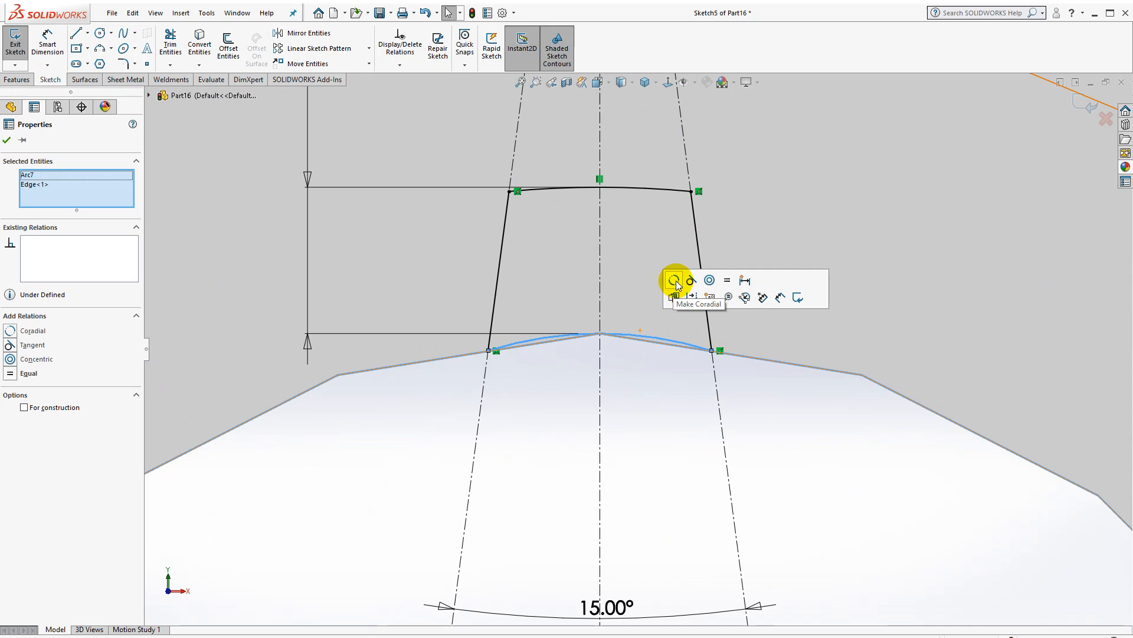
click(710, 279)
key(Escape)
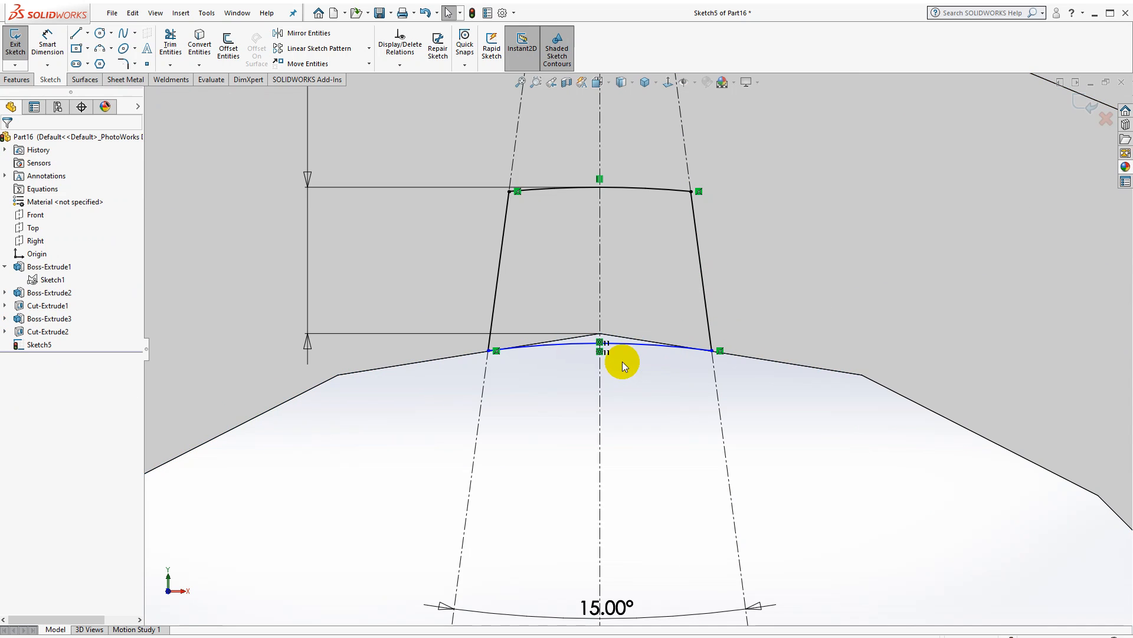
Undo the concentric relation on the profile's lower arc.
scroll(622, 360, up, 1)
scroll(622, 358, down, 3)
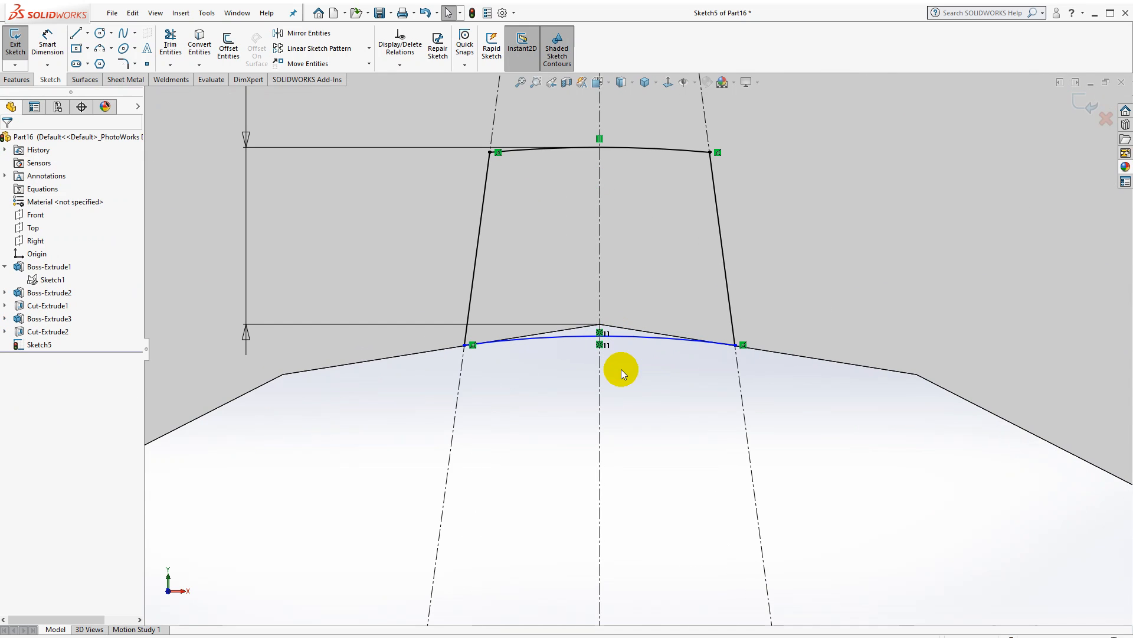
key(ctrl+z)
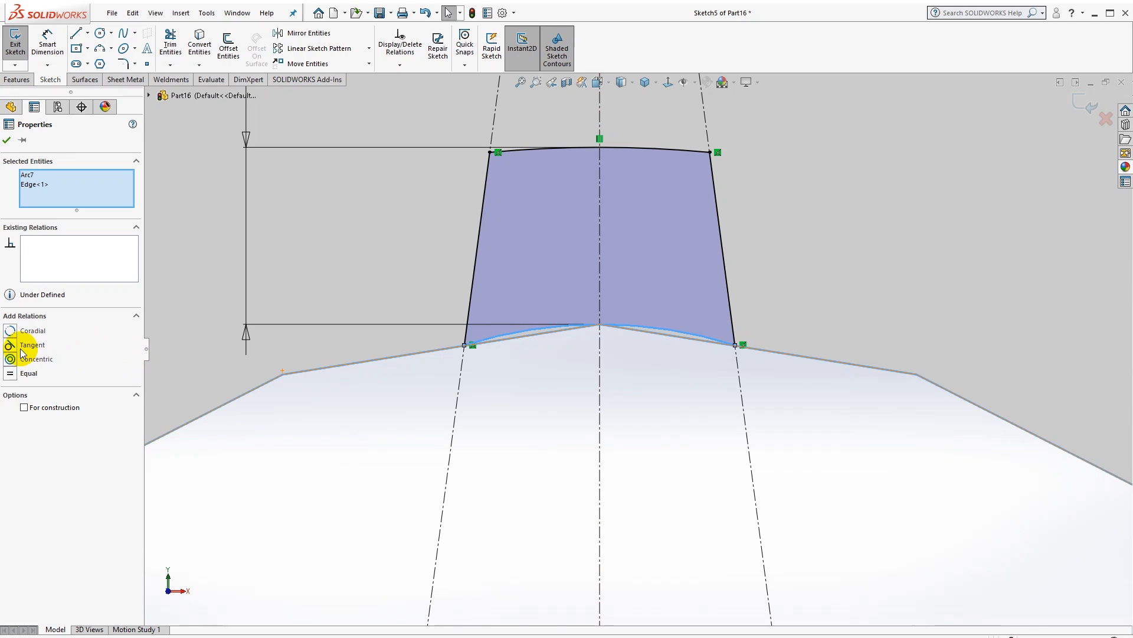
Make the notch profile's lower arc coradial with the half-ring boss's inner edge.
click(11, 331)
click(676, 402)
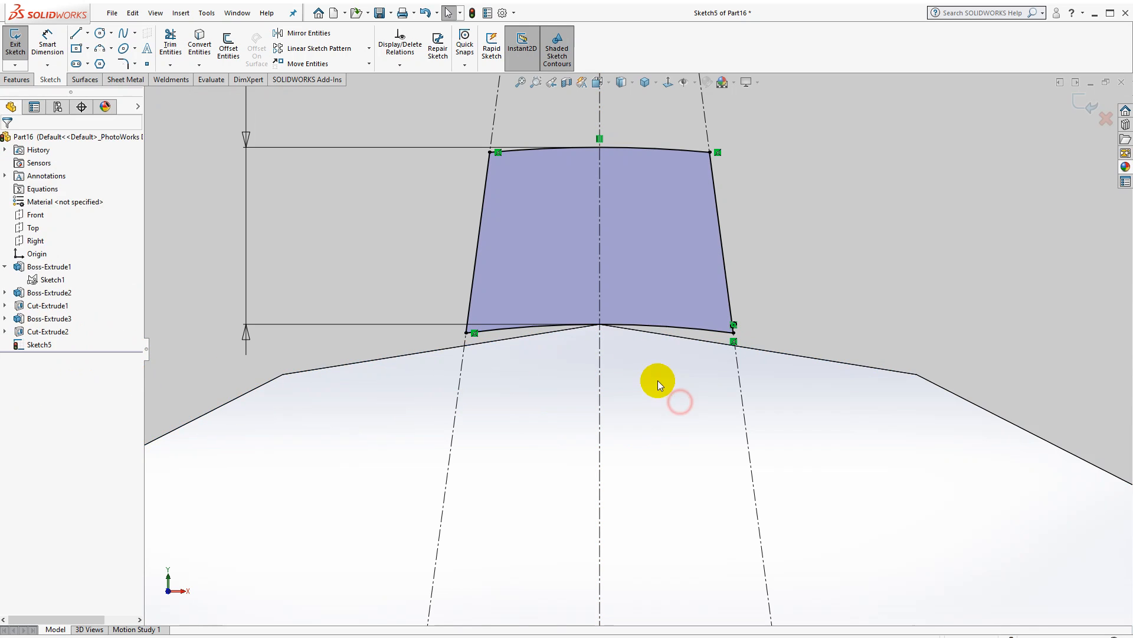
Raise the document's shaded and draft quality image resolution to a deviation of 0.0613632 mm.
click(502, 12)
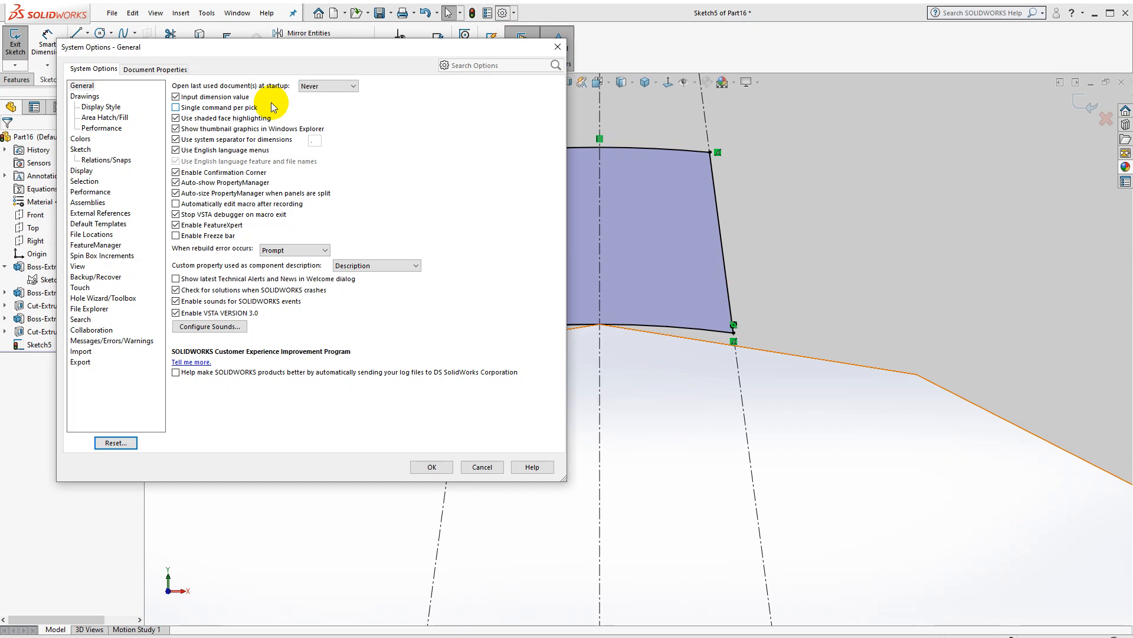
click(145, 69)
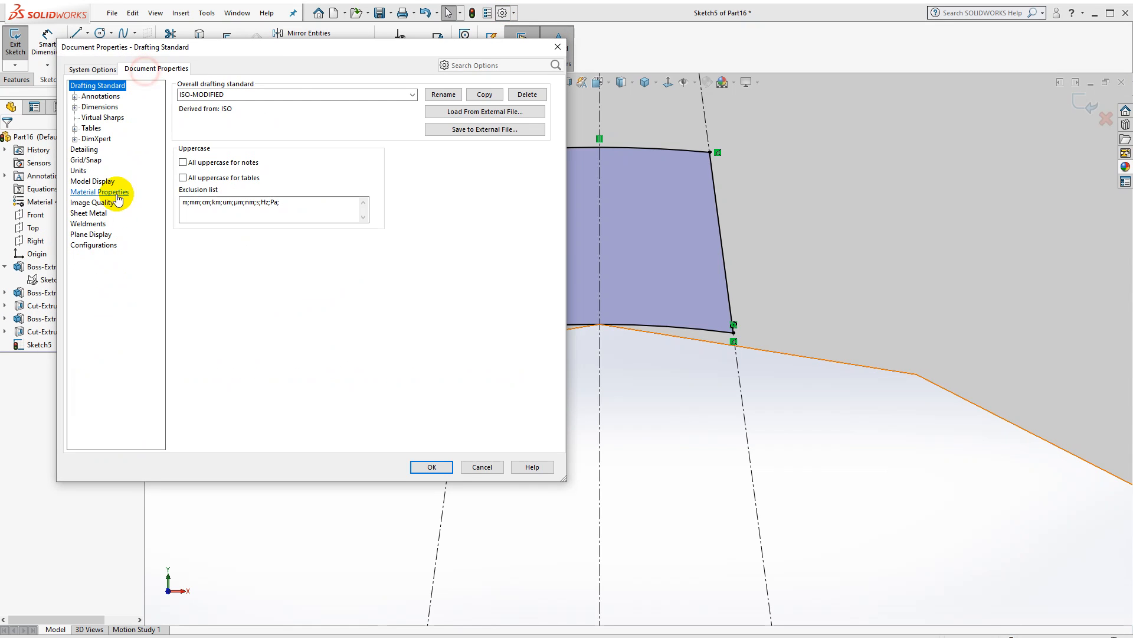
click(110, 203)
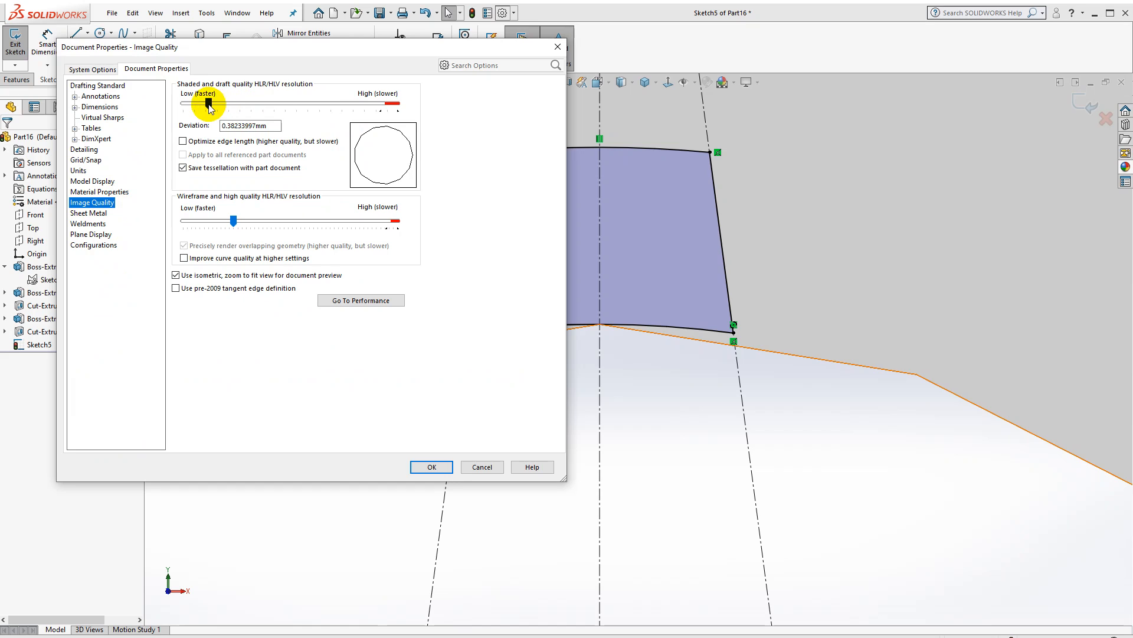
mouse_move(209, 104)
mouse_down()
mouse_move(329, 102)
mouse_move(379, 116)
mouse_up()
click(451, 469)
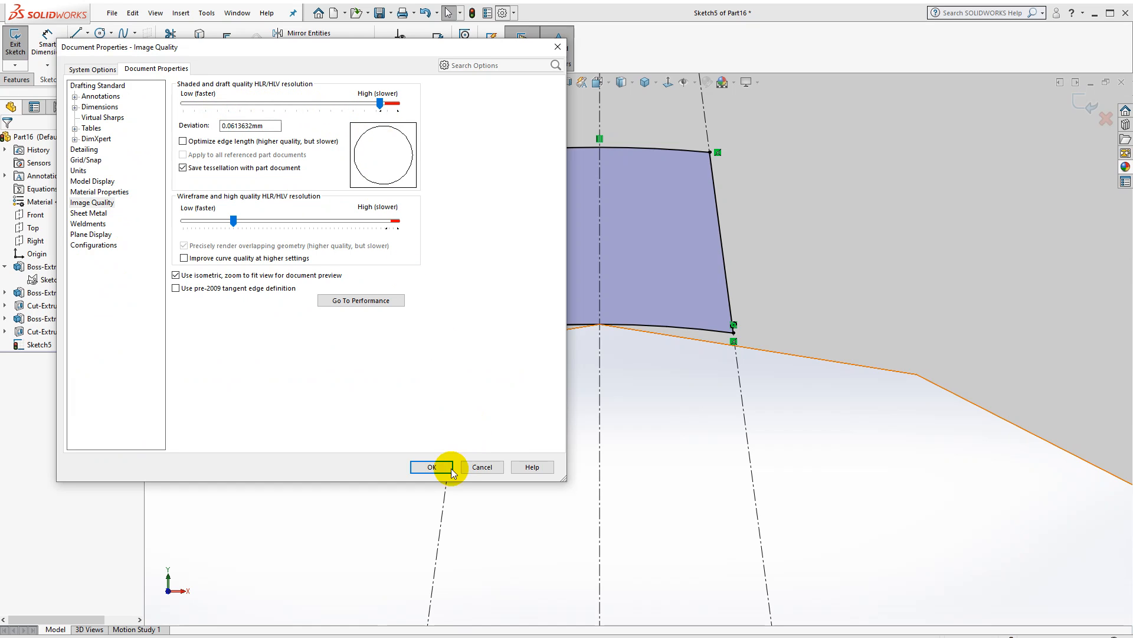
scroll(651, 326, down, 3)
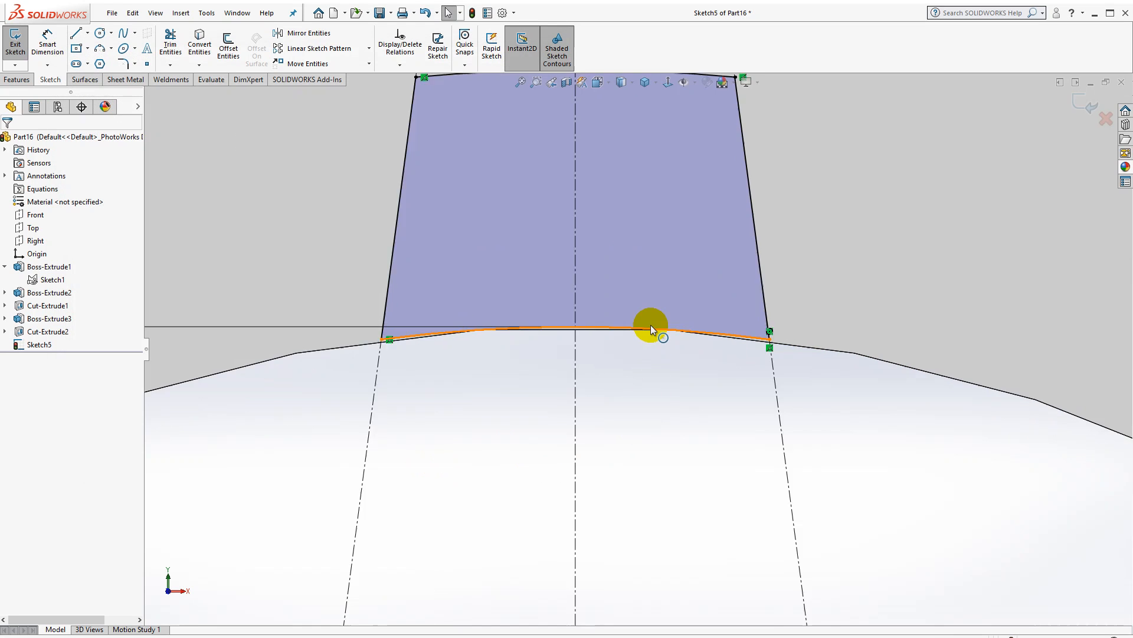
scroll(644, 352, up, 2)
scroll(644, 352, up, 5)
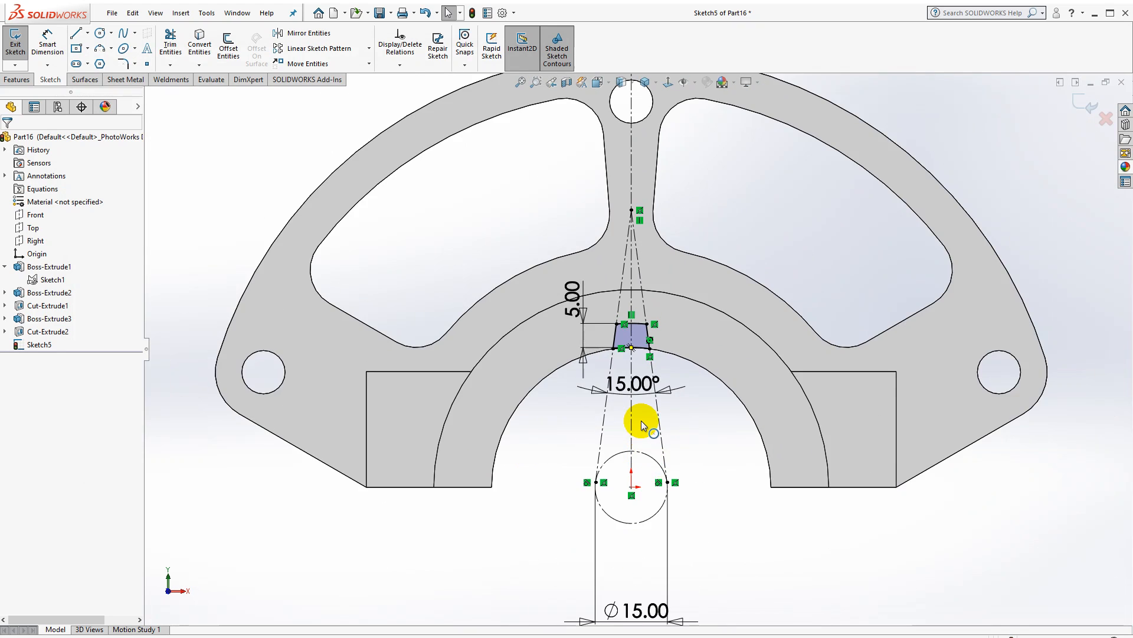
Cut-extrude the tapered notch profile through the half-ring boss with the Up To Next end condition.
click(17, 82)
click(173, 42)
middle_drag(524, 364, 584, 376)
click(61, 211)
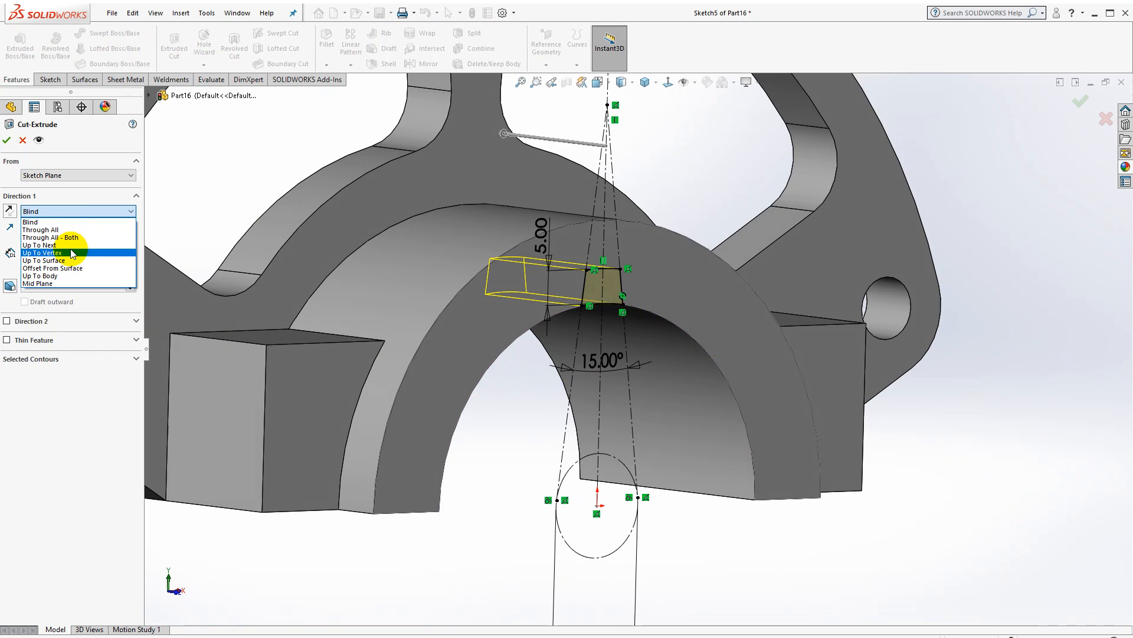
click(70, 247)
scroll(378, 289, up, 2)
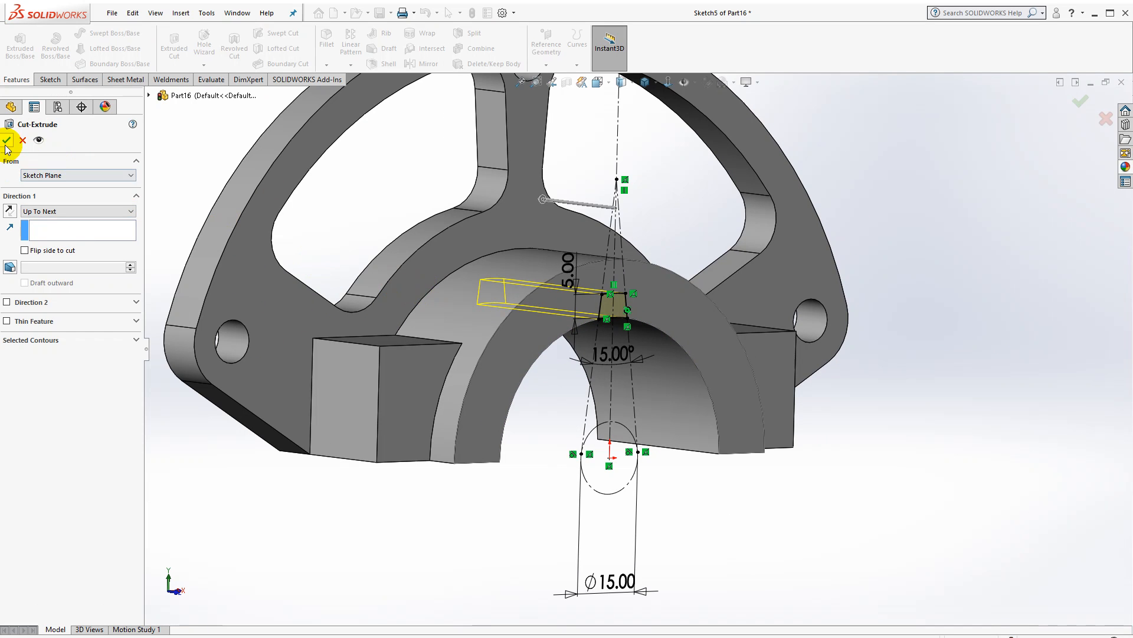
key(Return)
Start a circular pattern of the notch cut, using the half-ring boss's inner circular edge as the pattern axis.
middle_drag(552, 418, 497, 394)
scroll(495, 390, up, 2)
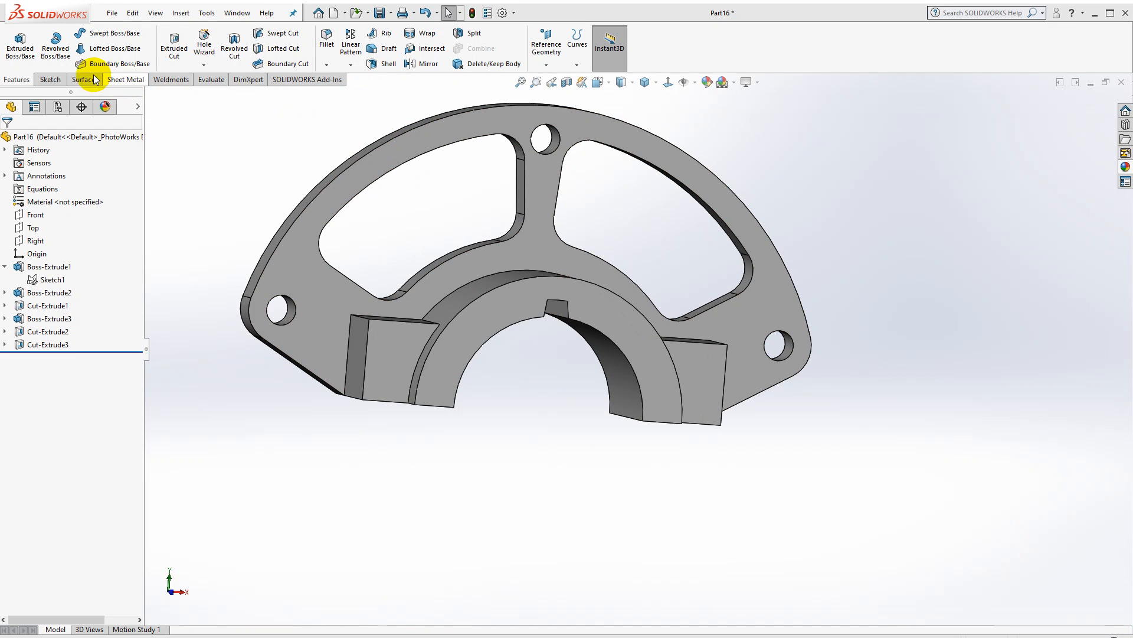
click(351, 65)
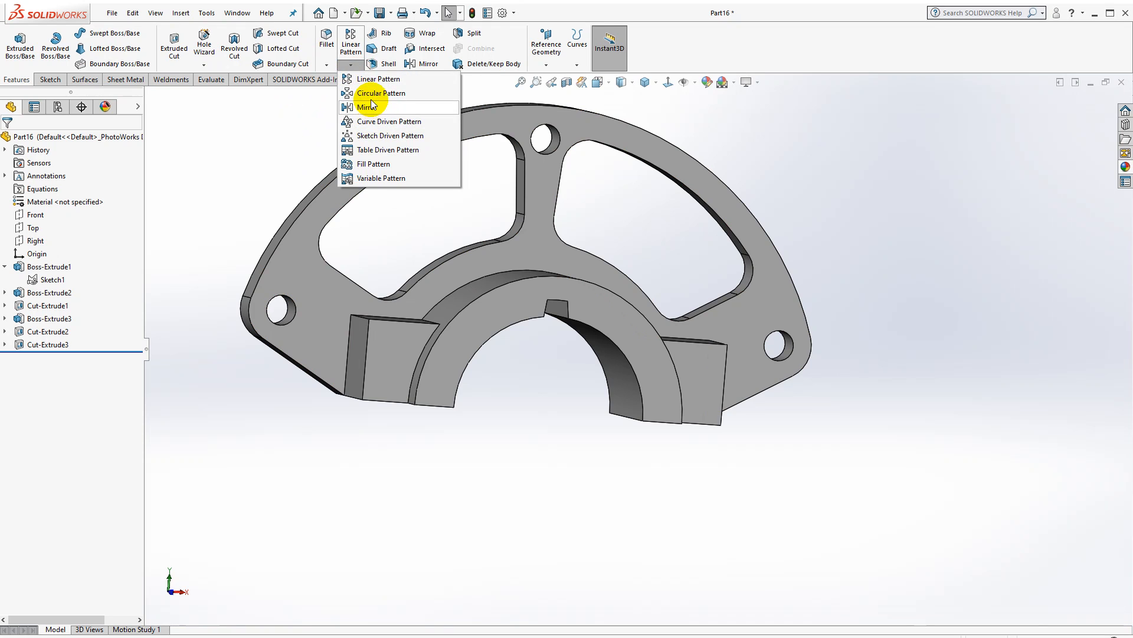
click(378, 94)
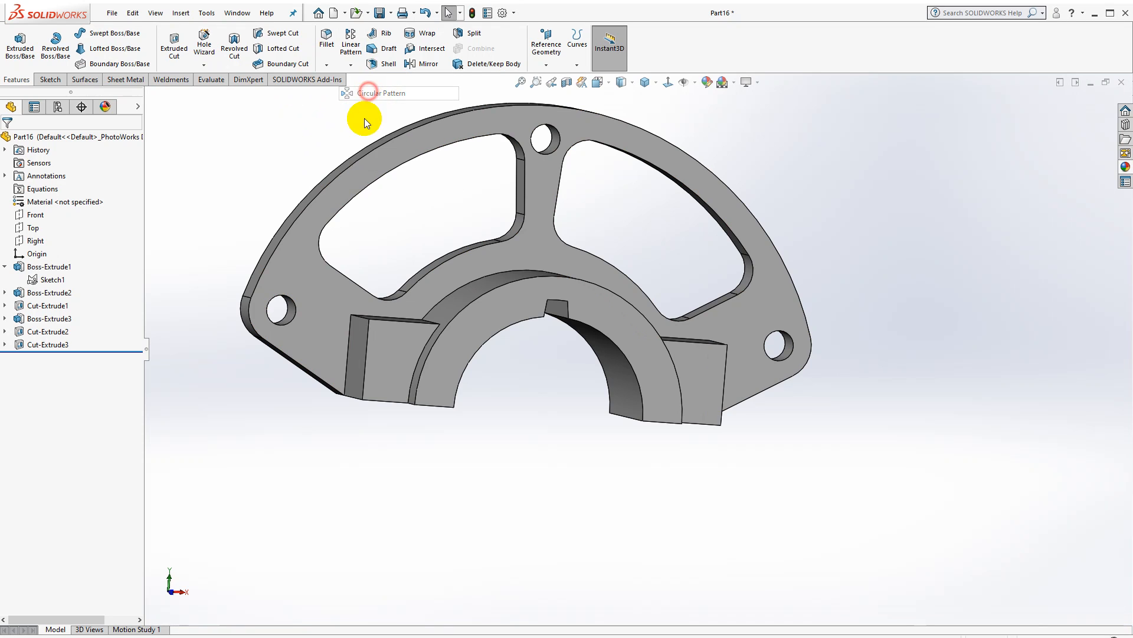
click(556, 306)
middle_drag(552, 370, 516, 351)
click(79, 177)
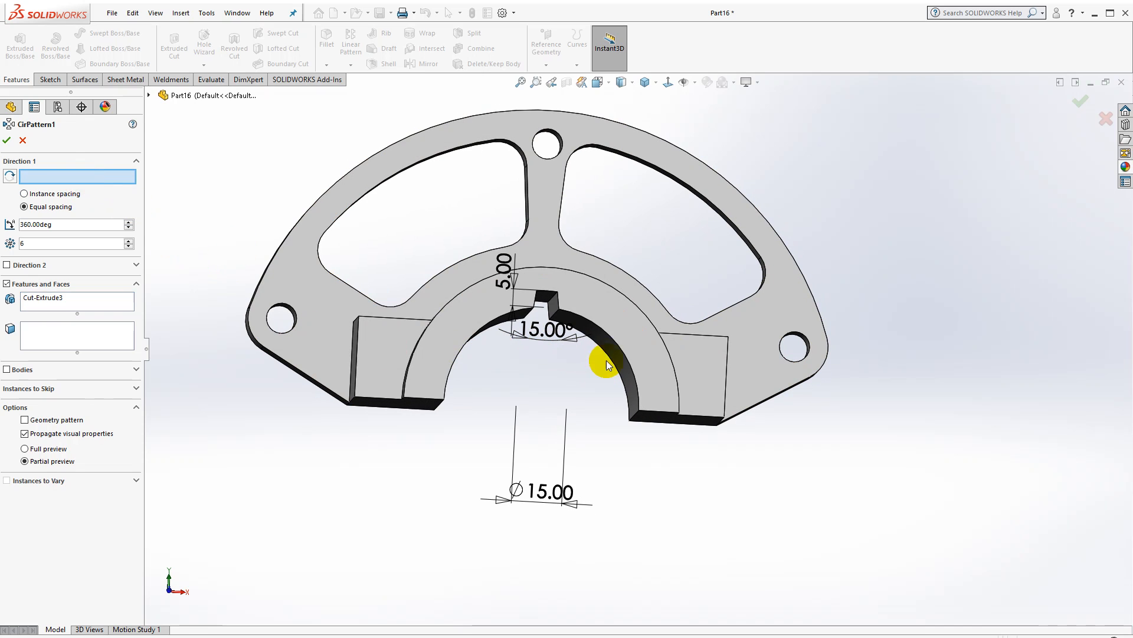
click(597, 323)
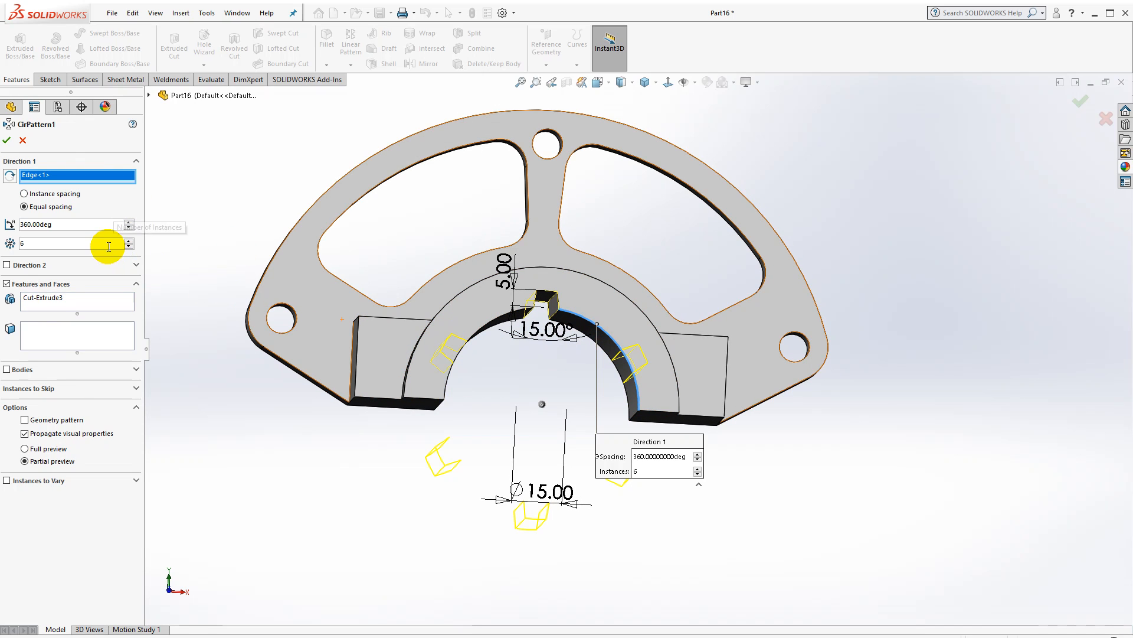
Try to create the notch pattern with 16 equally spaced instances over 360°.
click(128, 241)
click(128, 241)
click(128, 241)
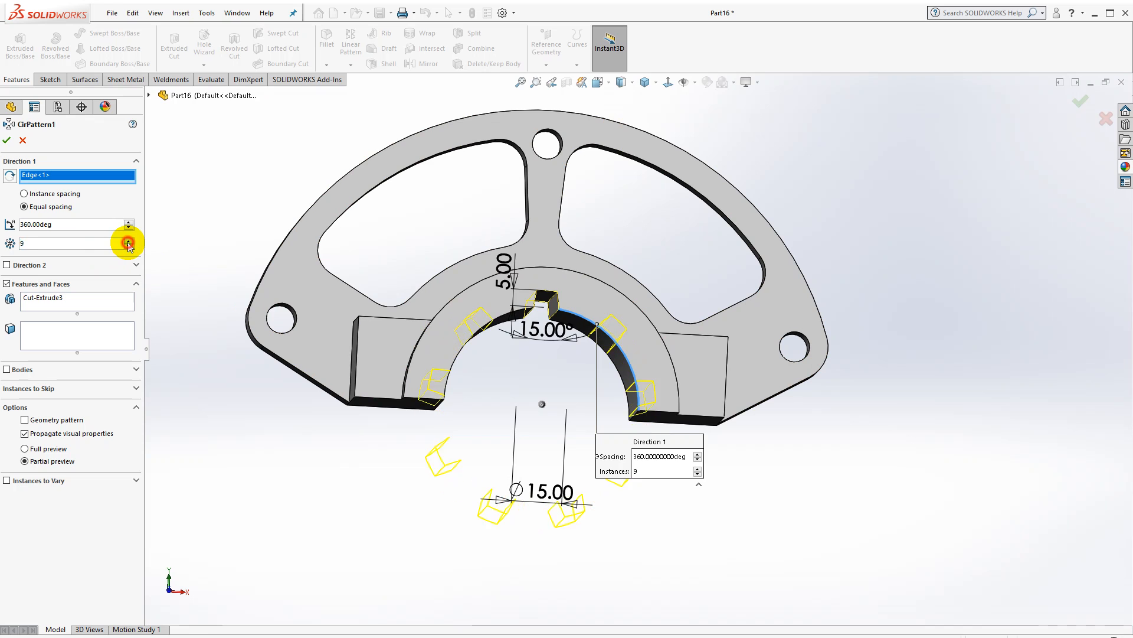
click(128, 240)
click(128, 241)
click(128, 240)
click(128, 240)
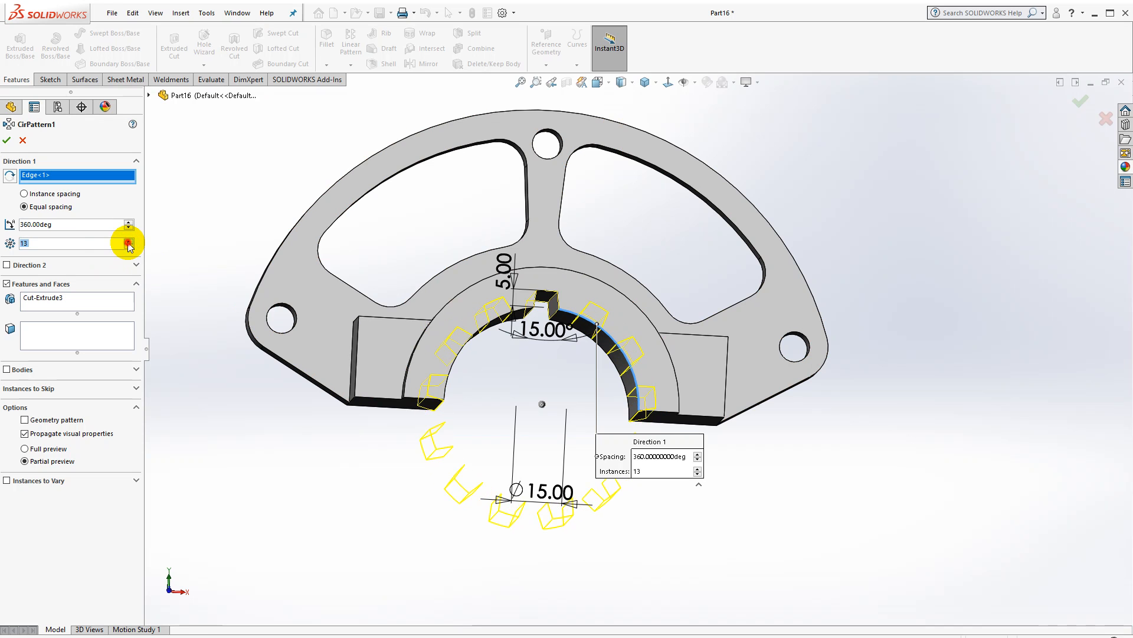
click(128, 240)
mouse_move(303, 451)
middle_down()
mouse_move(308, 461)
mouse_move(313, 443)
middle_up()
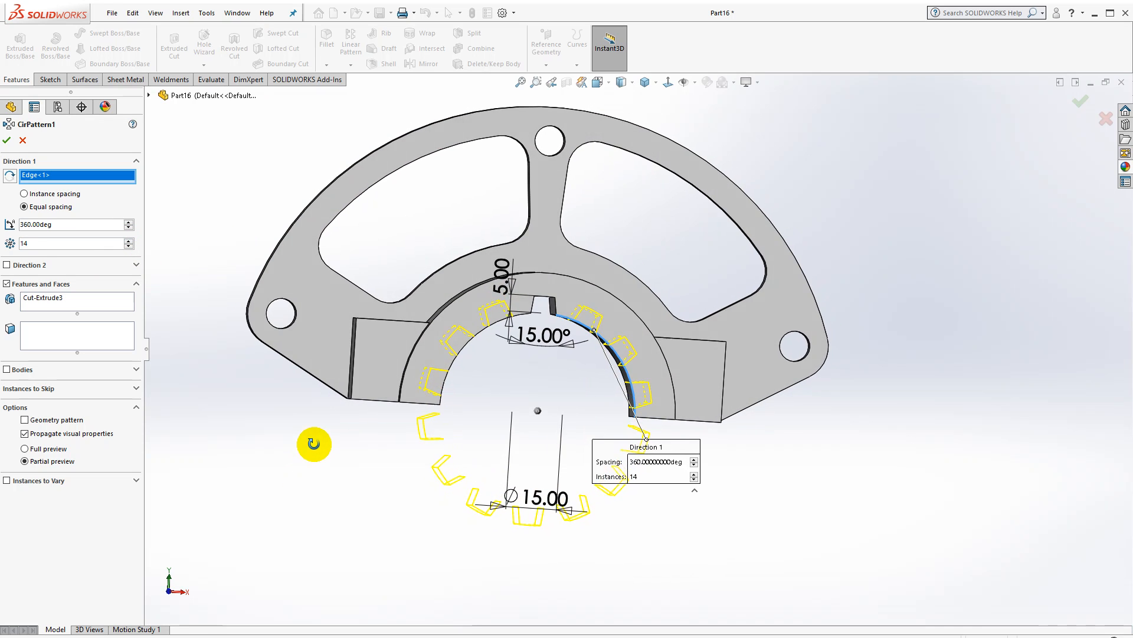
click(128, 241)
click(128, 241)
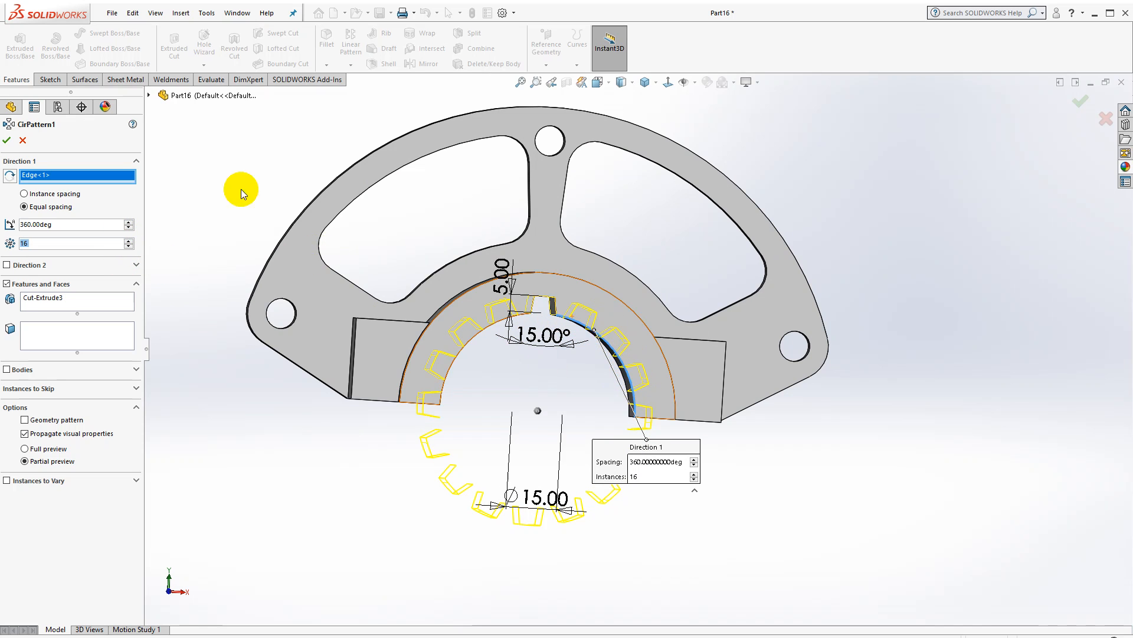
click(8, 141)
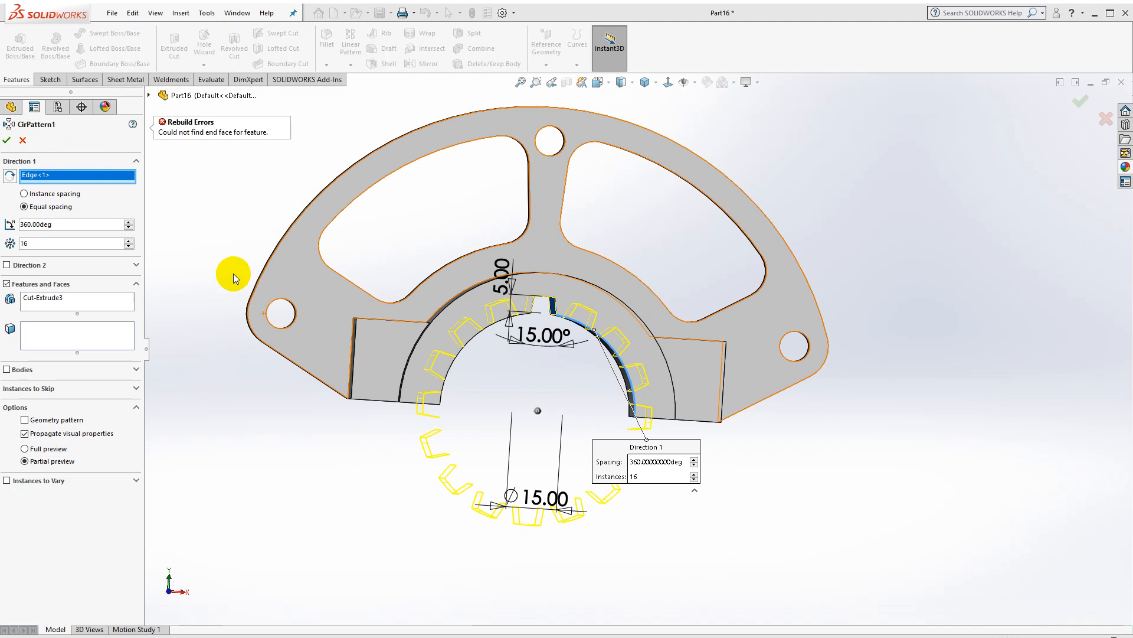
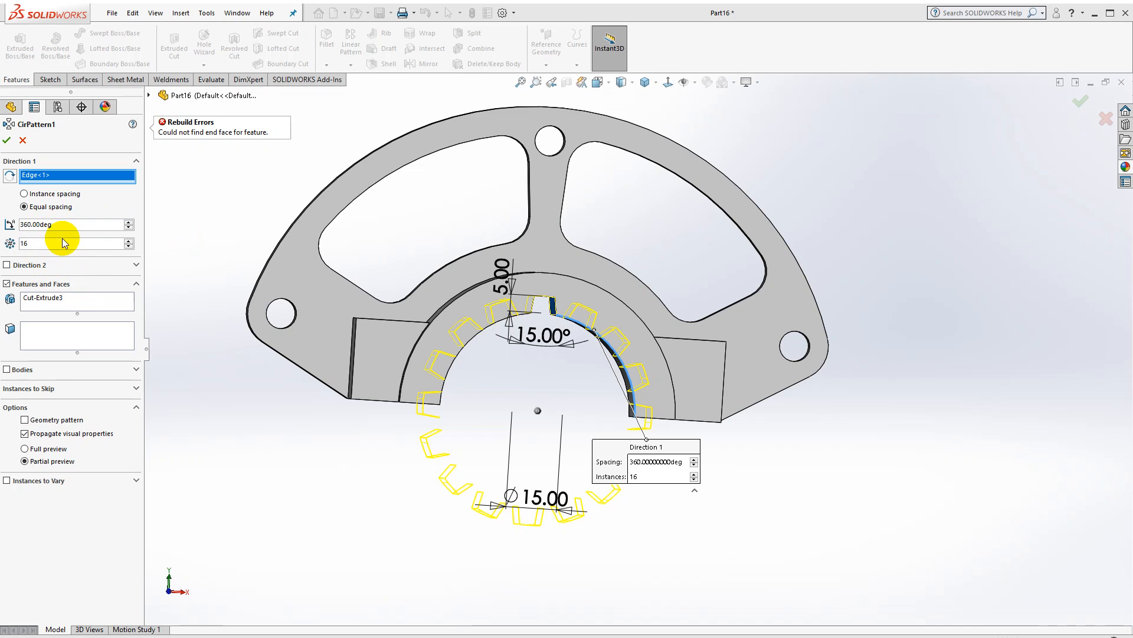
Set the notch pattern's total angle to 90° after trying 180°.
click(69, 225)
text(180)
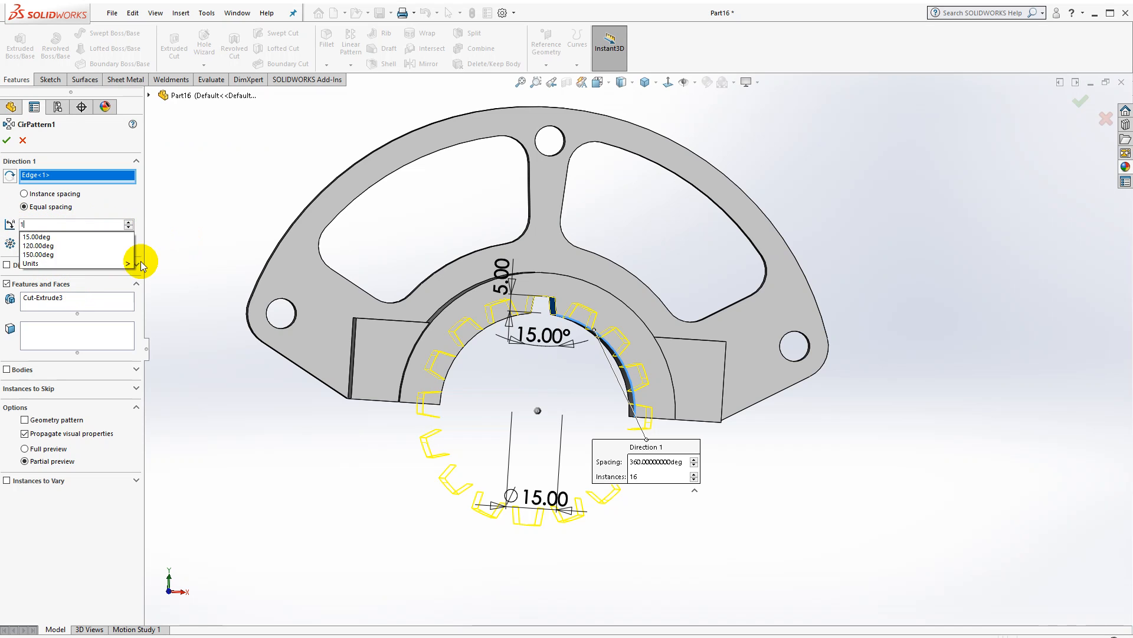
key(Return)
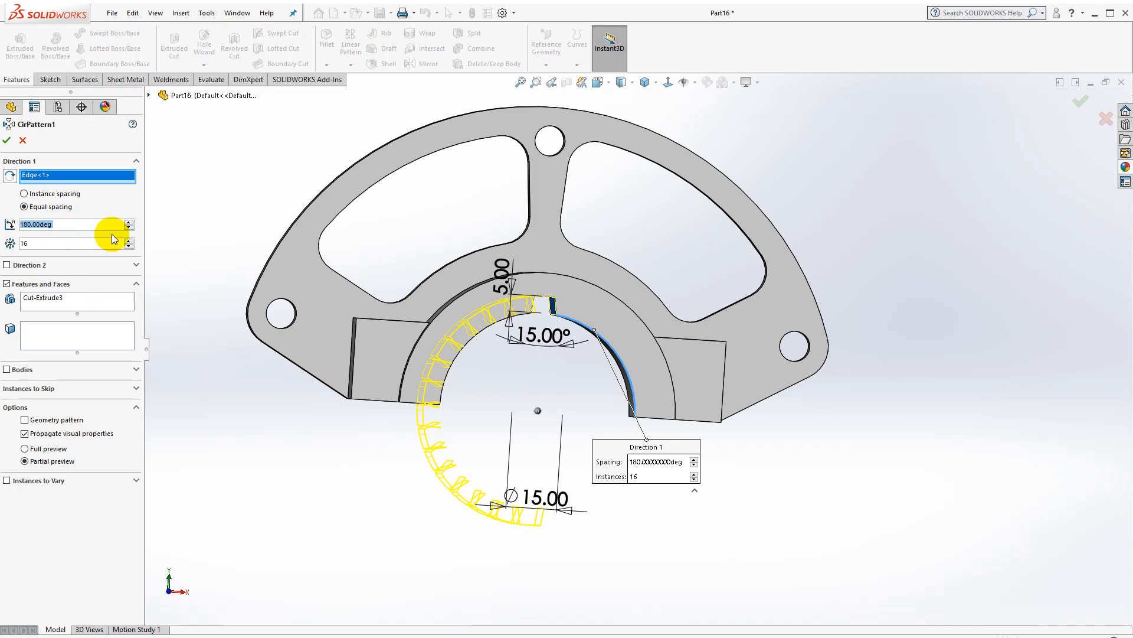
text(90)
key(Return)
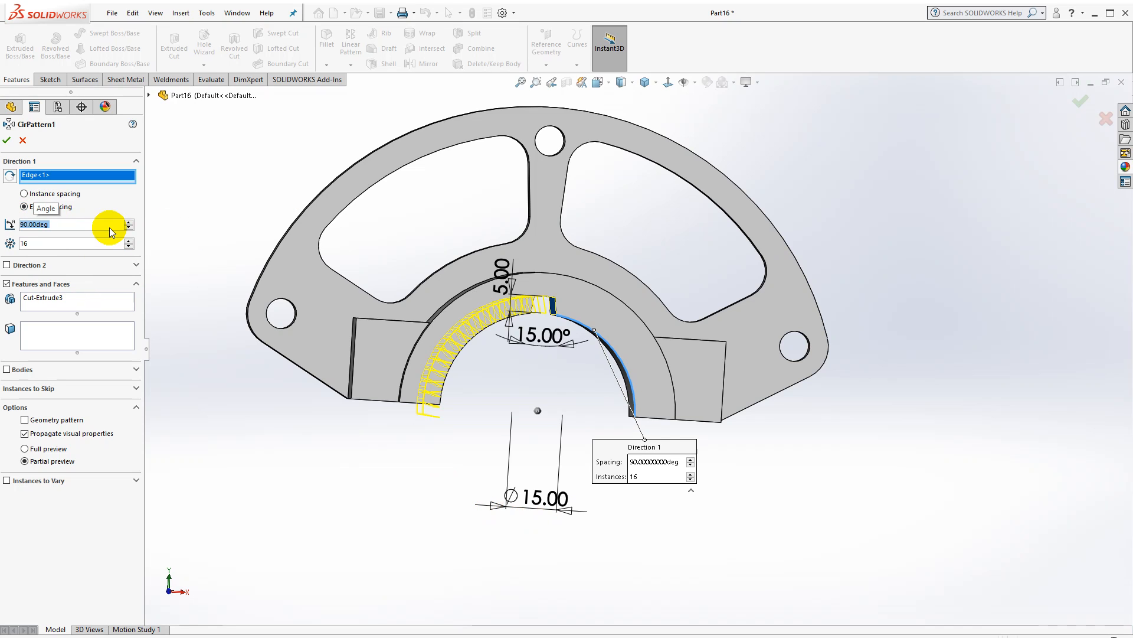
Set the number of notch instances to 5 and create the circular pattern.
click(58, 243)
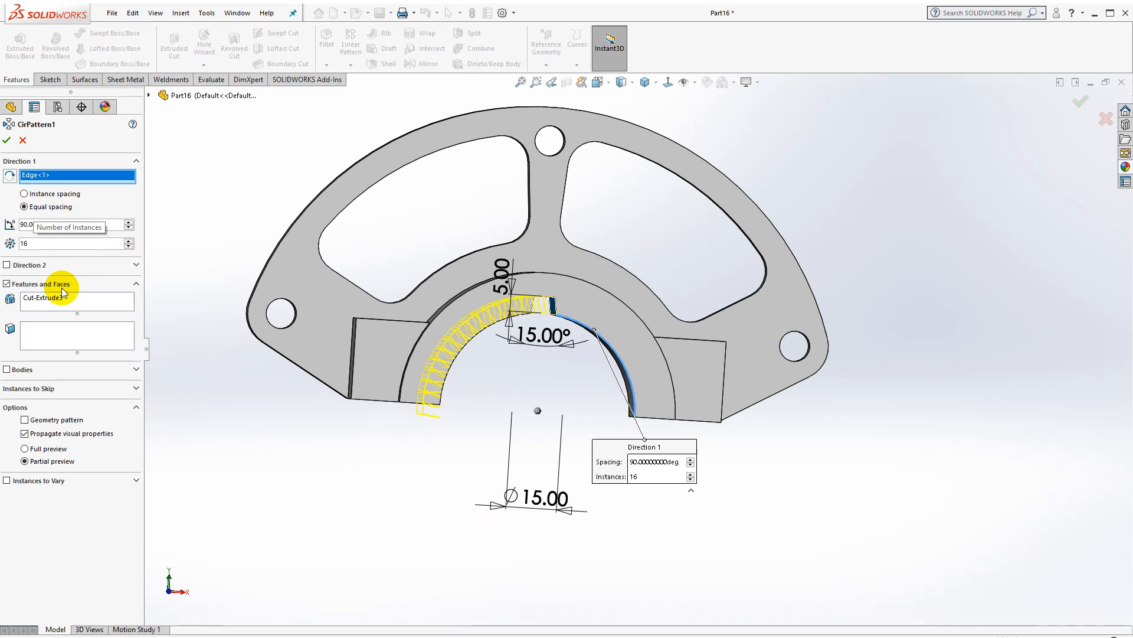
key(BackSpace)
key(BackSpace)
text(5)
key(Return)
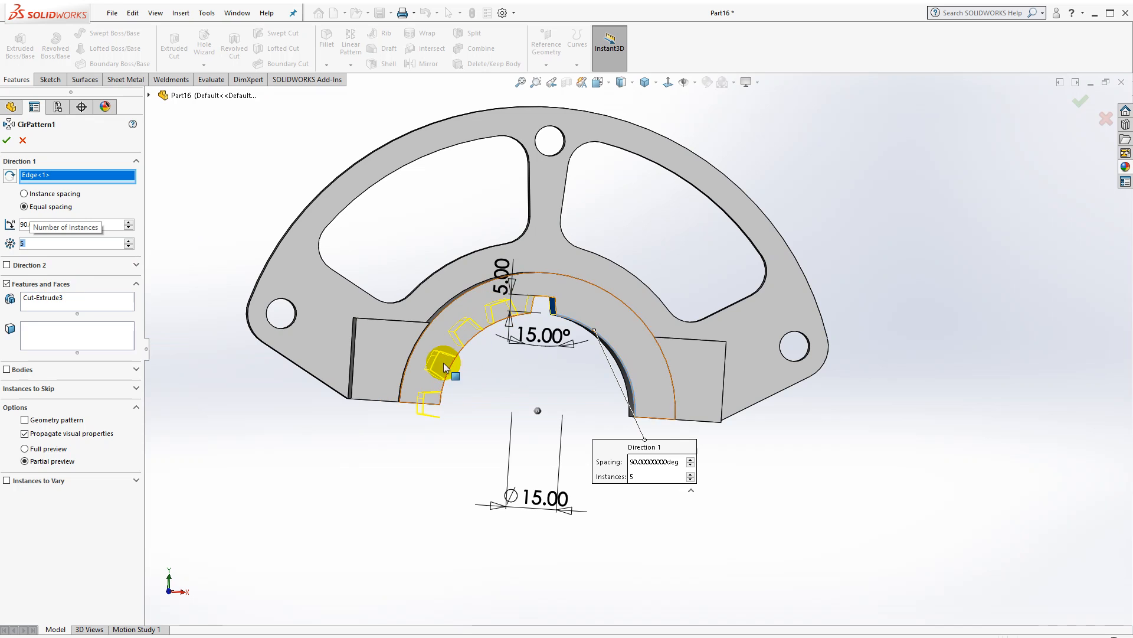
click(8, 140)
Pattern the original notch cut around the boss's inner edge in the reversed direction, with 5 equally spaced instances over 90°.
middle_drag(514, 390, 543, 306)
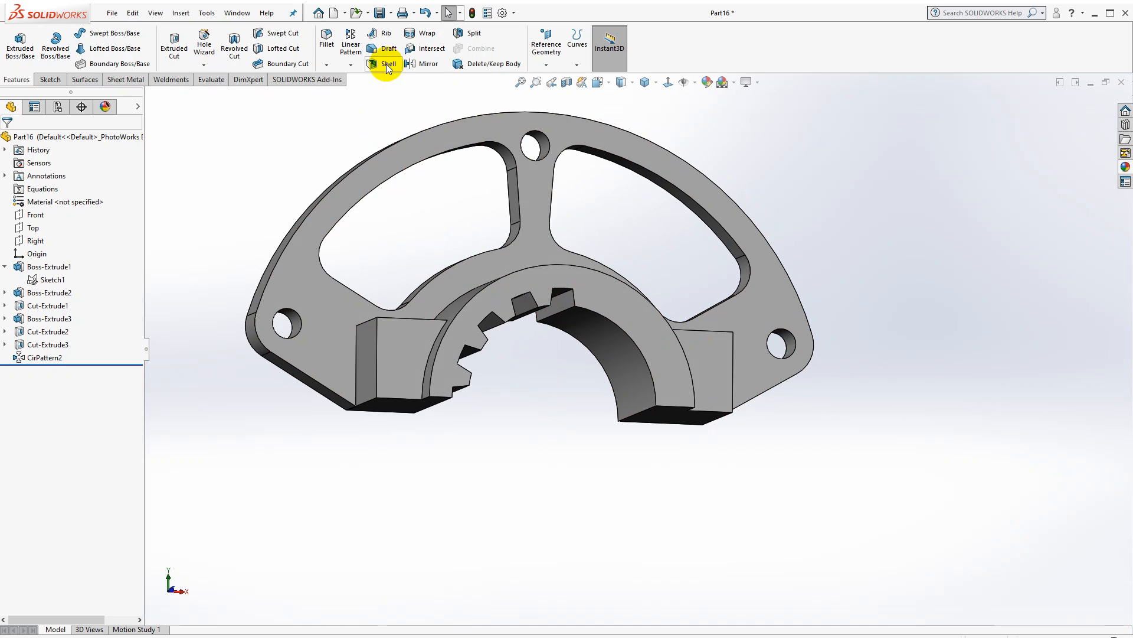
click(352, 65)
click(363, 95)
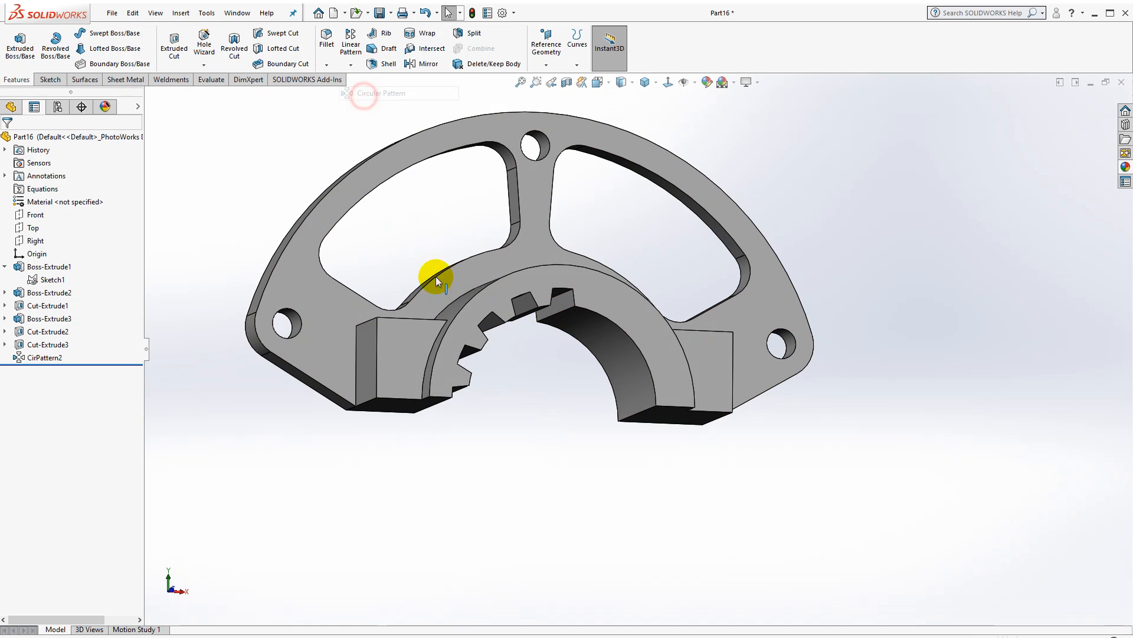
click(566, 302)
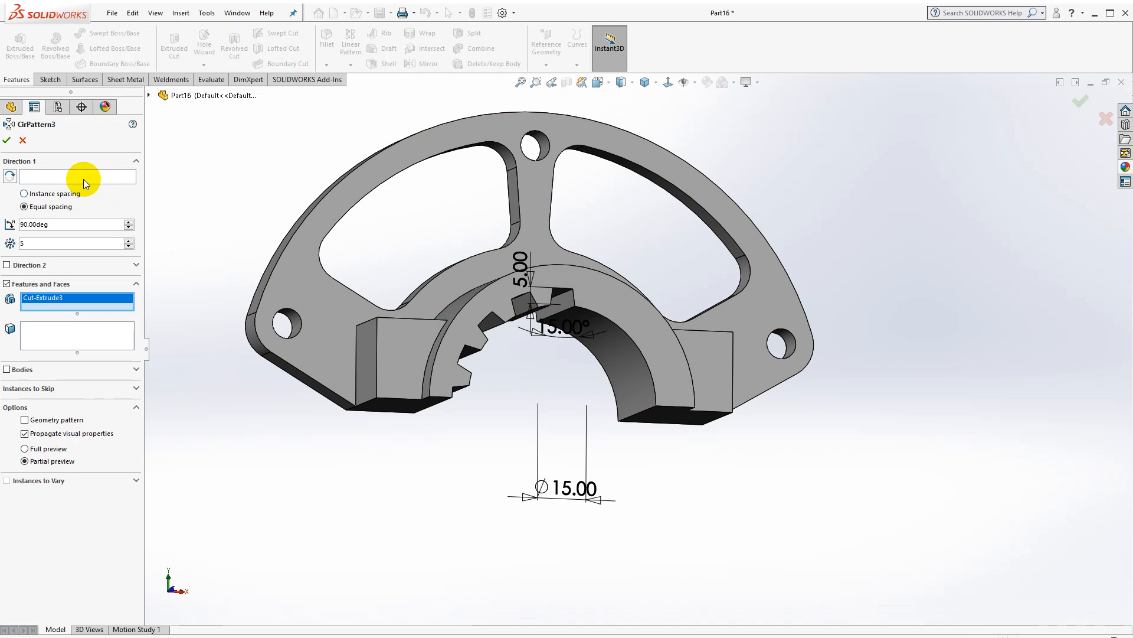
click(83, 177)
click(610, 320)
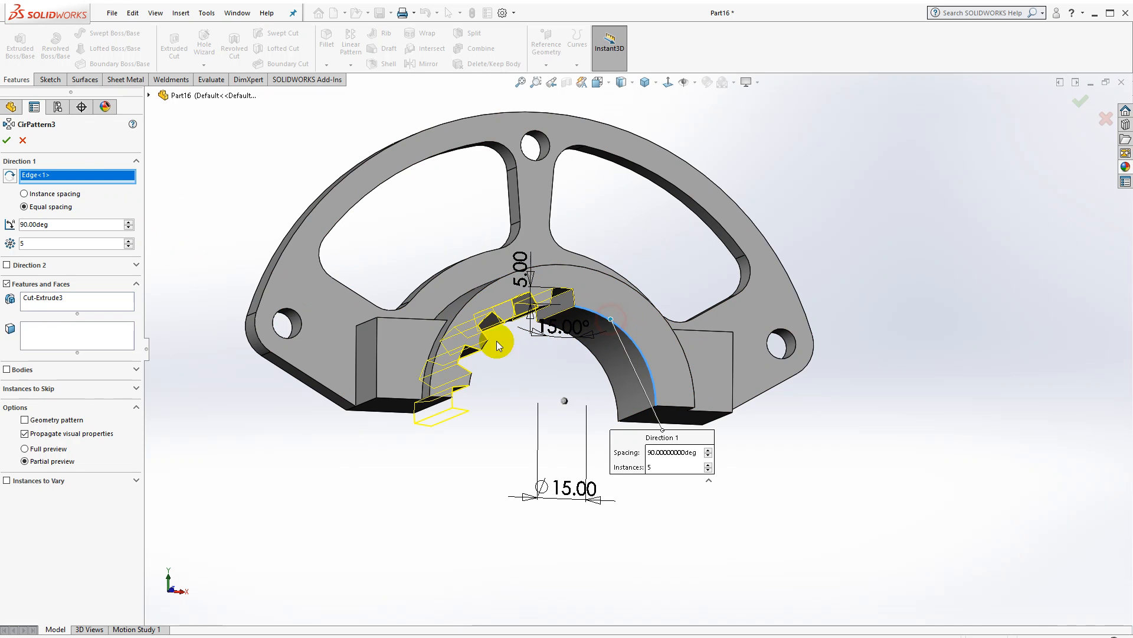
click(10, 177)
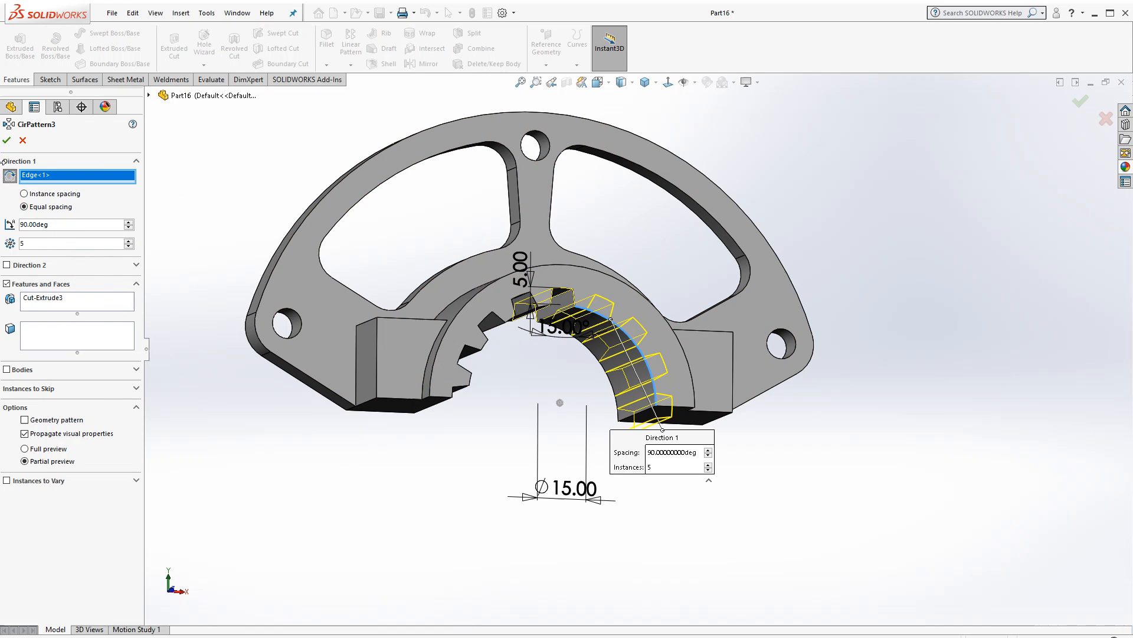
click(9, 140)
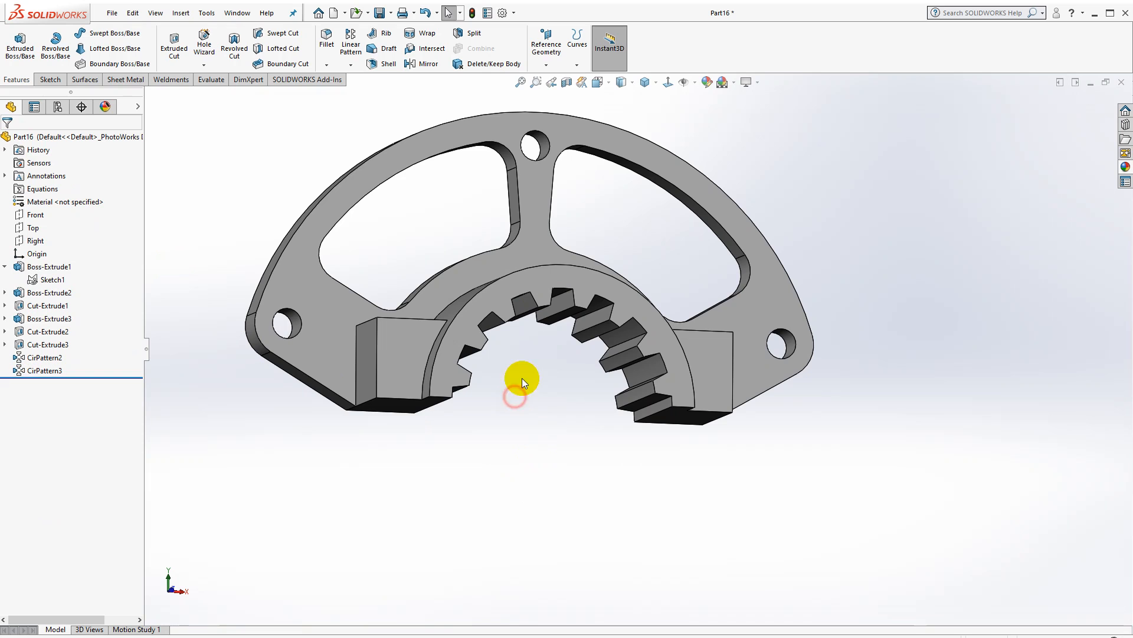
Define a counterbored hole with a 6 mm through-hole diameter, 11 mm counterbore diameter and 8 mm counterbore depth.
middle_drag(522, 377, 493, 397)
click(644, 86)
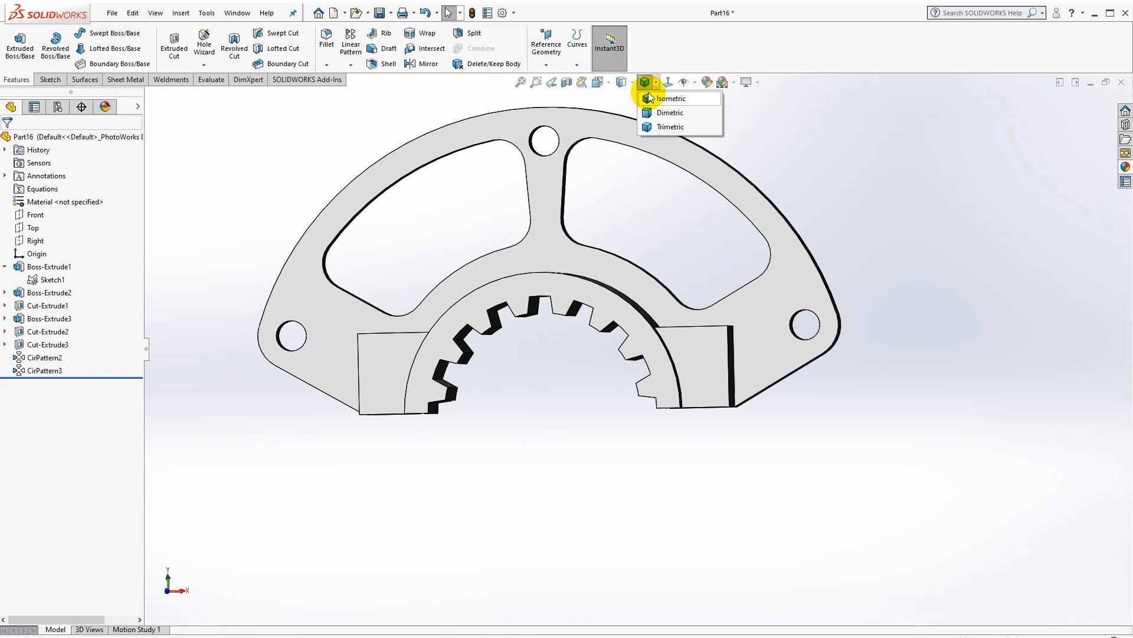
click(650, 98)
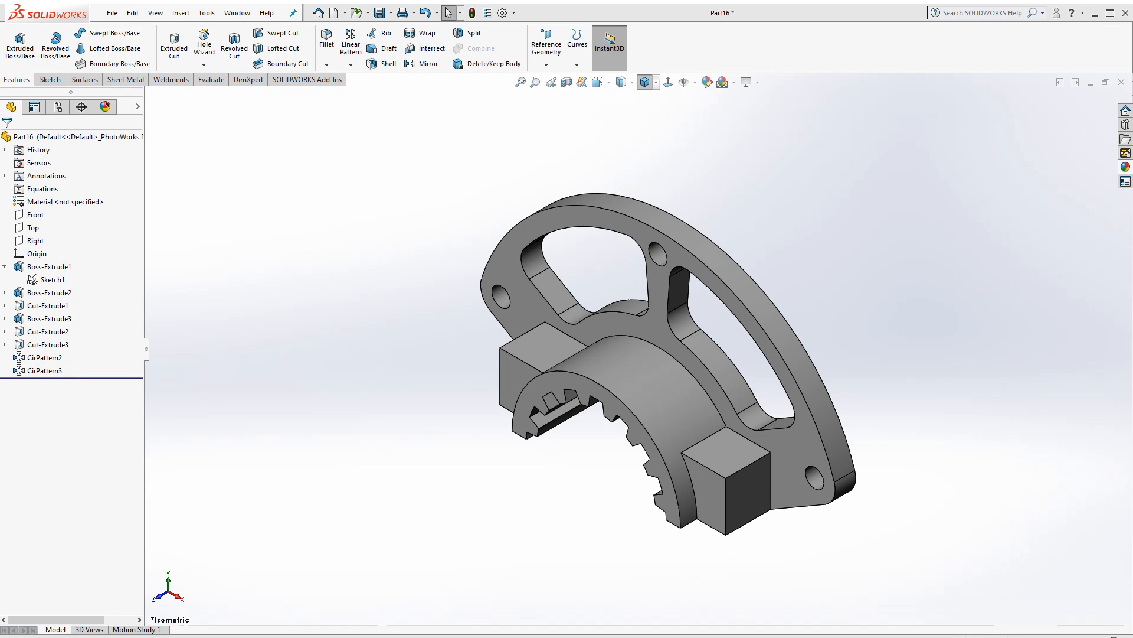
click(204, 45)
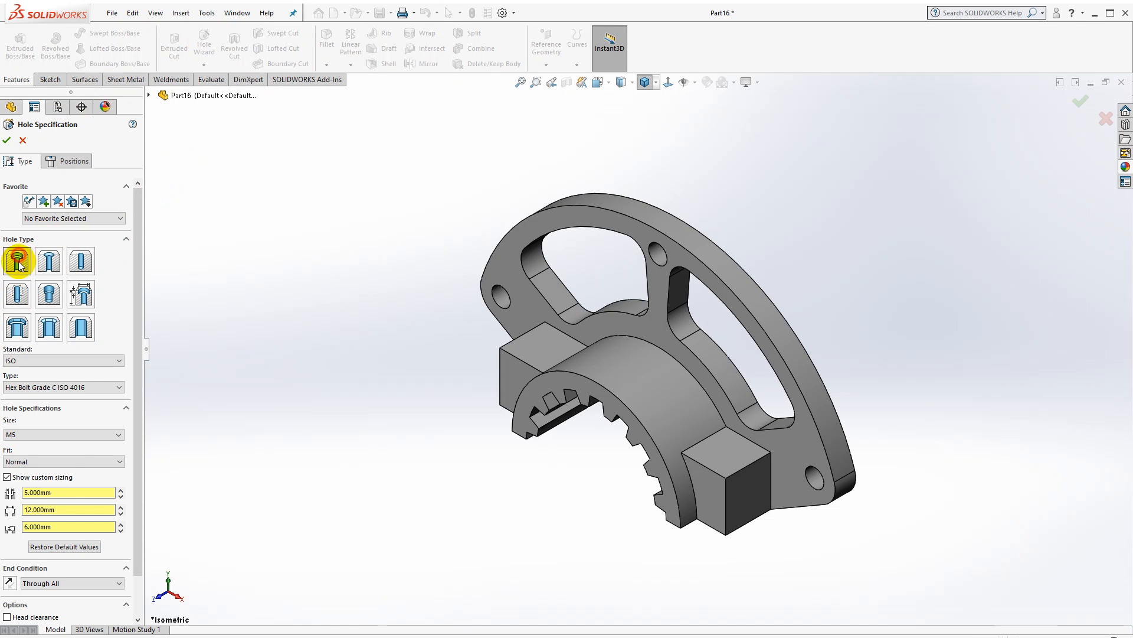
drag(59, 491, 34, 488)
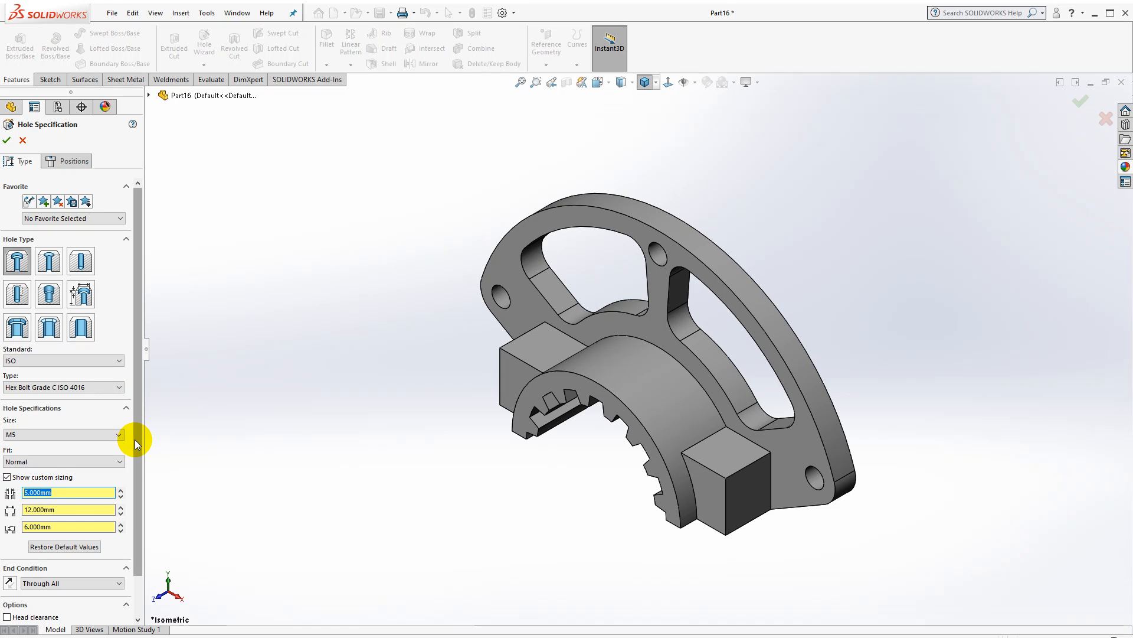
text(6)
key(Return)
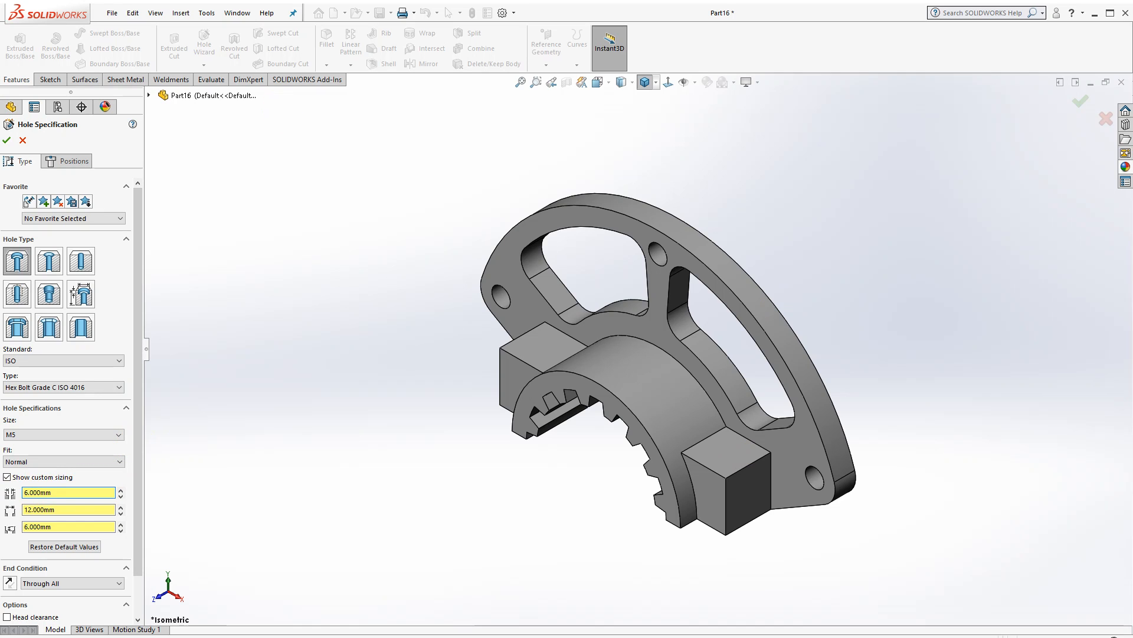
drag(66, 511, 10, 510)
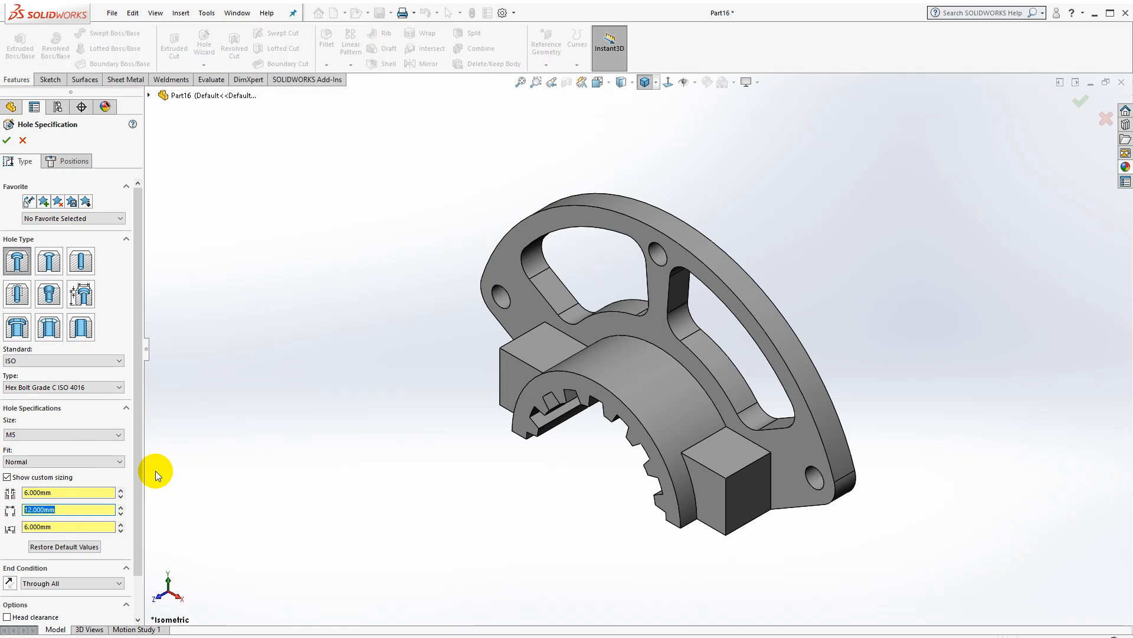
text(11)
drag(58, 526, 10, 529)
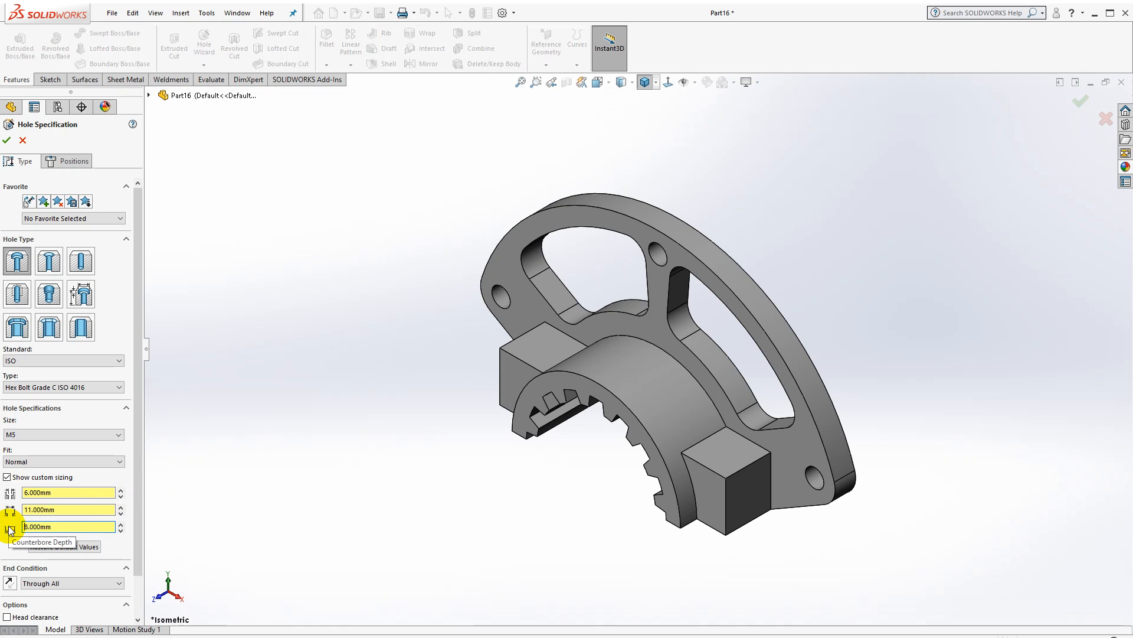
Place the counterbored hole near the middle of the left side block's top face using a 3D sketch.
click(67, 161)
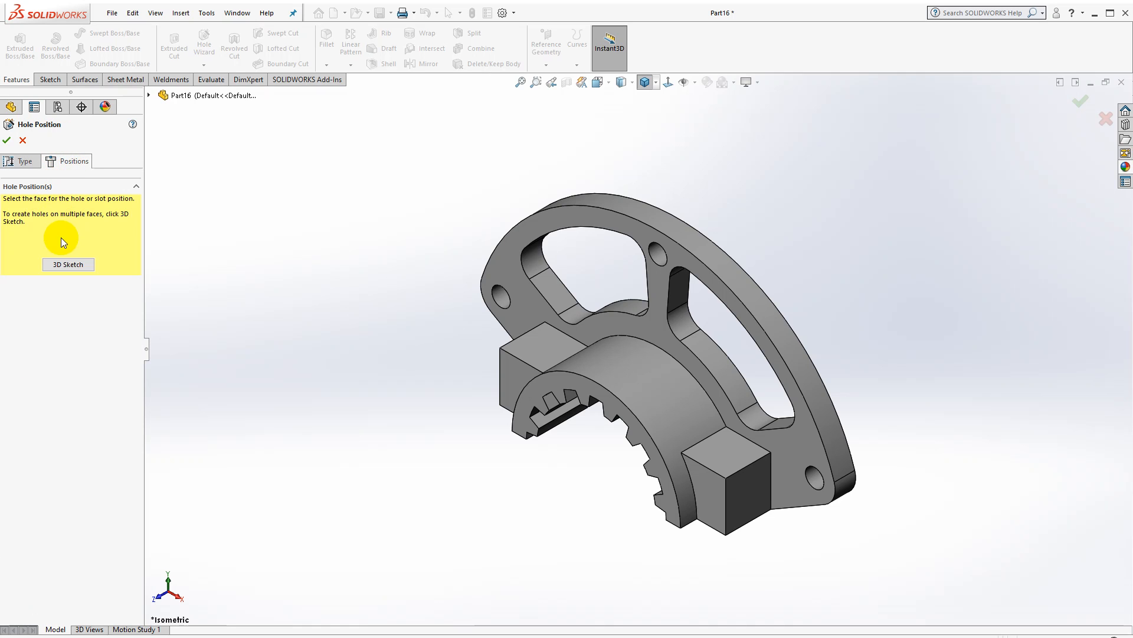
click(67, 264)
click(540, 348)
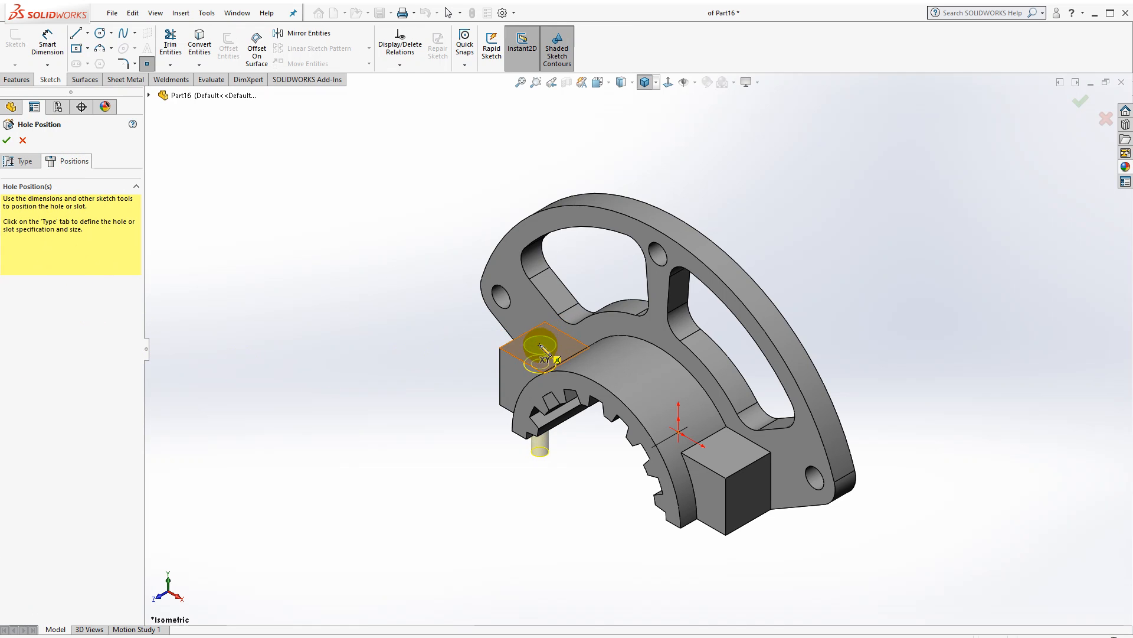
click(541, 345)
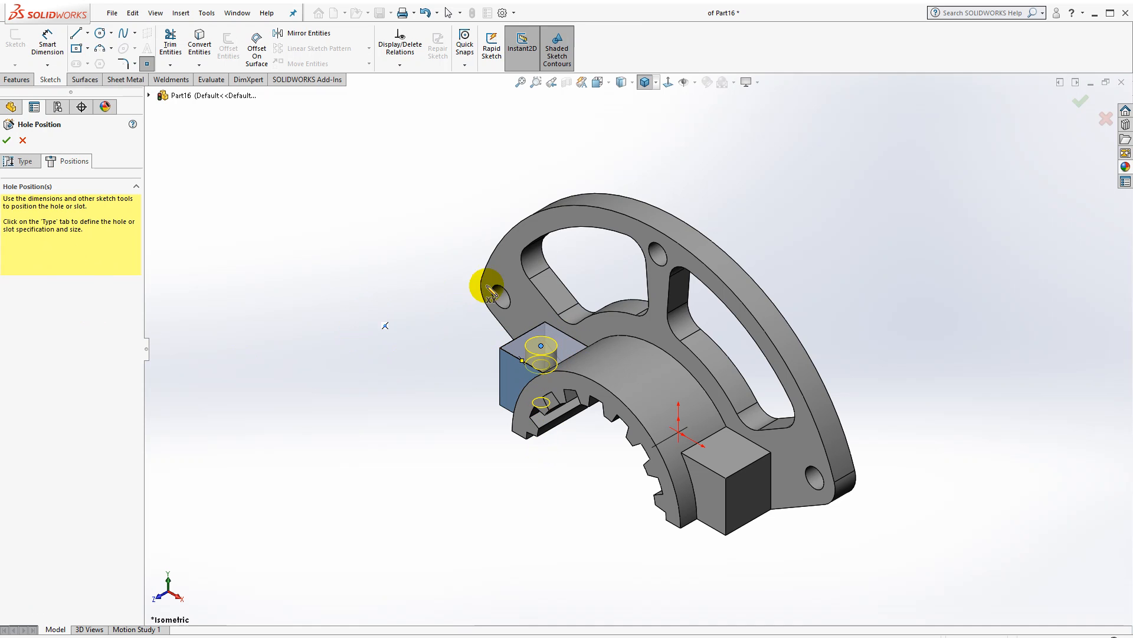
click(1080, 102)
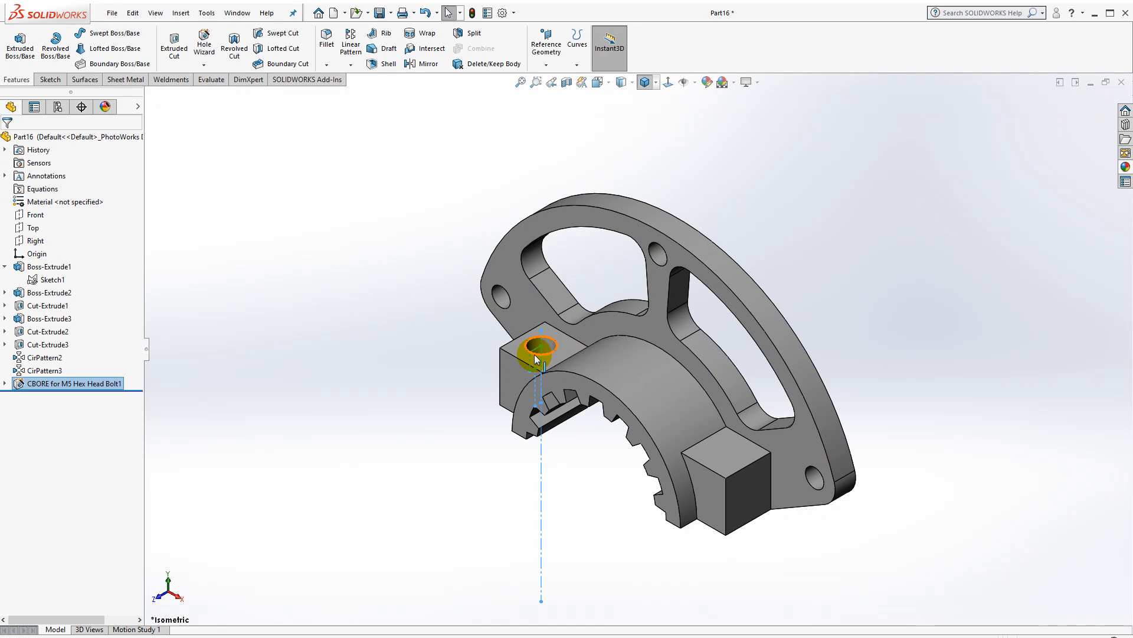
Open the counterbored hole's 3D position sketch for editing.
middle_drag(535, 358, 392, 392)
scroll(468, 356, down, 3)
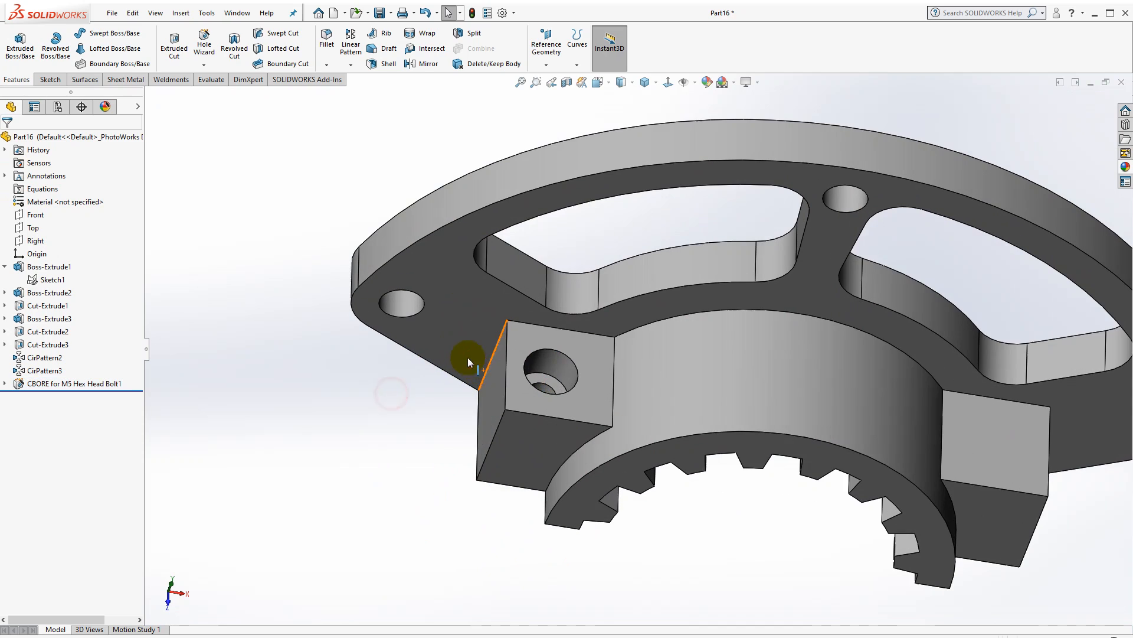
click(5, 383)
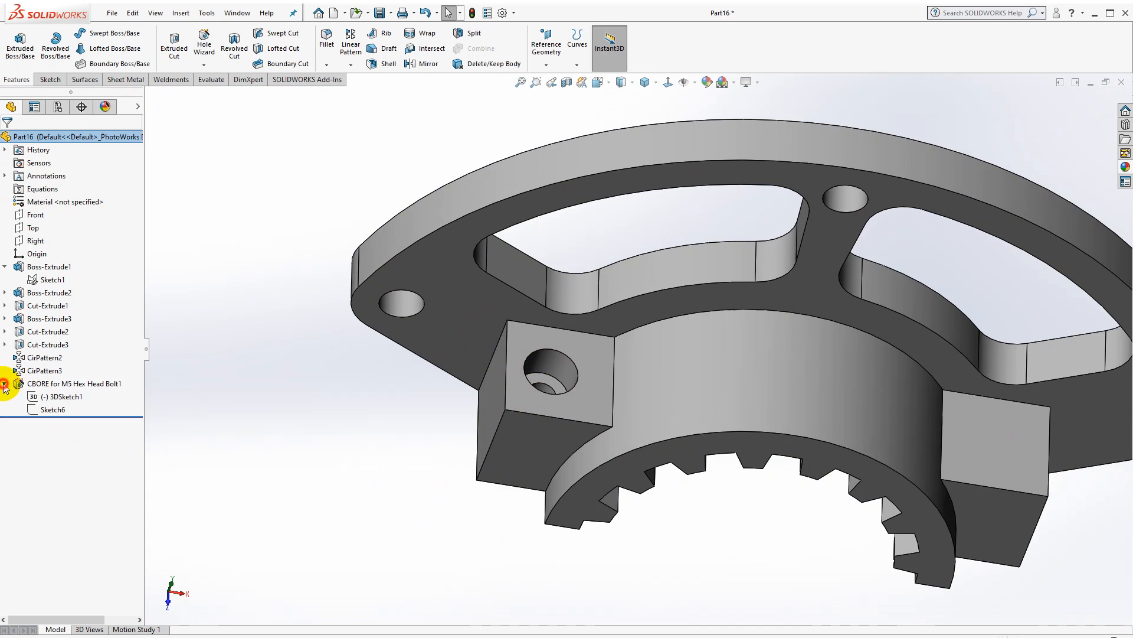
click(32, 396)
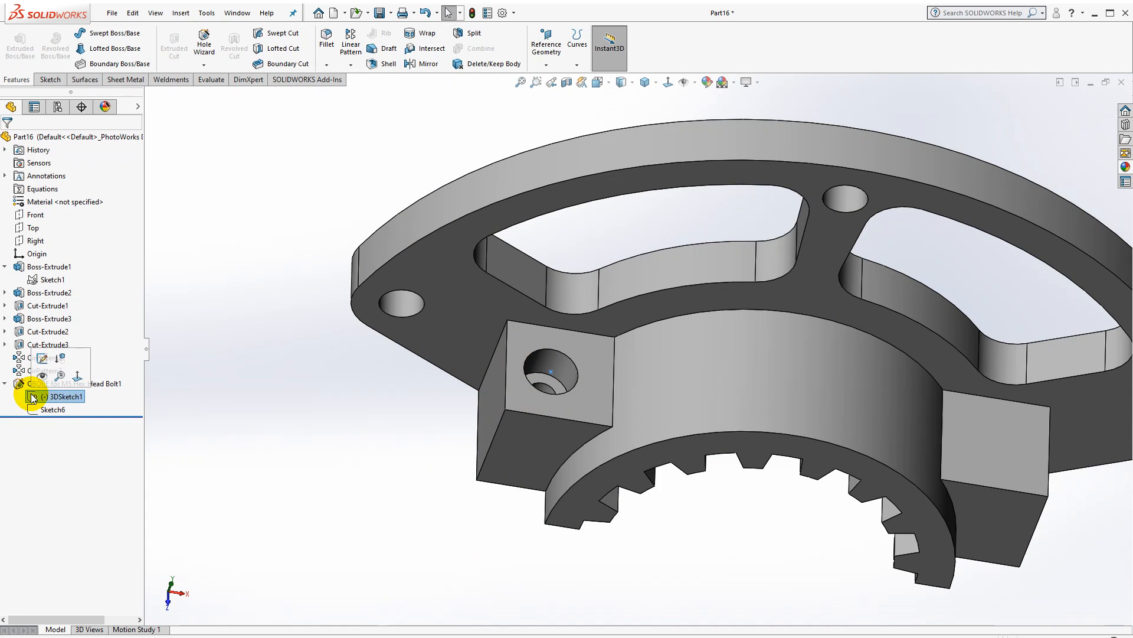
click(37, 358)
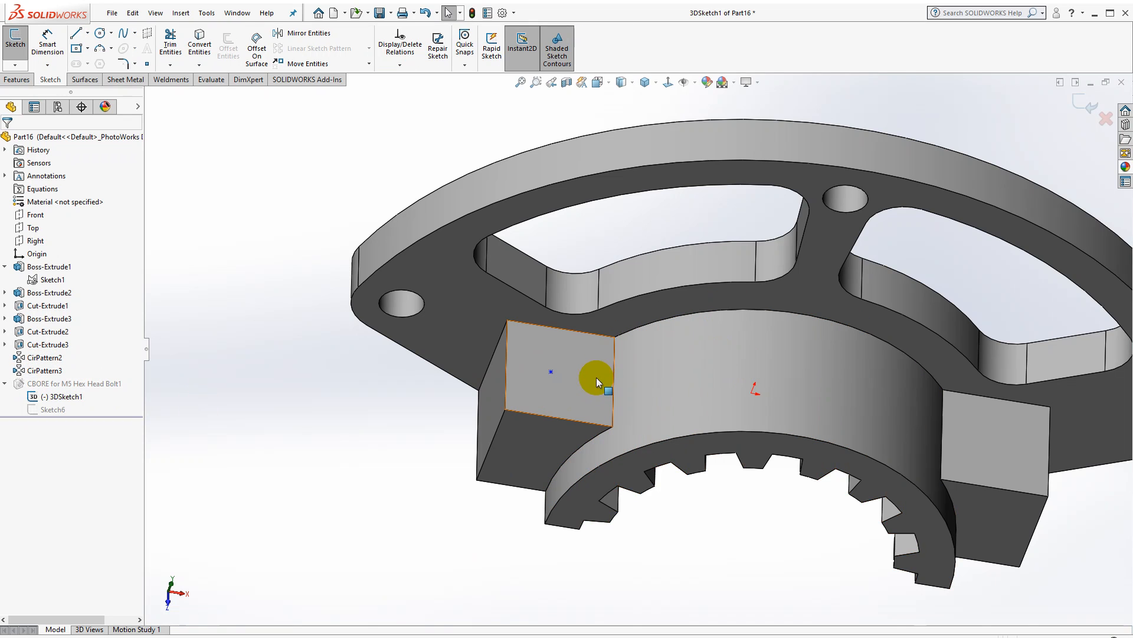
scroll(594, 378, down, 5)
middle_drag(570, 367, 547, 374)
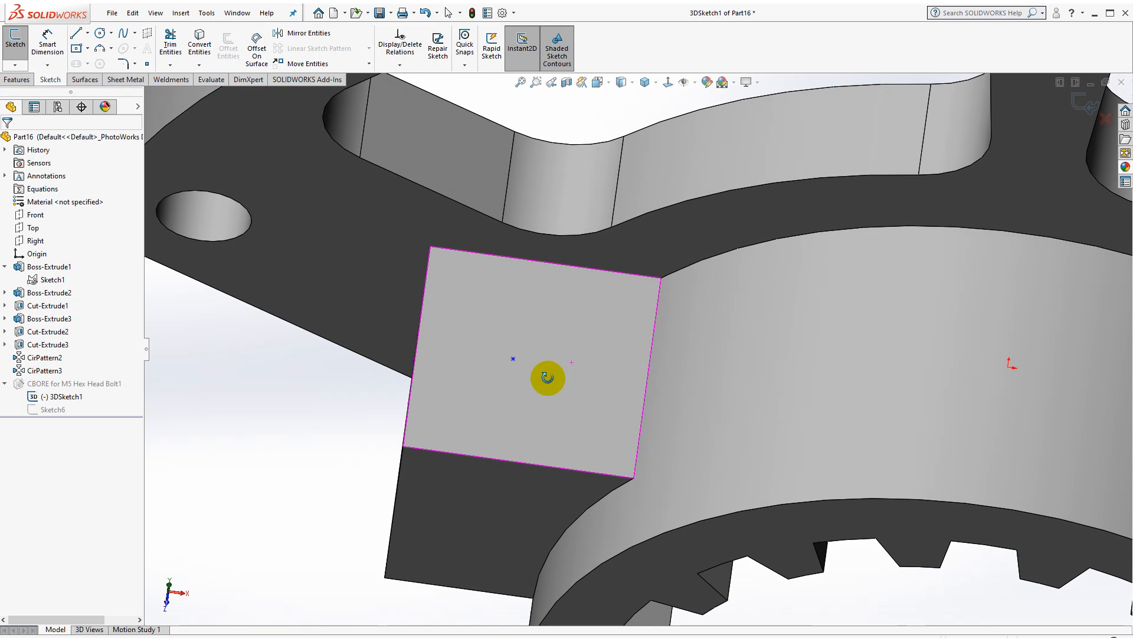
Sketch two diagonal centerlines between opposite corners of the left side block's top face.
click(87, 33)
click(94, 63)
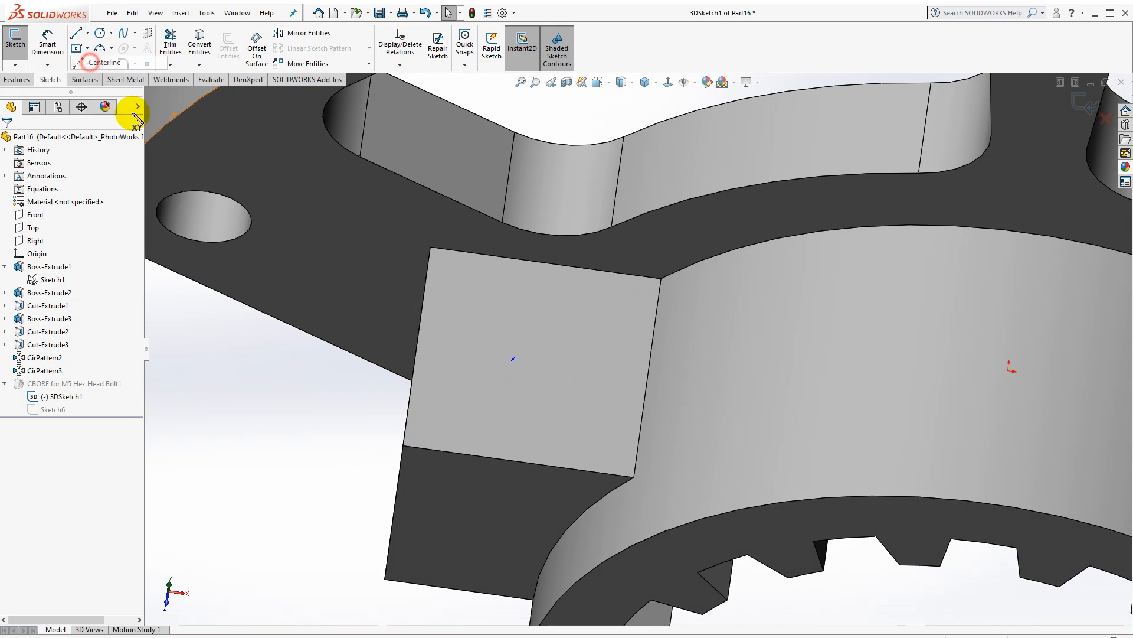
click(430, 247)
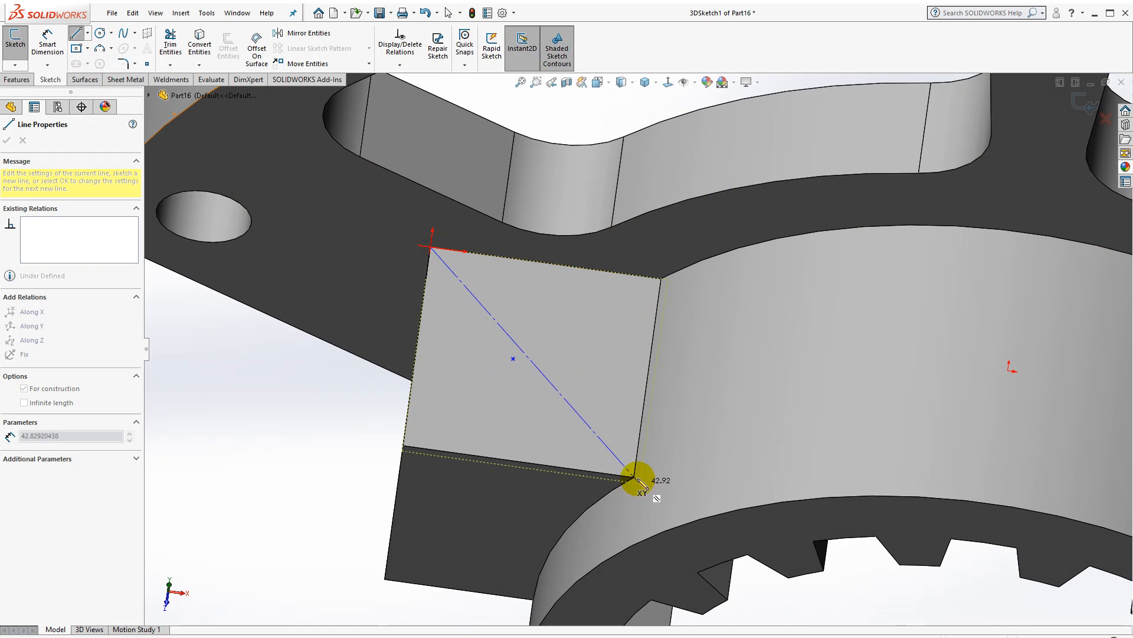
click(633, 477)
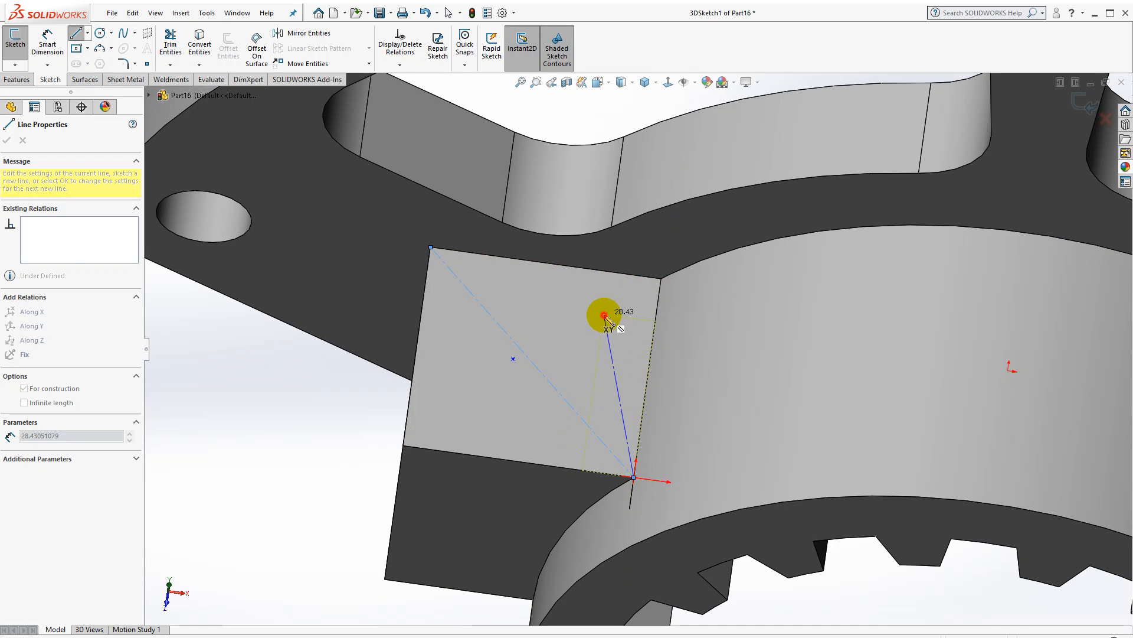
key(Escape)
click(661, 280)
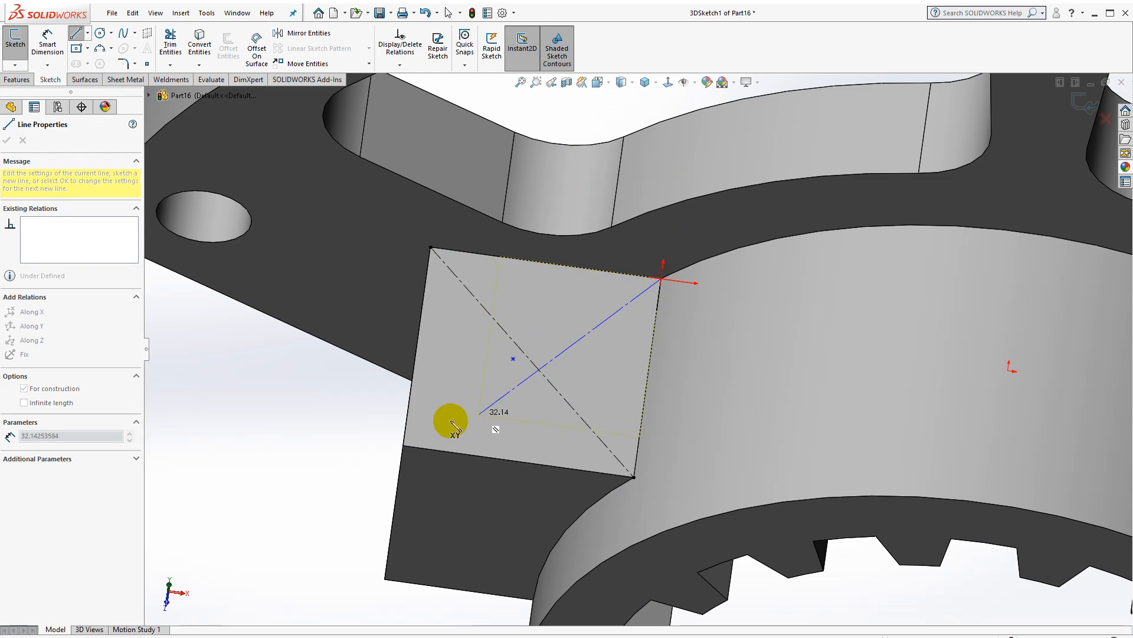
click(403, 445)
key(Escape)
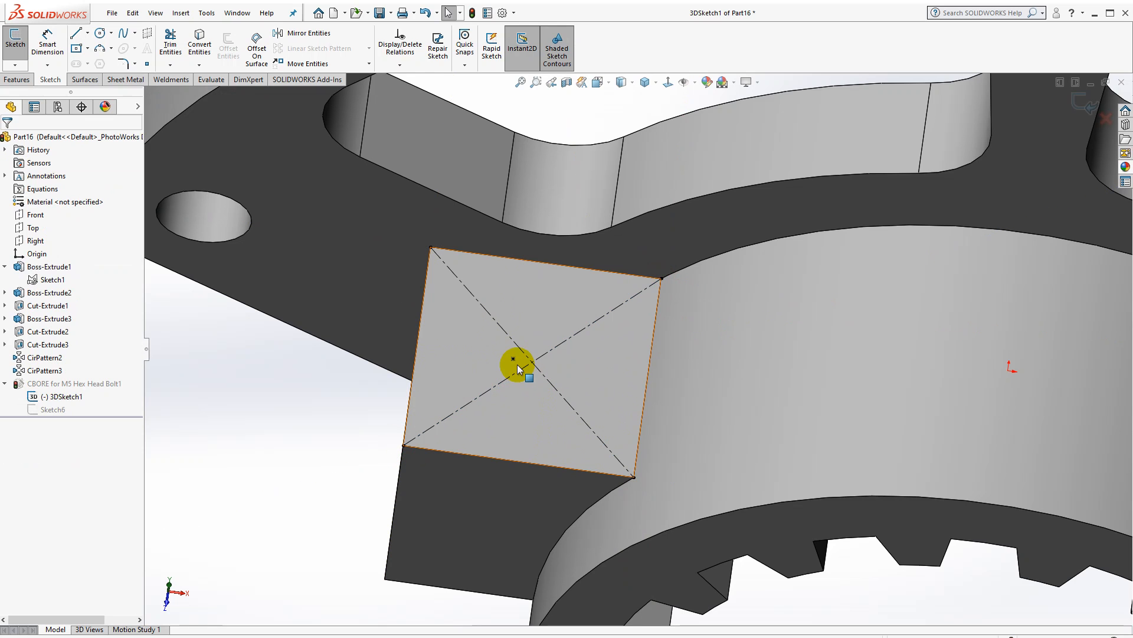
Make the hole's position point coincident with the intersection of the diagonals and finish the sketch.
click(532, 363)
ctrl+click(532, 363)
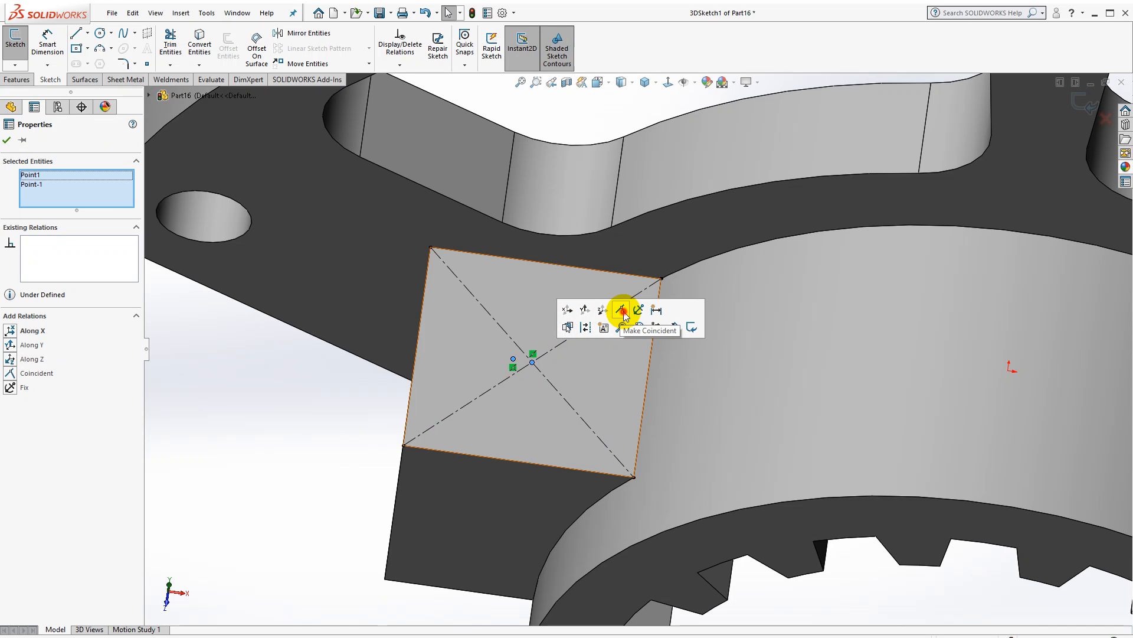
click(620, 309)
click(1078, 103)
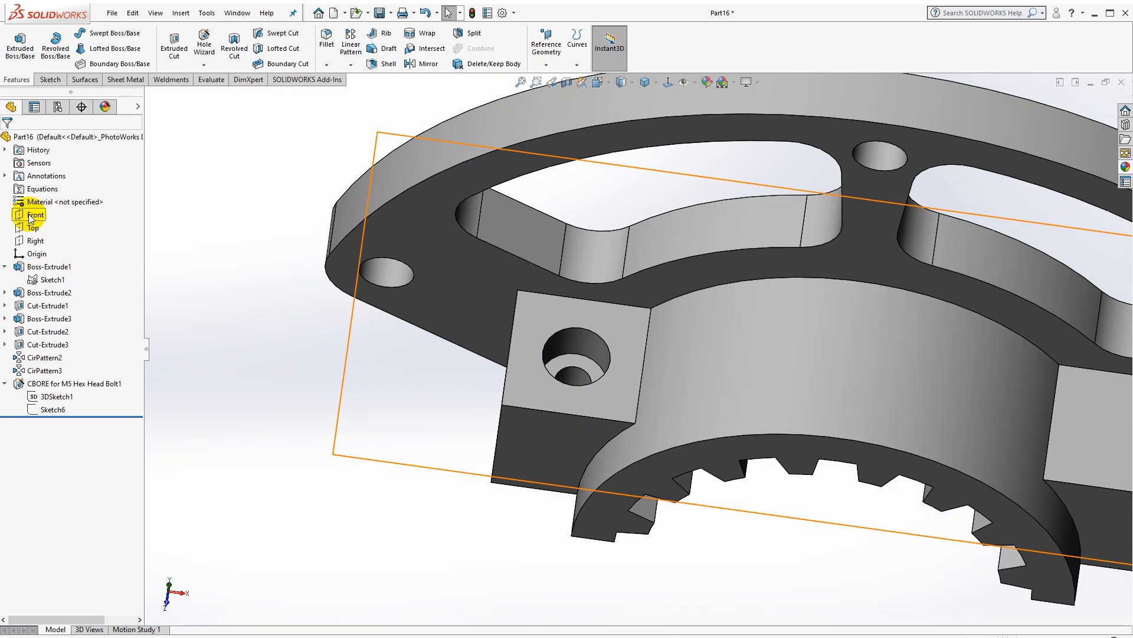
Mirror the counterbored hole about the Right plane onto the other side block.
click(34, 240)
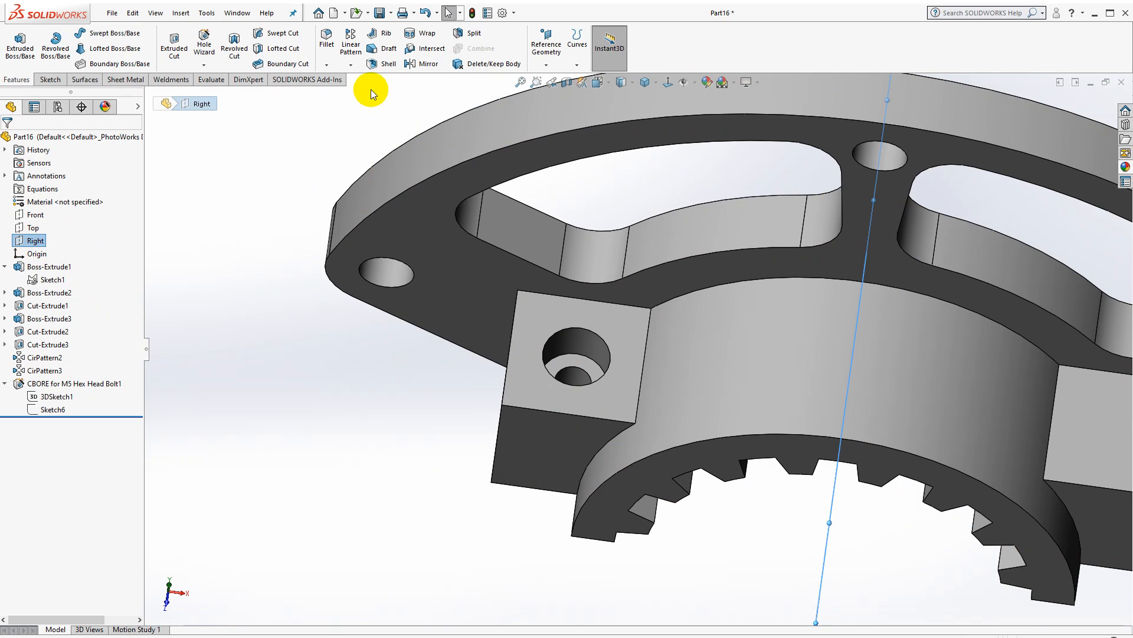
click(357, 65)
click(349, 104)
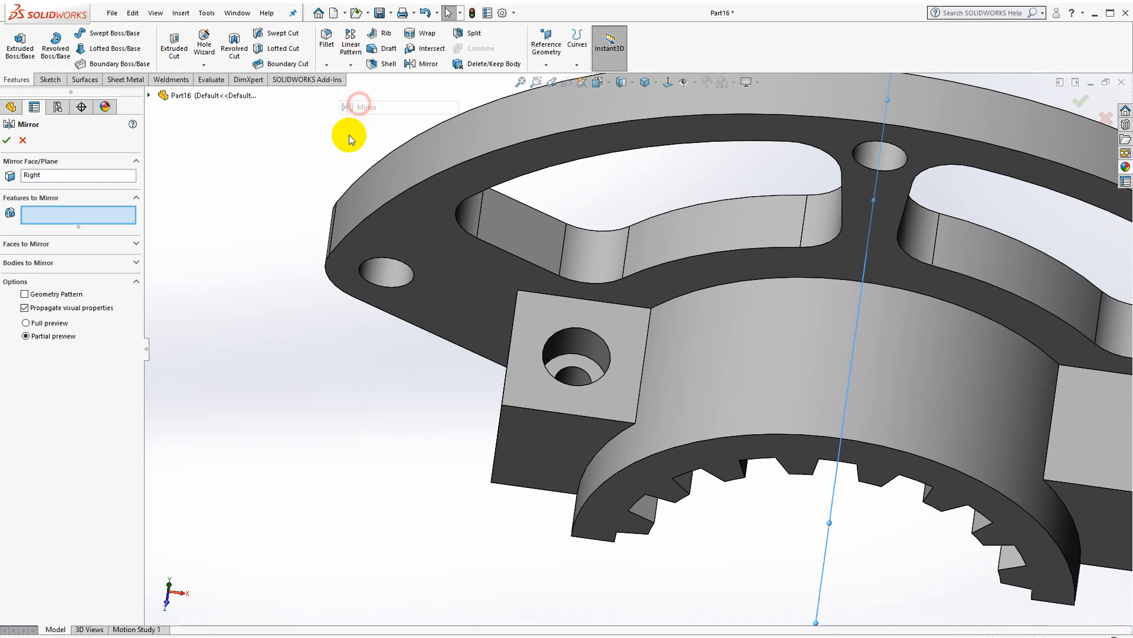
click(564, 345)
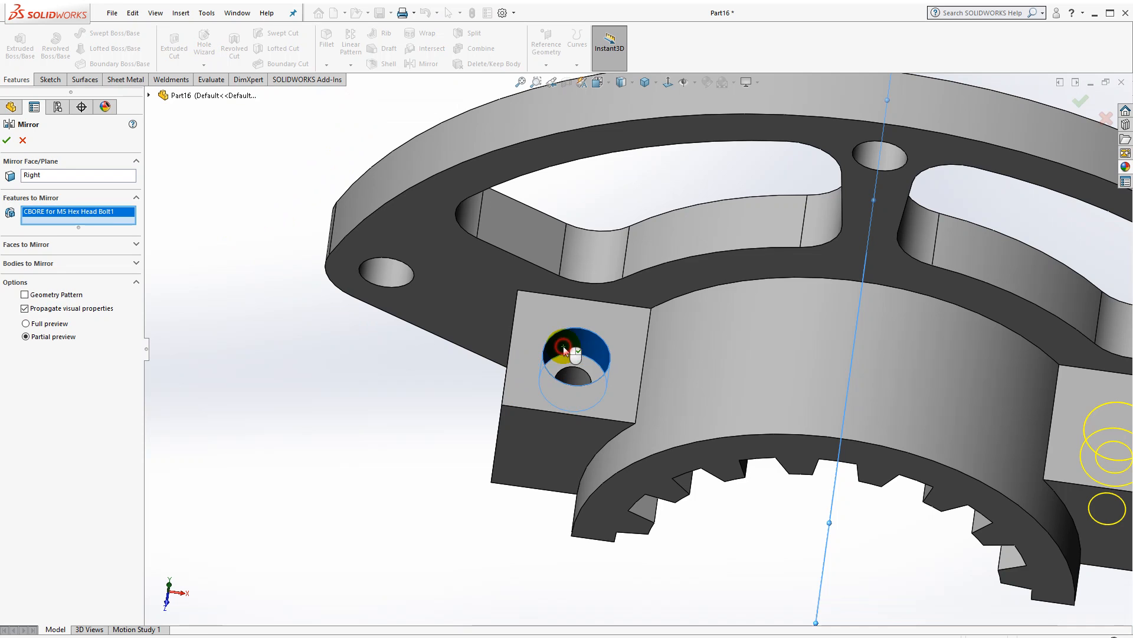
click(8, 142)
Evaluate the finished part's mass properties in isometric view and compare its volume with the reference drawing's answer.
scroll(419, 321, up, 3)
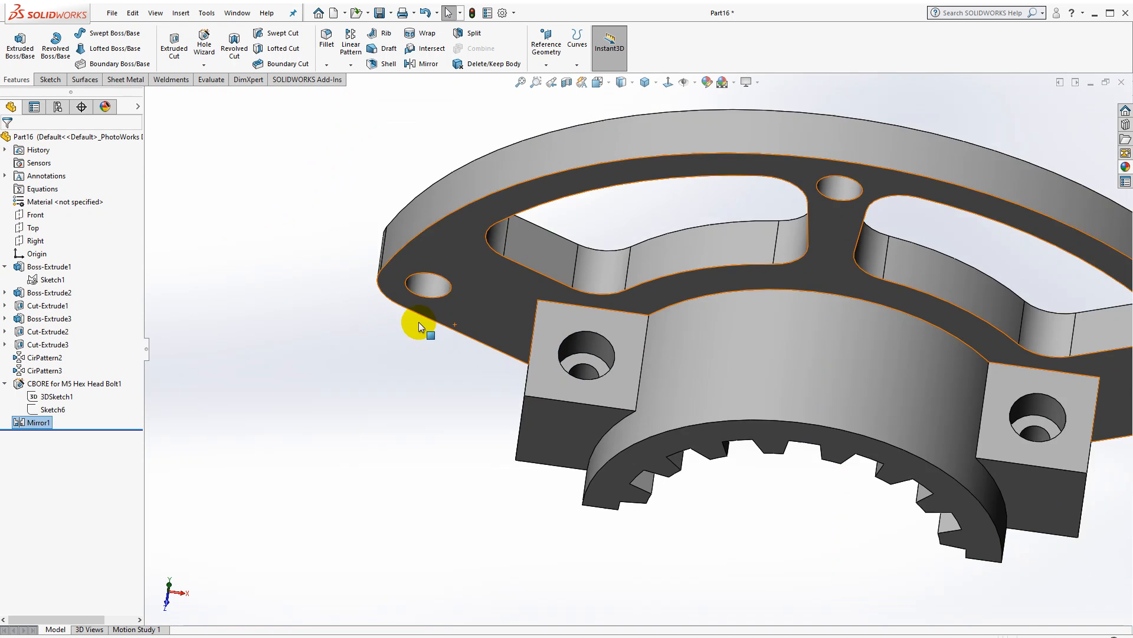
click(791, 490)
middle_drag(738, 490, 772, 470)
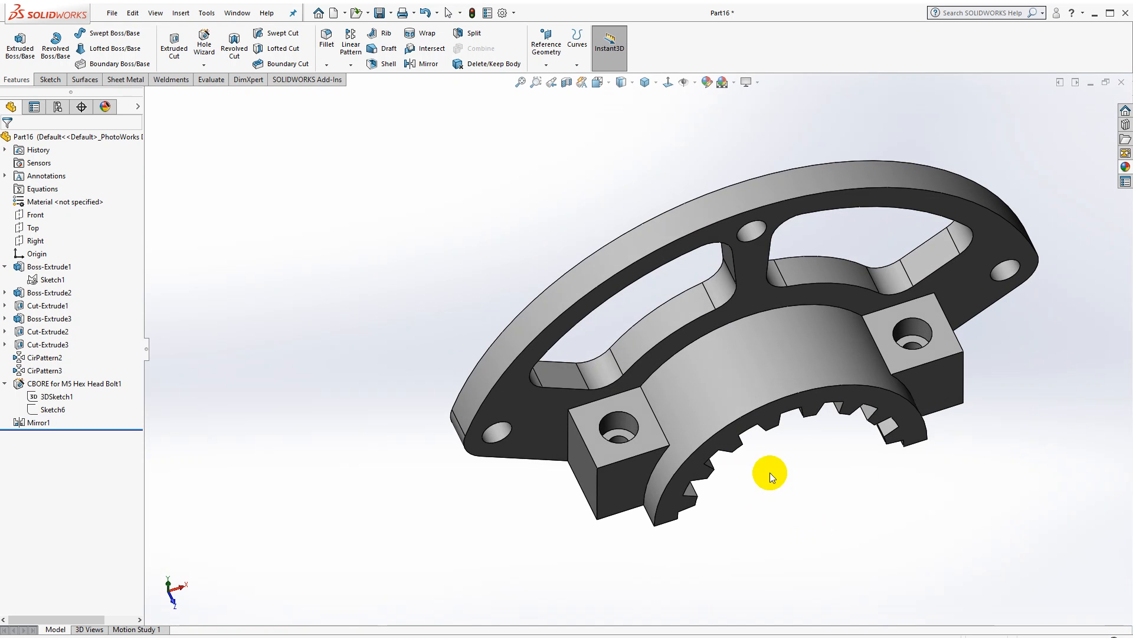
click(647, 84)
click(649, 99)
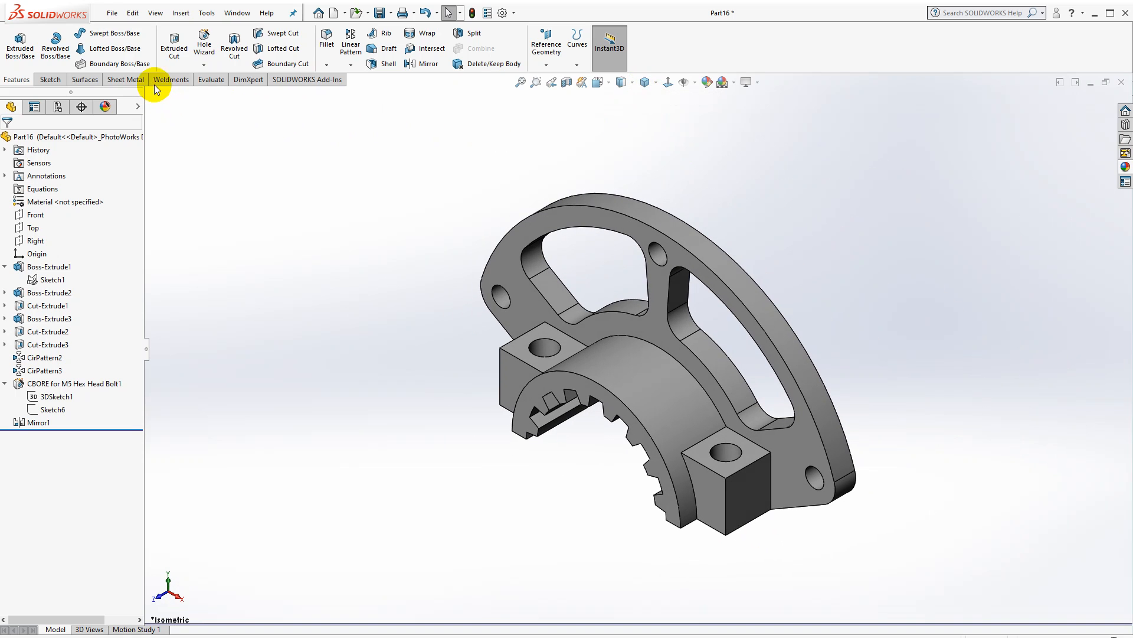
click(207, 79)
click(81, 57)
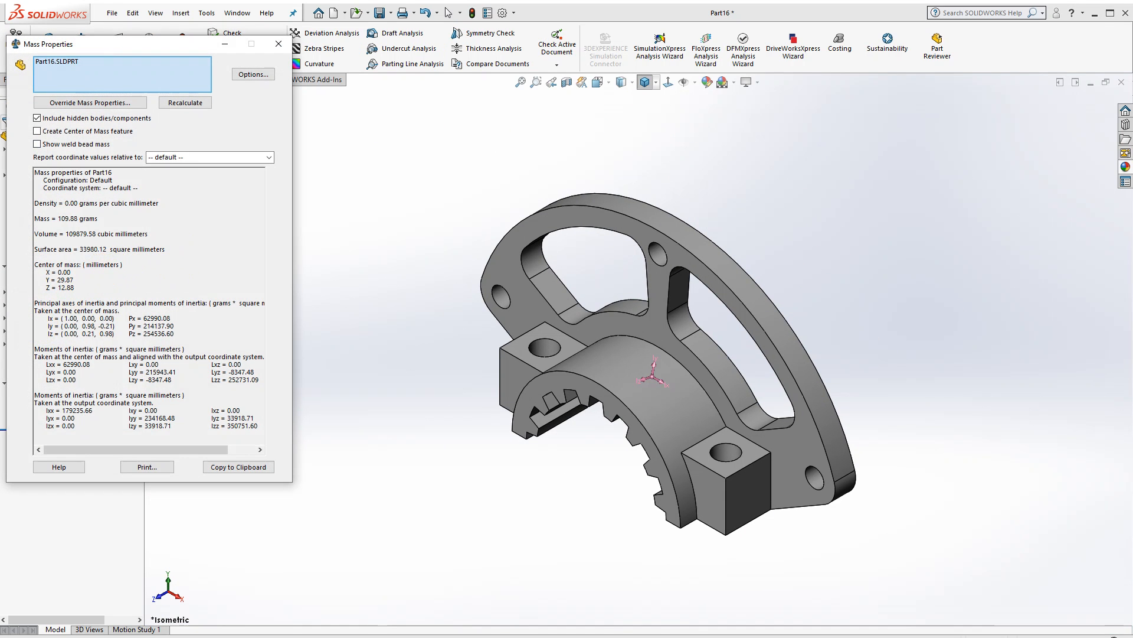
click(99, 637)
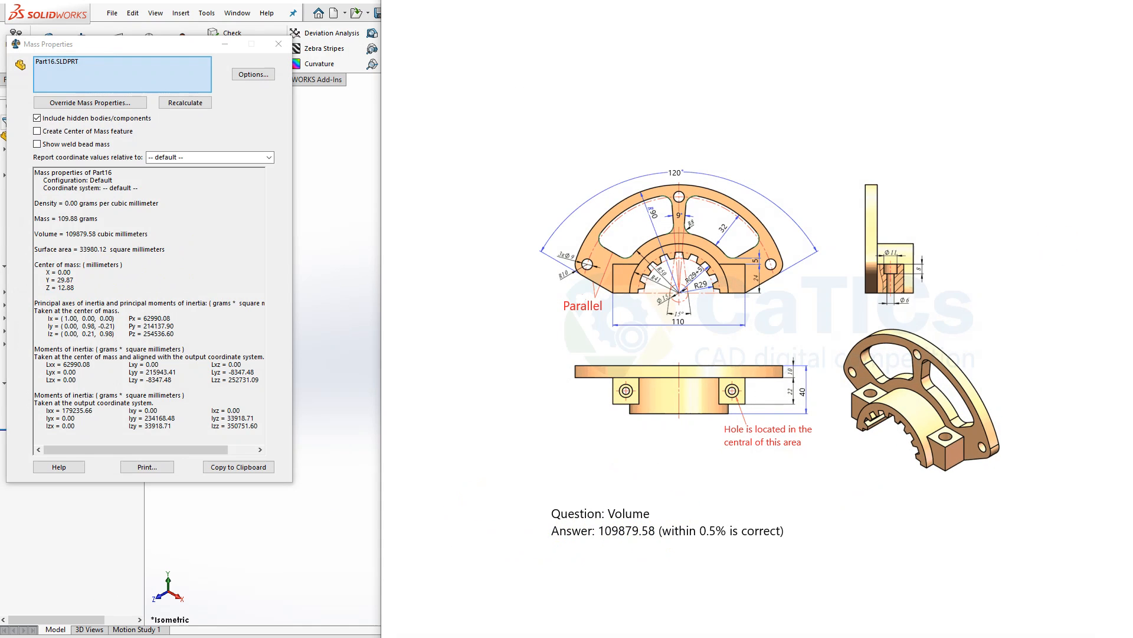
click(99, 636)
click(274, 44)
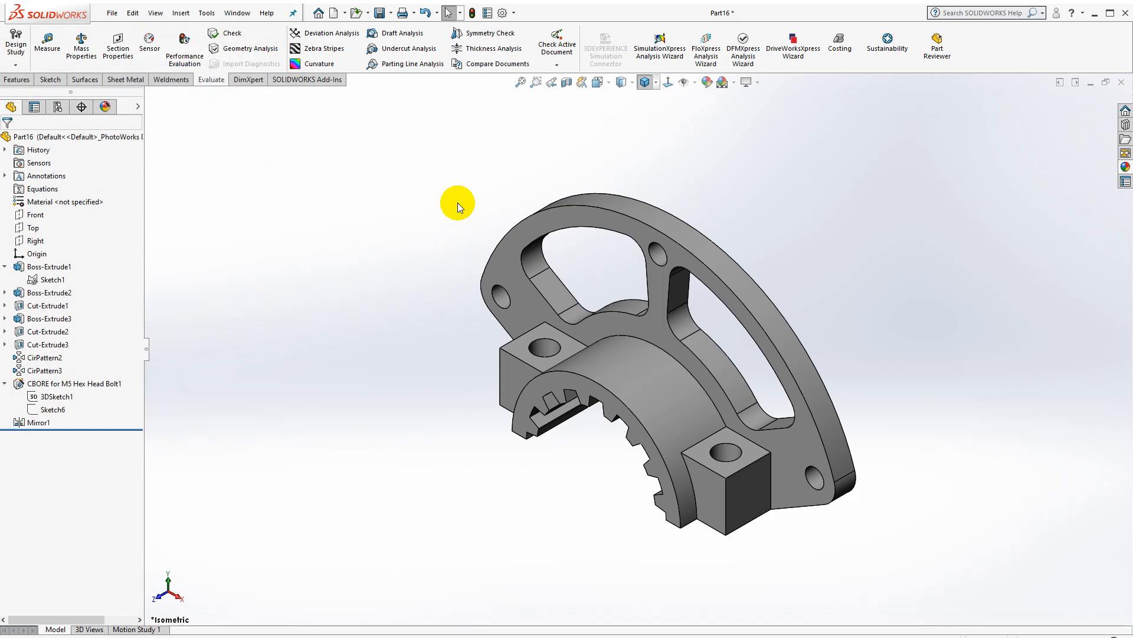
Apply an orange-brown color appearance to the whole part and close the appearance settings.
click(707, 82)
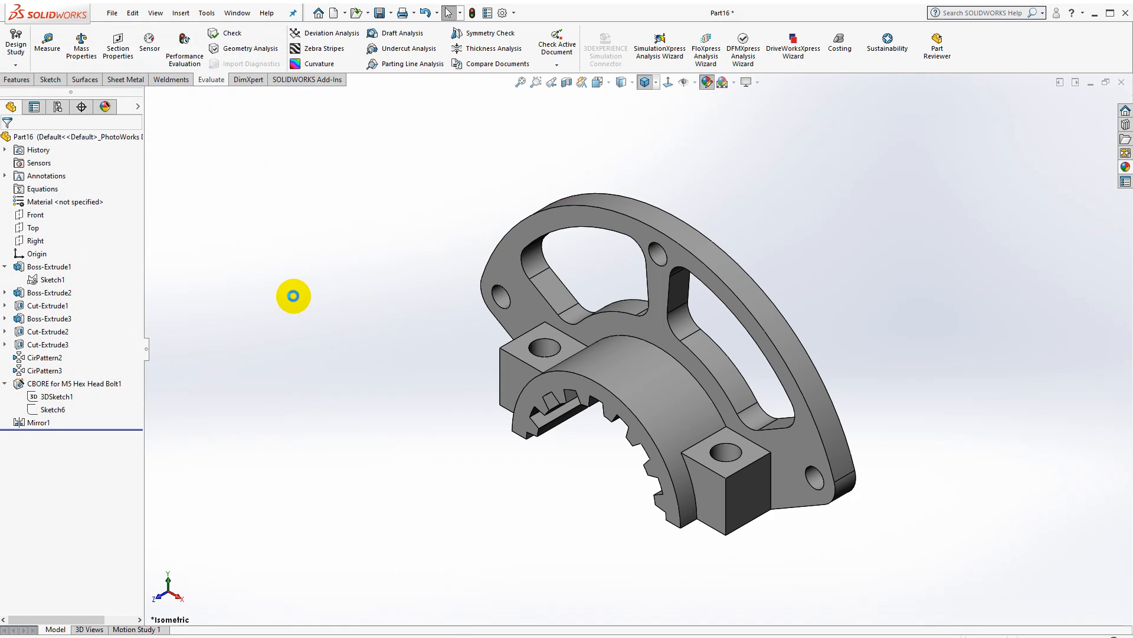
click(50, 376)
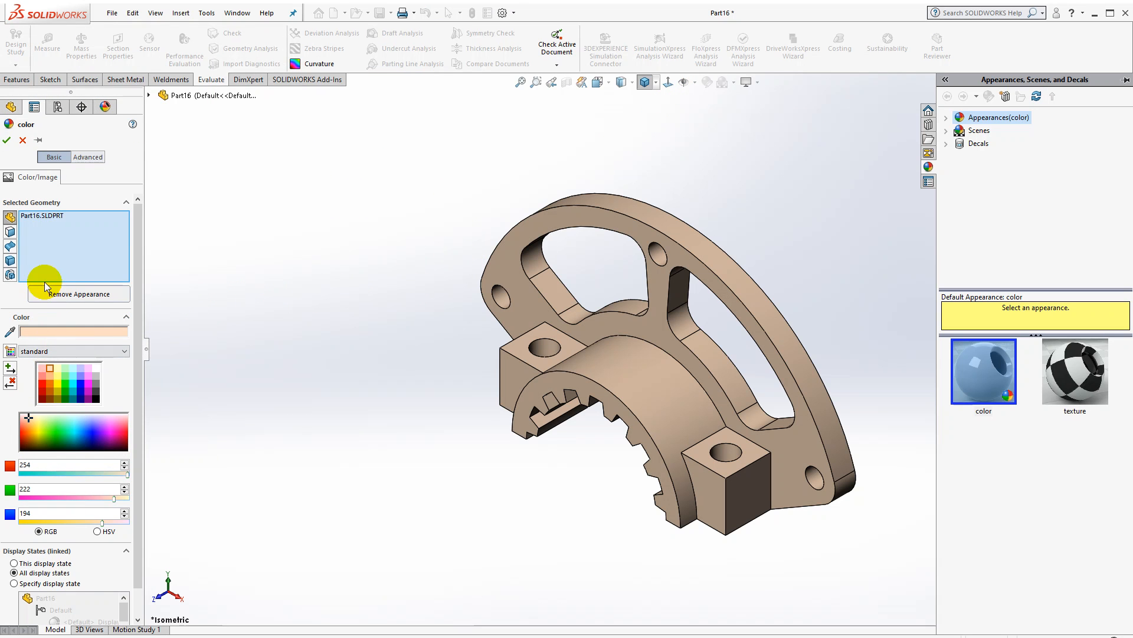
click(7, 140)
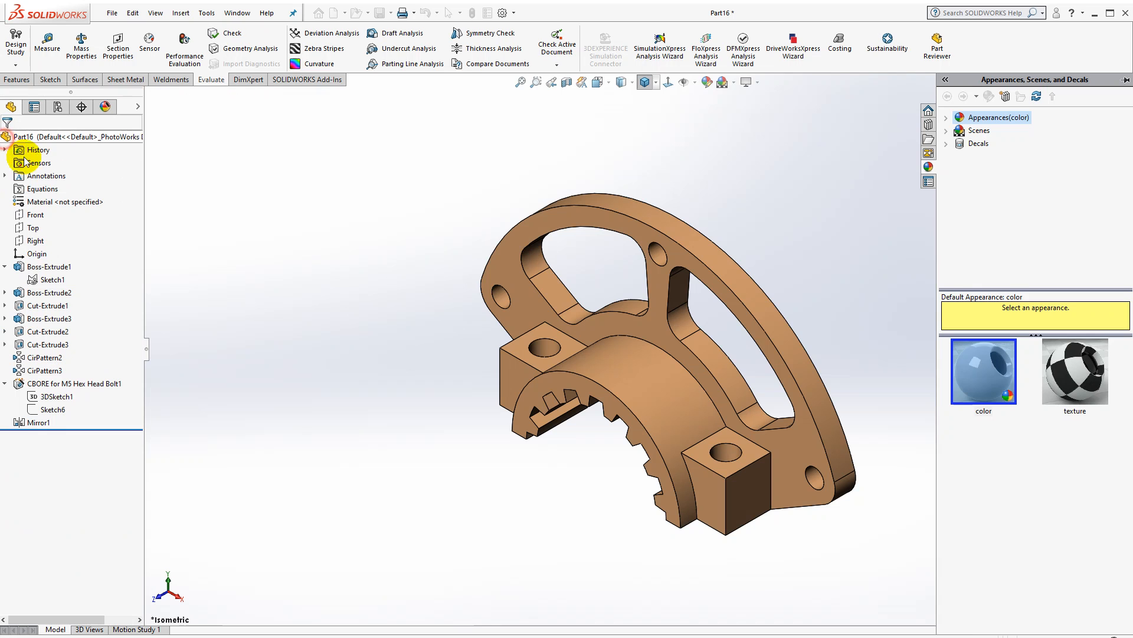
click(384, 201)
click(17, 80)
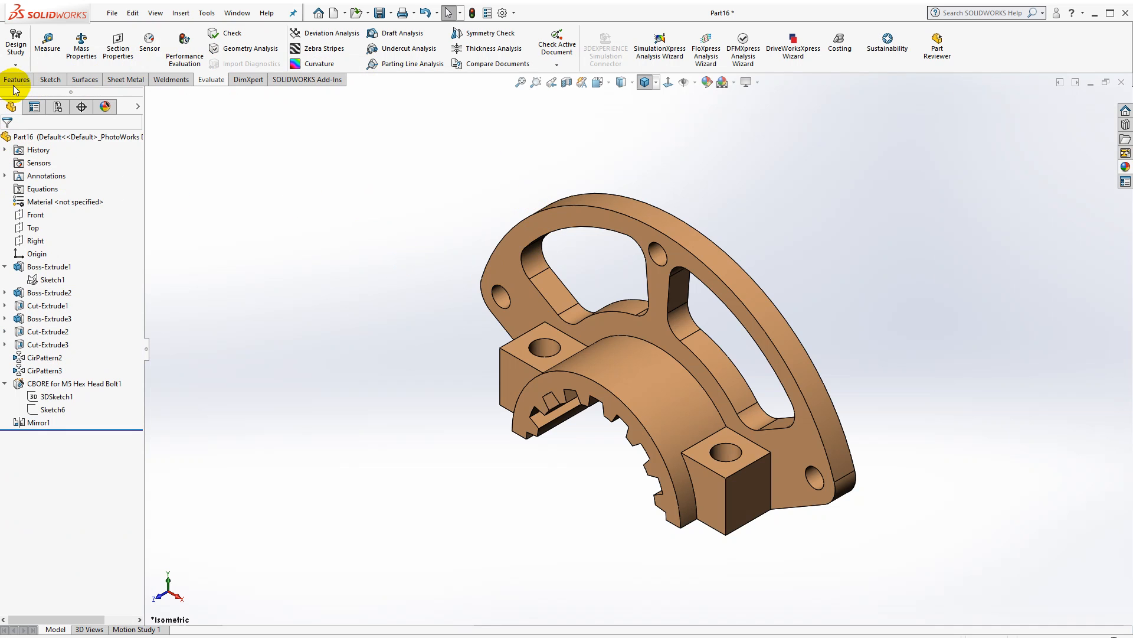